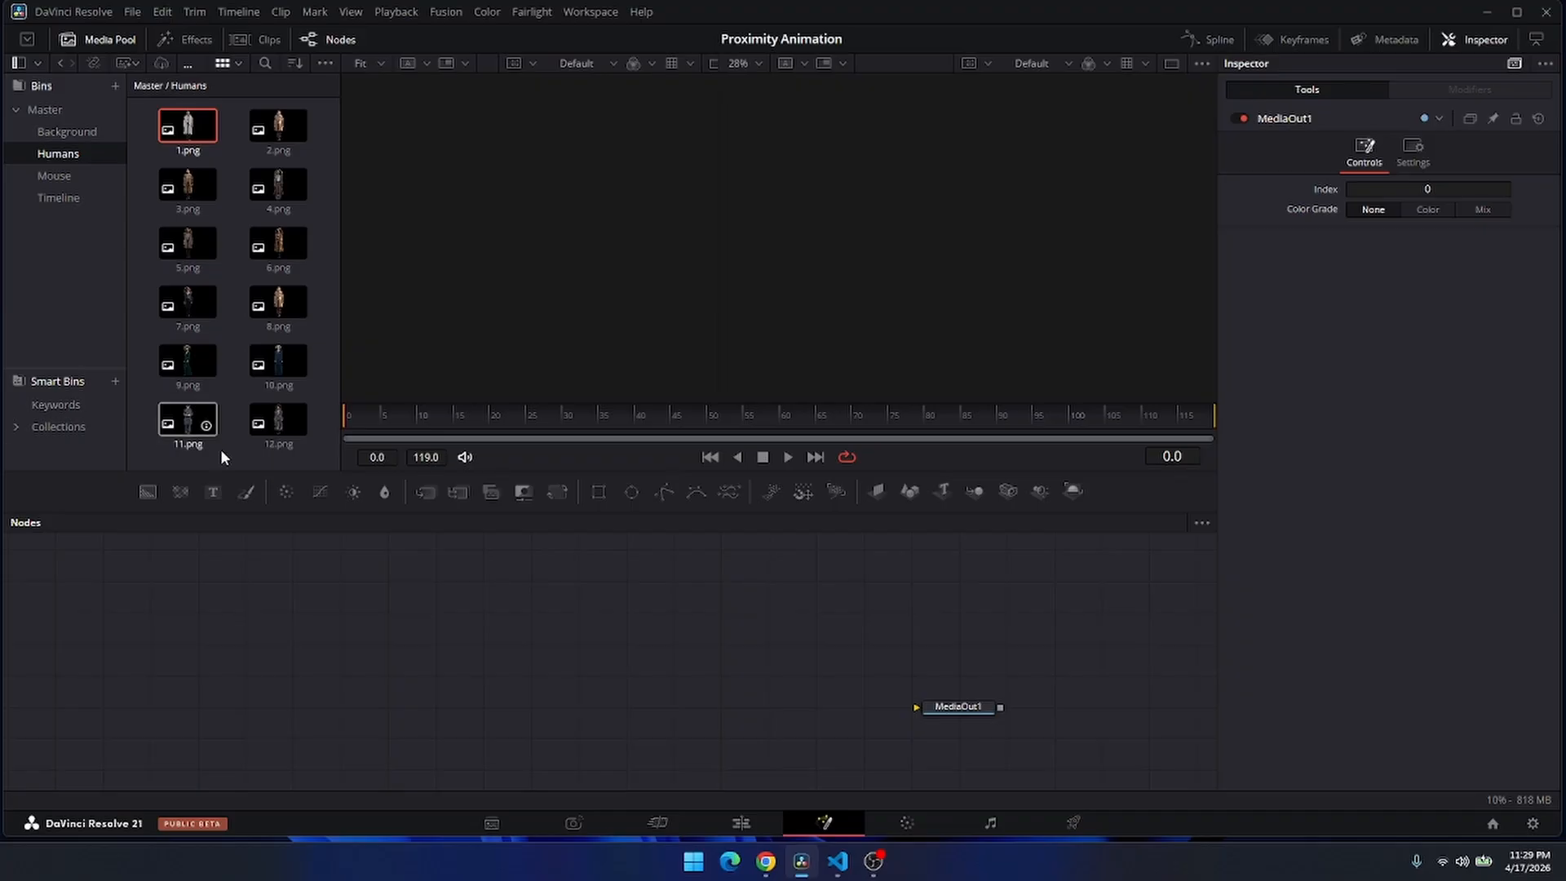
Add a Background node that feeds MediaOut1 and line it up level with the output node.
left_click_drag(148, 494, 919, 707)
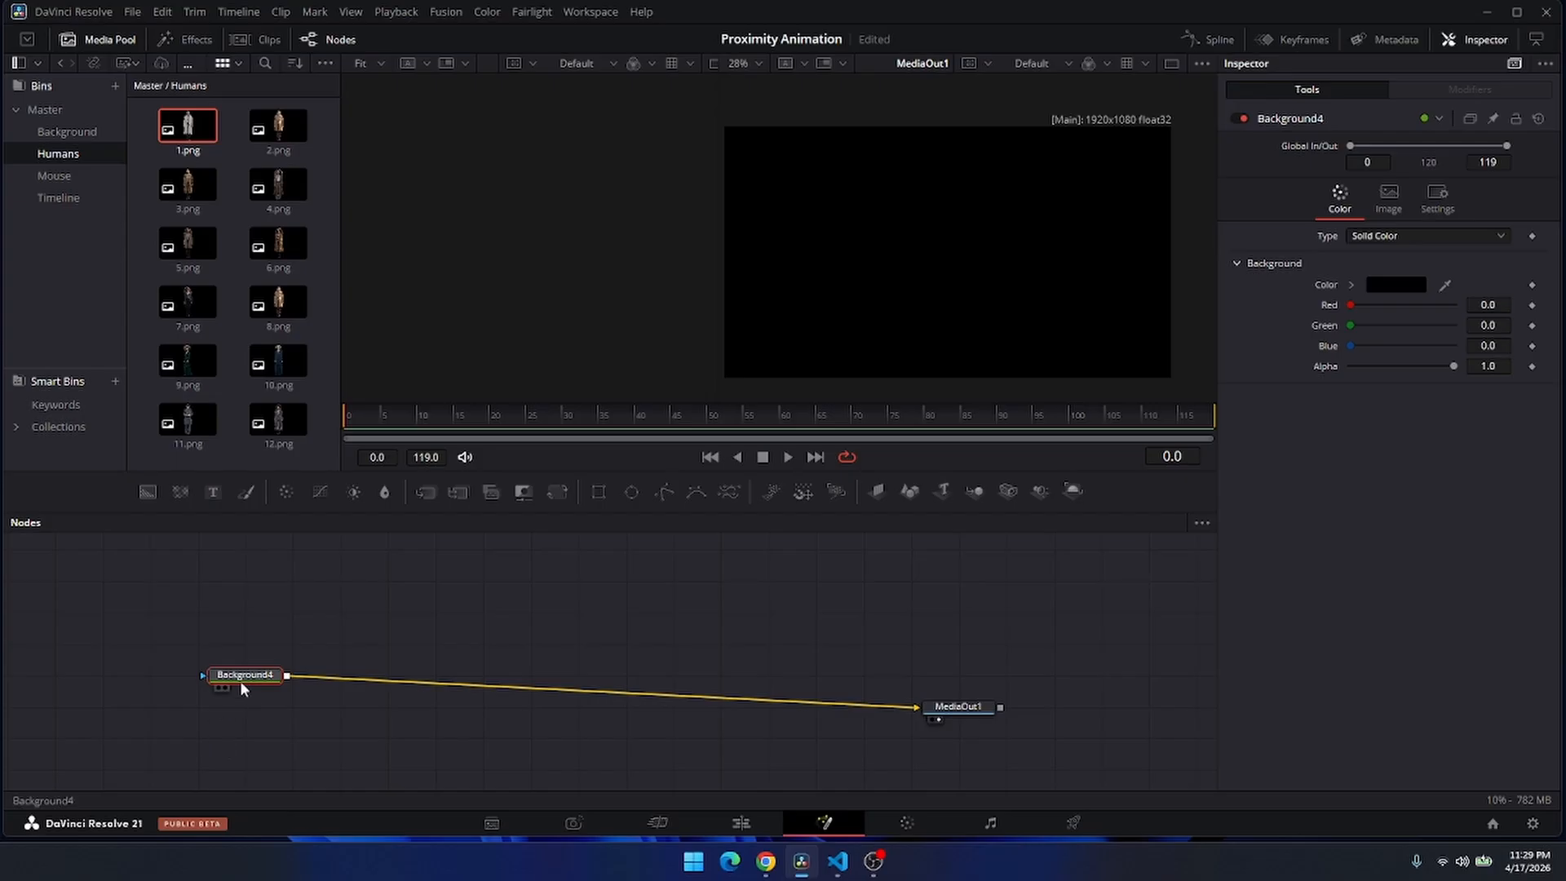
left_click_drag(240, 680, 238, 715)
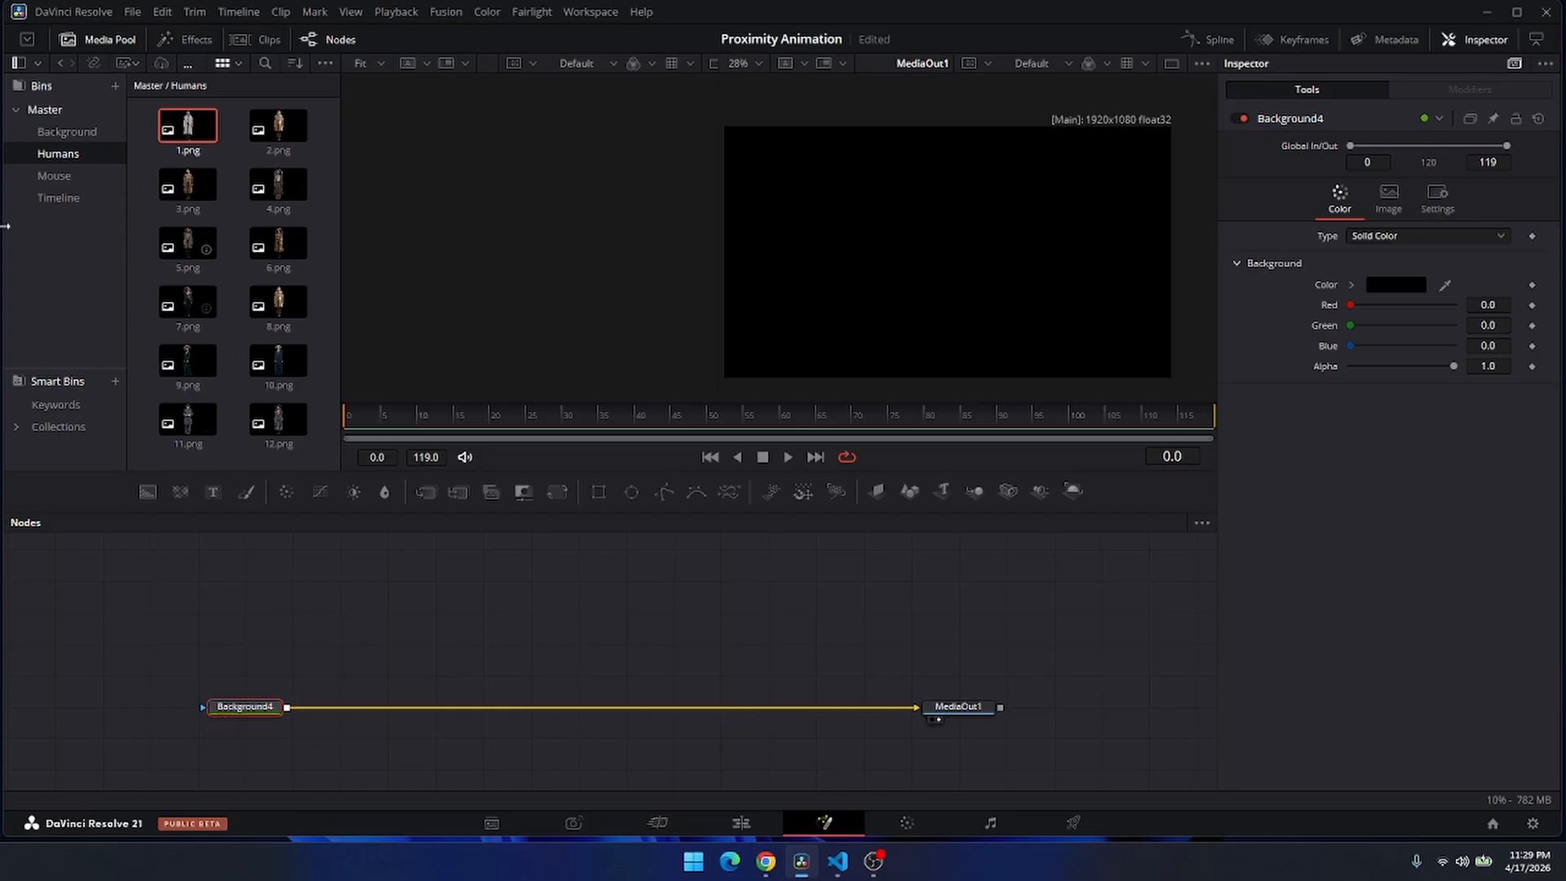
left_click(67, 134)
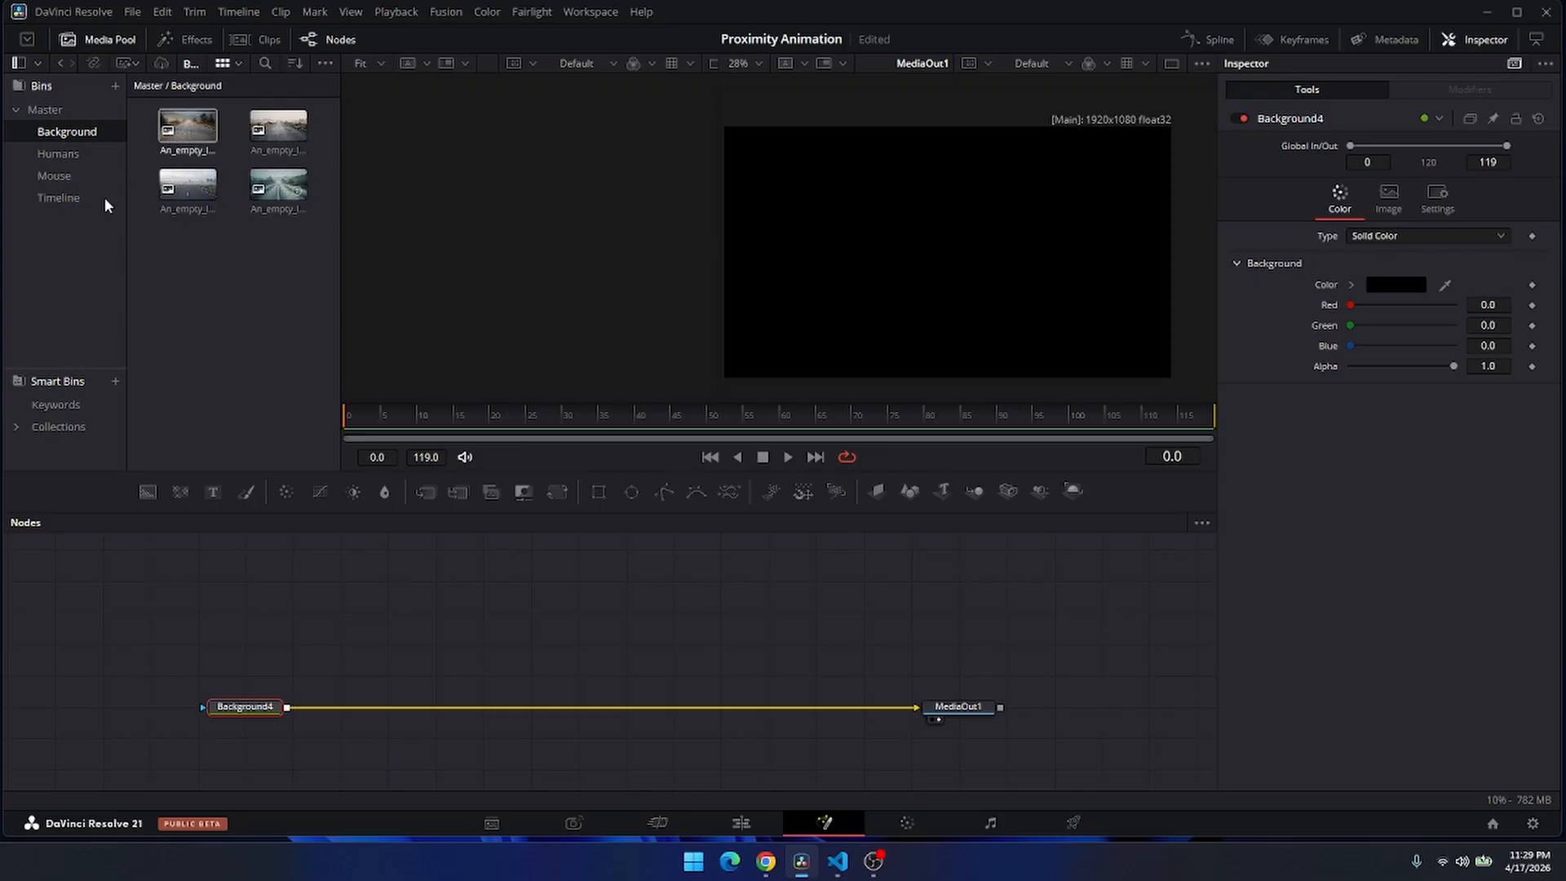
left_click(278, 128)
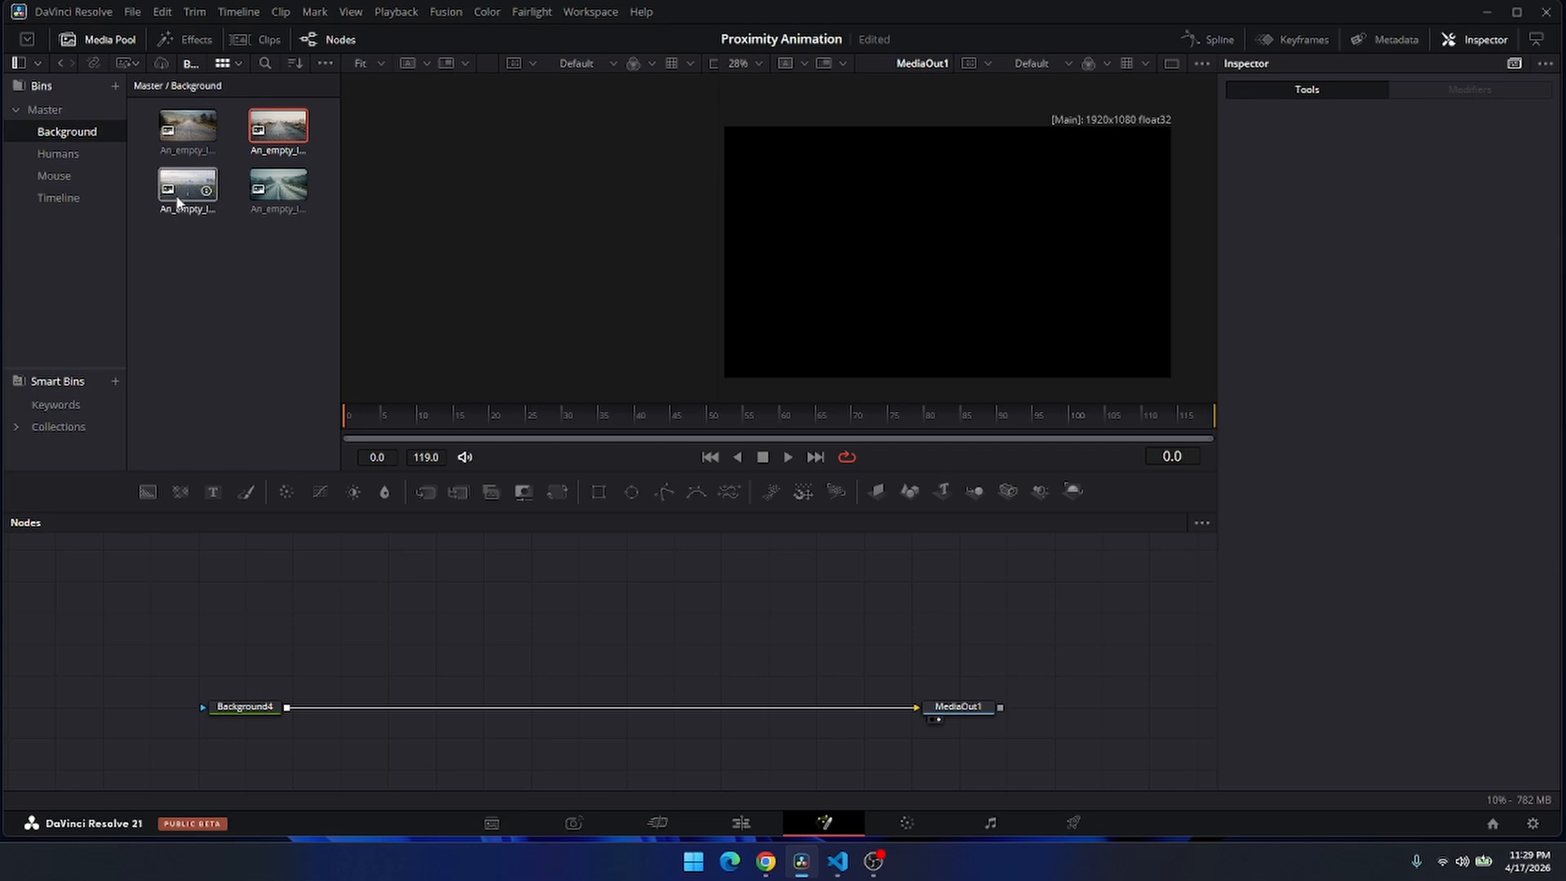
left_click_drag(178, 197, 286, 709)
left_click_drag(937, 341, 935, 381)
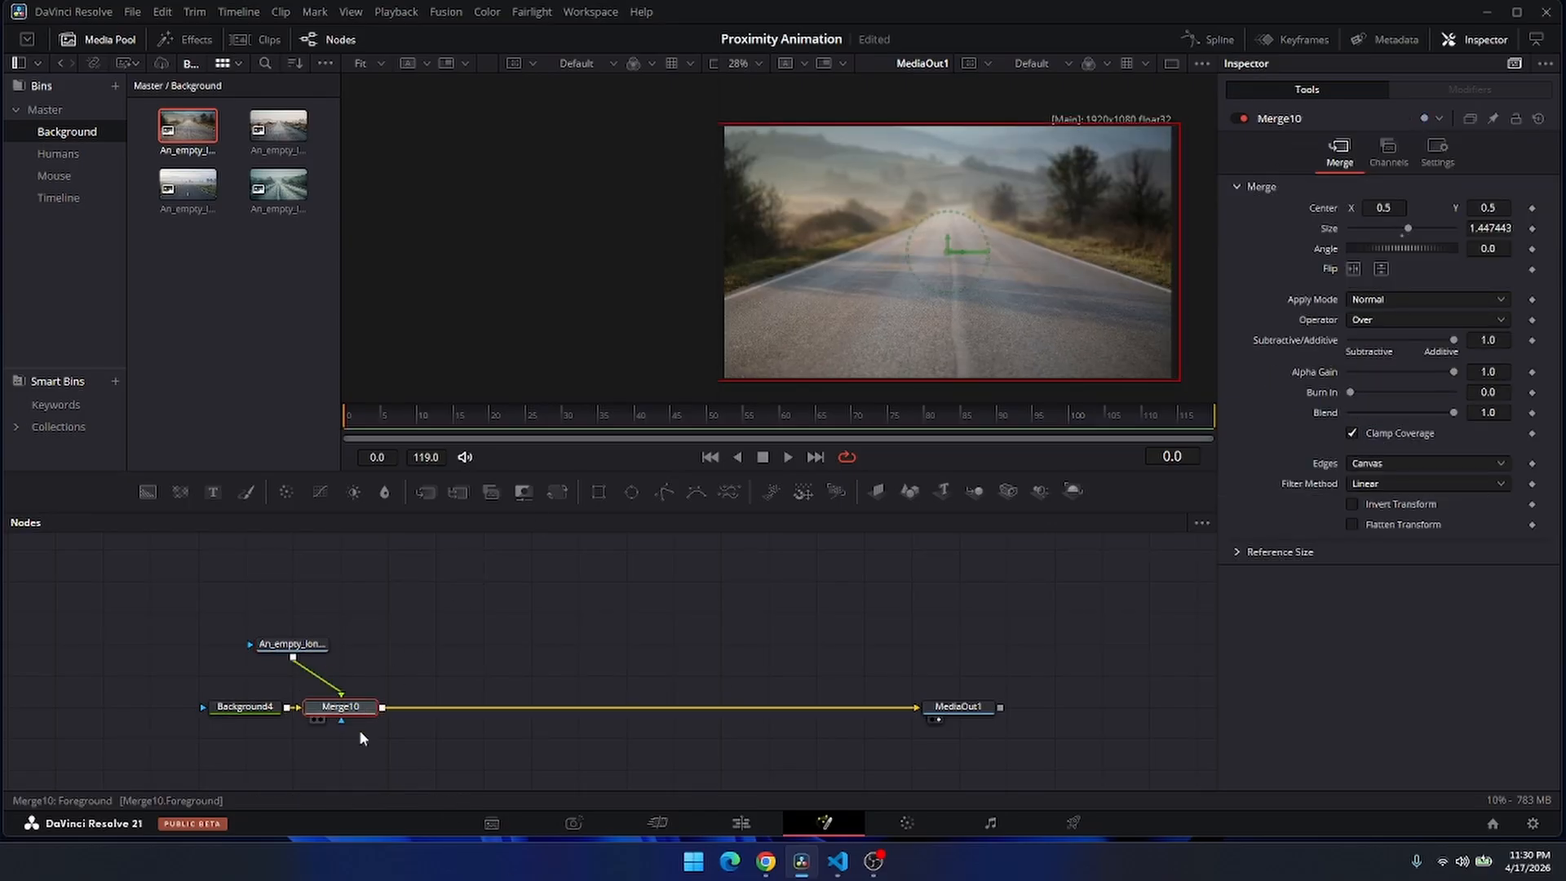
left_click_drag(304, 649, 358, 659)
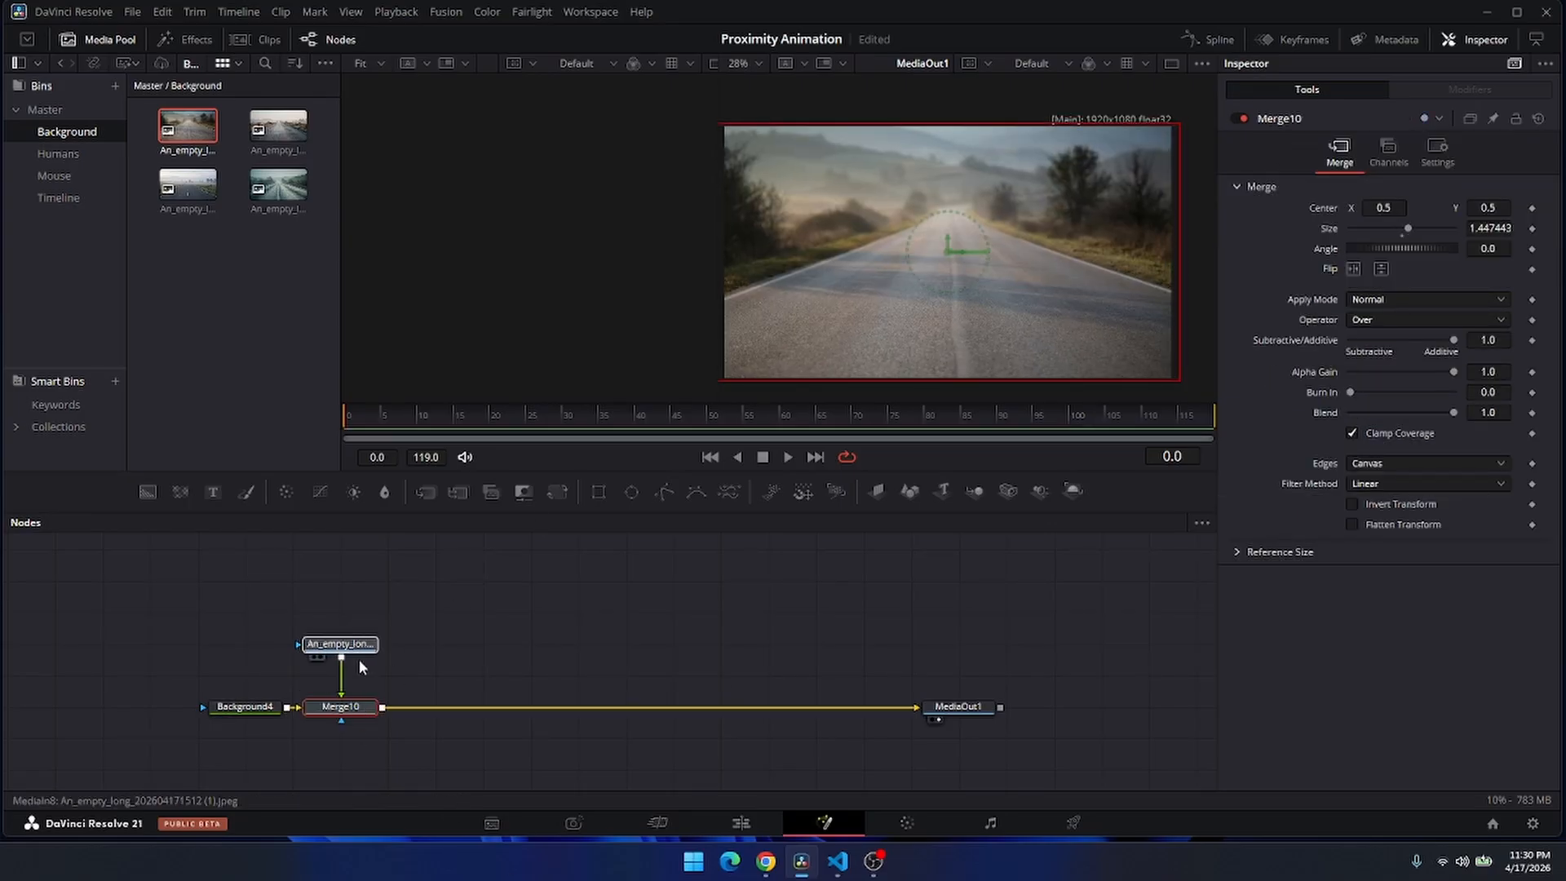
left_click(651, 625)
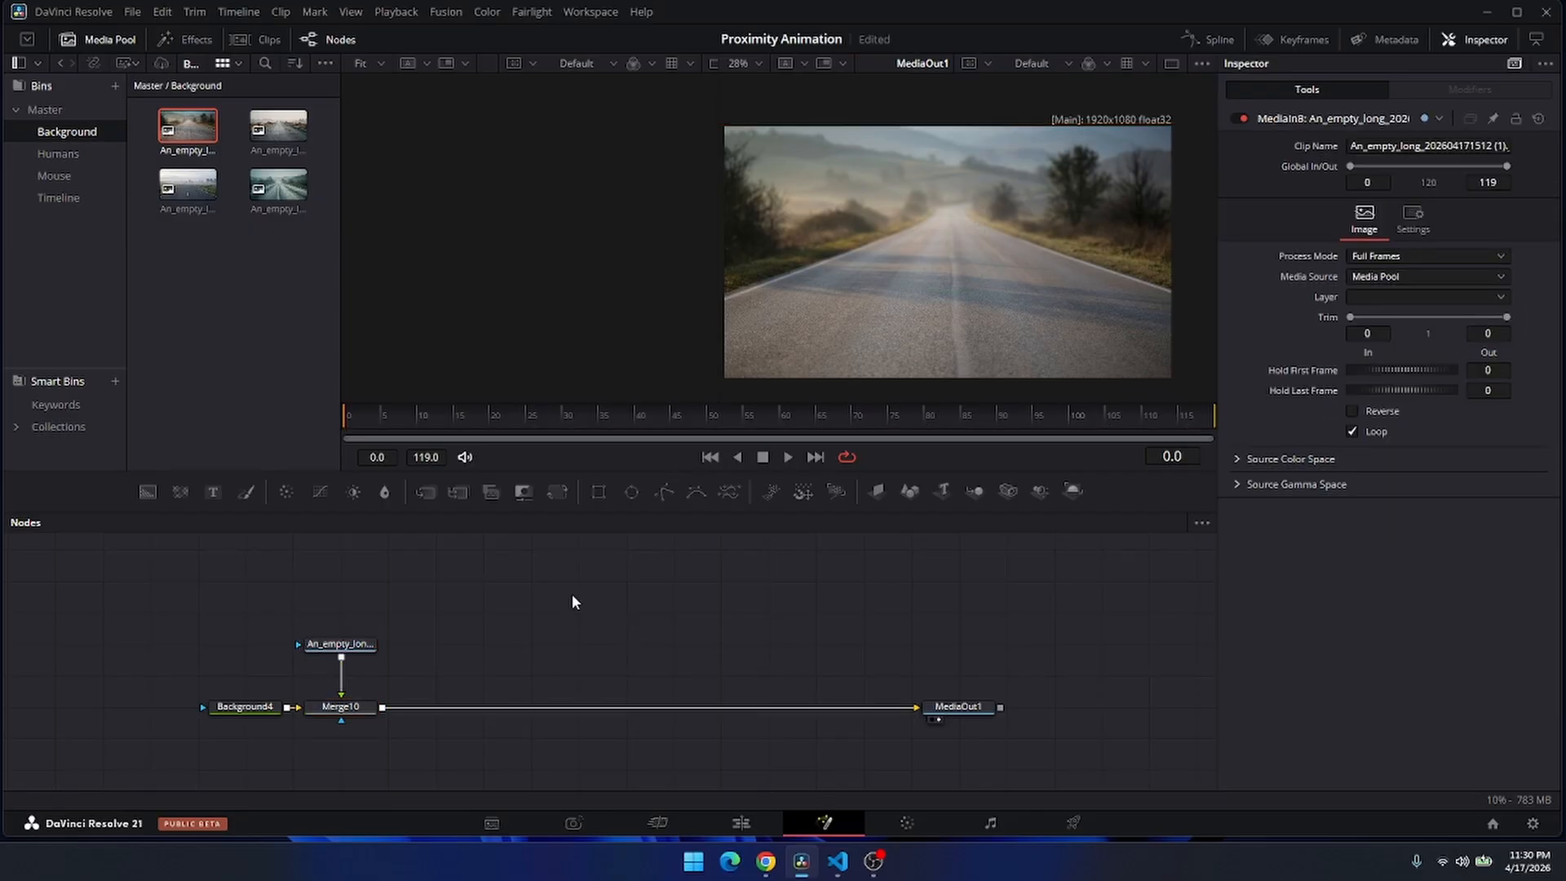
Add 1.png from the Humans bin and merge it over a new Background node in a separate branch above the road nodes.
left_click(57, 158)
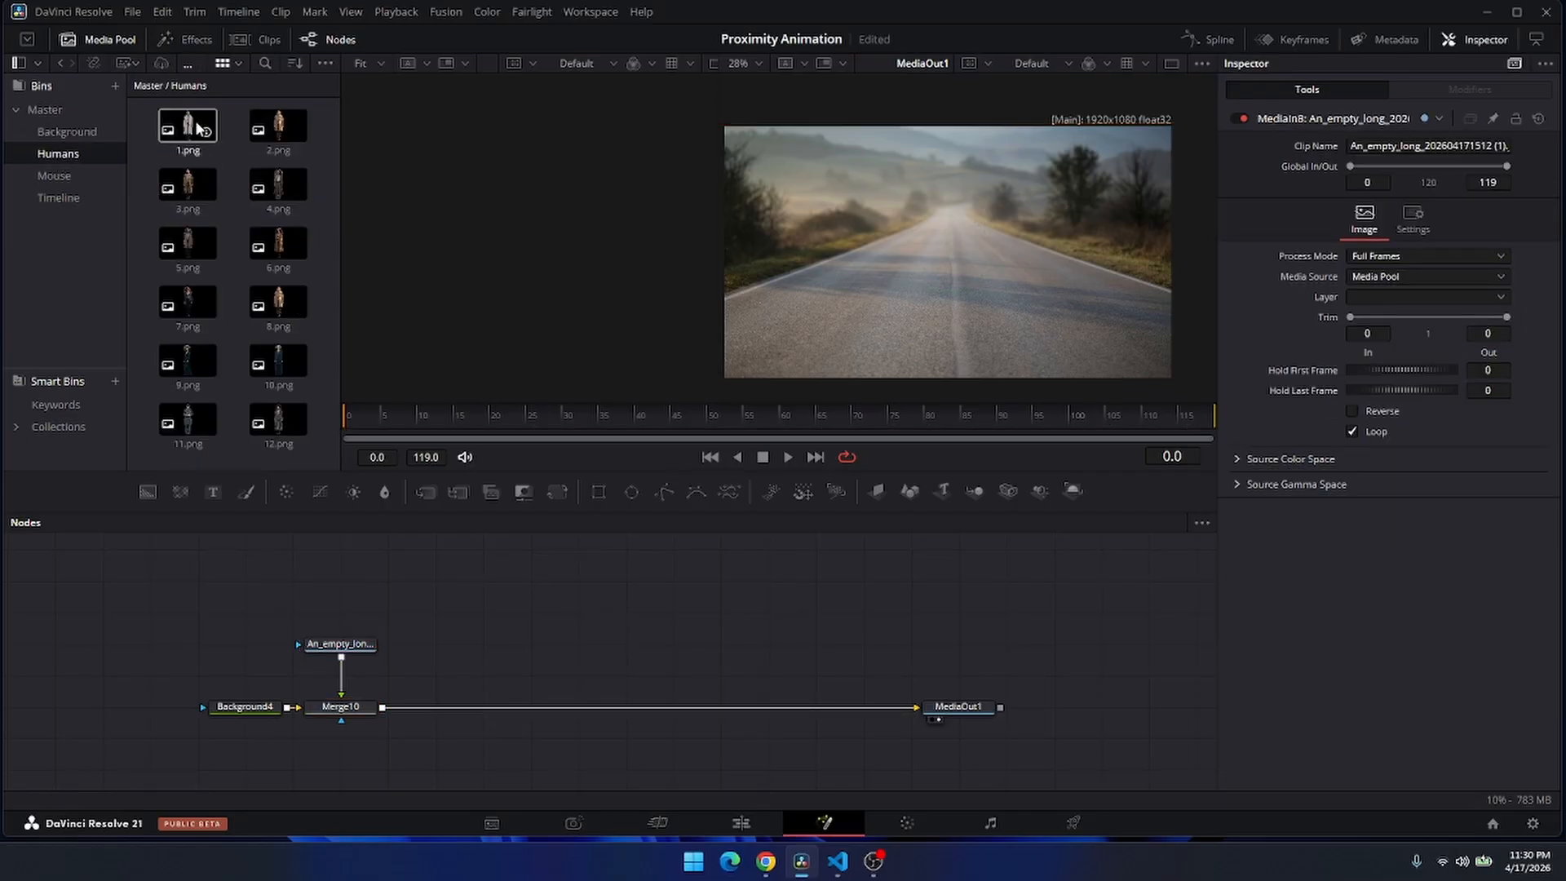
left_click_drag(199, 129, 478, 589)
left_click_drag(147, 491, 387, 604)
left_click_drag(525, 574, 486, 543)
left_click_drag(389, 610, 341, 610)
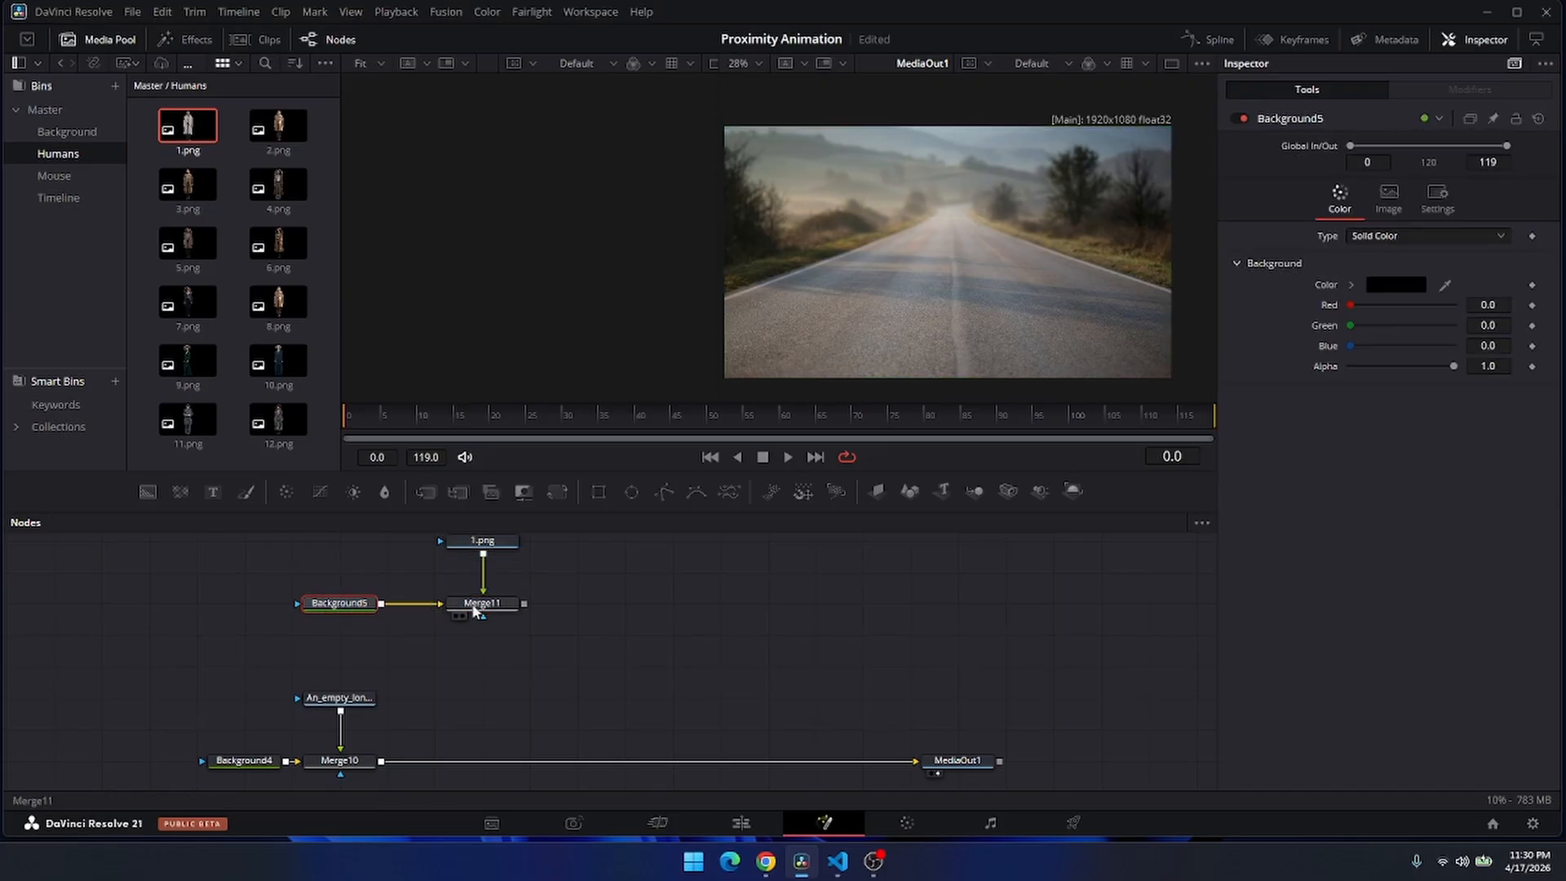
left_click_drag(566, 588, 520, 632)
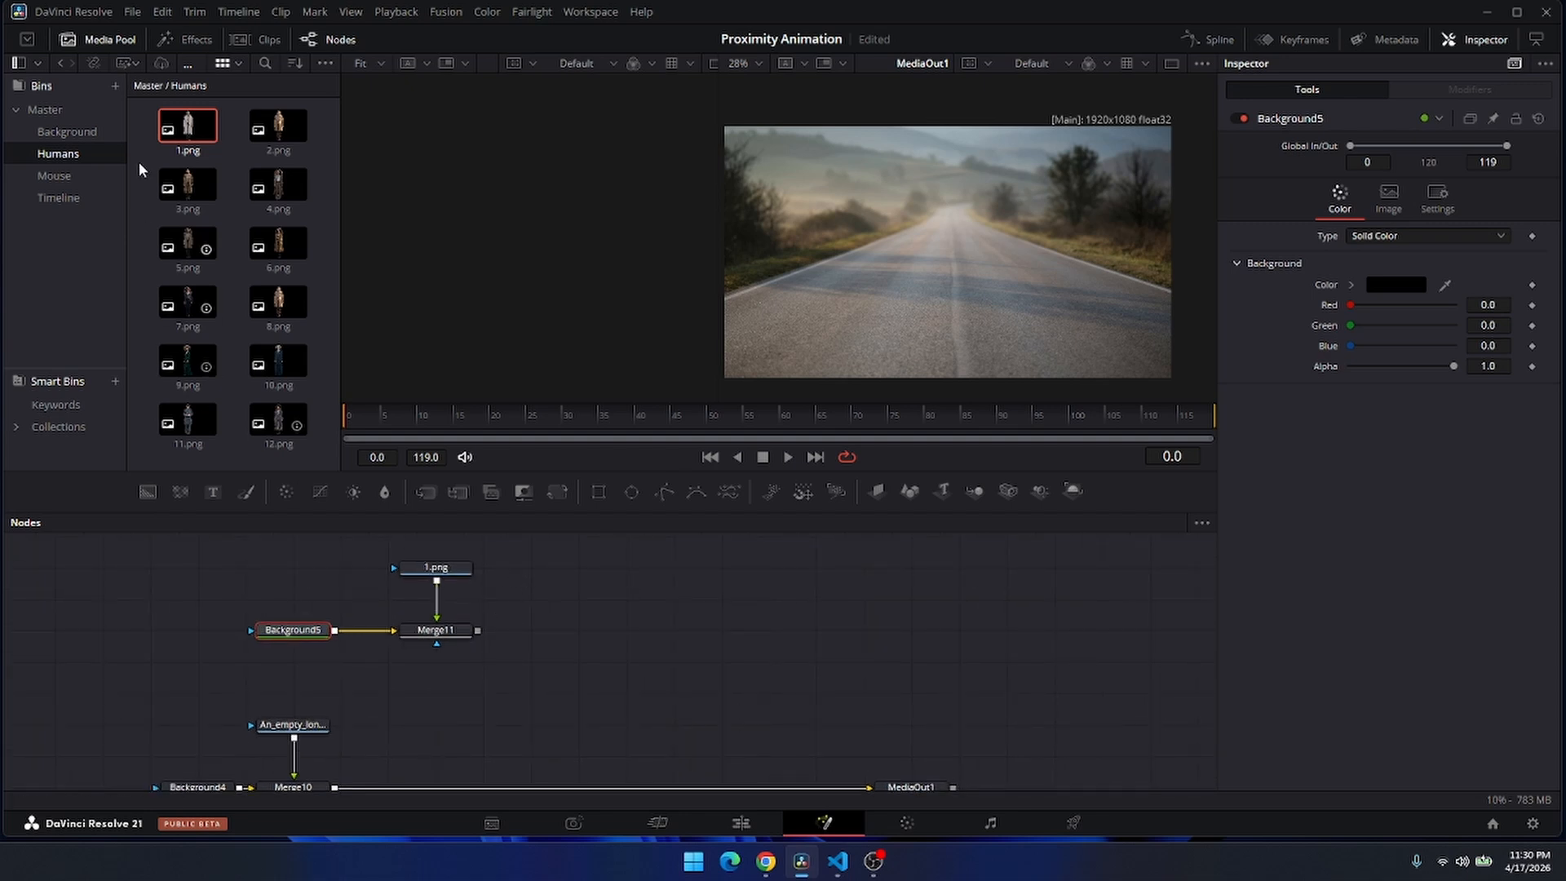
Place 4.png, 7.png, 10.png and 11.png from the Humans bin as image nodes in a row beside 1.png.
left_click_drag(262, 194, 559, 576)
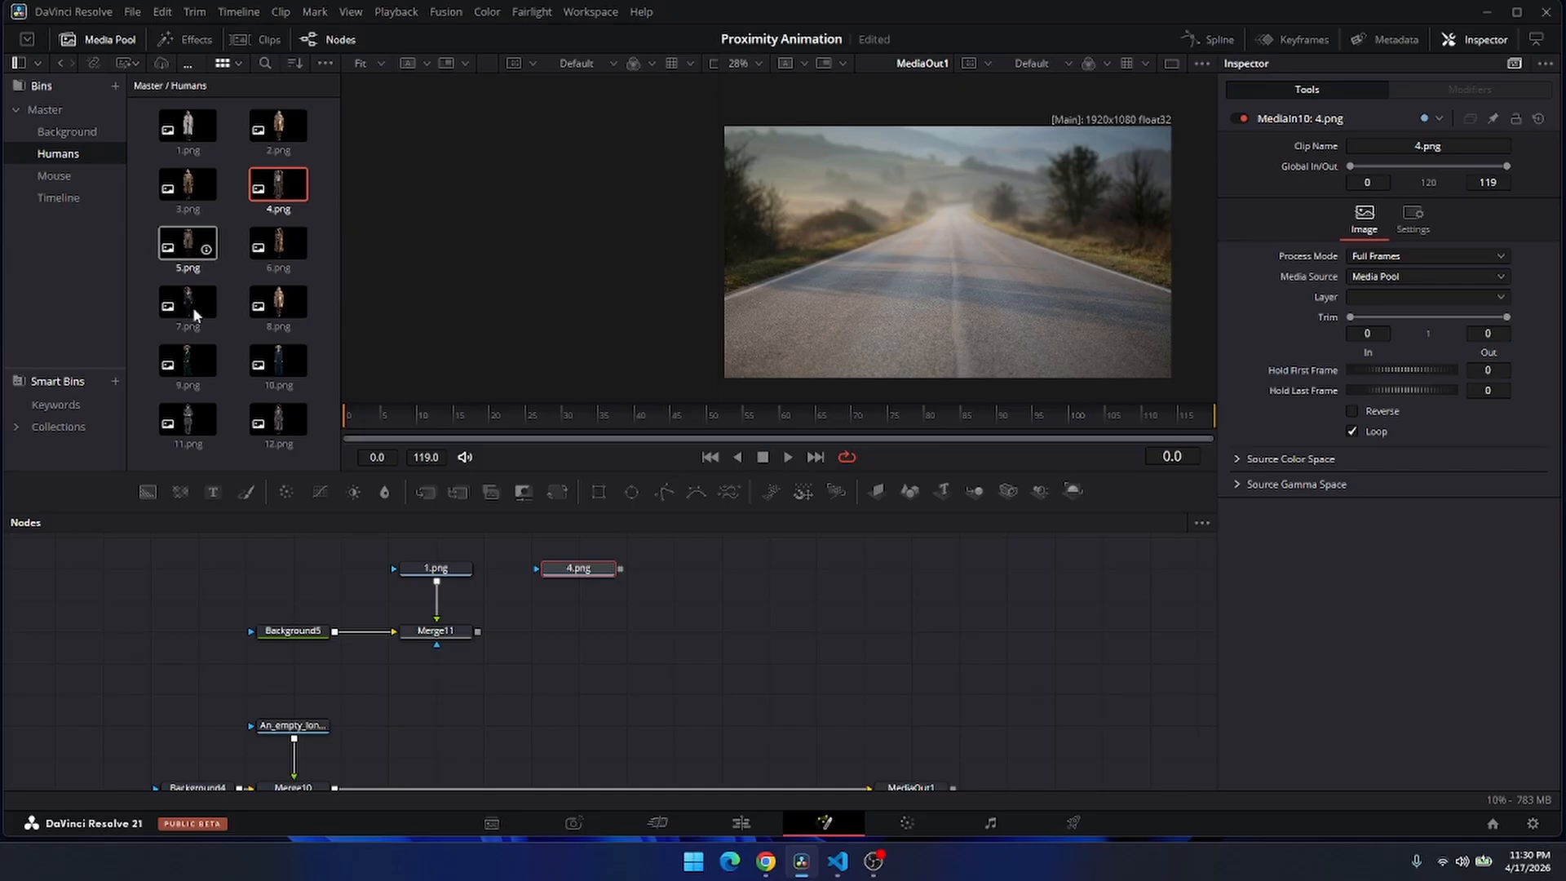
left_click_drag(195, 314, 1016, 575)
left_click_drag(560, 572, 774, 579)
scroll(717, 634, "down", 5)
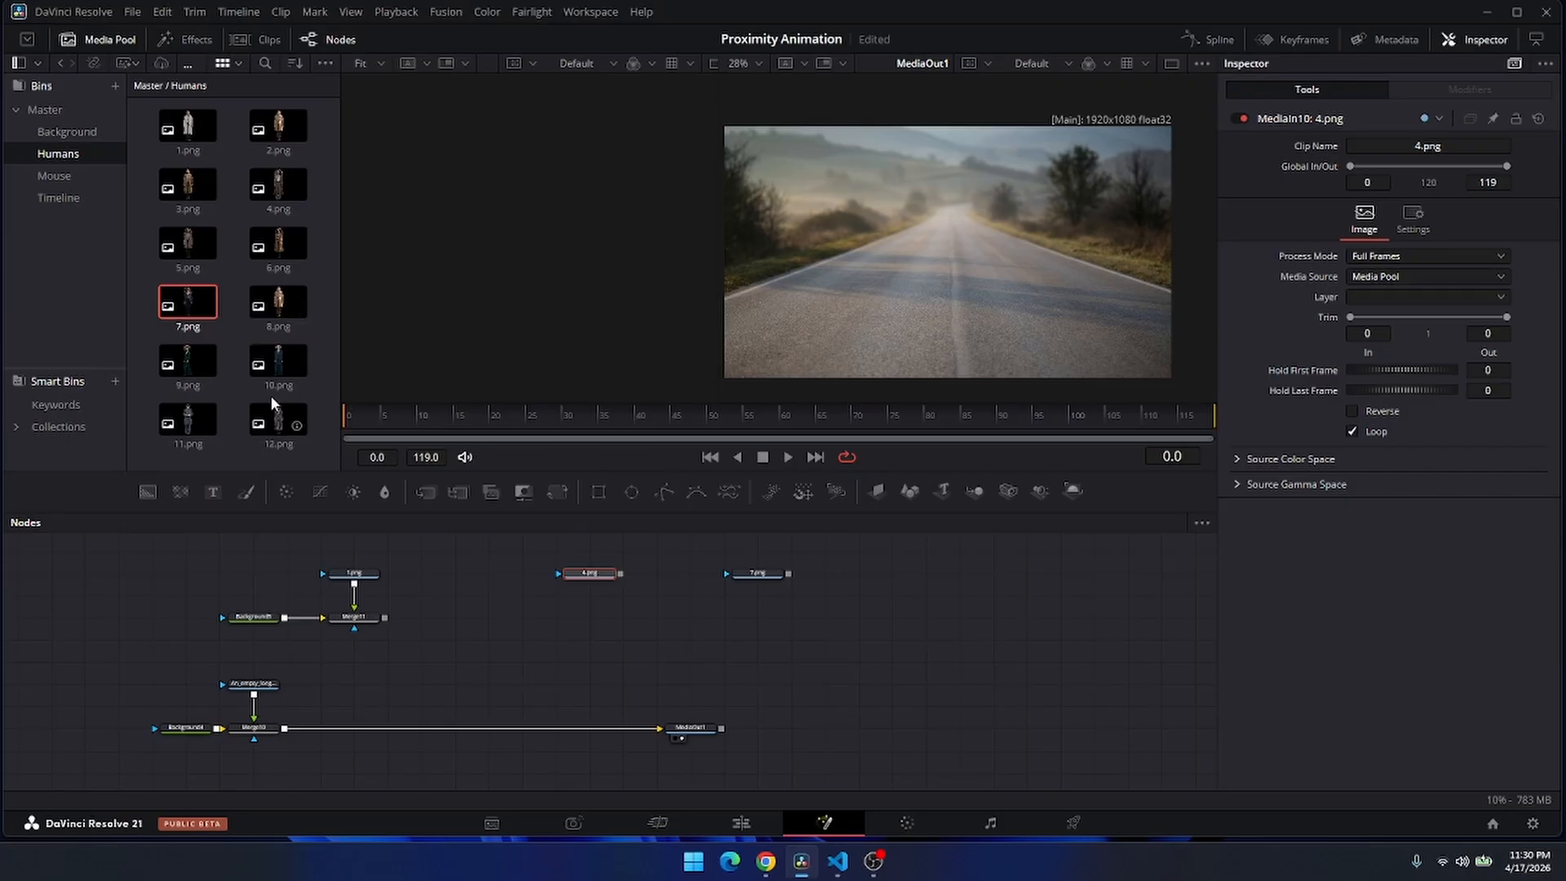
left_click_drag(278, 362, 905, 586)
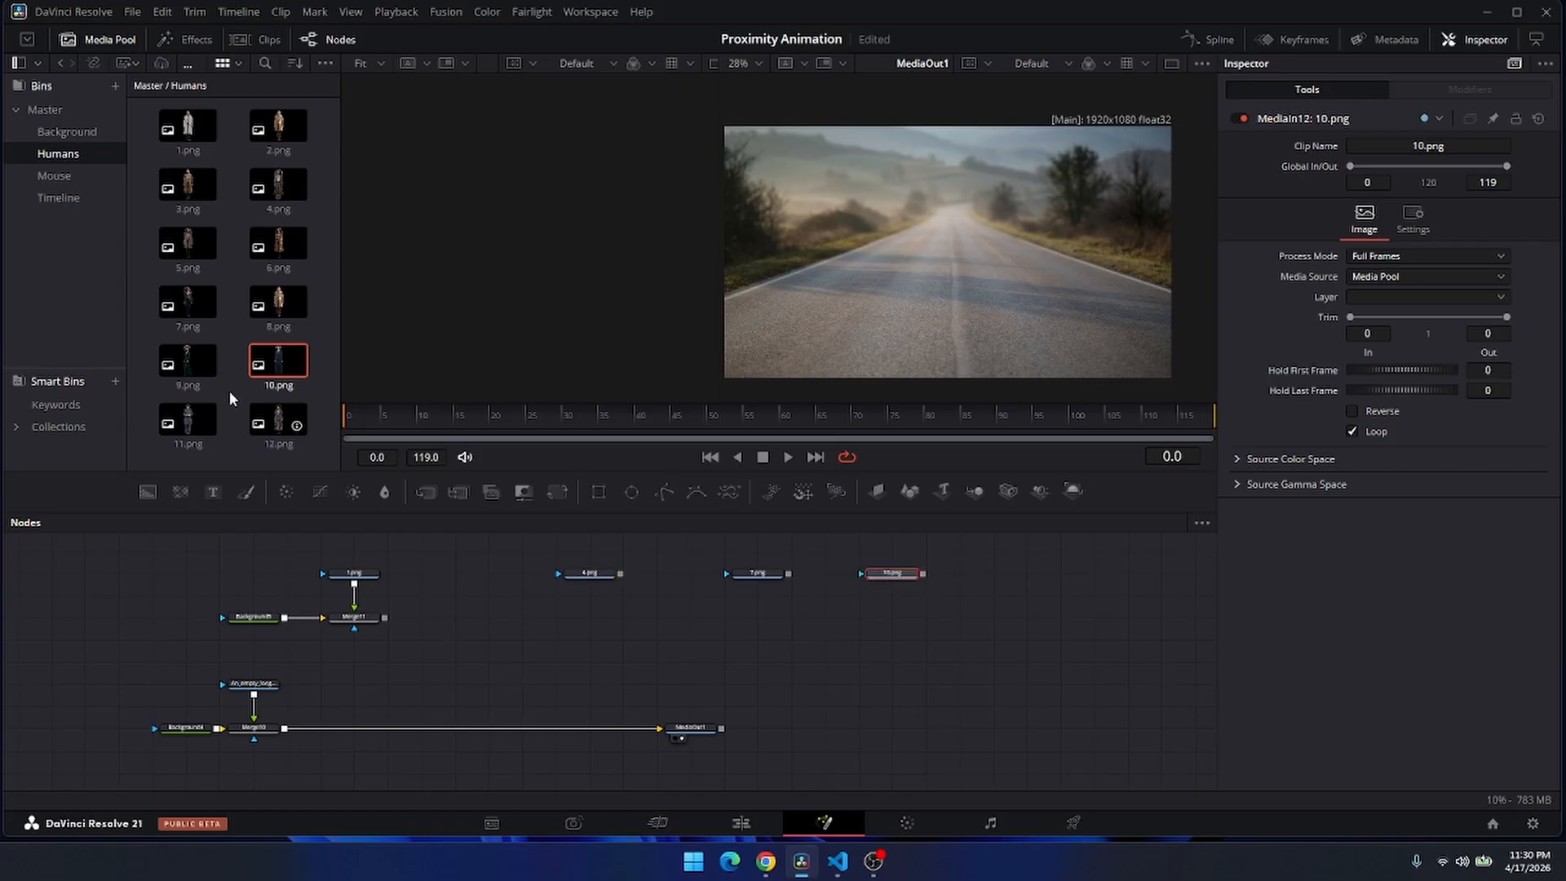
left_click_drag(188, 418, 859, 542)
left_click_drag(1024, 570, 996, 570)
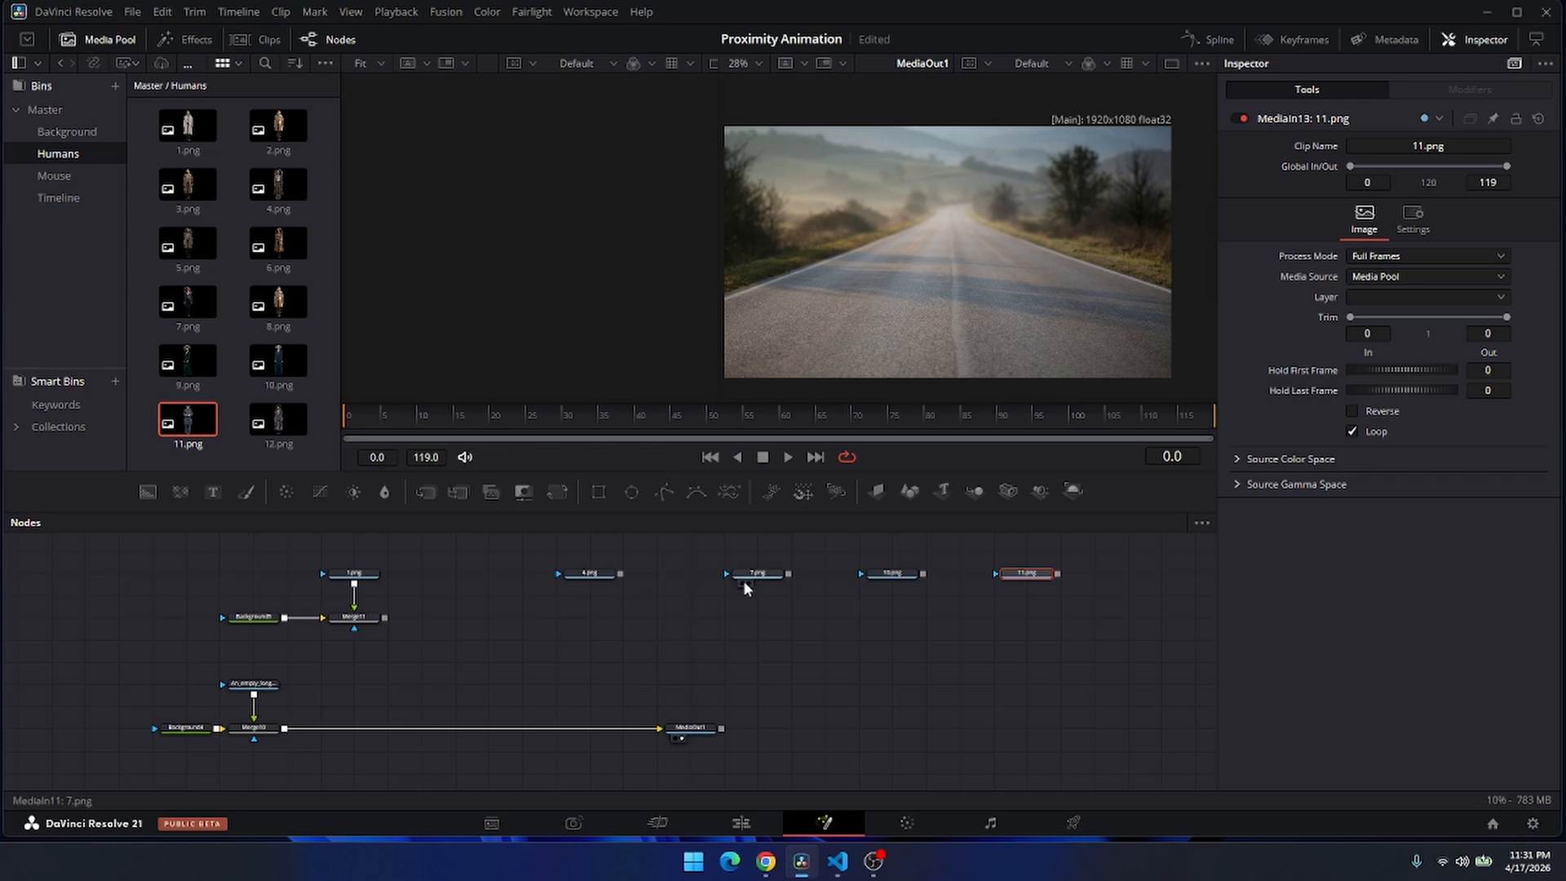
Spread the 7.png, 10.png and 11.png nodes farther apart along the row.
left_click_drag(743, 575, 779, 574)
left_click_drag(896, 581, 1128, 577)
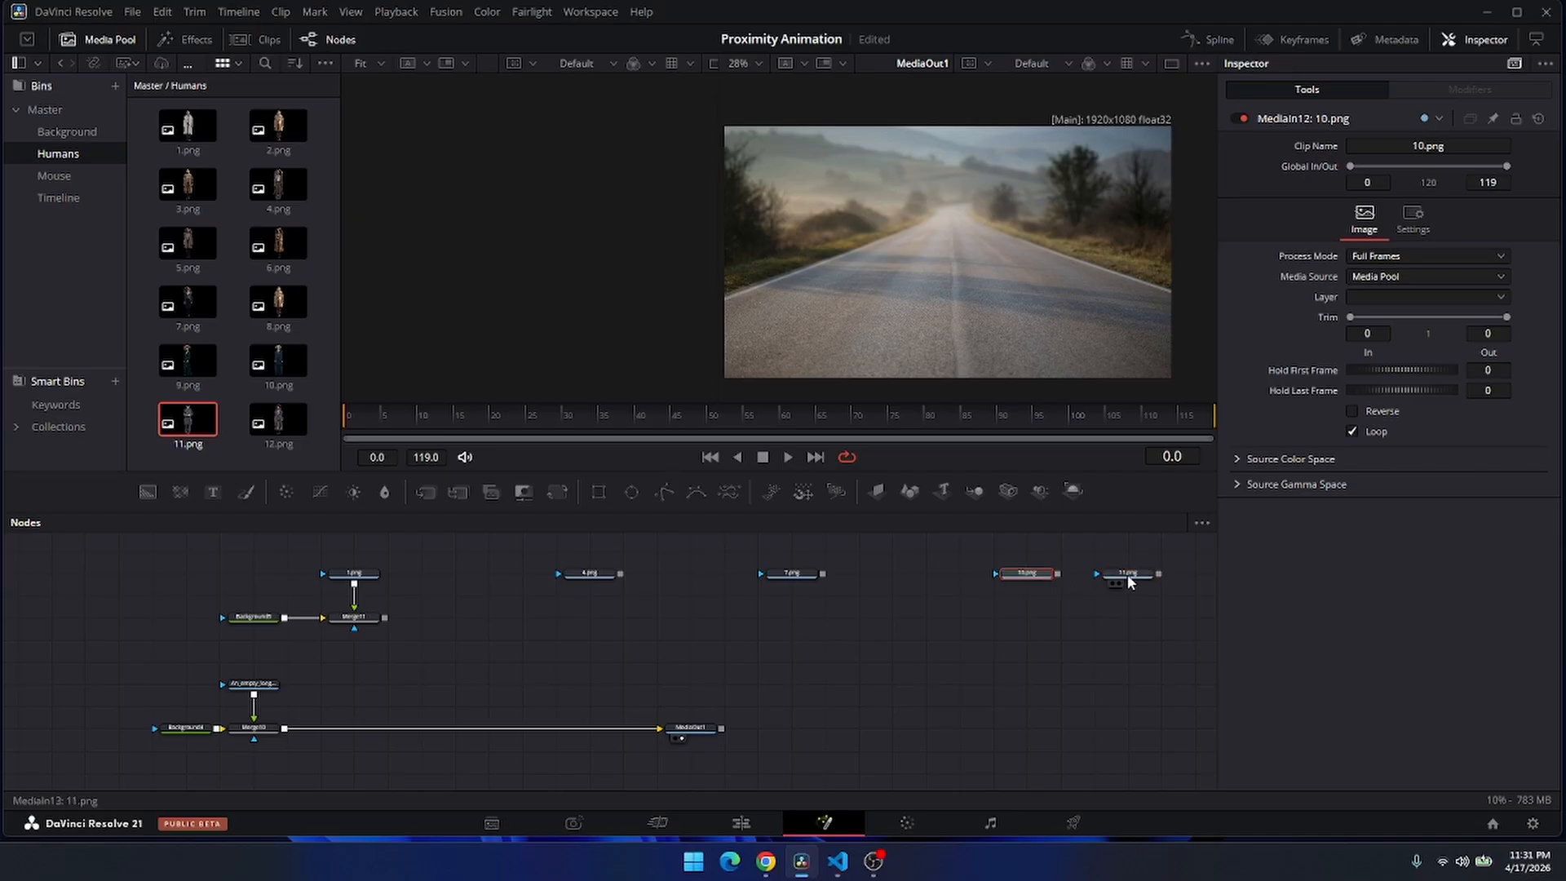
scroll(804, 678, "down", 2)
left_click_drag(762, 707, 587, 685)
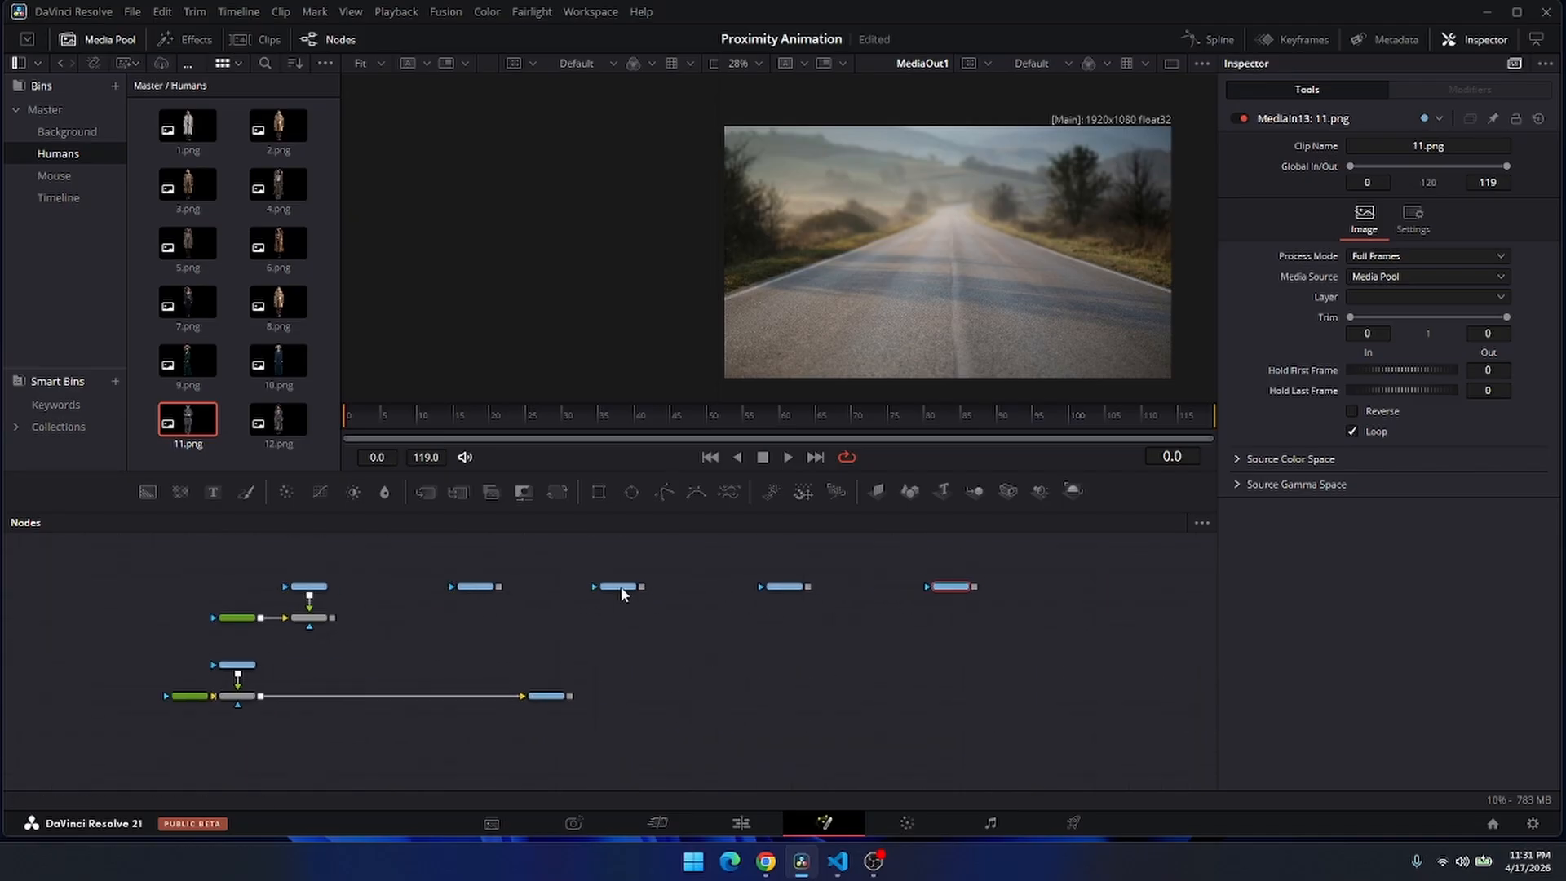
Add a Merge node below 4.png with the image connected to it.
left_click_drag(396, 613, 418, 655)
scroll(468, 650, "up", 3)
scroll(436, 653, "down", 1)
left_click_drag(660, 659, 521, 669)
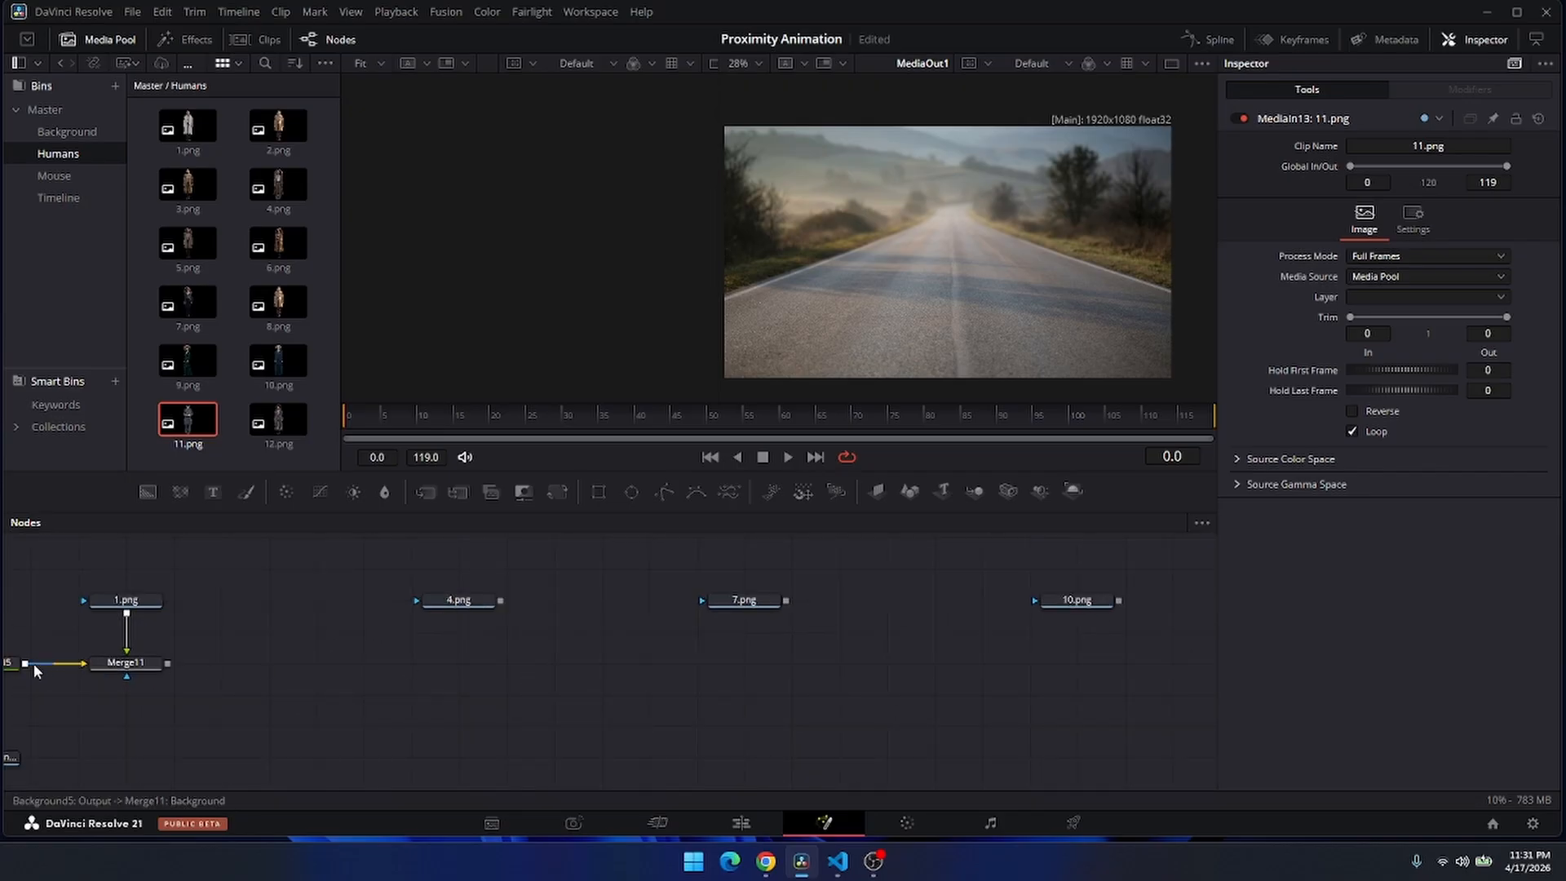
left_click_drag(251, 660, 394, 667)
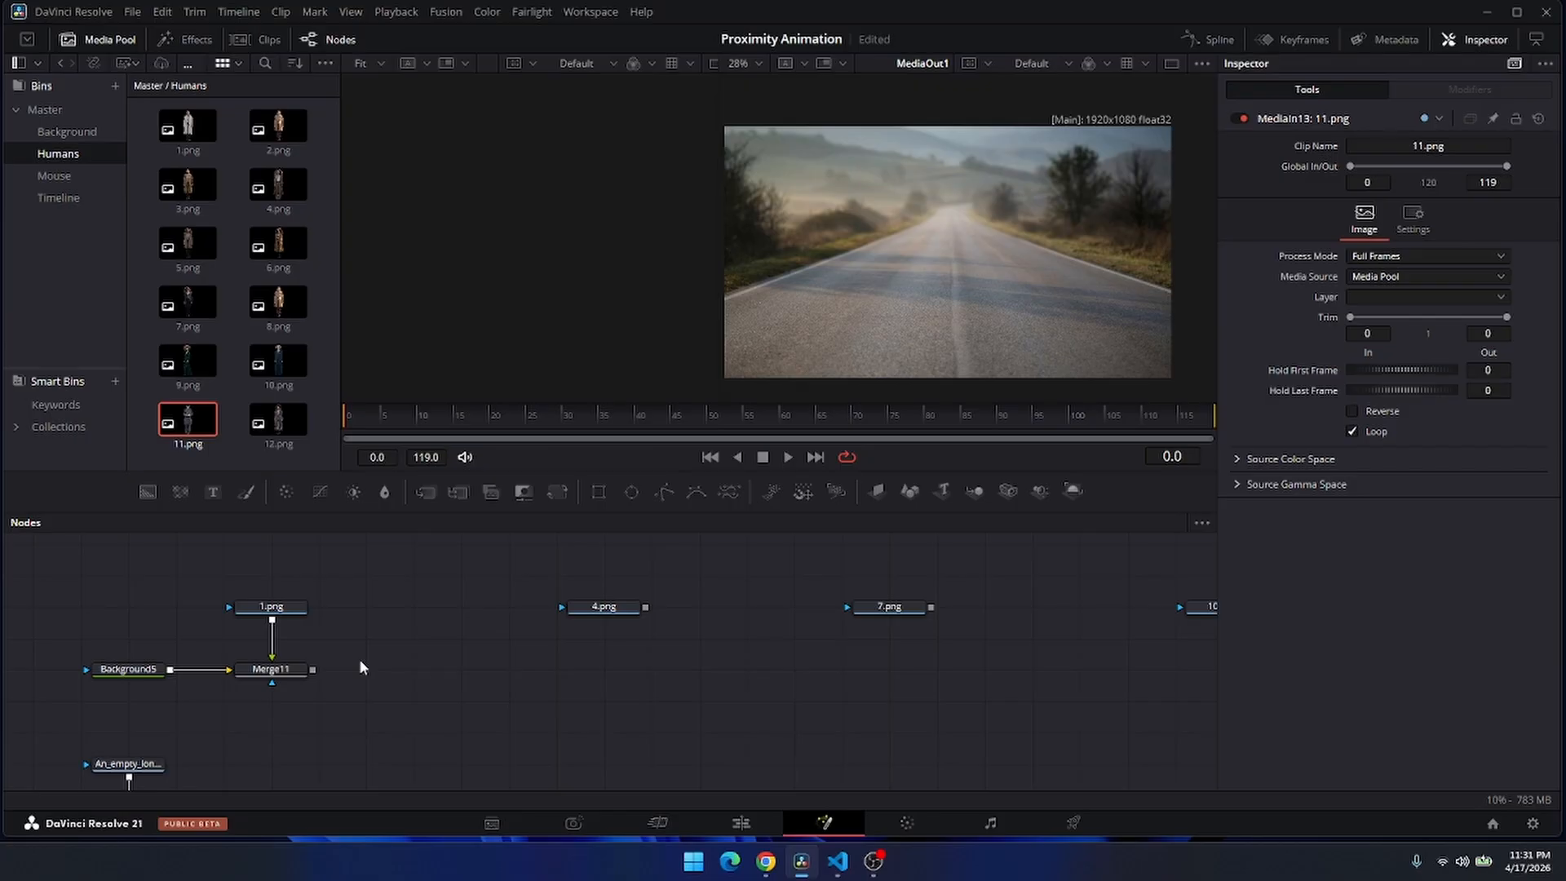
left_click(283, 674)
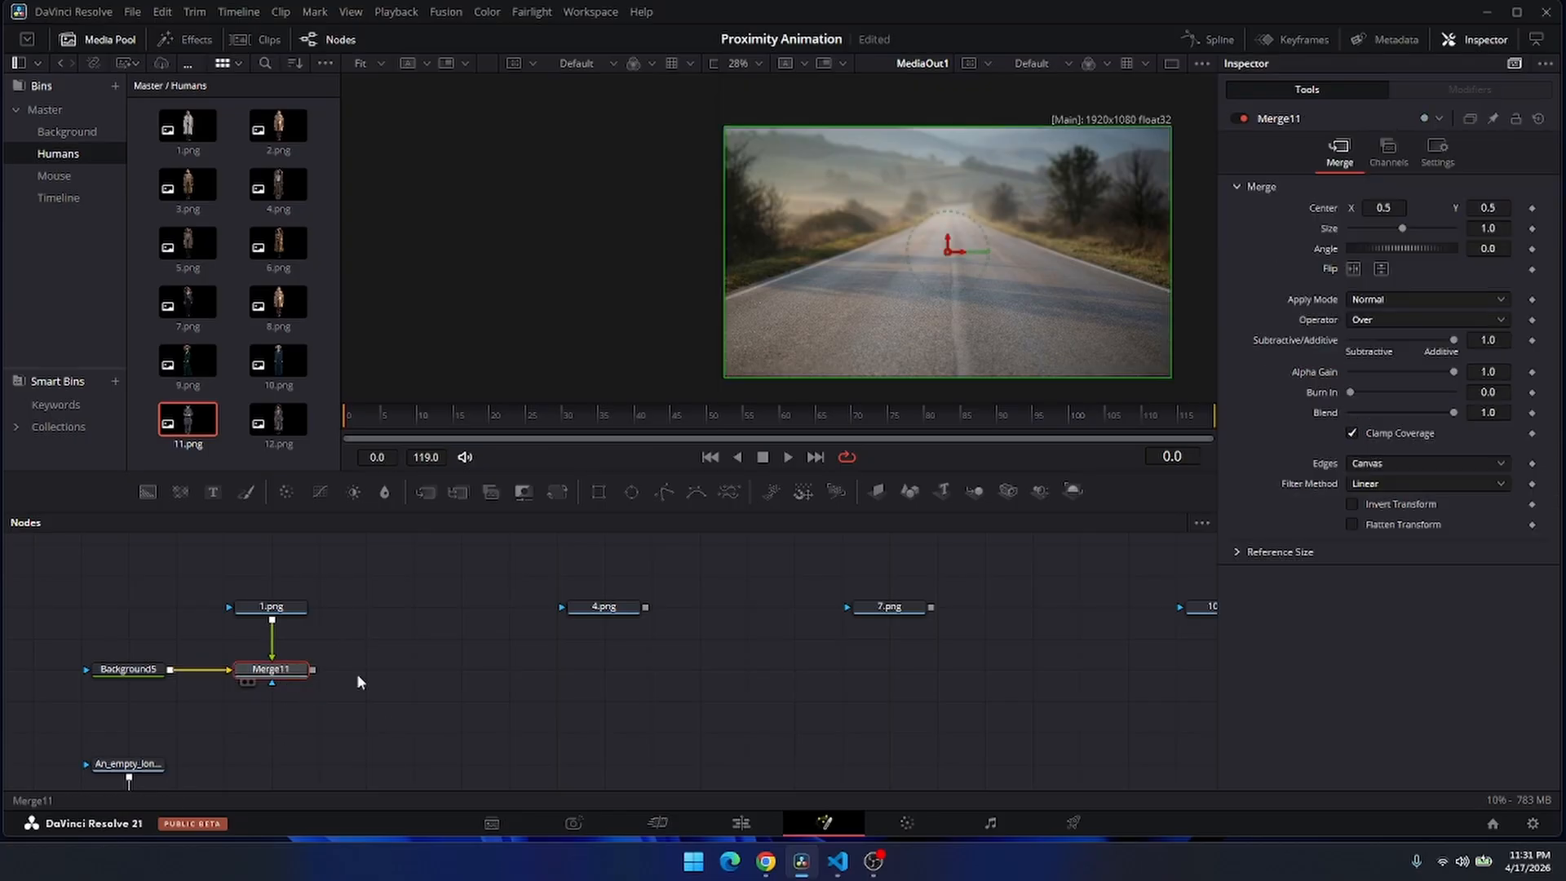
left_click(628, 612)
key("shift+space")
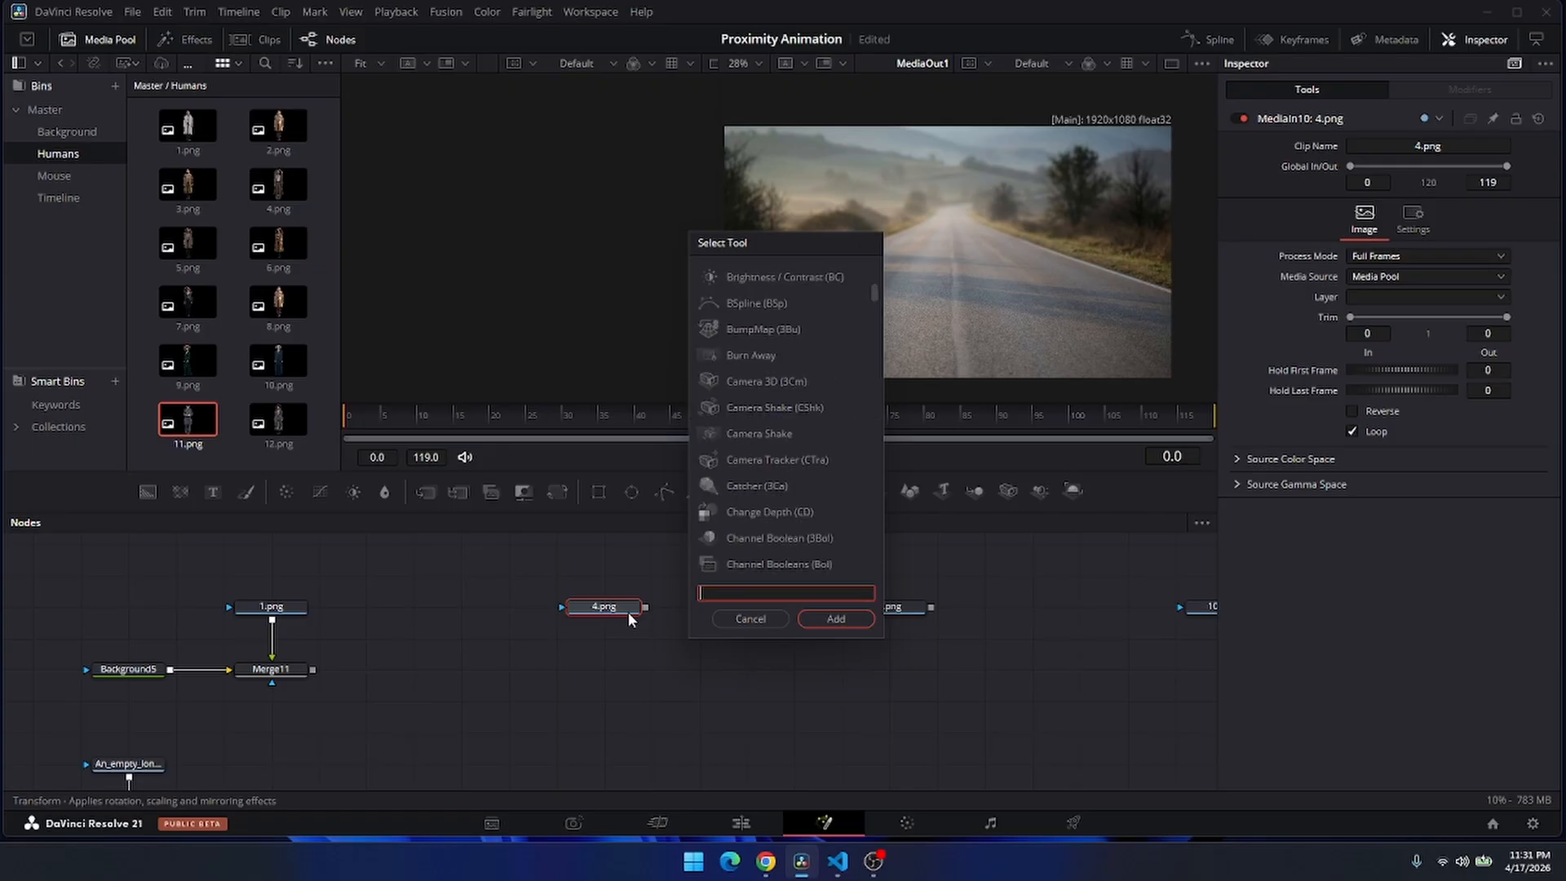
left_click(749, 620)
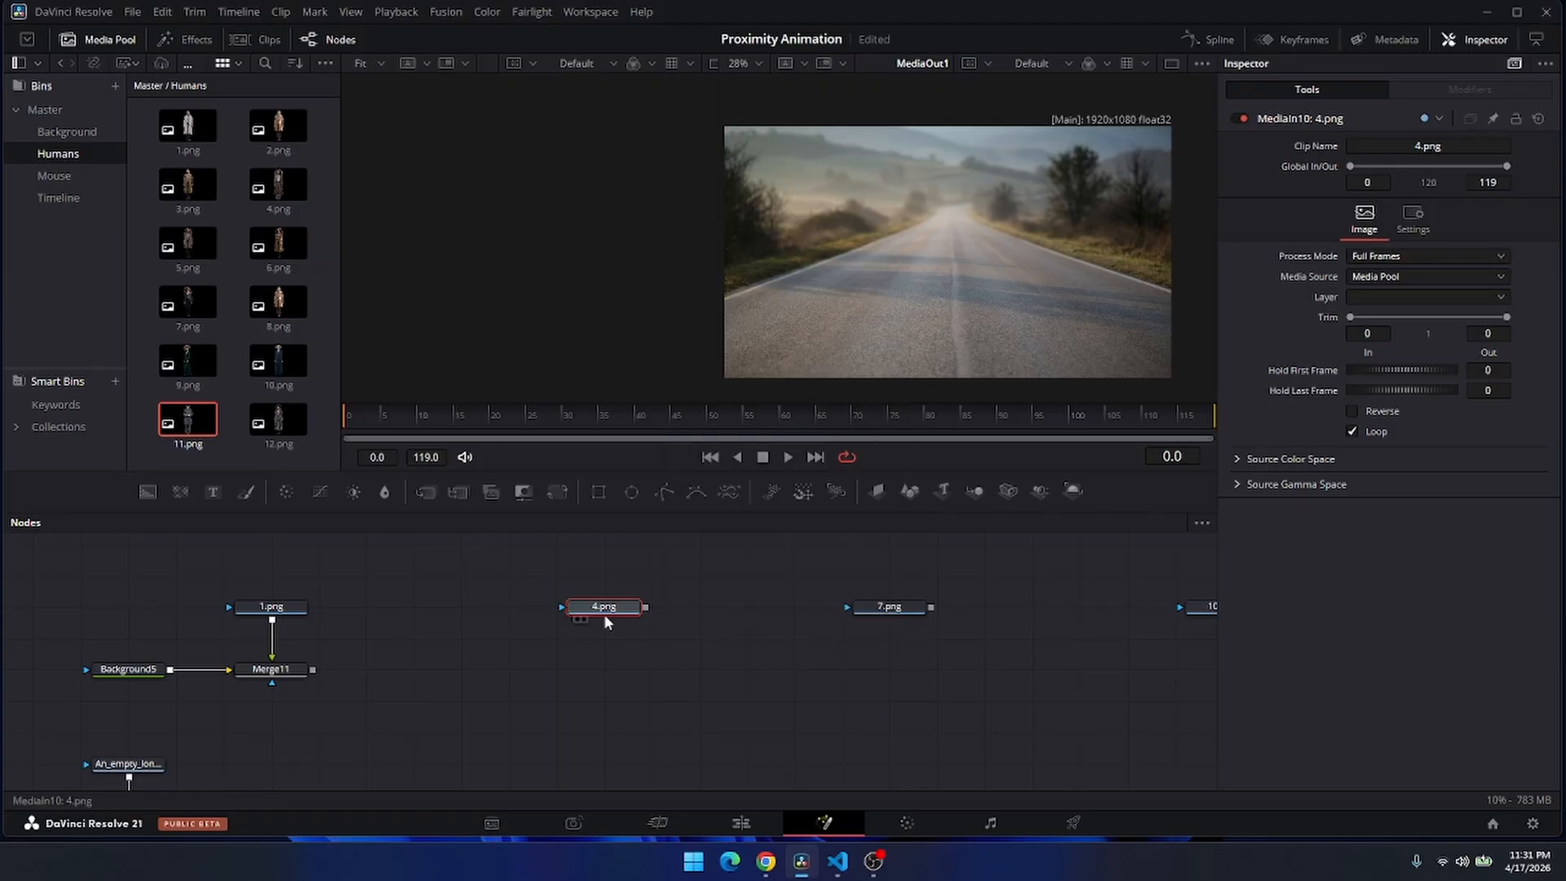
left_click(429, 487)
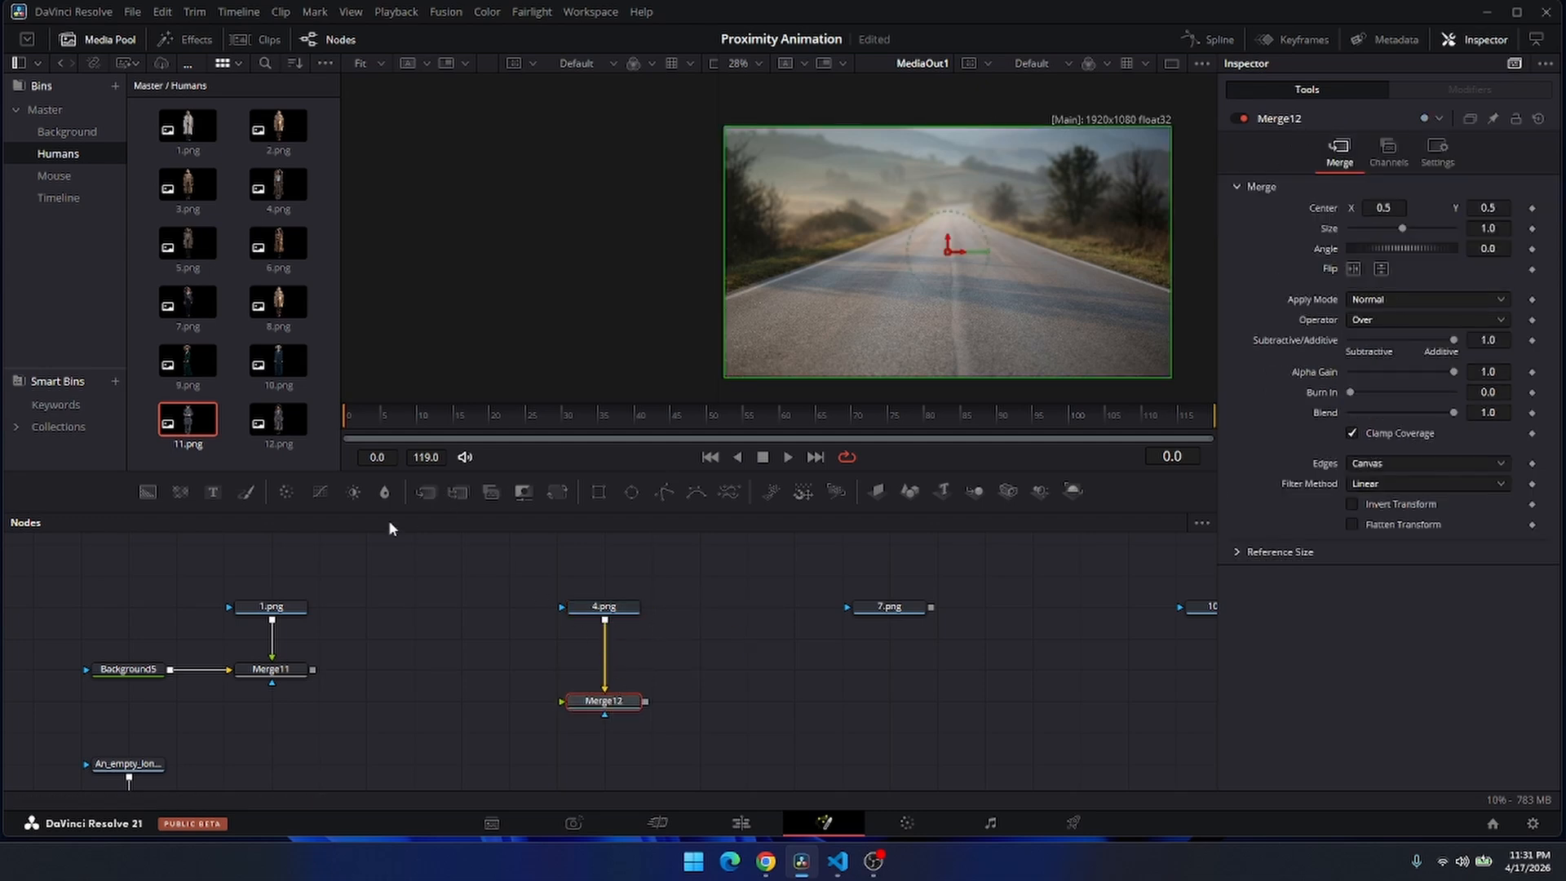
Add a Merge node to 7.png and position it directly below the image node.
left_click(874, 601)
left_click(426, 490)
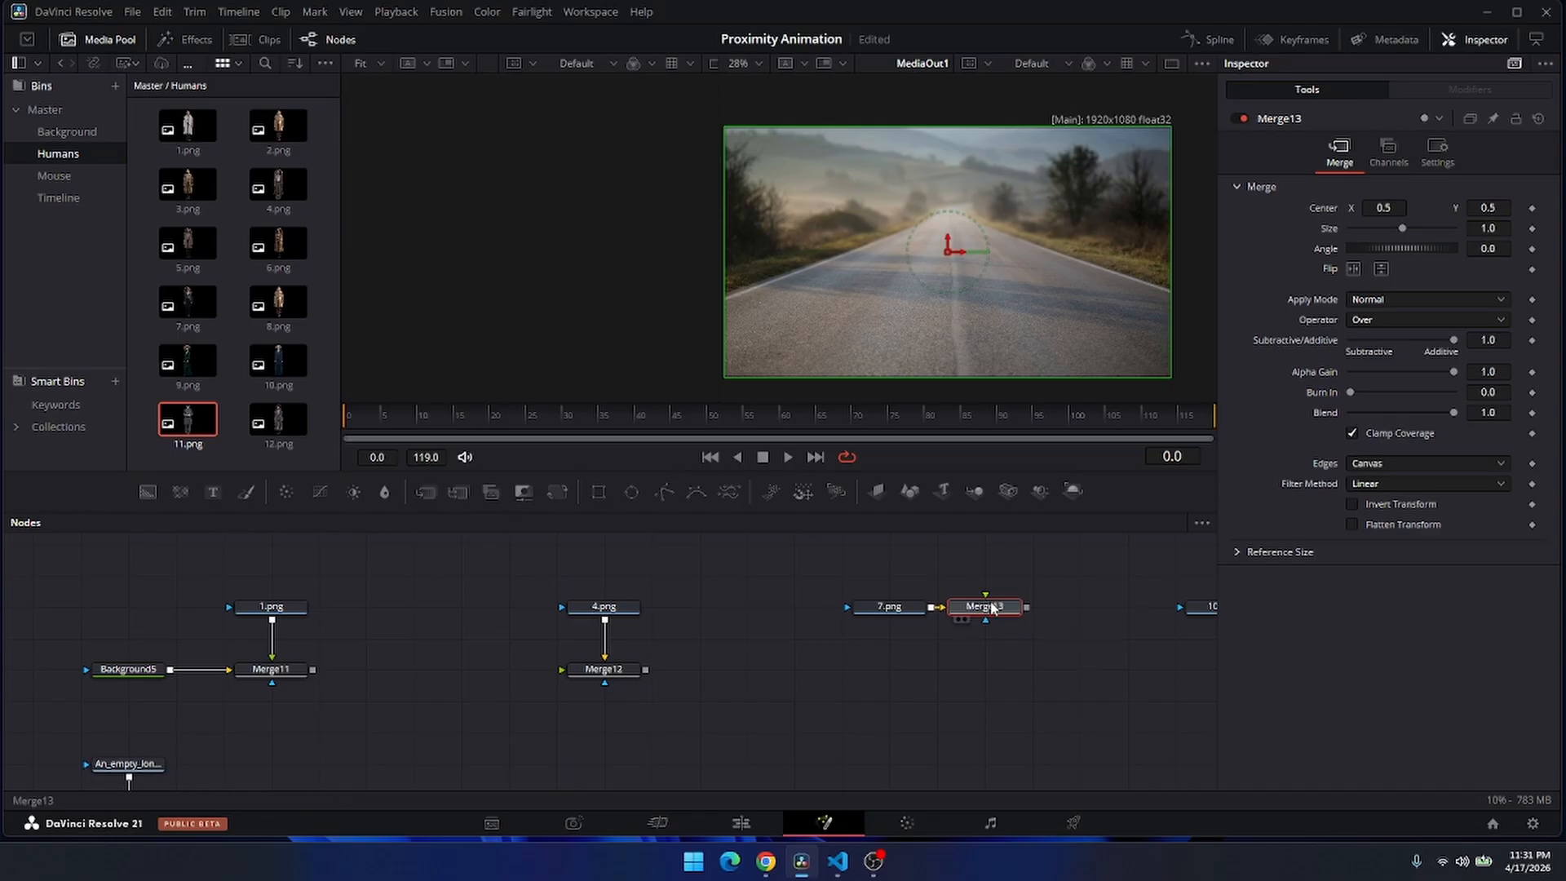
left_click_drag(992, 607, 905, 697)
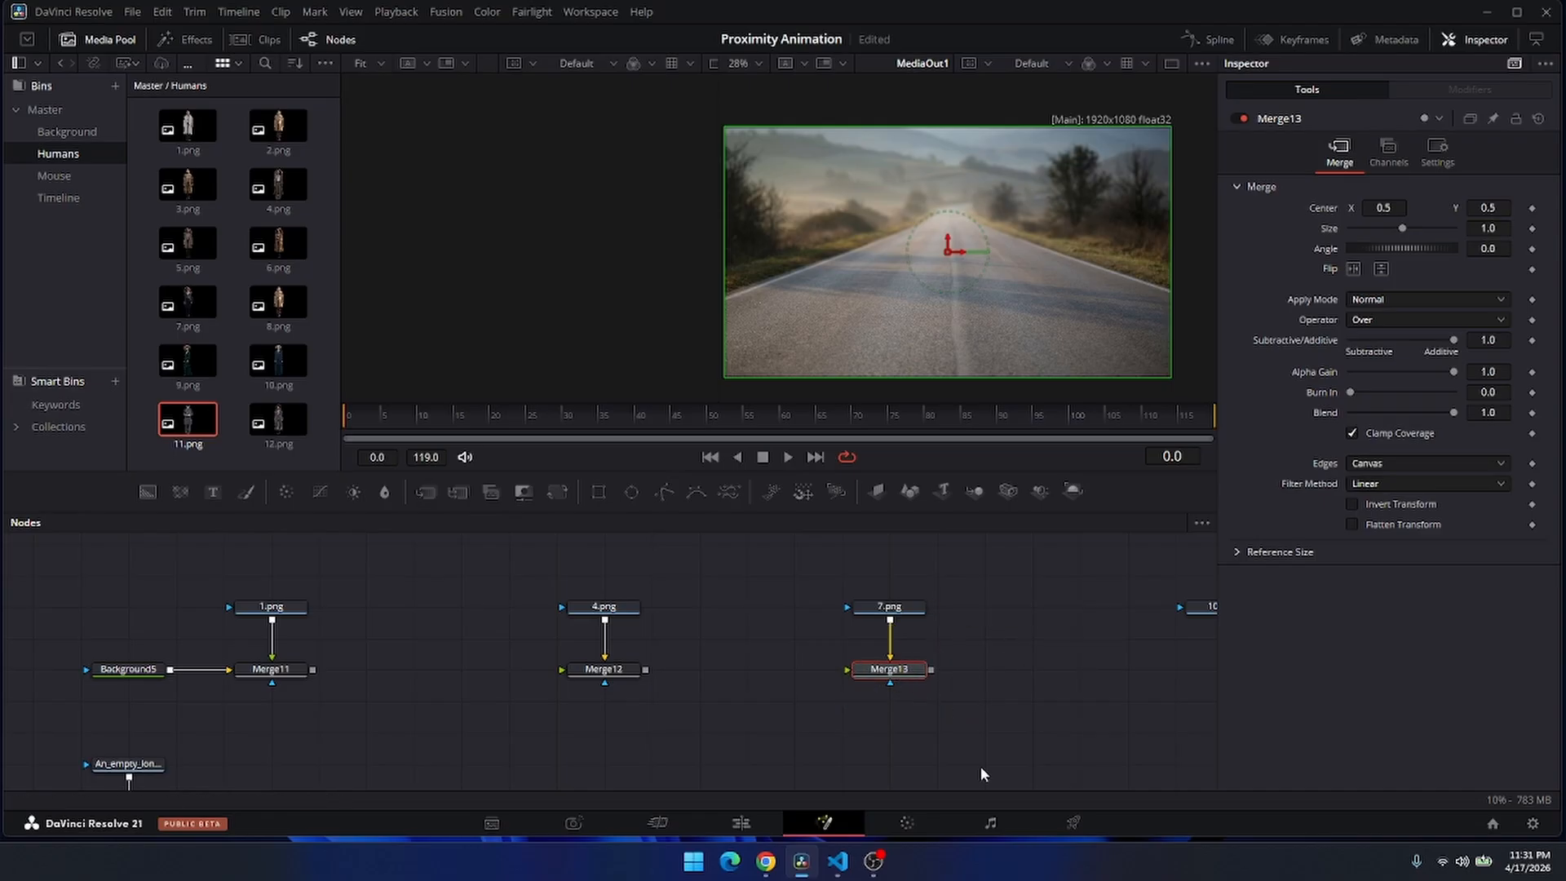
Add a Merge node below each of 10.png and 11.png, and connect each image to its Merge.
left_click_drag(971, 697, 513, 678)
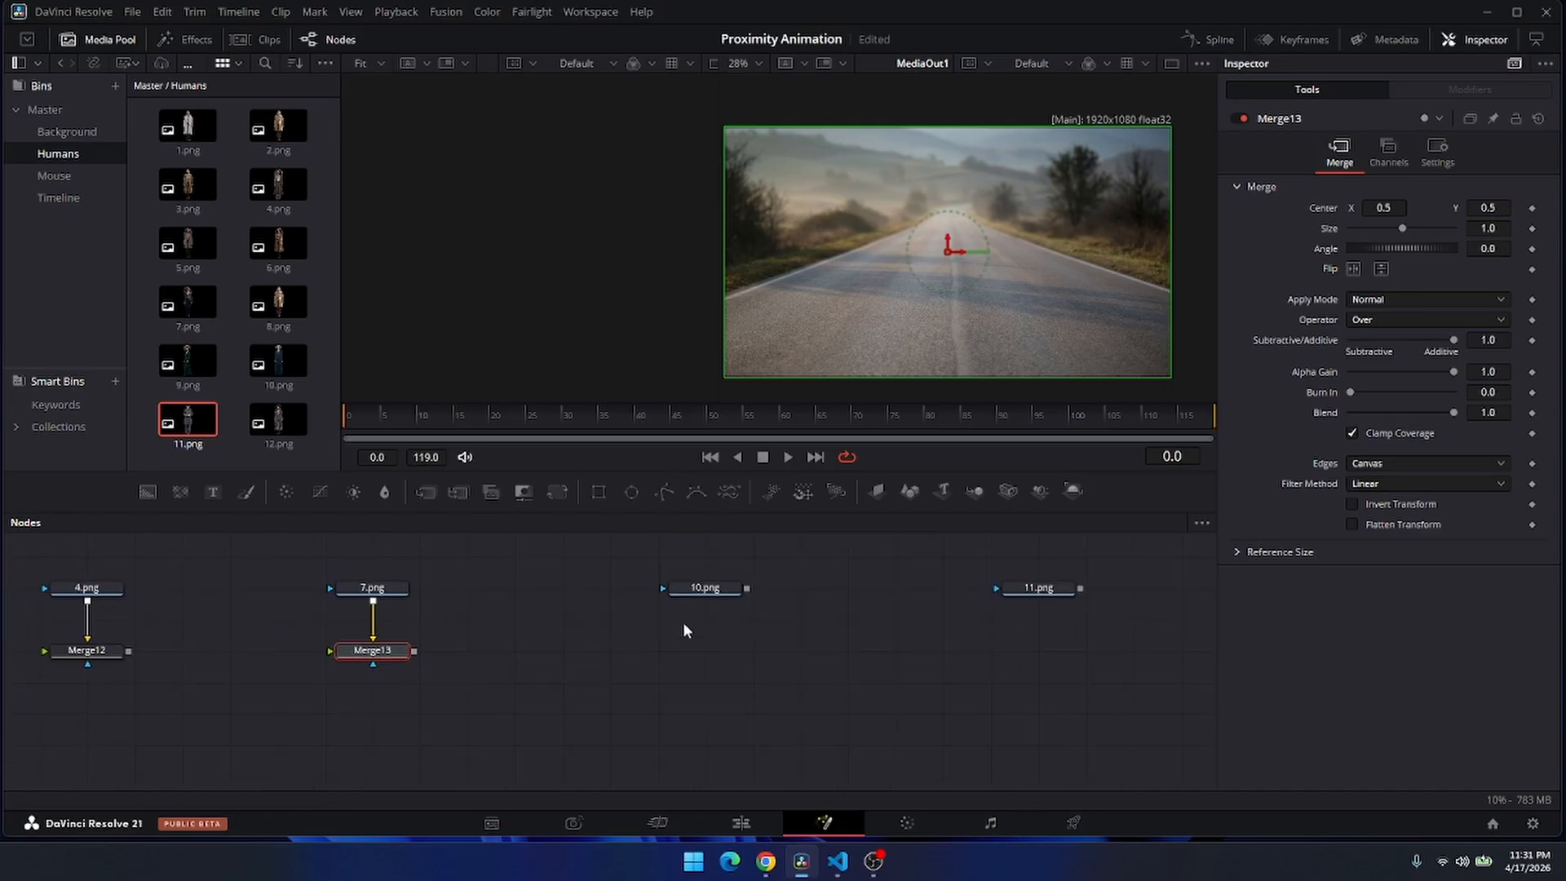
left_click(1516, 11)
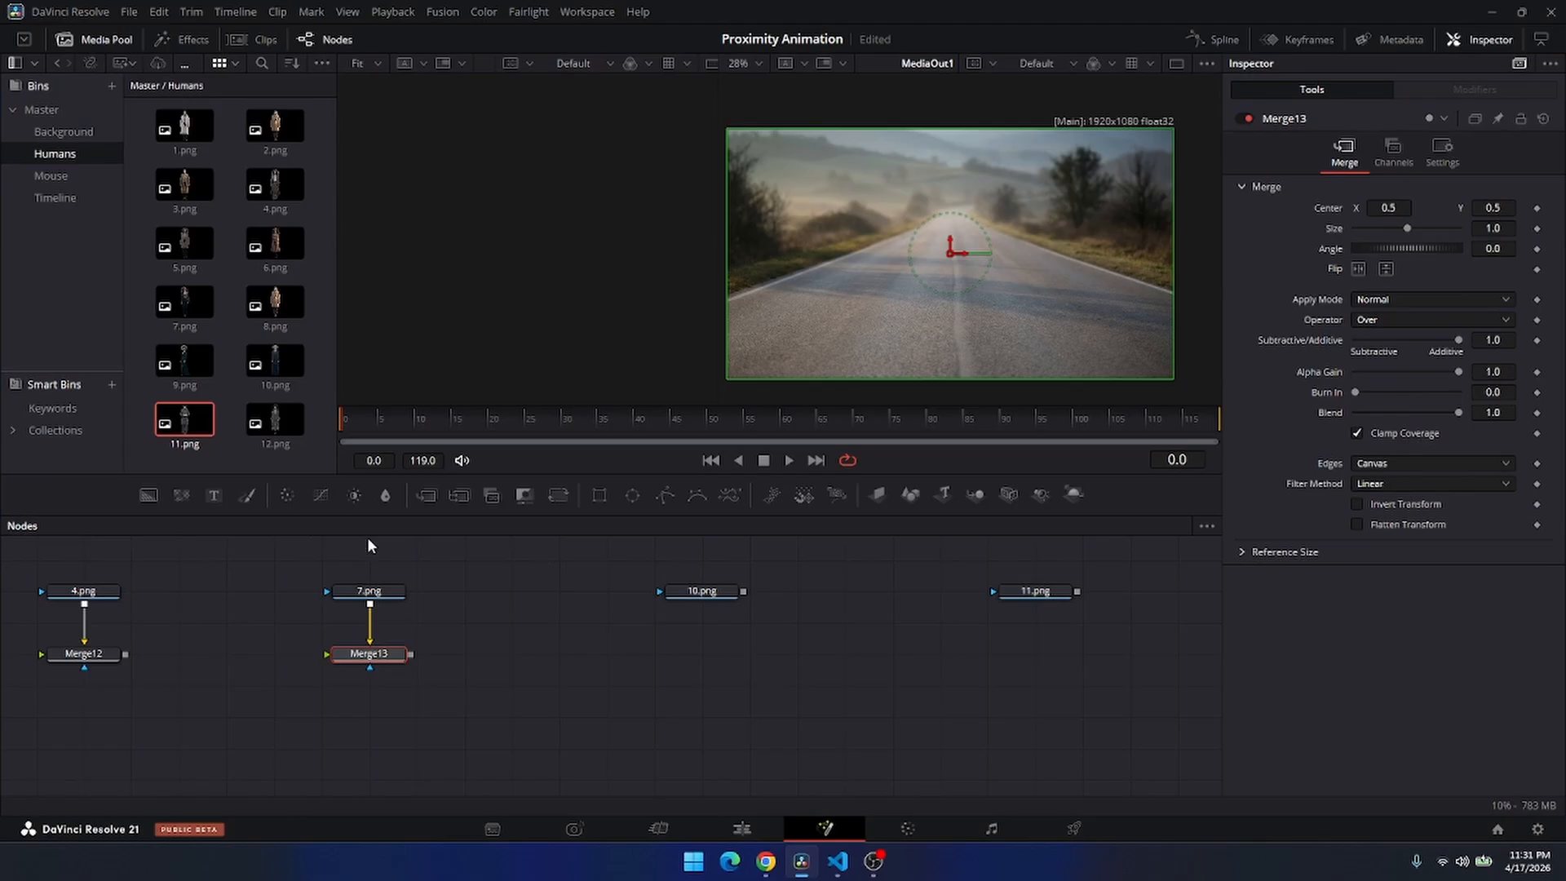
left_click_drag(427, 496, 672, 707)
left_click_drag(695, 644, 695, 645)
left_click_drag(155, 499, 785, 706)
key("Delete")
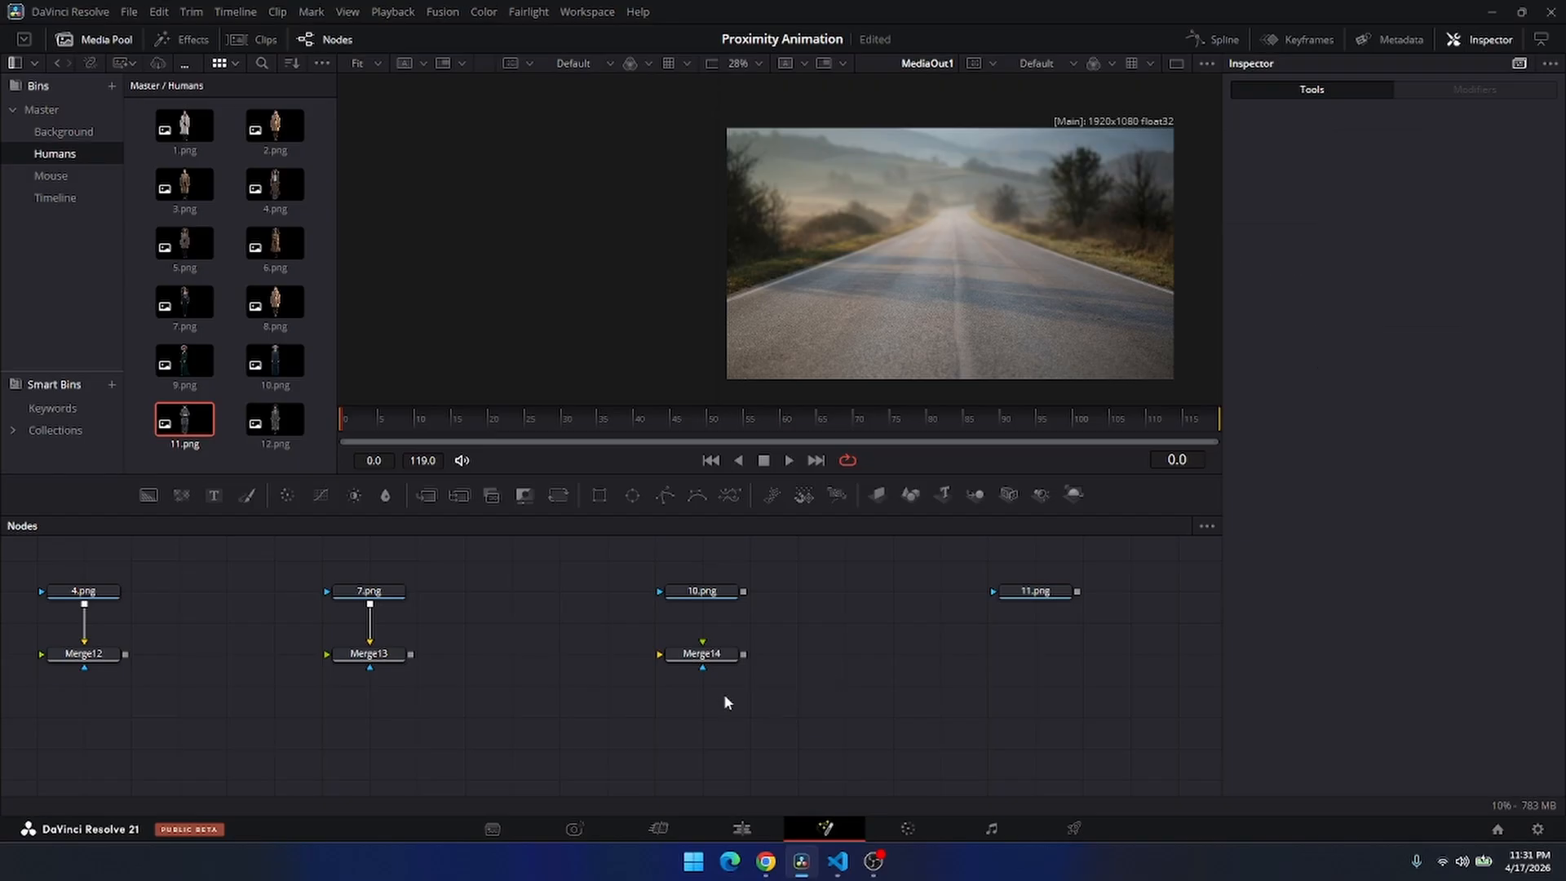
left_click_drag(426, 496, 1037, 644)
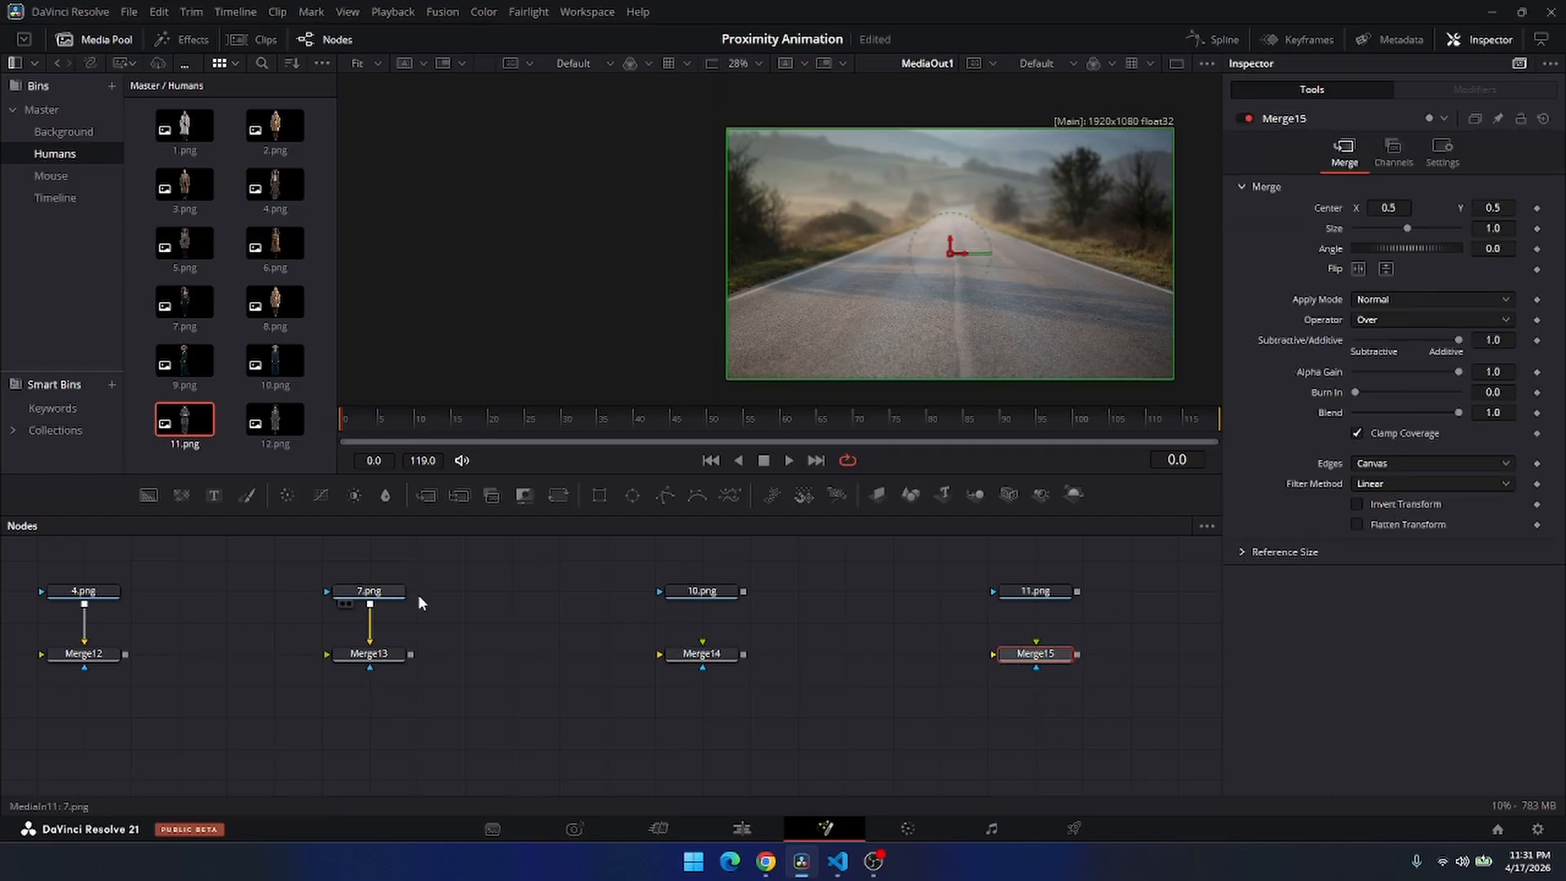
left_click_drag(743, 591, 702, 651)
left_click_drag(1075, 594, 1036, 650)
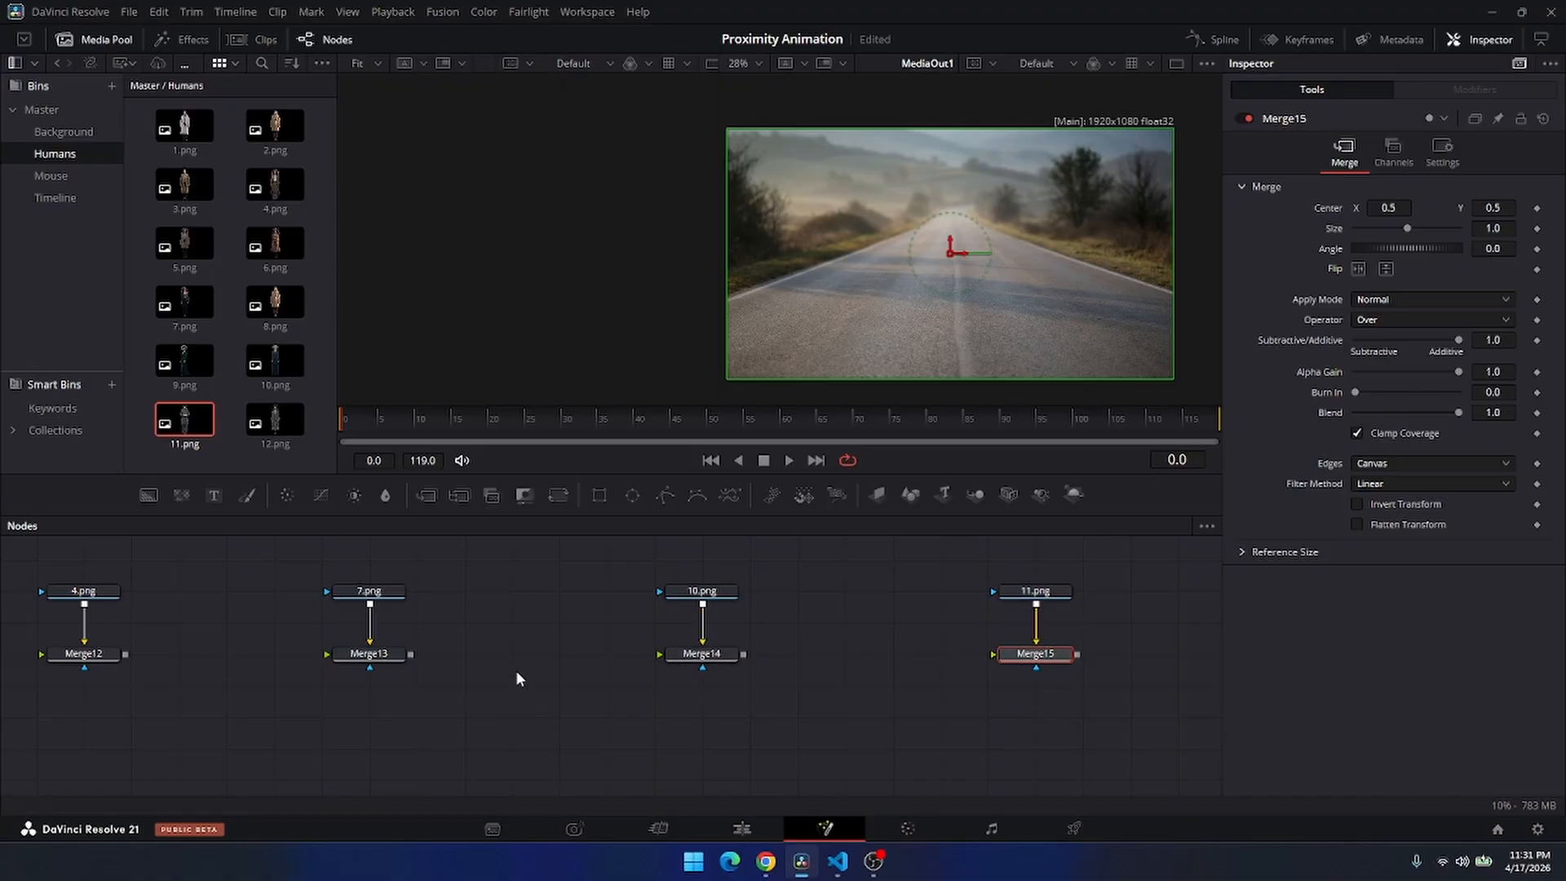
Select the Merge nodes below 4.png, 7.png, 10.png and 11.png and swap their inputs so each image feeds the foreground.
scroll(927, 699, "down", 3)
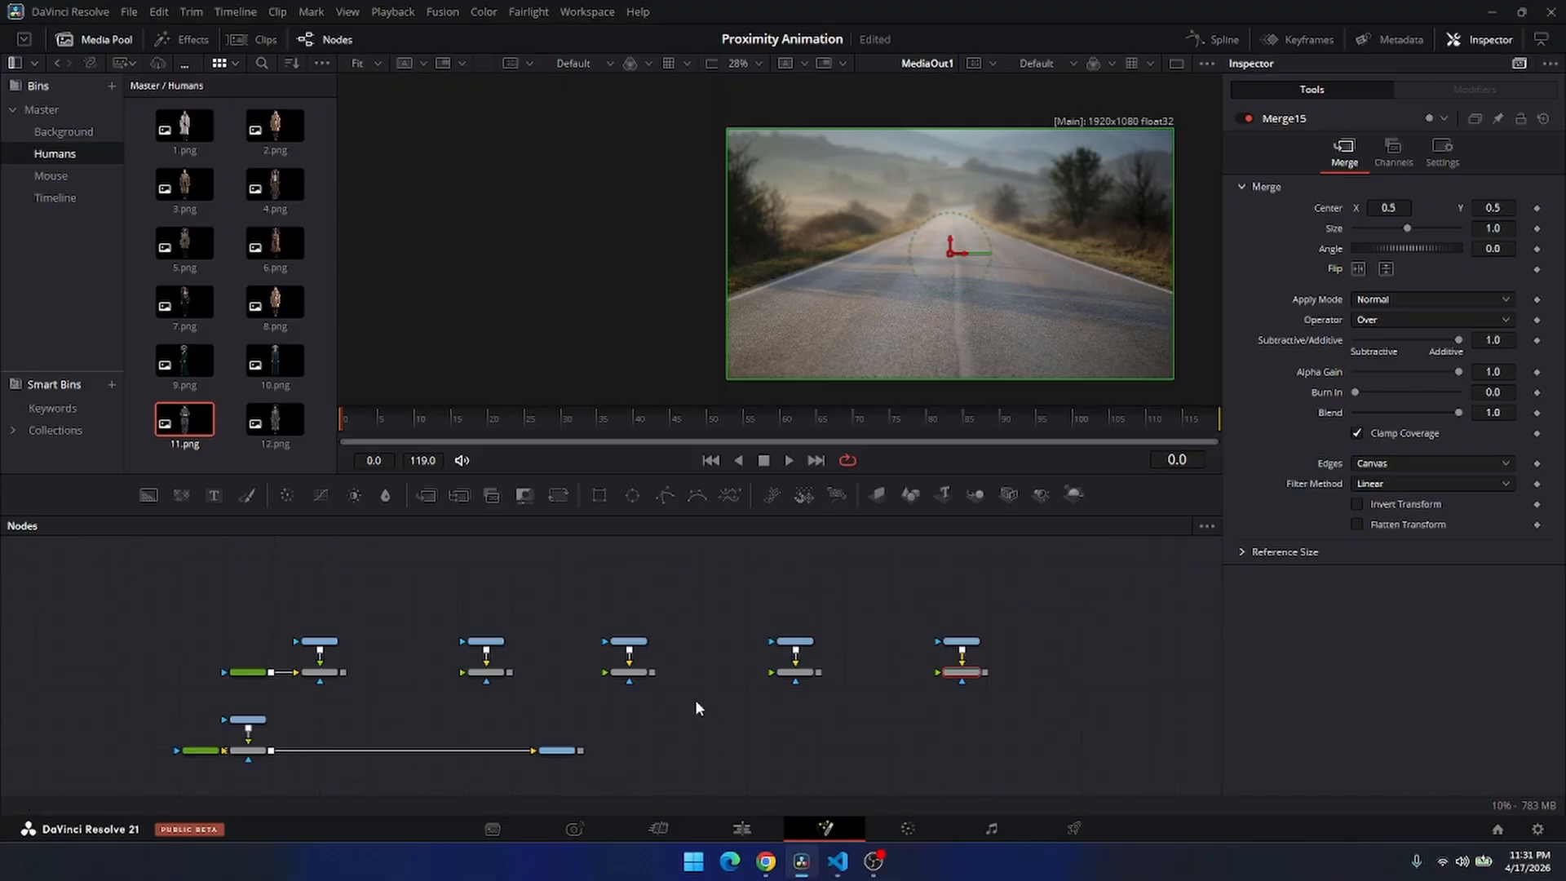
left_click_drag(696, 702, 732, 662)
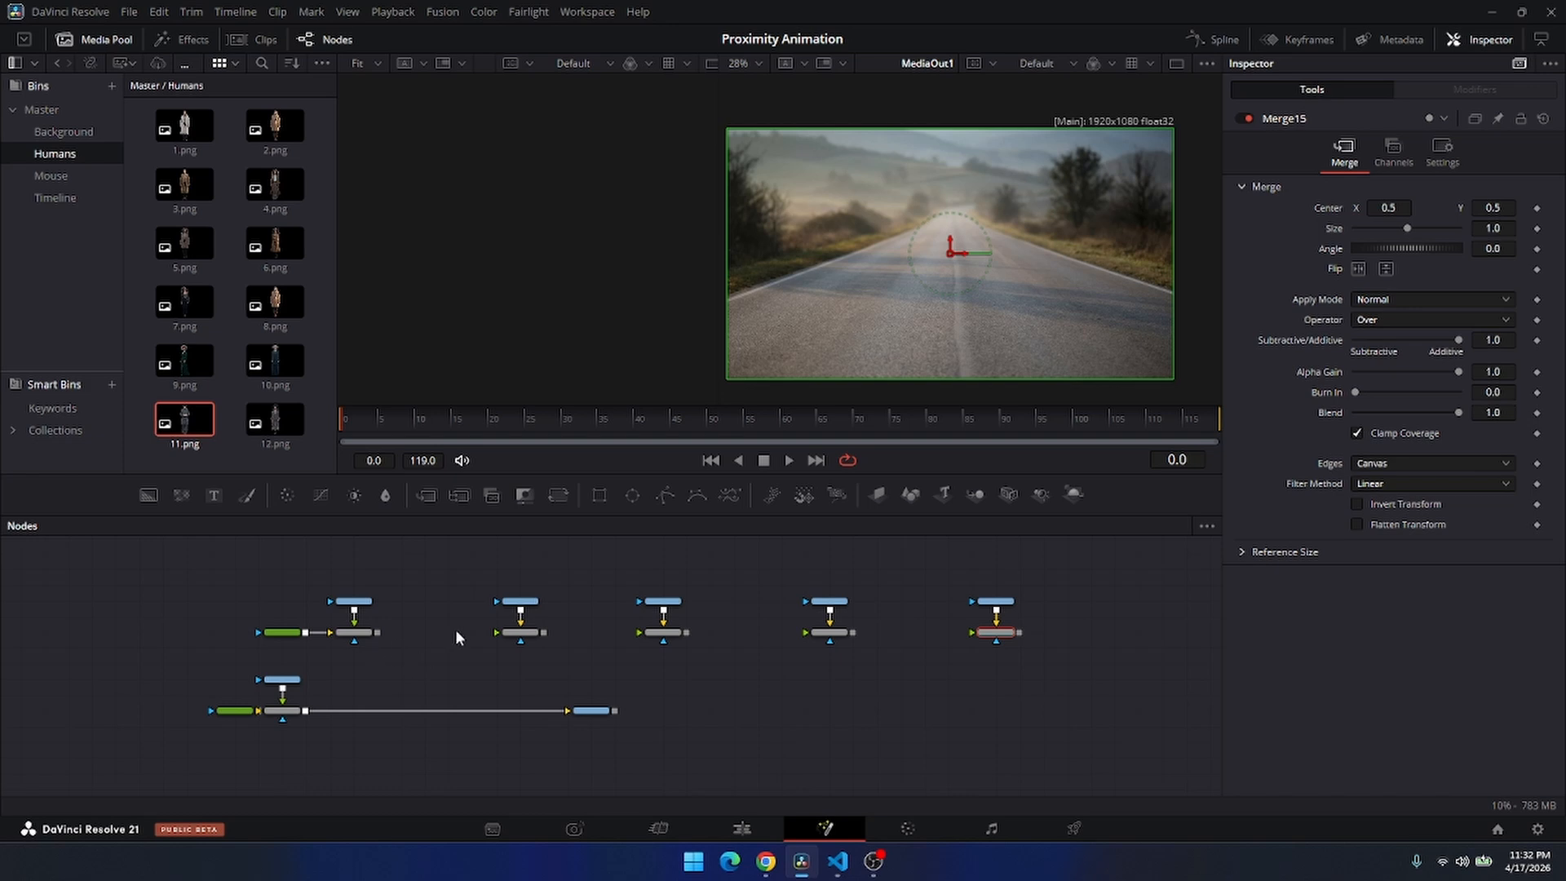
left_click_drag(481, 668, 1083, 626)
left_click(495, 677)
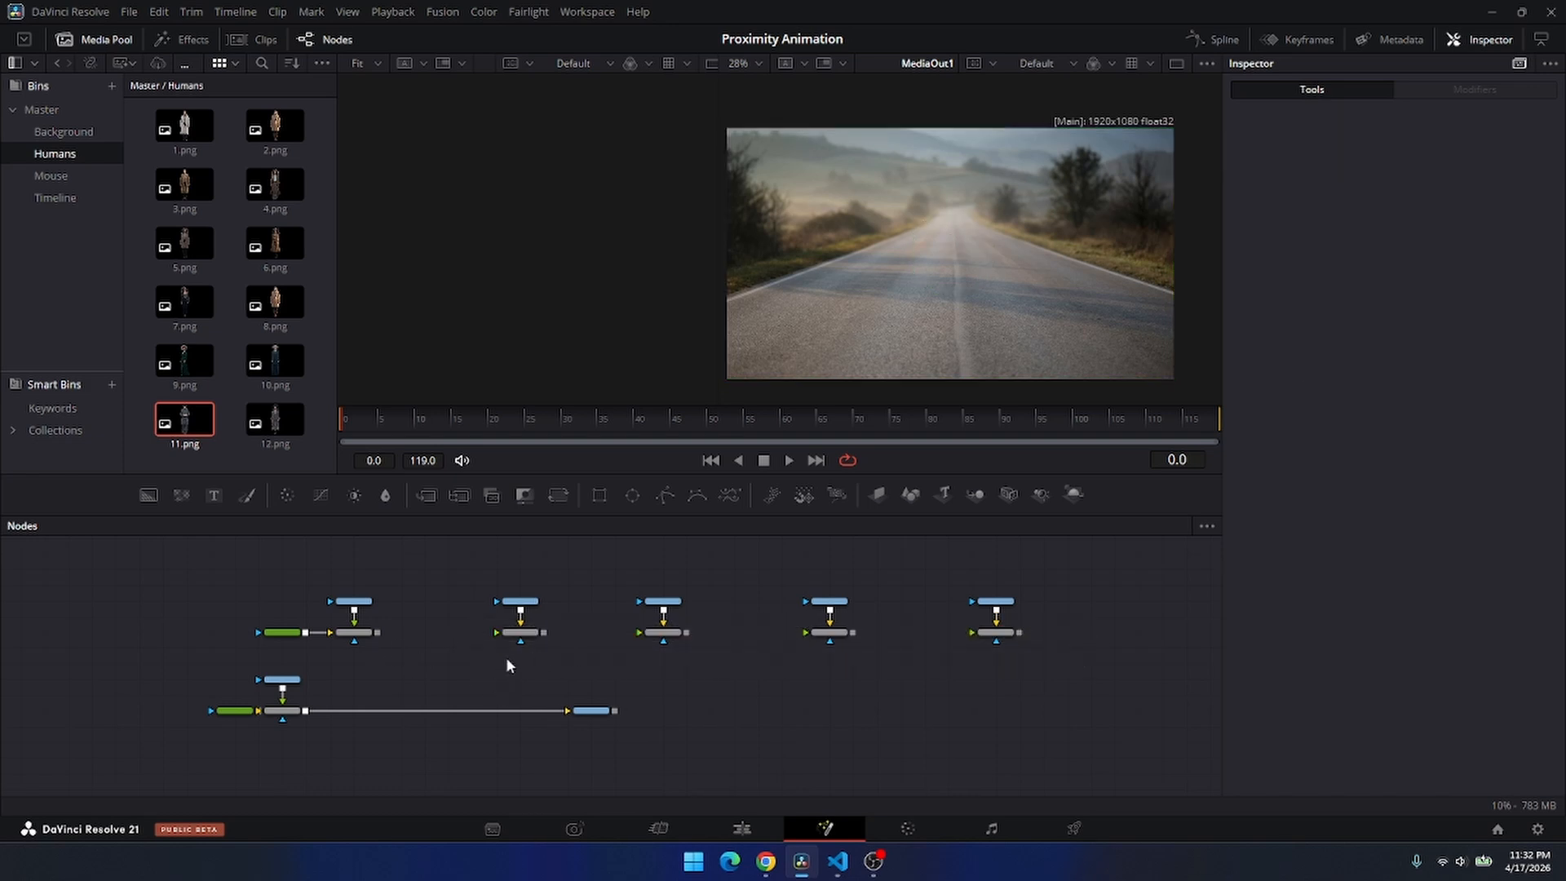
left_click_drag(479, 663, 1069, 630)
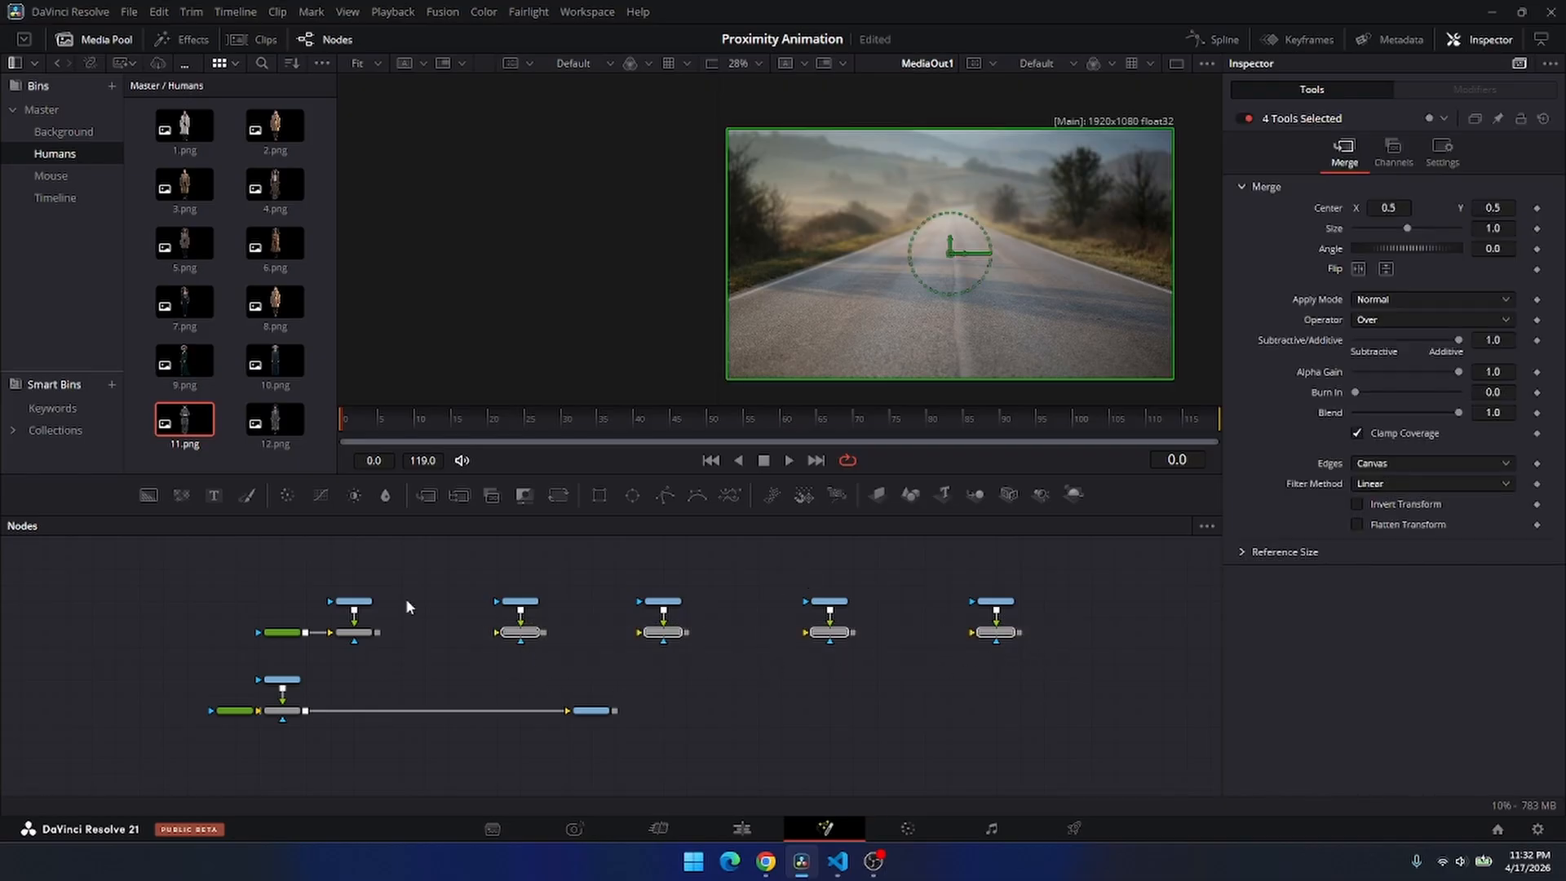
scroll(375, 645, "up", 5)
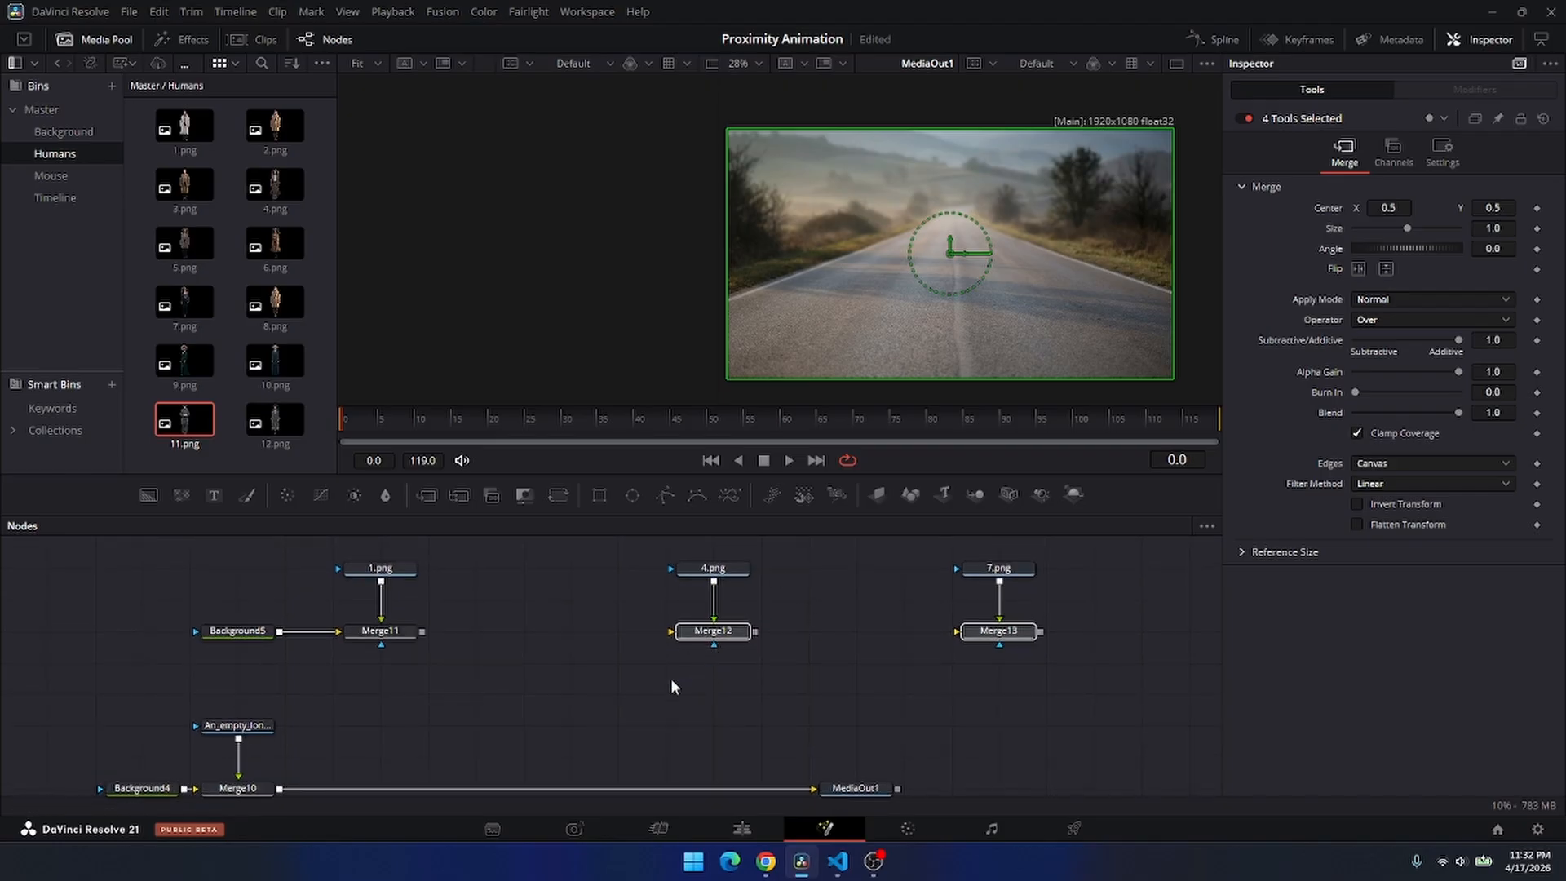
scroll(530, 663, "down", 4)
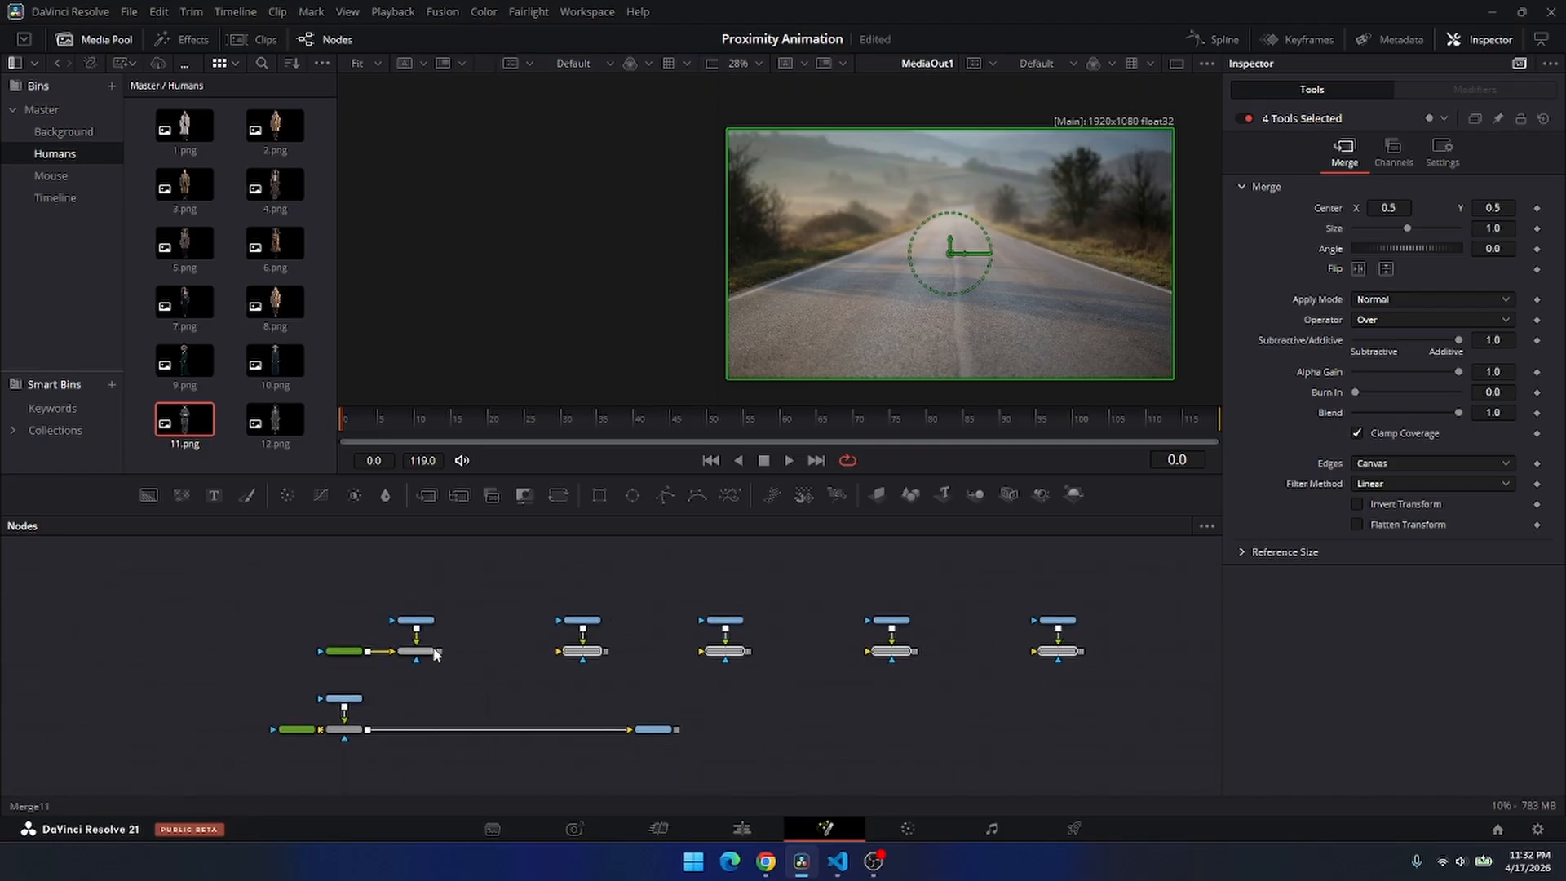
Add a Merge fed by the Background node below 1.png's Merge, and paste a copy connected below 4.png's Merge.
left_click_drag(433, 495, 409, 685)
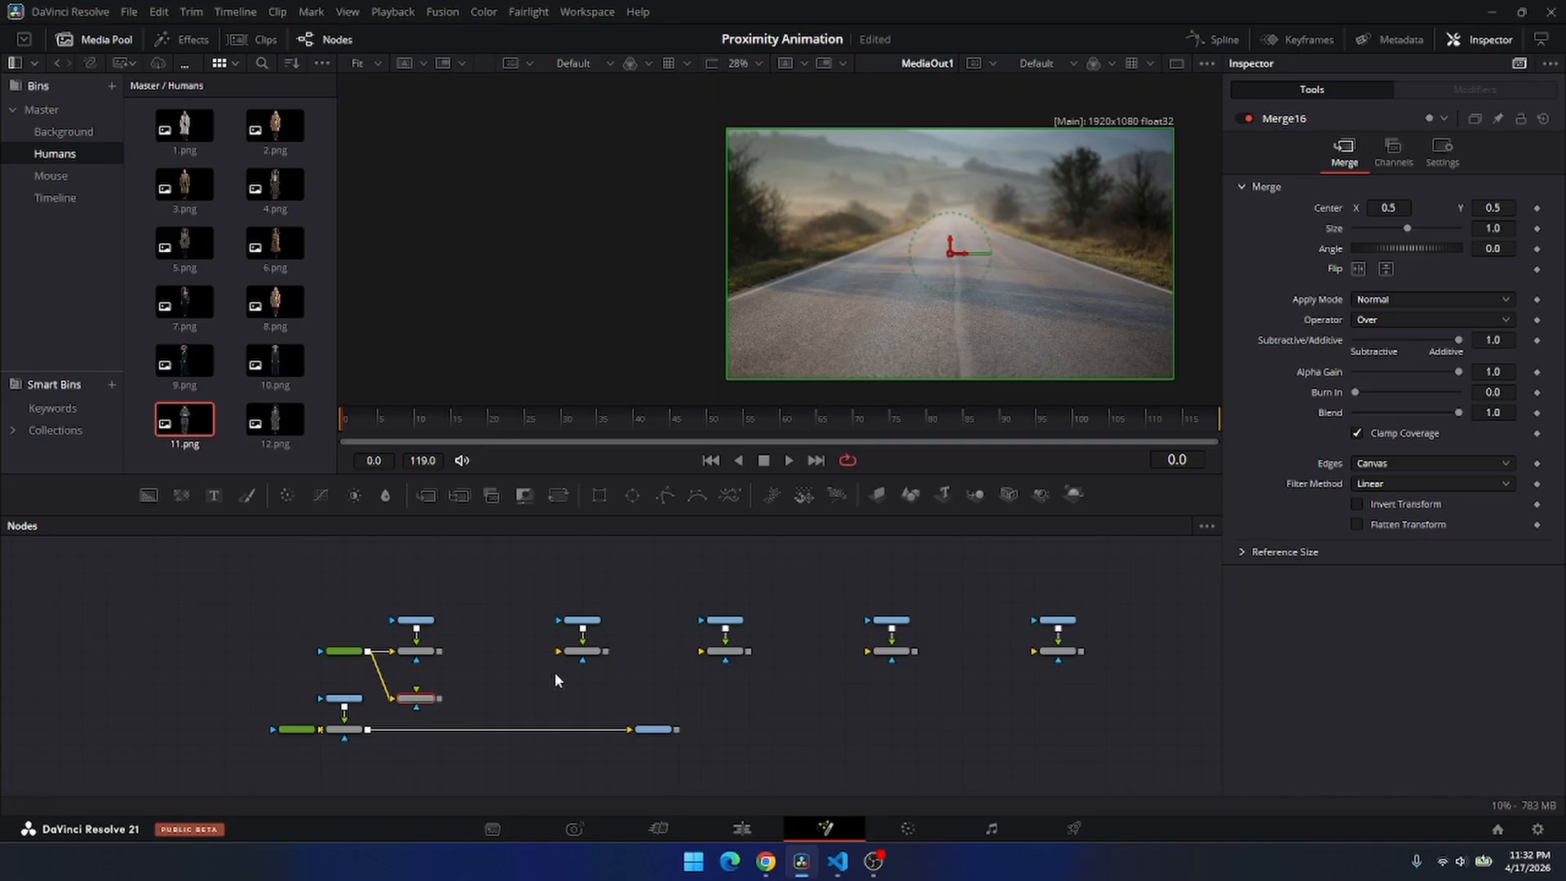
left_click(582, 652)
left_click(416, 698)
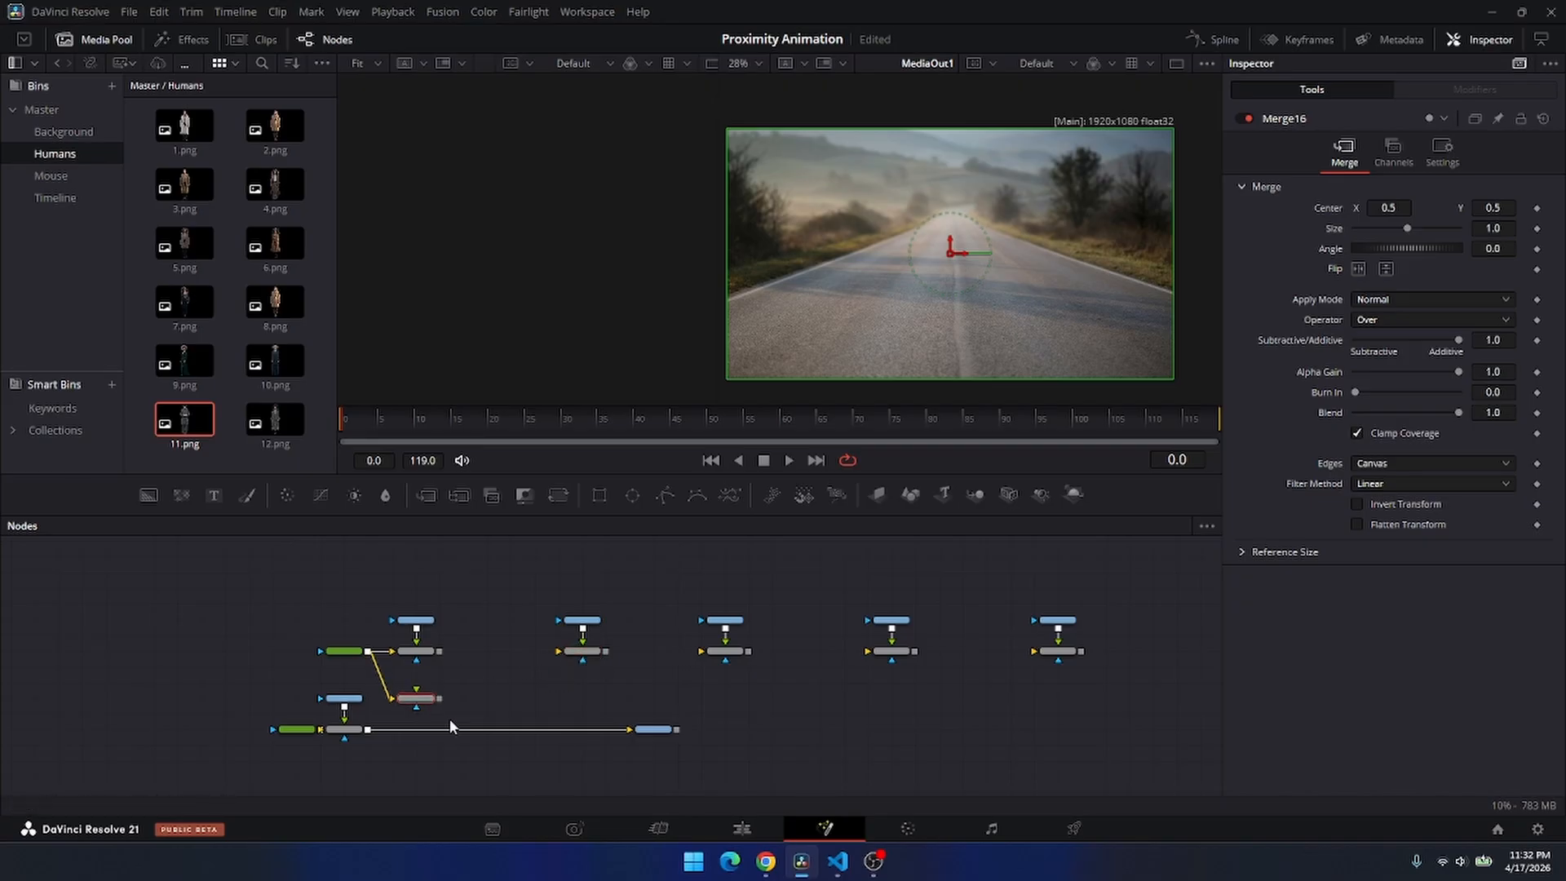
left_click(581, 653)
key("ctrl+v")
left_click_drag(583, 694, 582, 709)
Paste copies of the lower Merge below the Merges of 7.png, 10.png and 11.png, spacing them into a second row.
left_click(724, 650)
key("ctrl+v")
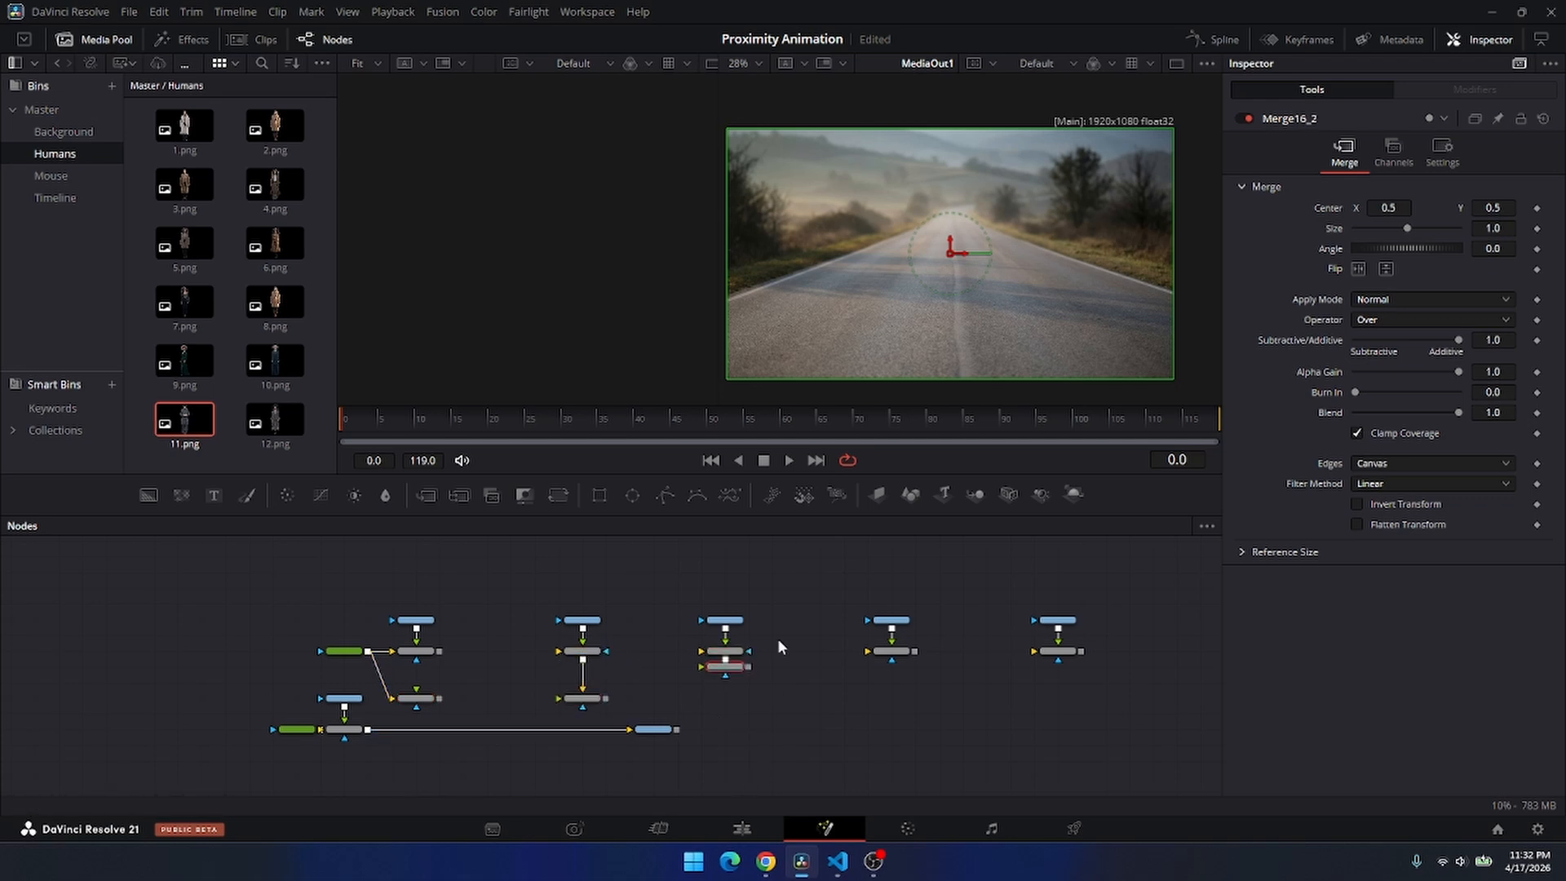
left_click_drag(719, 667, 719, 699)
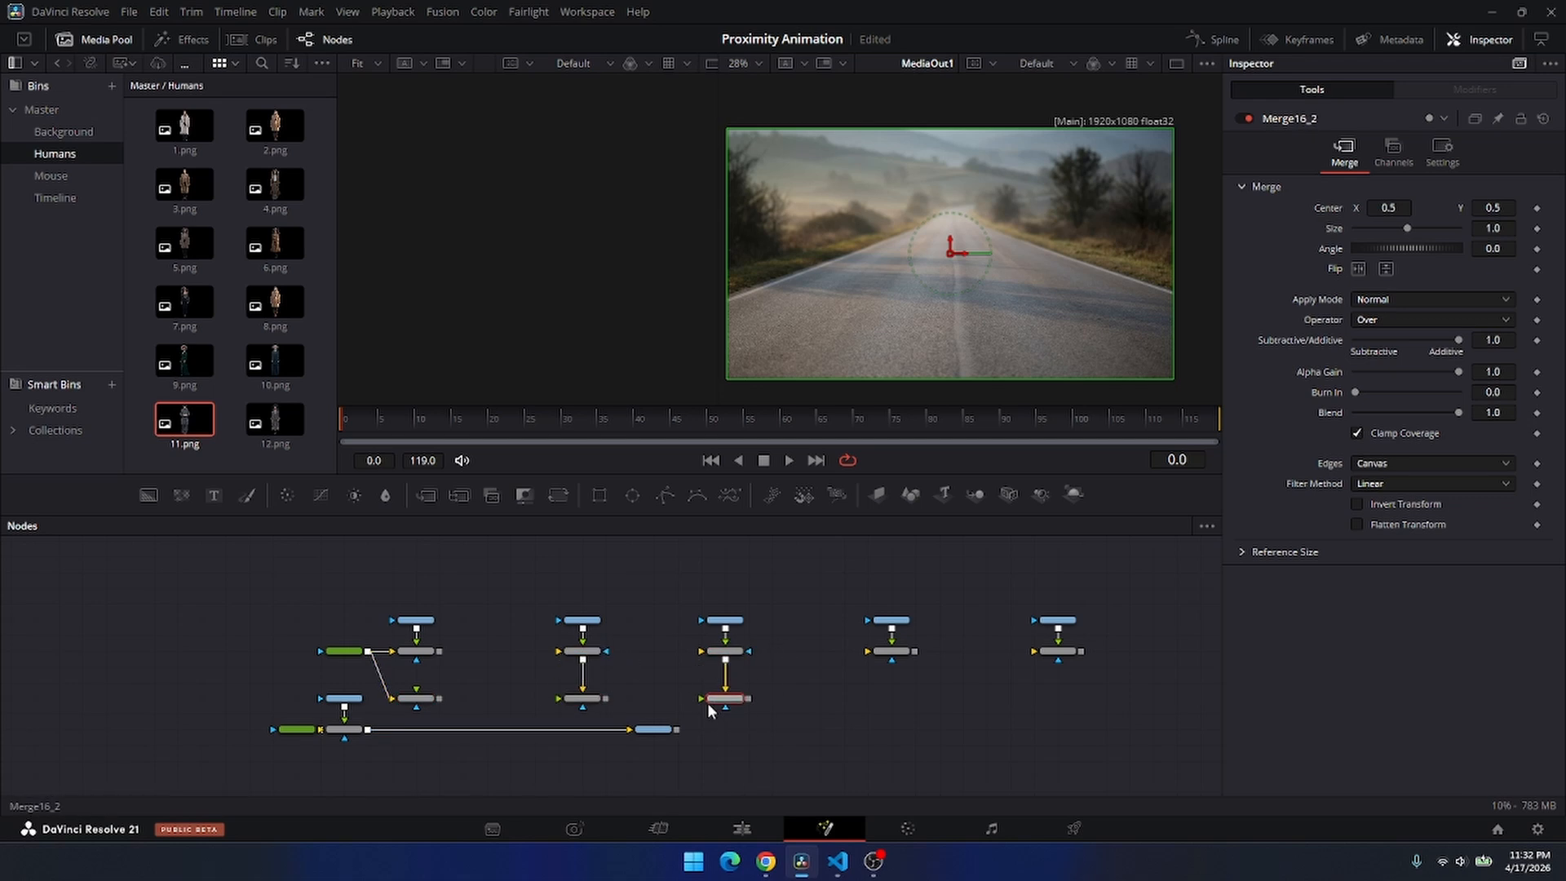
left_click(905, 652)
key("ctrl+v")
left_click_drag(893, 667, 889, 699)
left_click(1056, 652)
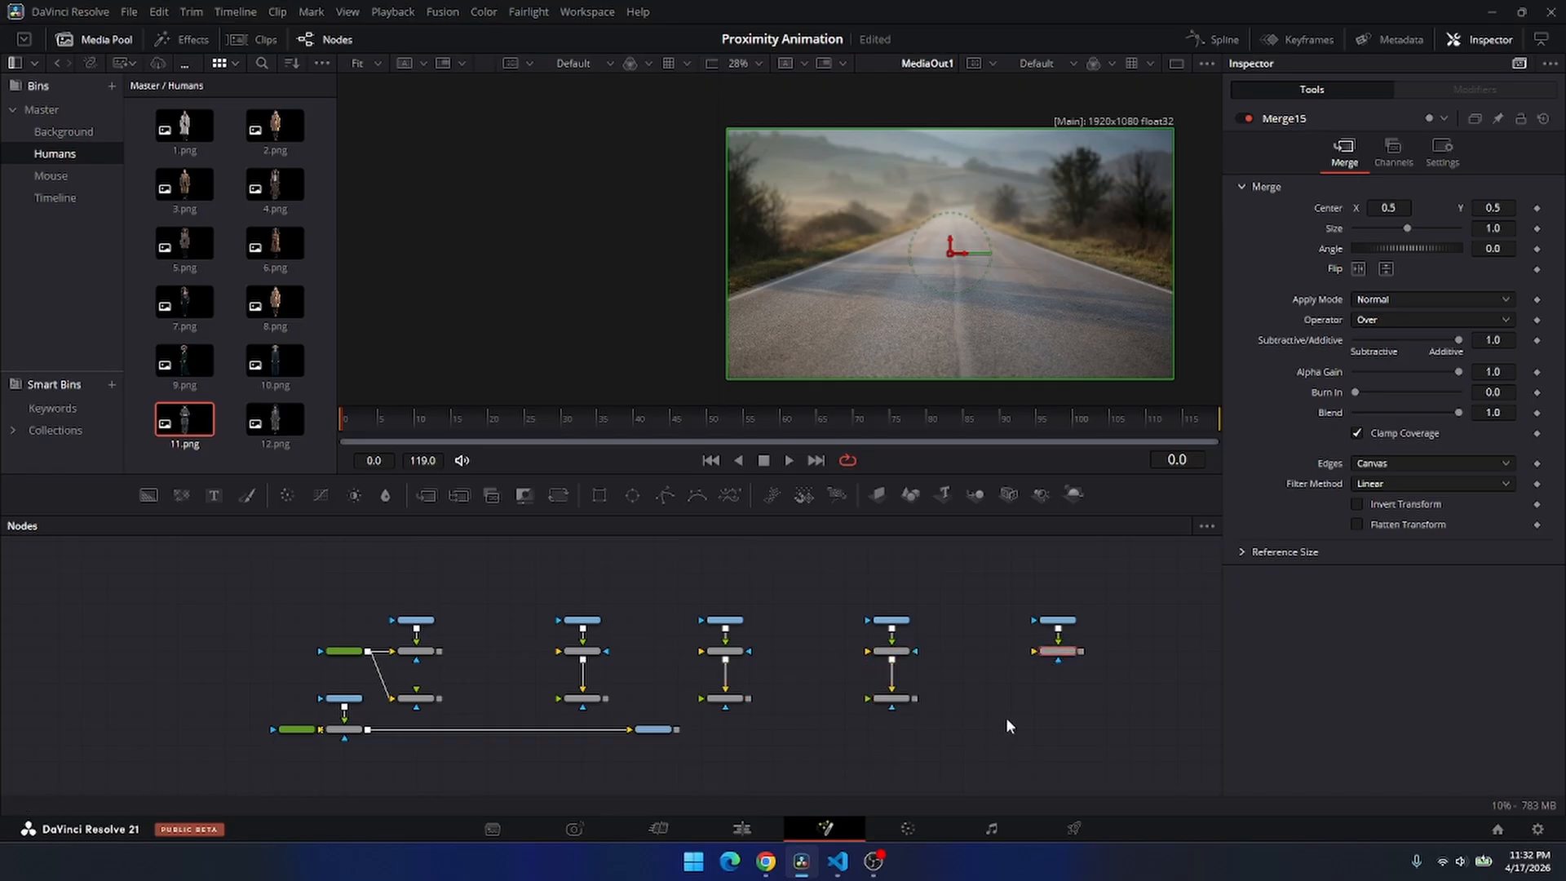
key("ctrl+v")
left_click_drag(1060, 671, 1059, 703)
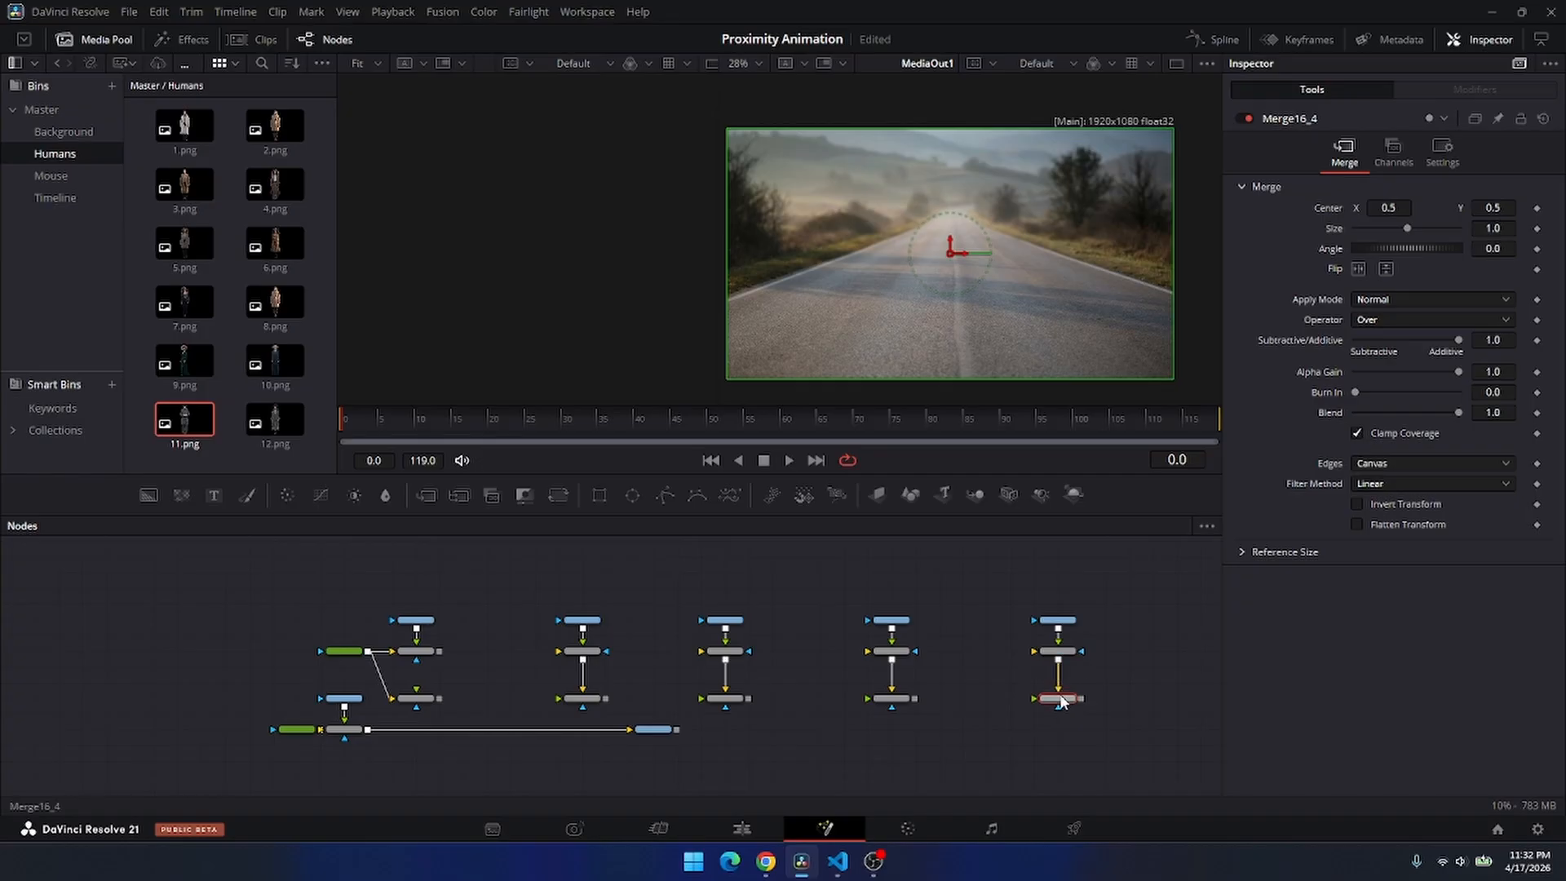
Set the upper Background node's alpha to 0 and connect it to the Merges under 4.png, 7.png, 10.png and 11.png.
left_click(340, 653)
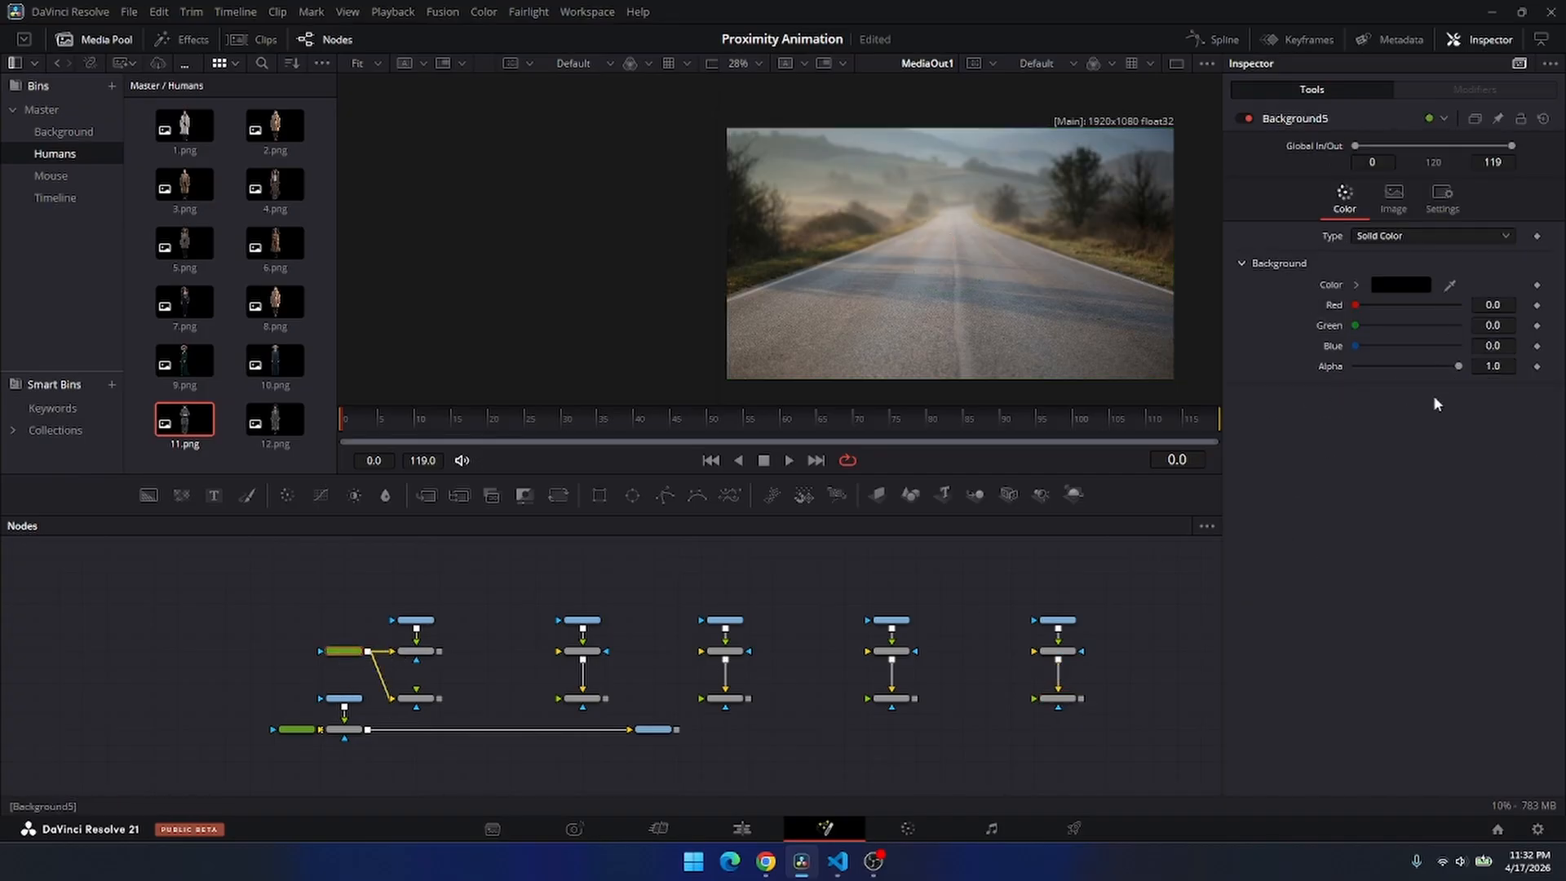
left_click_drag(1457, 366, 871, 395)
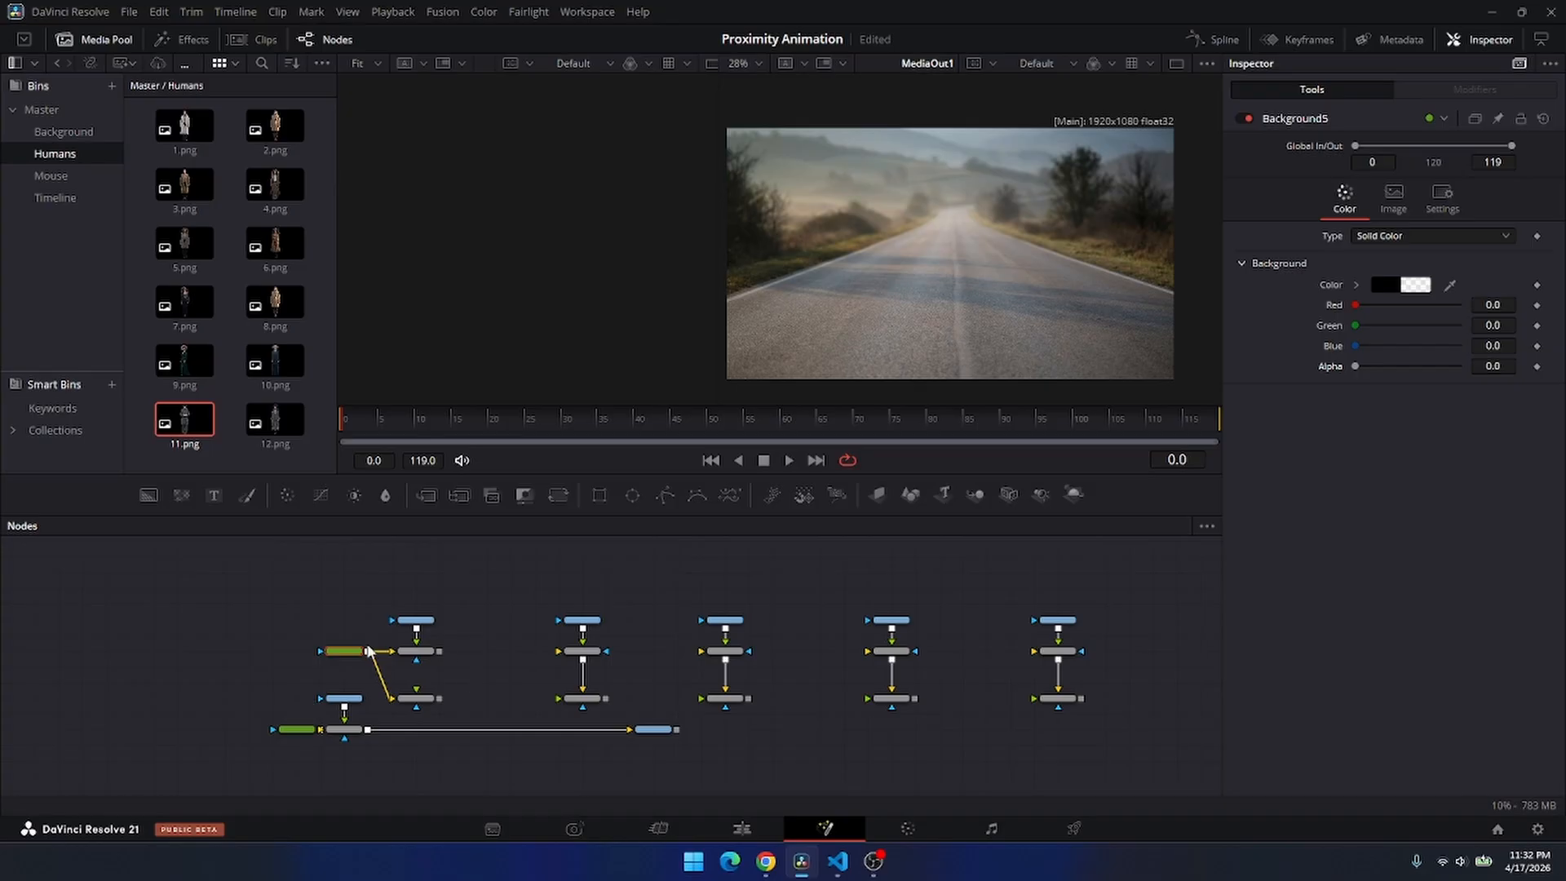
left_click_drag(369, 651, 562, 651)
left_click_drag(368, 650, 703, 651)
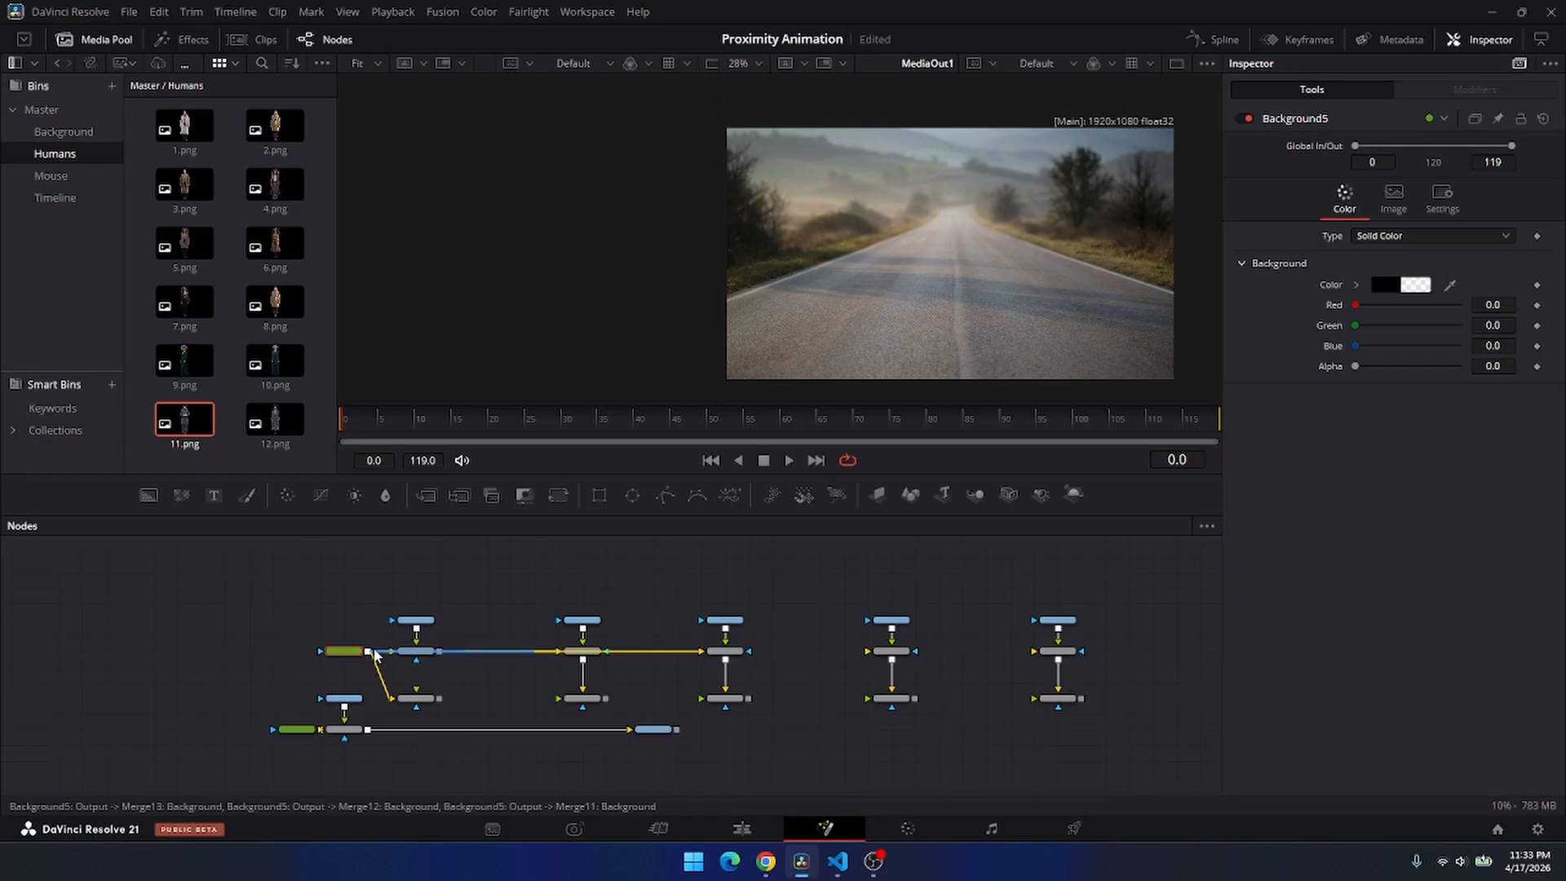
left_click_drag(368, 651, 871, 652)
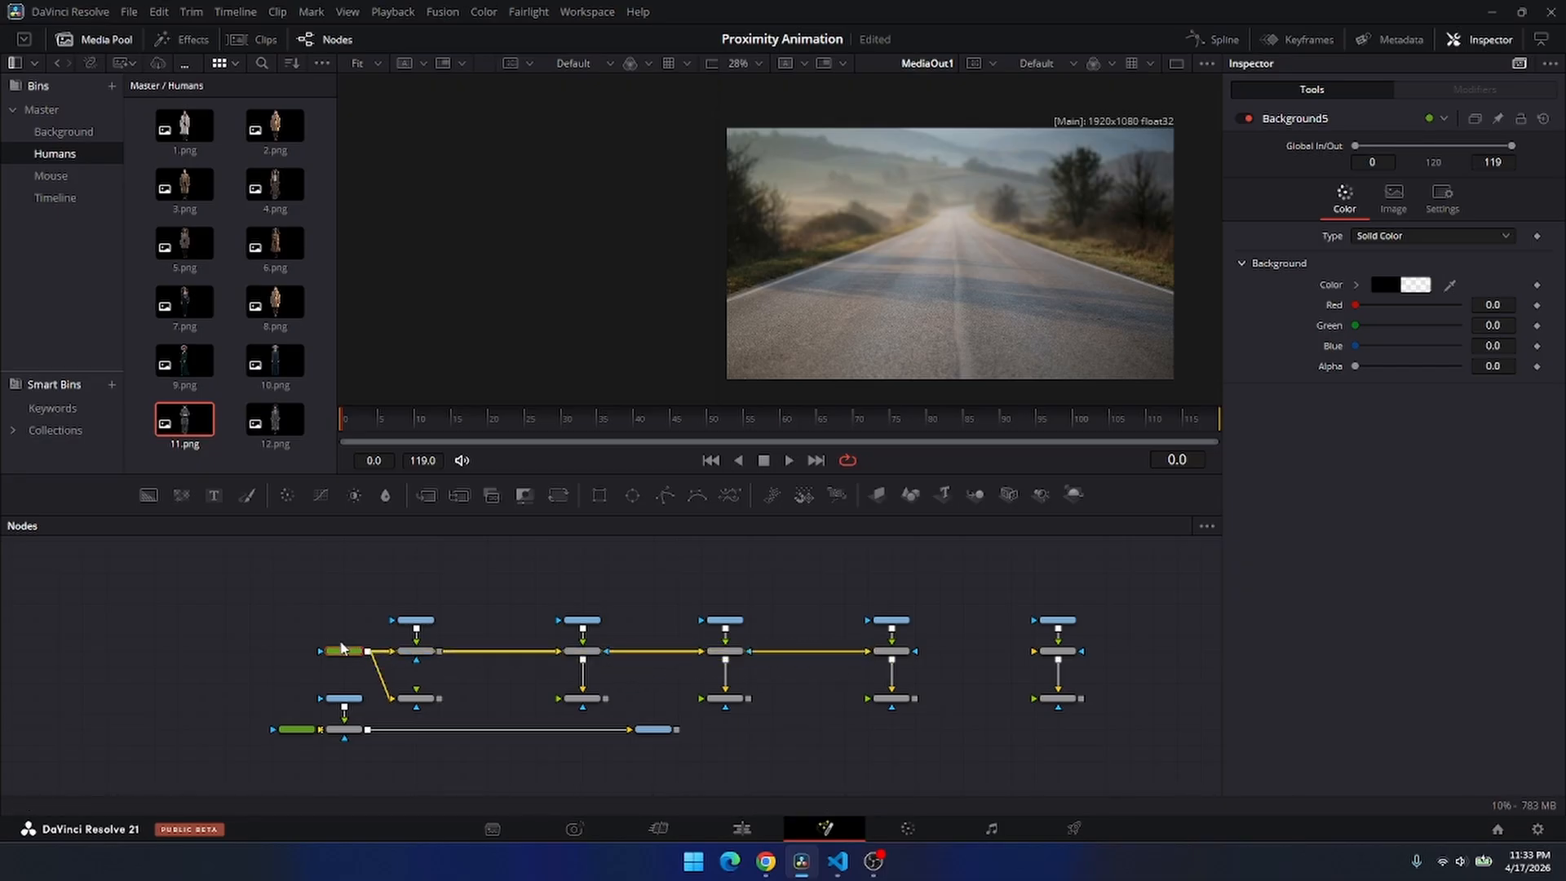
left_click_drag(369, 651, 1036, 651)
Select the four pasted lower-row Merges and swap their inputs so each upper Merge feeds the foreground.
left_click_drag(368, 650, 1089, 689)
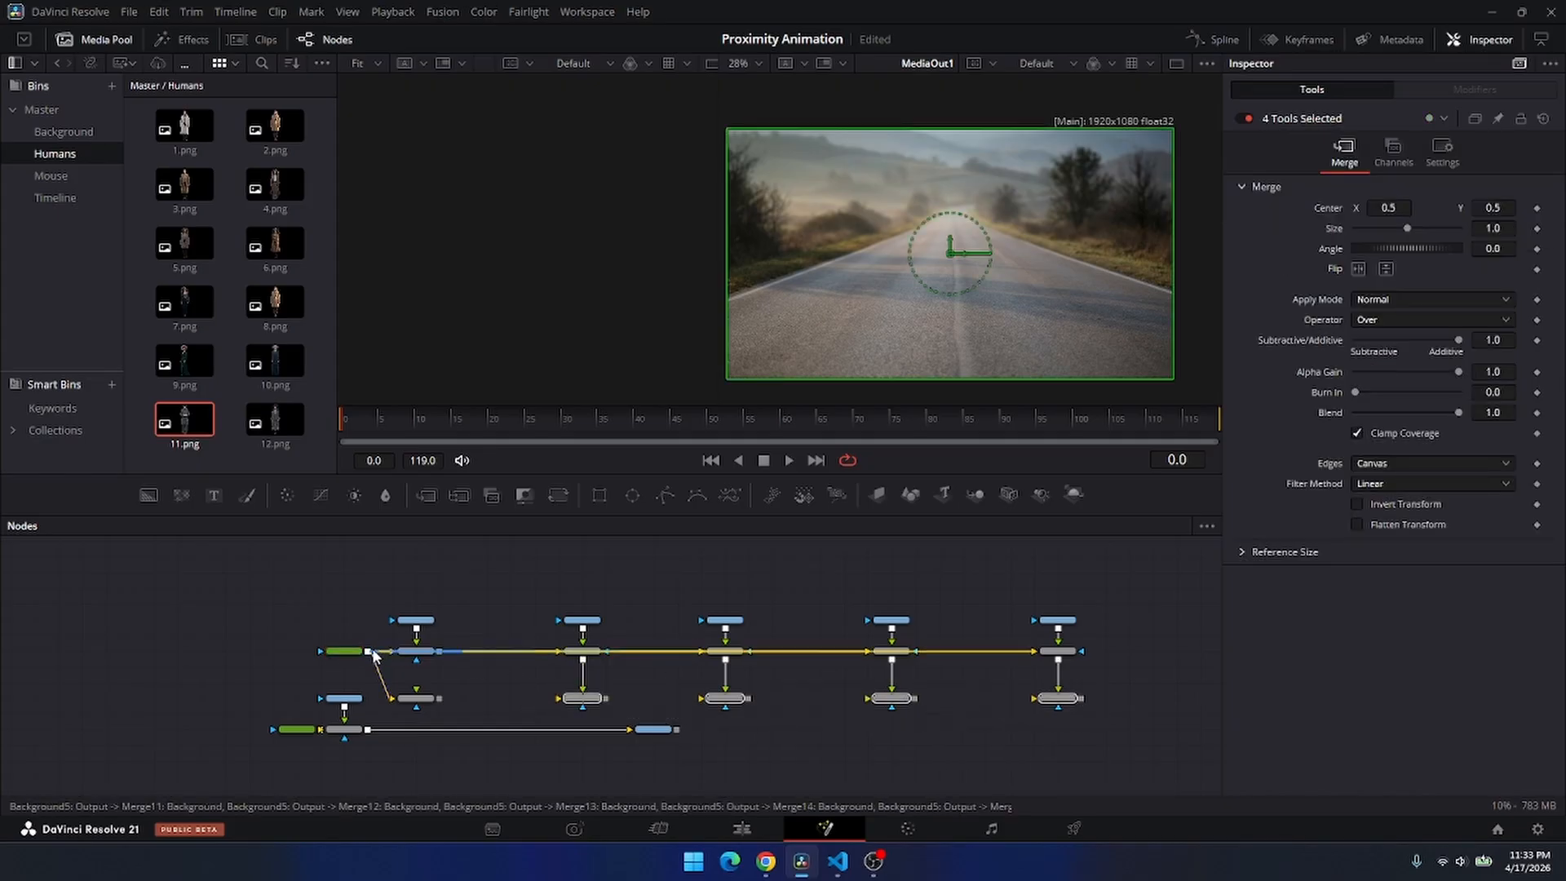
Connect the transparent Background node directly to each of the four pasted lower-row Merges.
left_click_drag(368, 651, 605, 700)
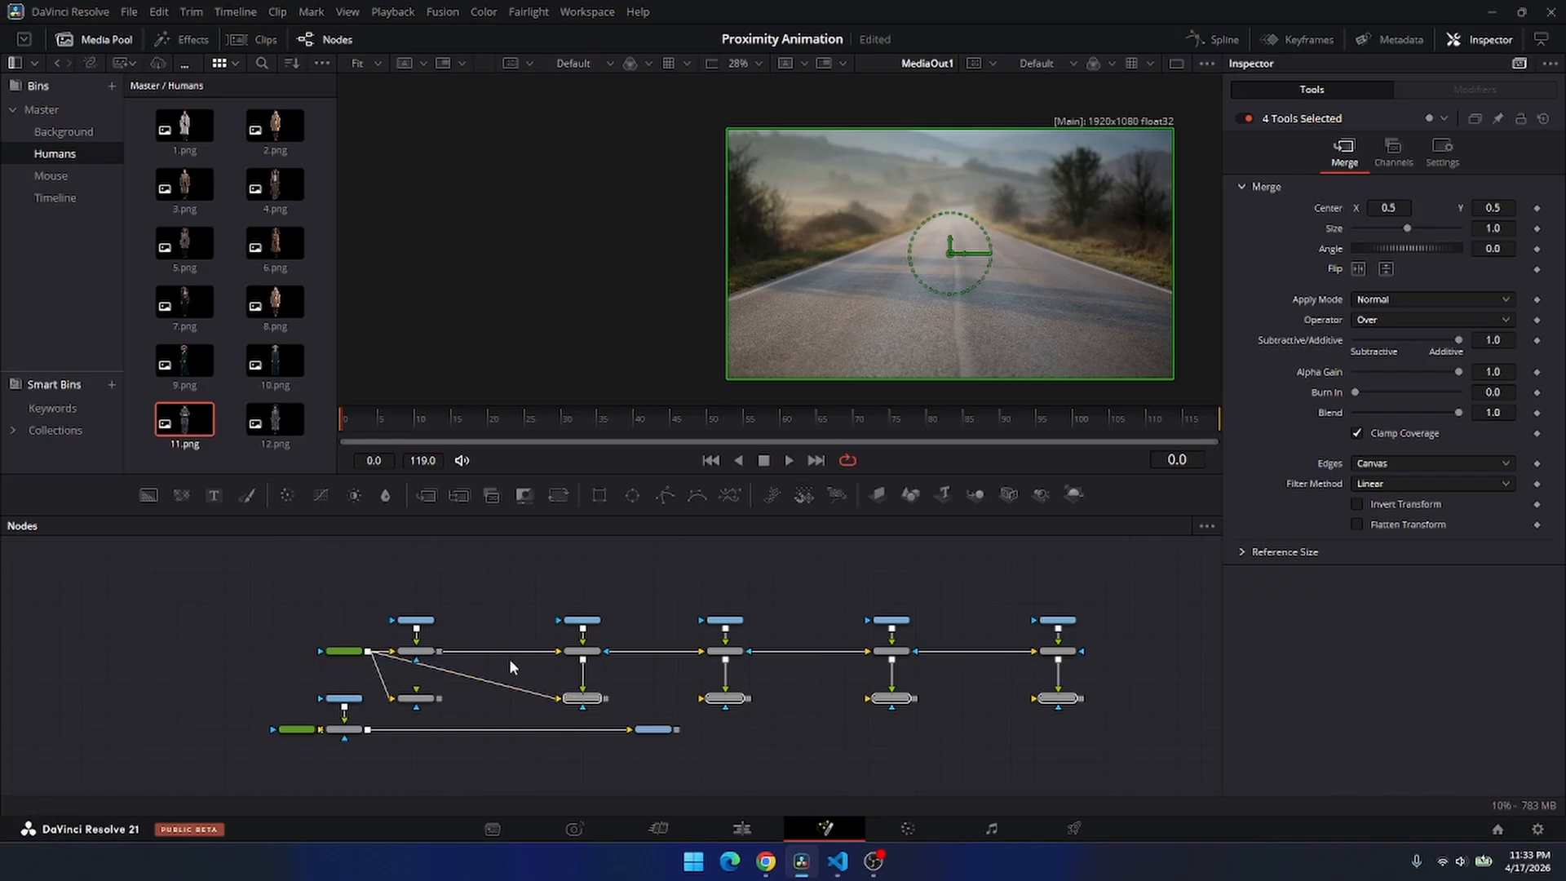
left_click_drag(368, 652, 731, 700)
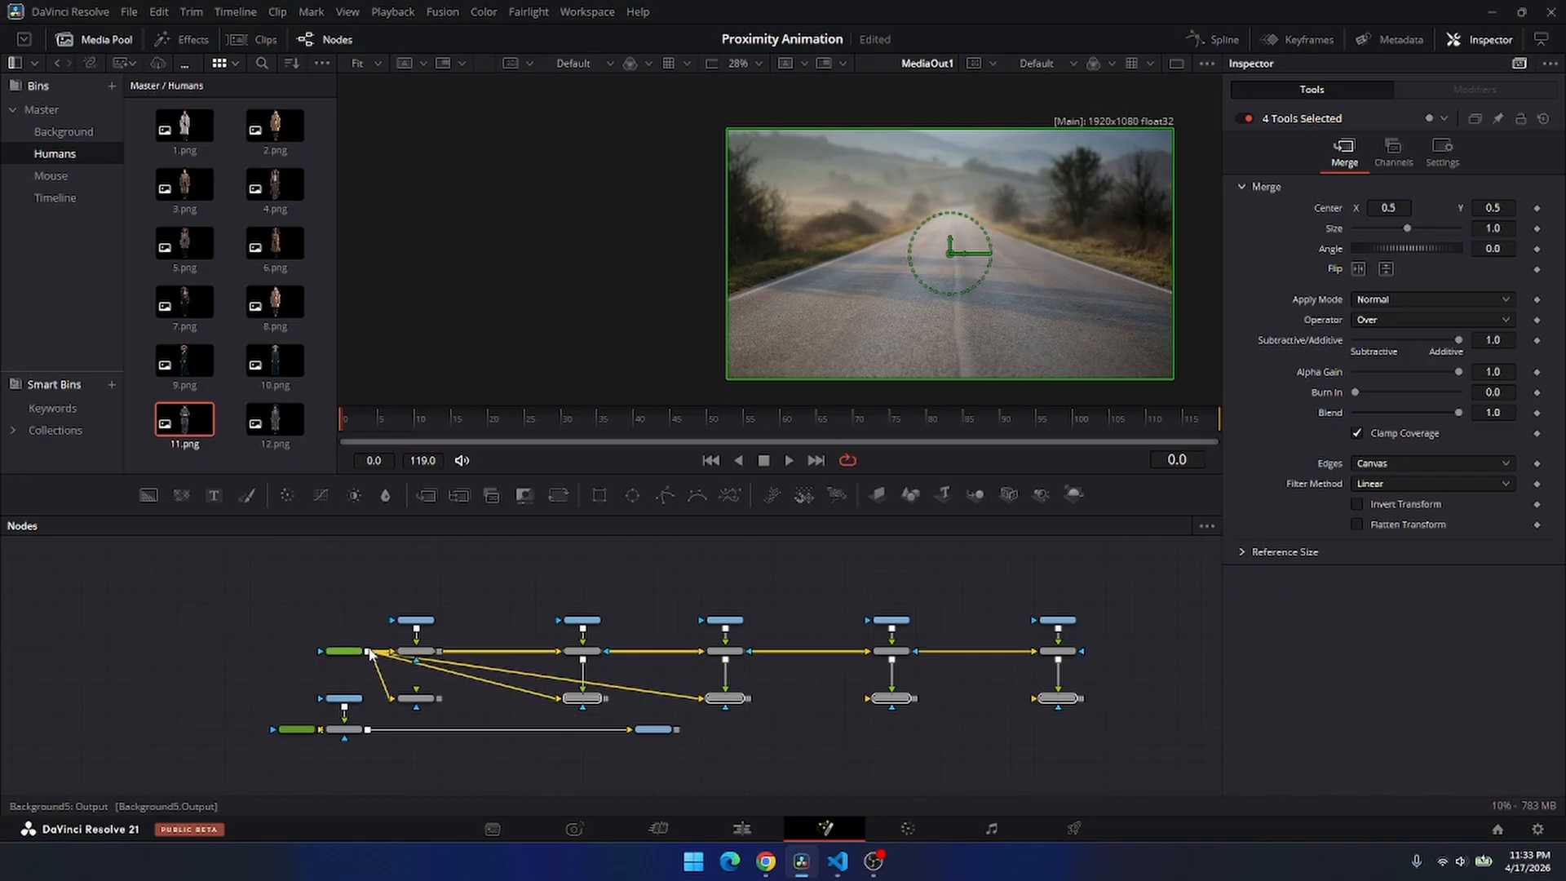
left_click_drag(368, 652, 890, 700)
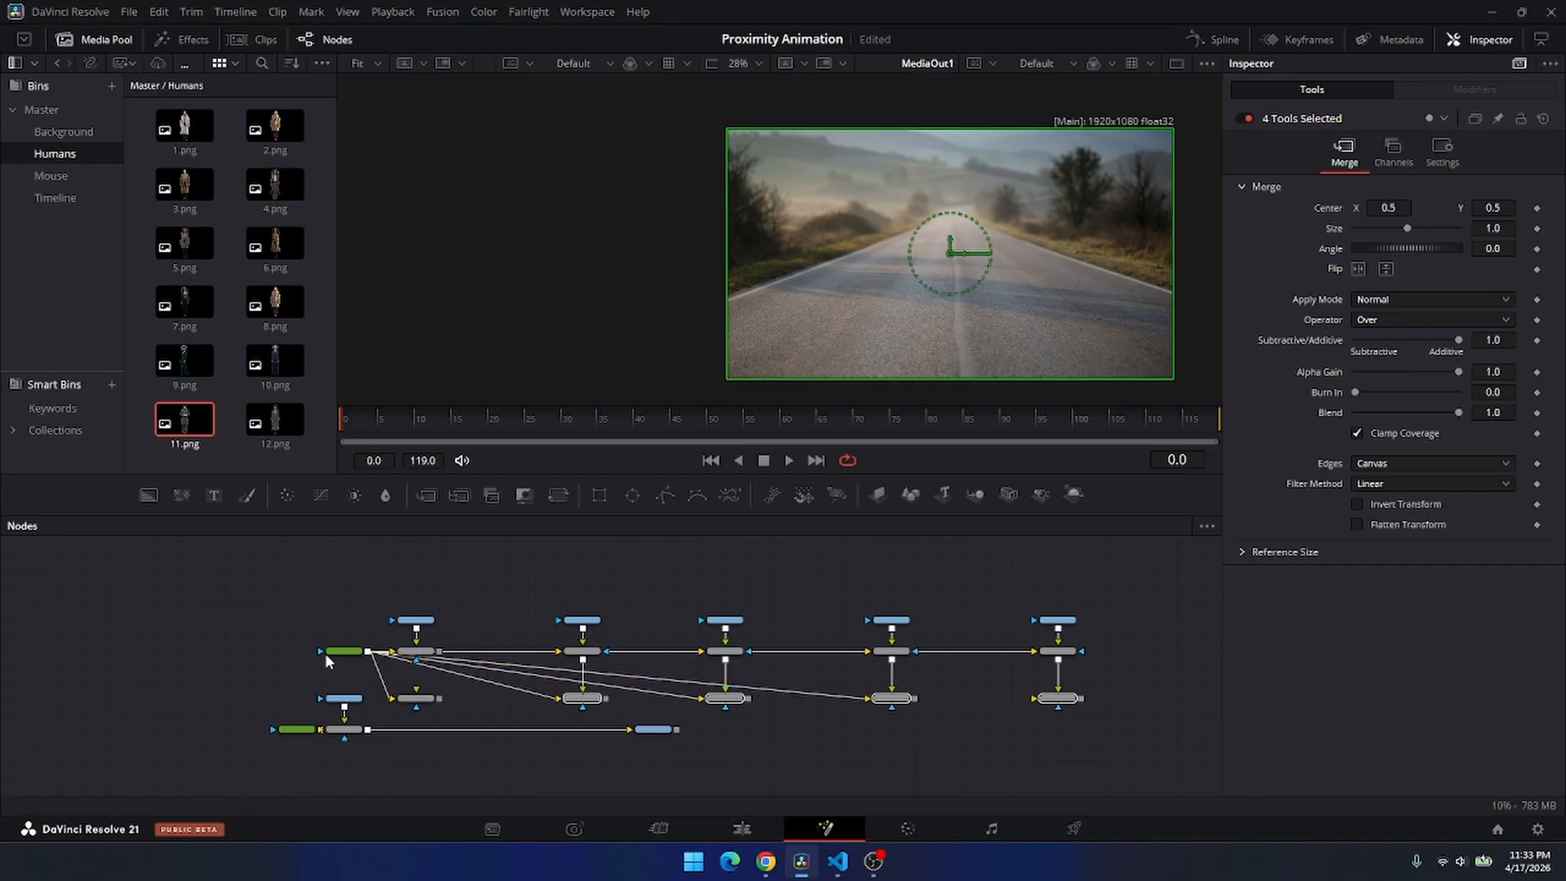
left_click_drag(369, 652, 1060, 698)
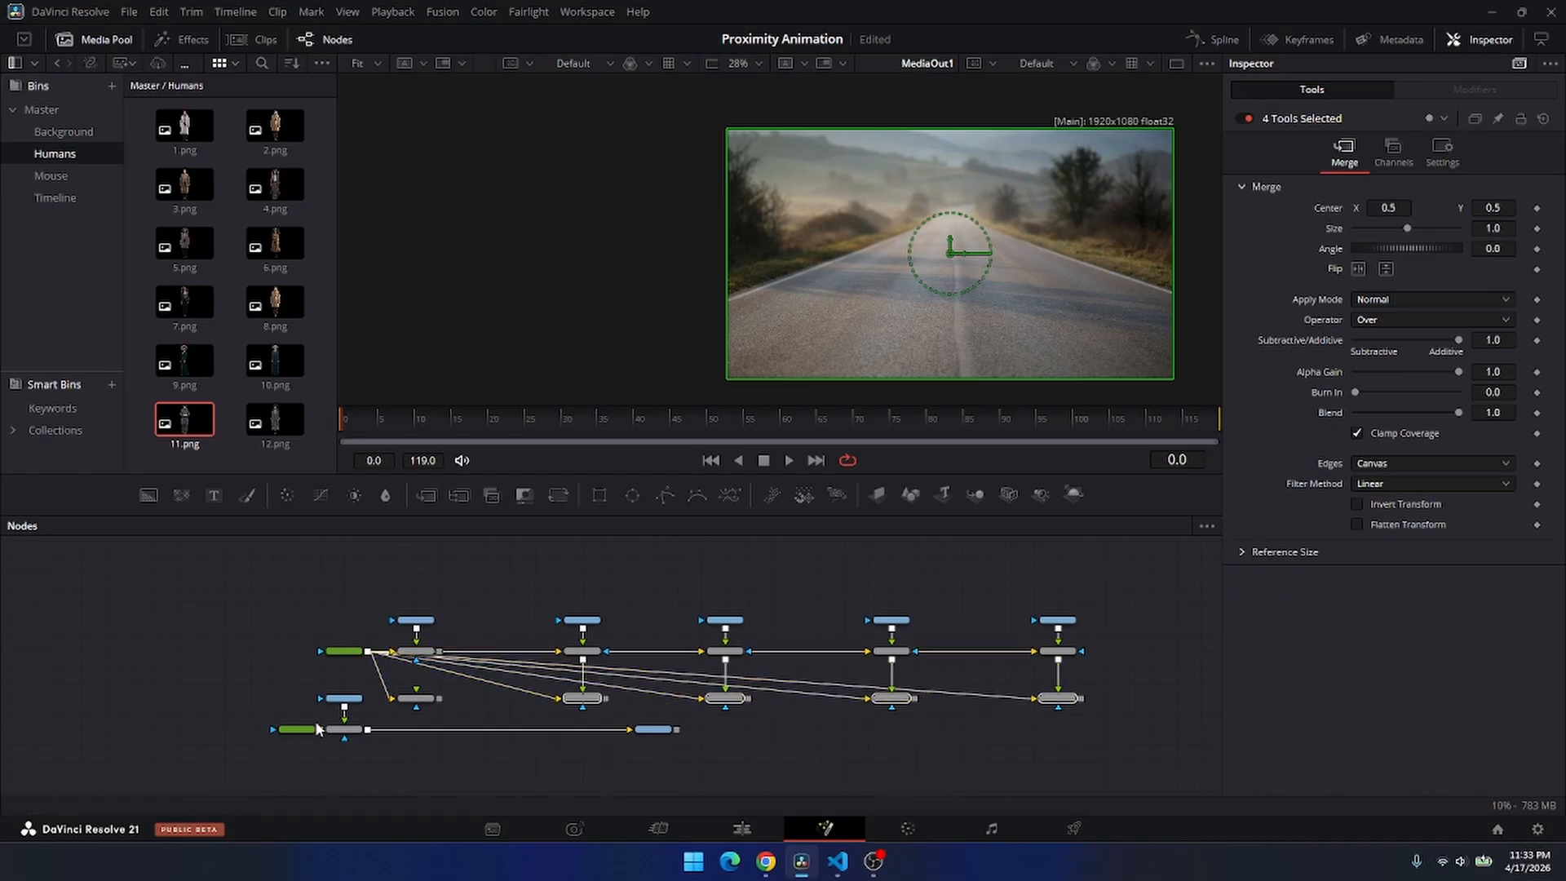
Move the road background nodes and MediaOut1 further below the Merge rows, and place MediaOut1 beyond the 11.png column.
left_click_drag(295, 745, 364, 683)
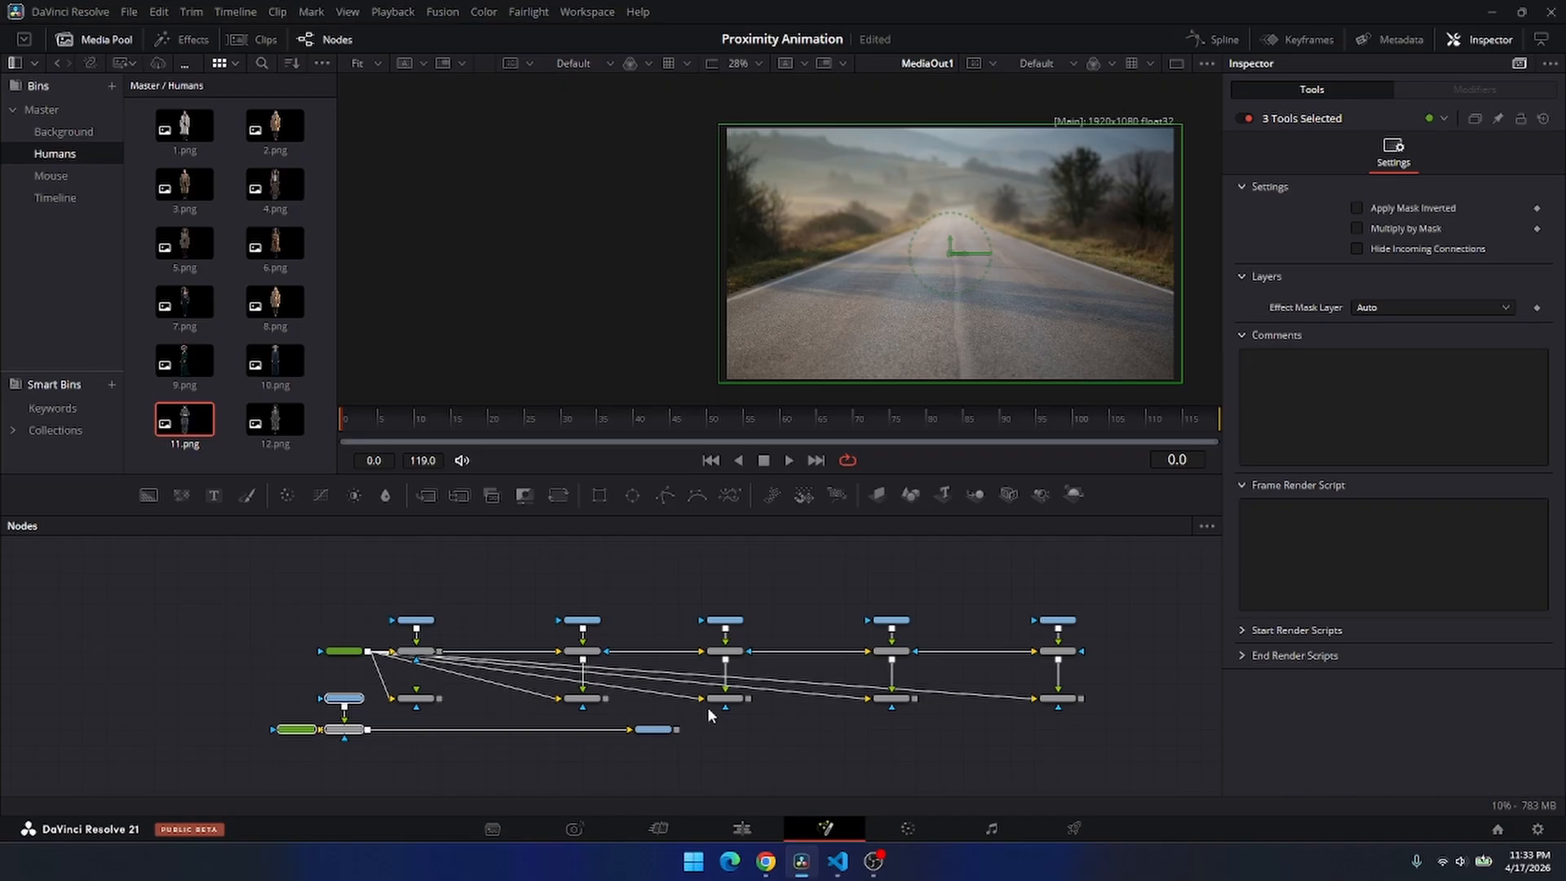
left_click(651, 731, "ctrl")
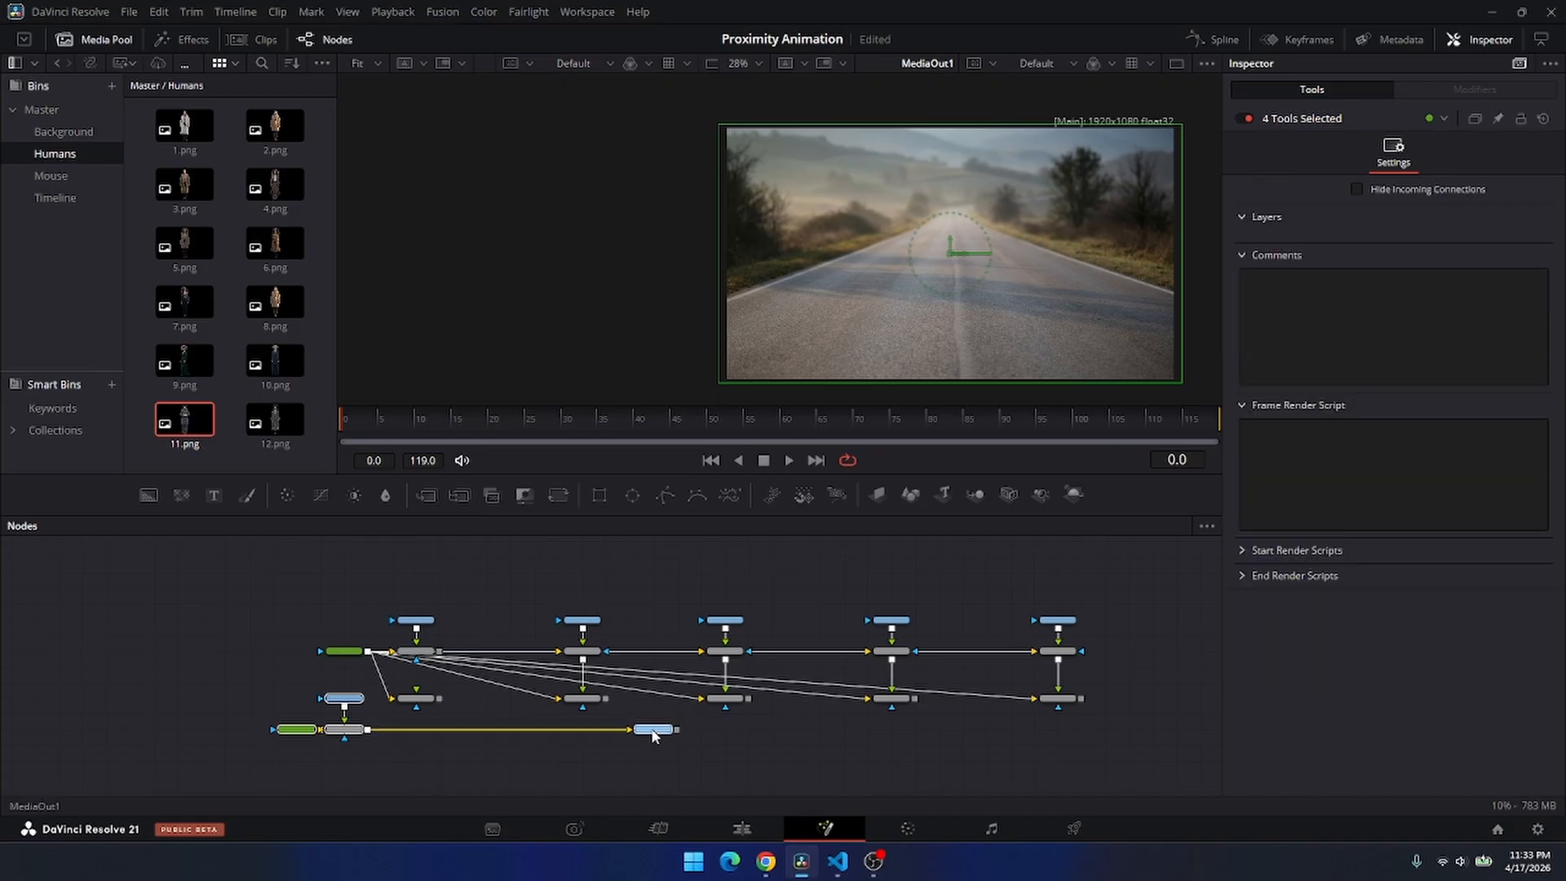
left_click_drag(652, 731, 653, 762)
left_click_drag(607, 698, 509, 649)
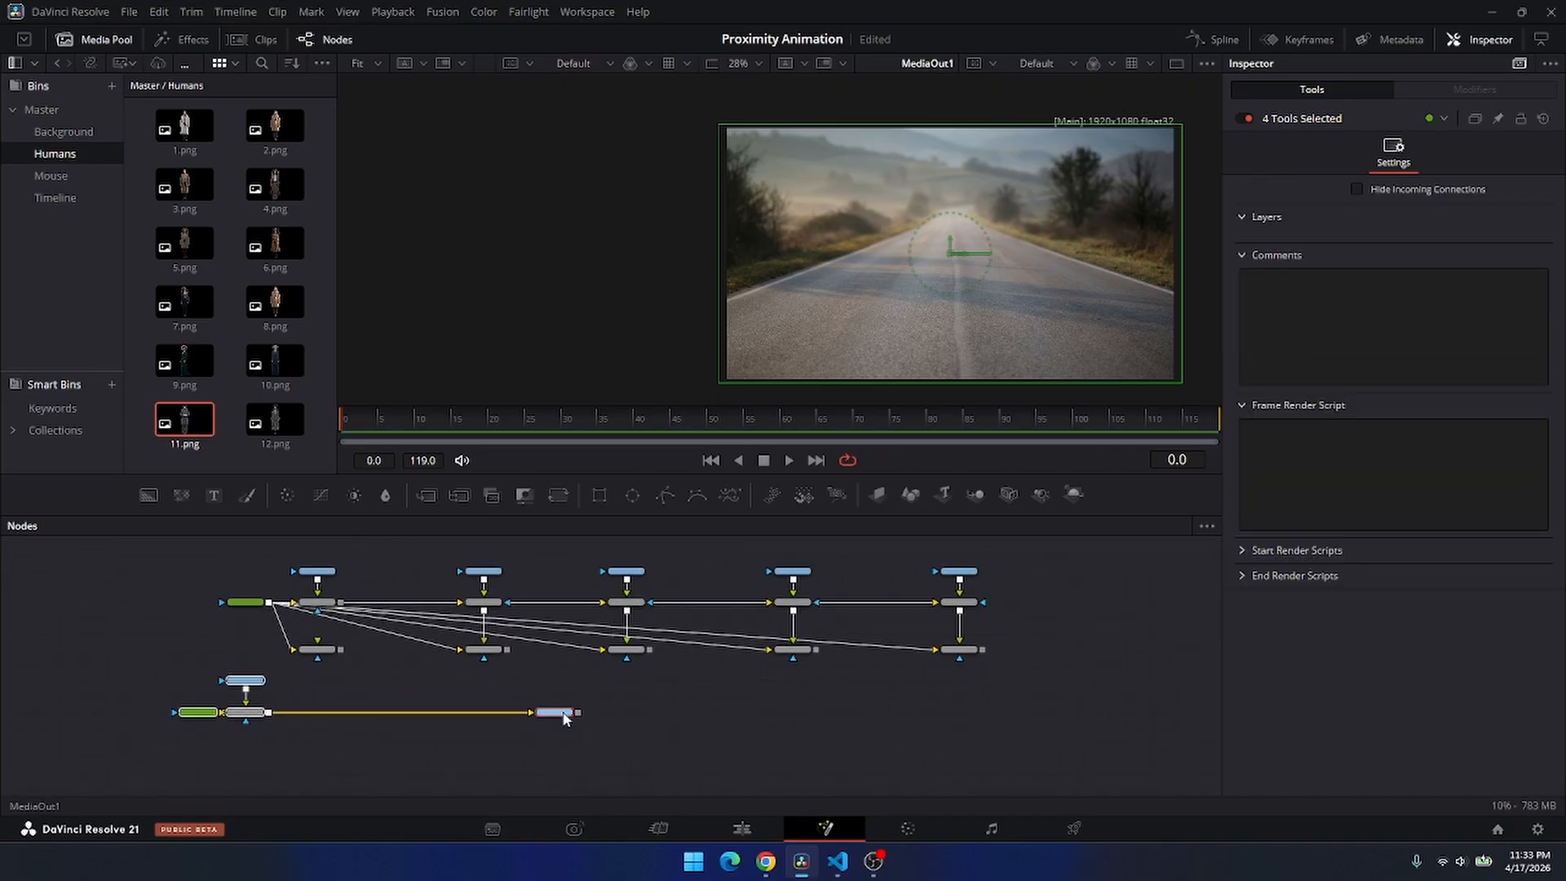
left_click_drag(551, 715, 1162, 714)
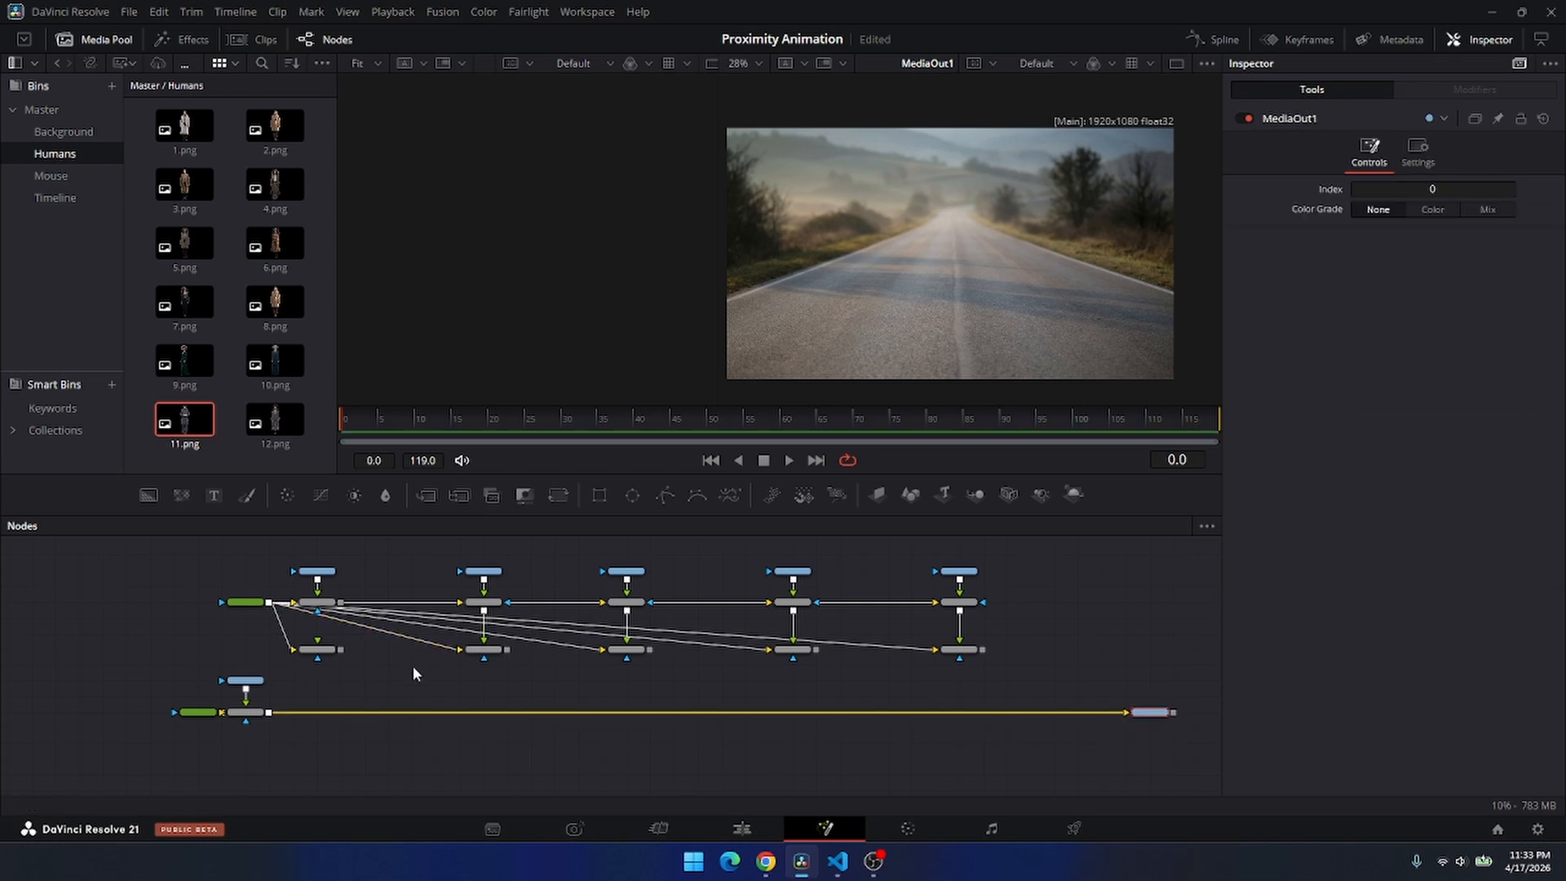
Chain the lower-row Merges output to background in sequence, and merge the last one over the road before MediaOut1.
left_click_drag(340, 649, 315, 687)
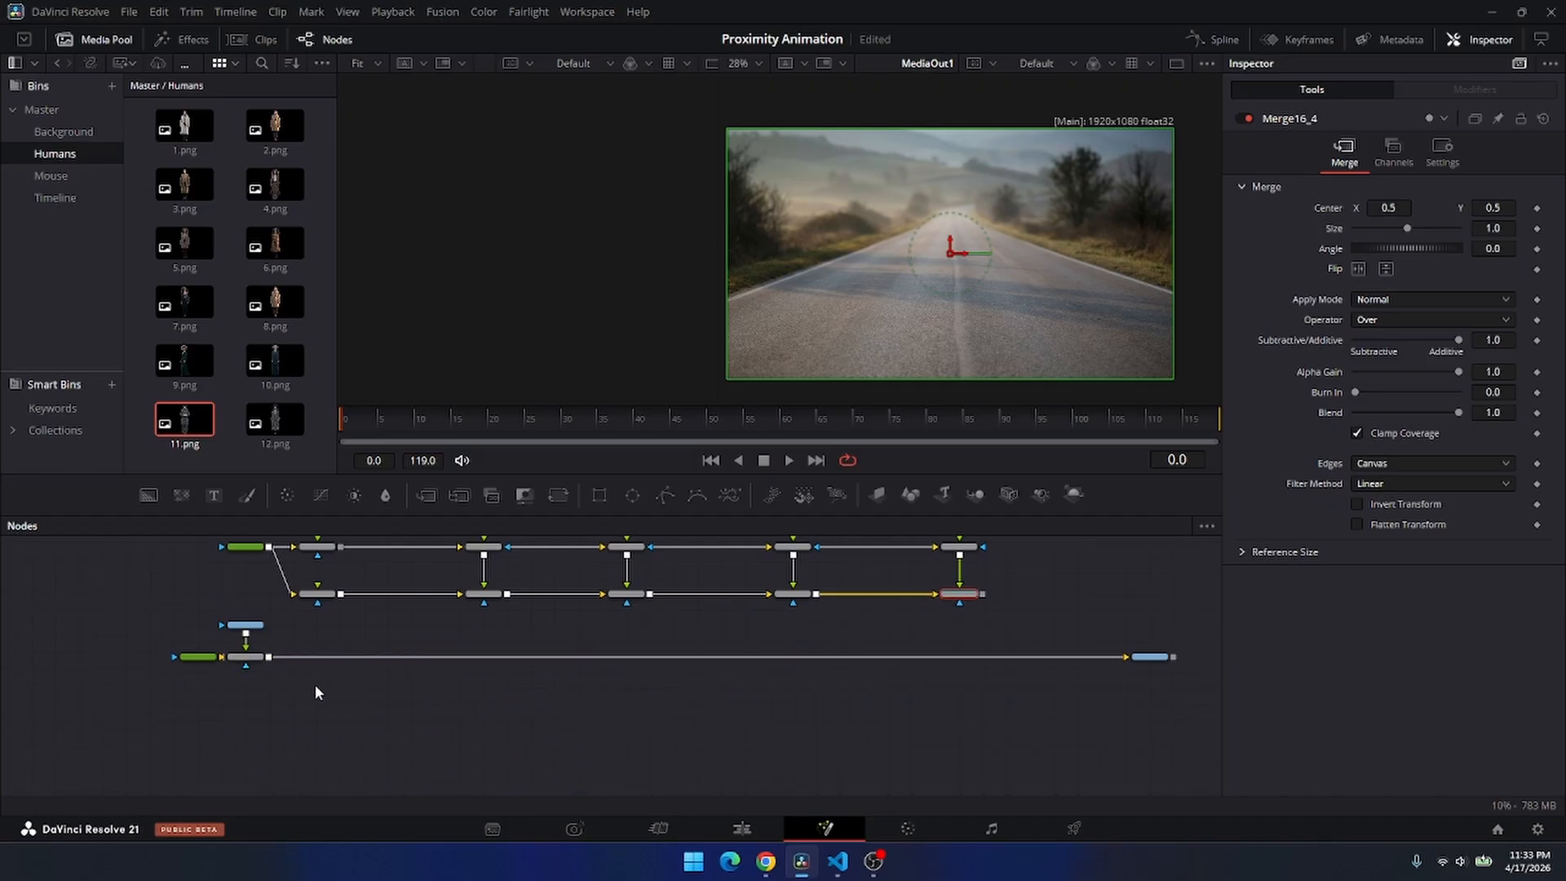
left_click_drag(983, 593, 269, 667)
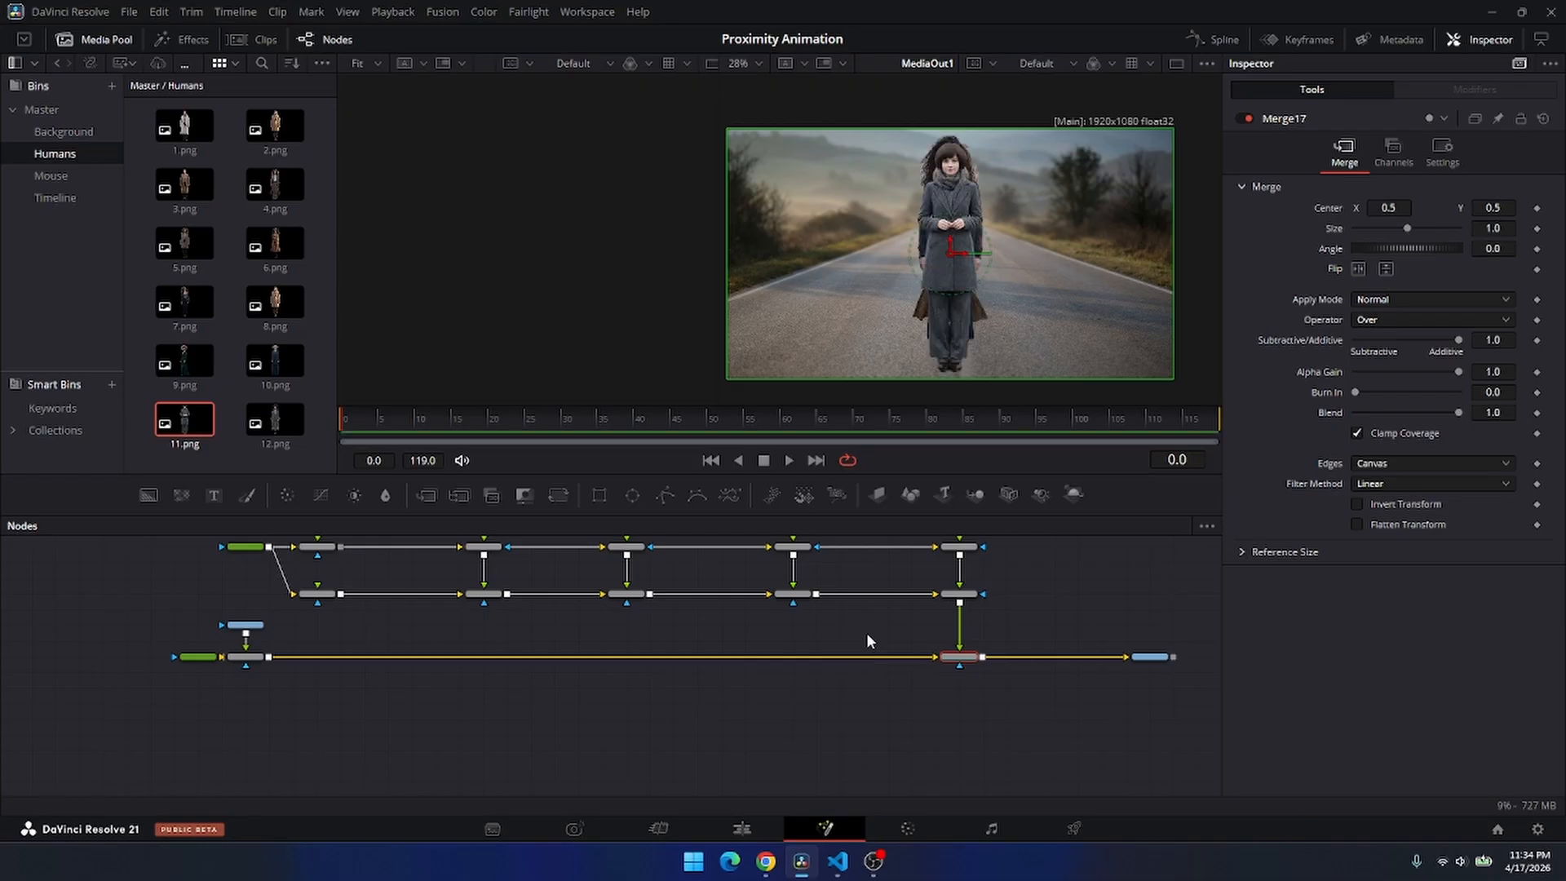
Connect the output of 1.png's Merge to the foreground of the lower Merge beneath it.
left_click_drag(736, 656, 711, 734)
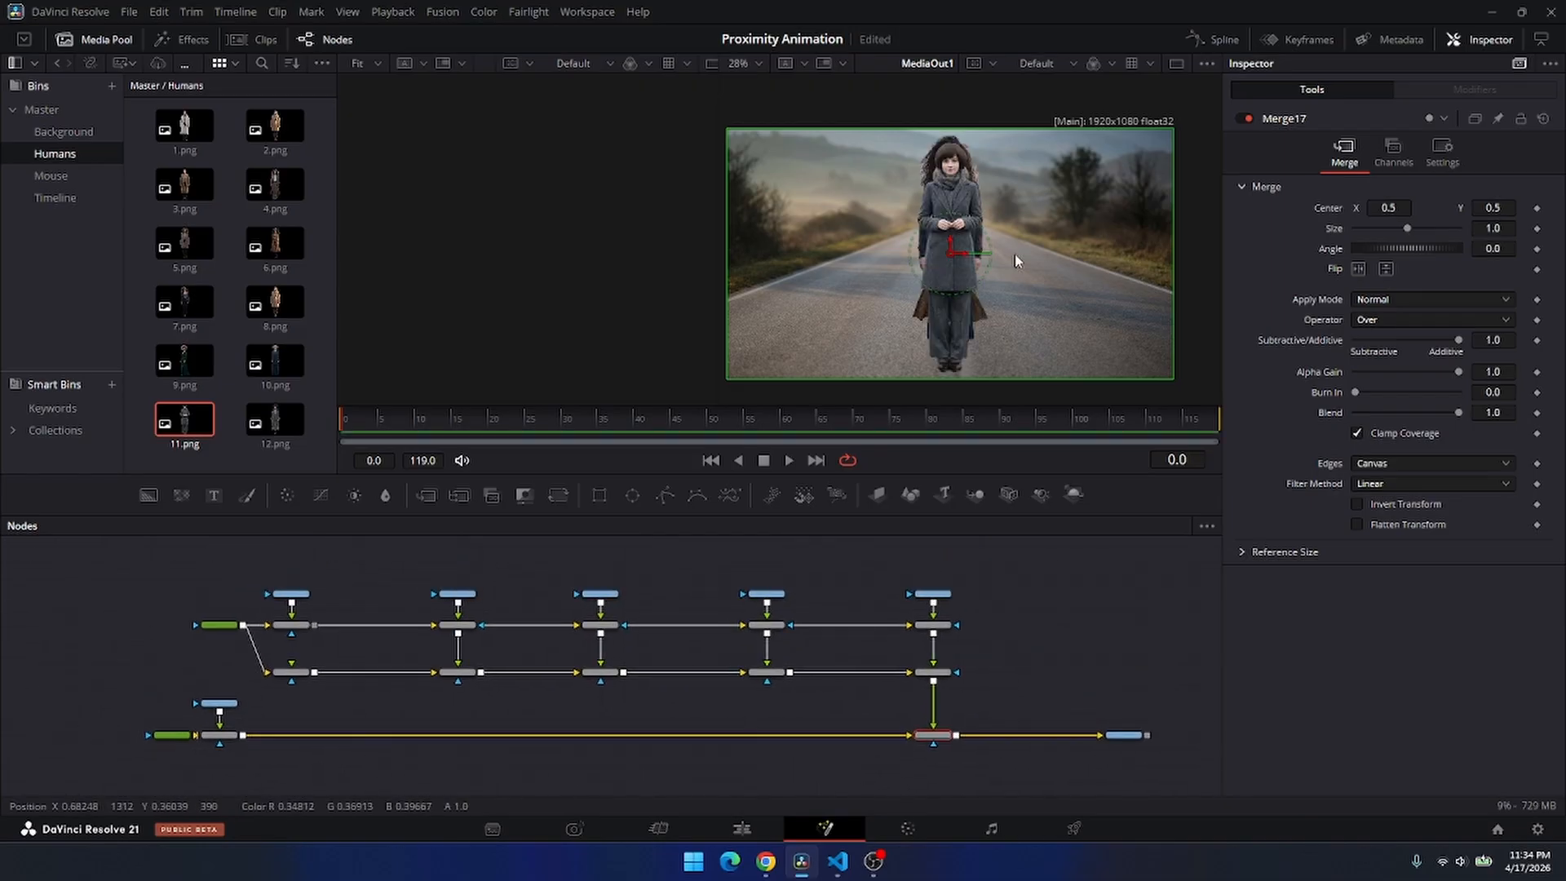
scroll(978, 738, "down", 2)
mouse_move(871, 715)
left_mouse_down()
mouse_move(842, 712)
mouse_move(881, 691)
left_mouse_up()
scroll(831, 700, "up", 3)
scroll(892, 690, "down", 3)
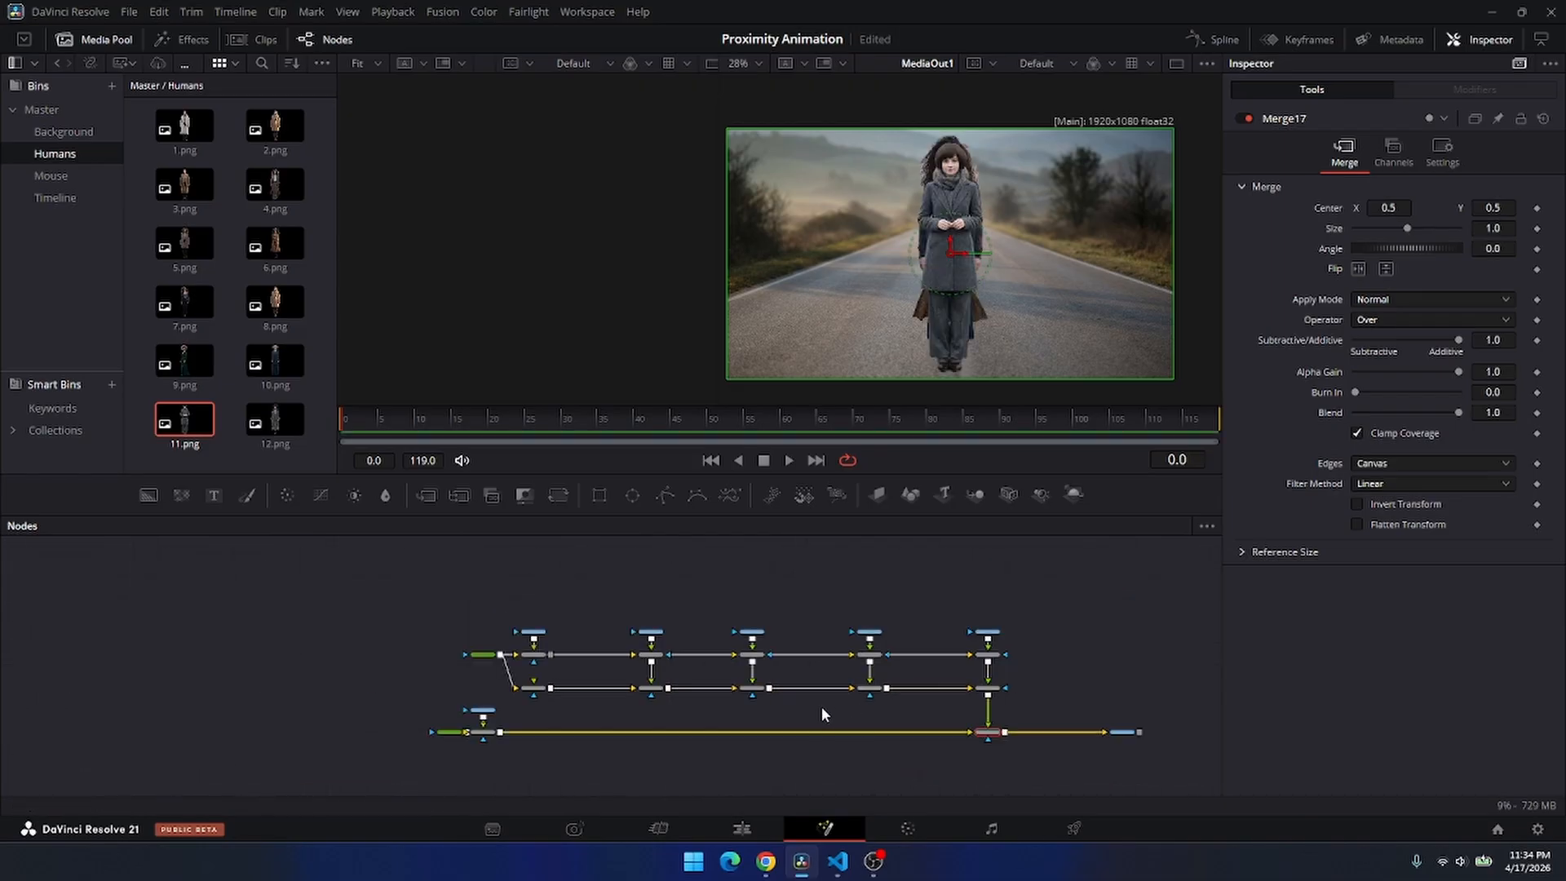
left_click_drag(795, 713, 789, 712)
scroll(786, 725, "up", 2)
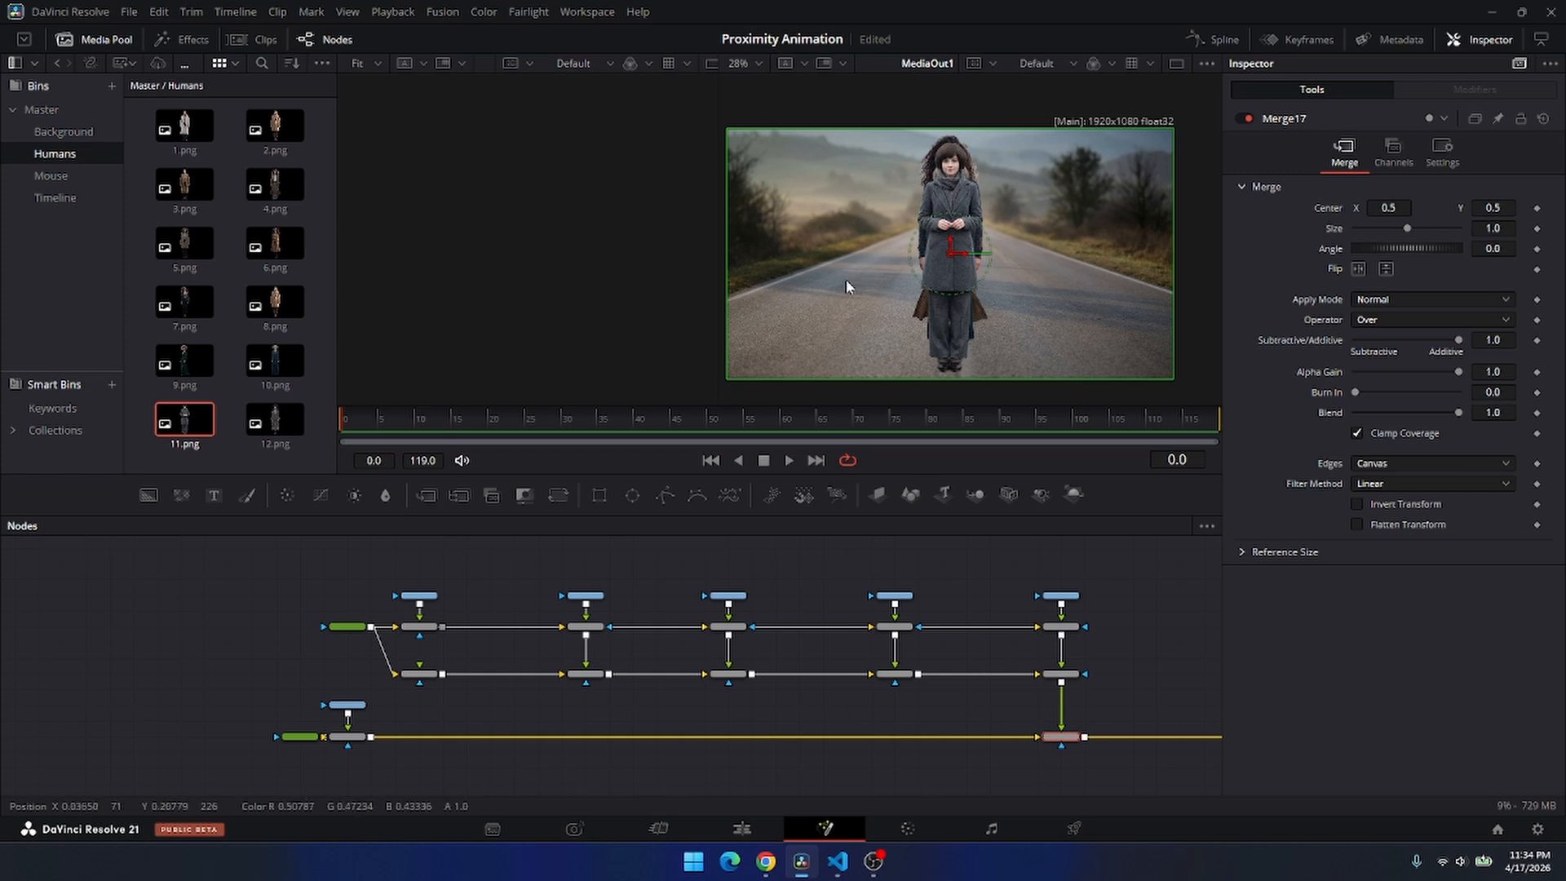
scroll(814, 692, "up", 3)
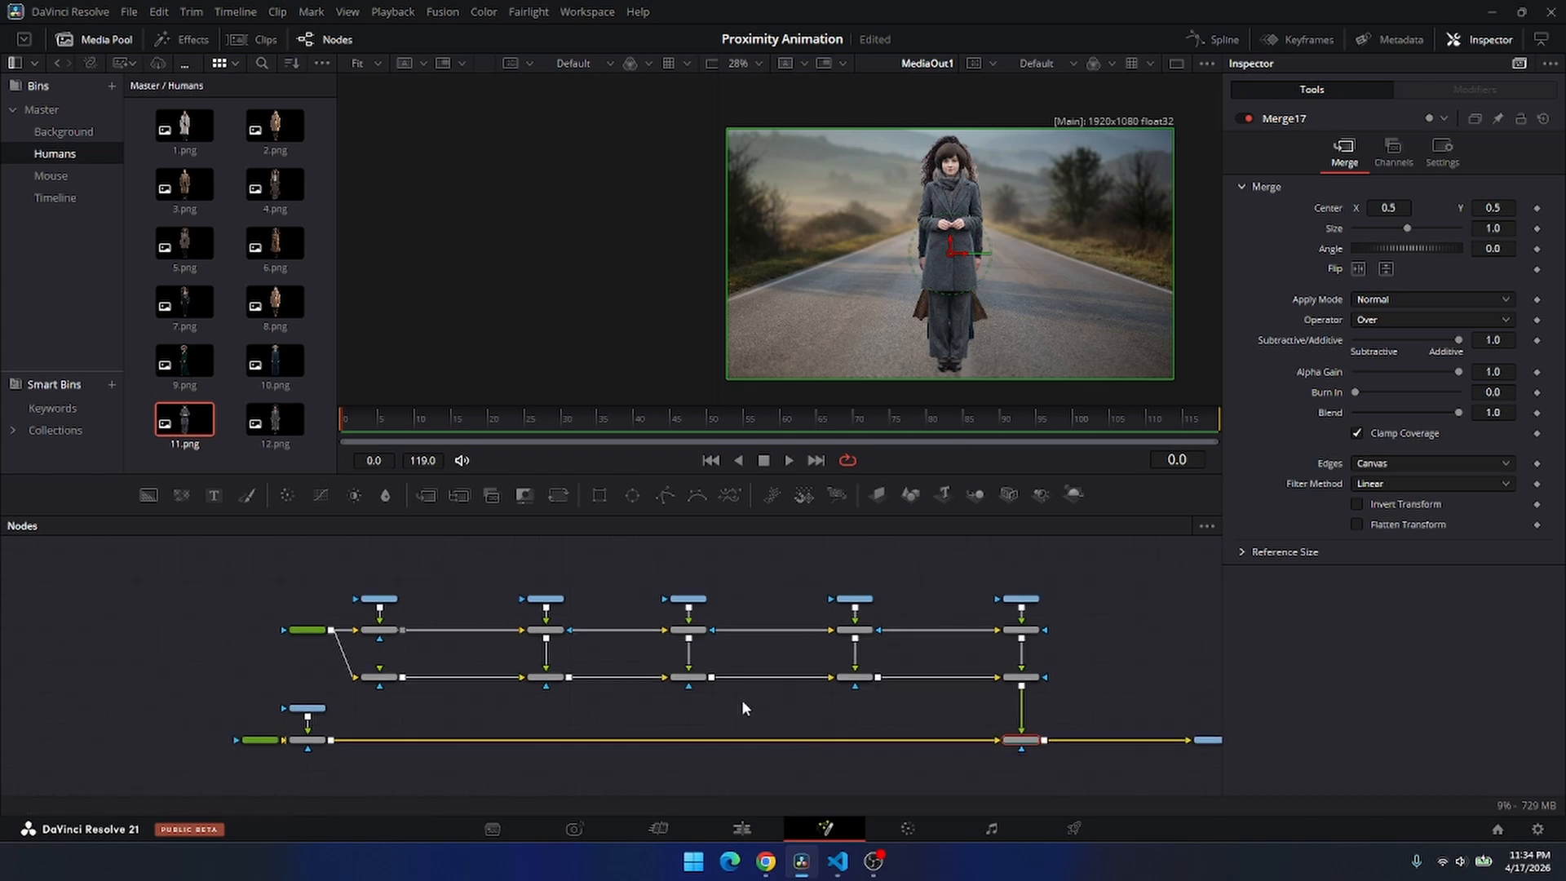
left_click_drag(683, 689, 765, 751)
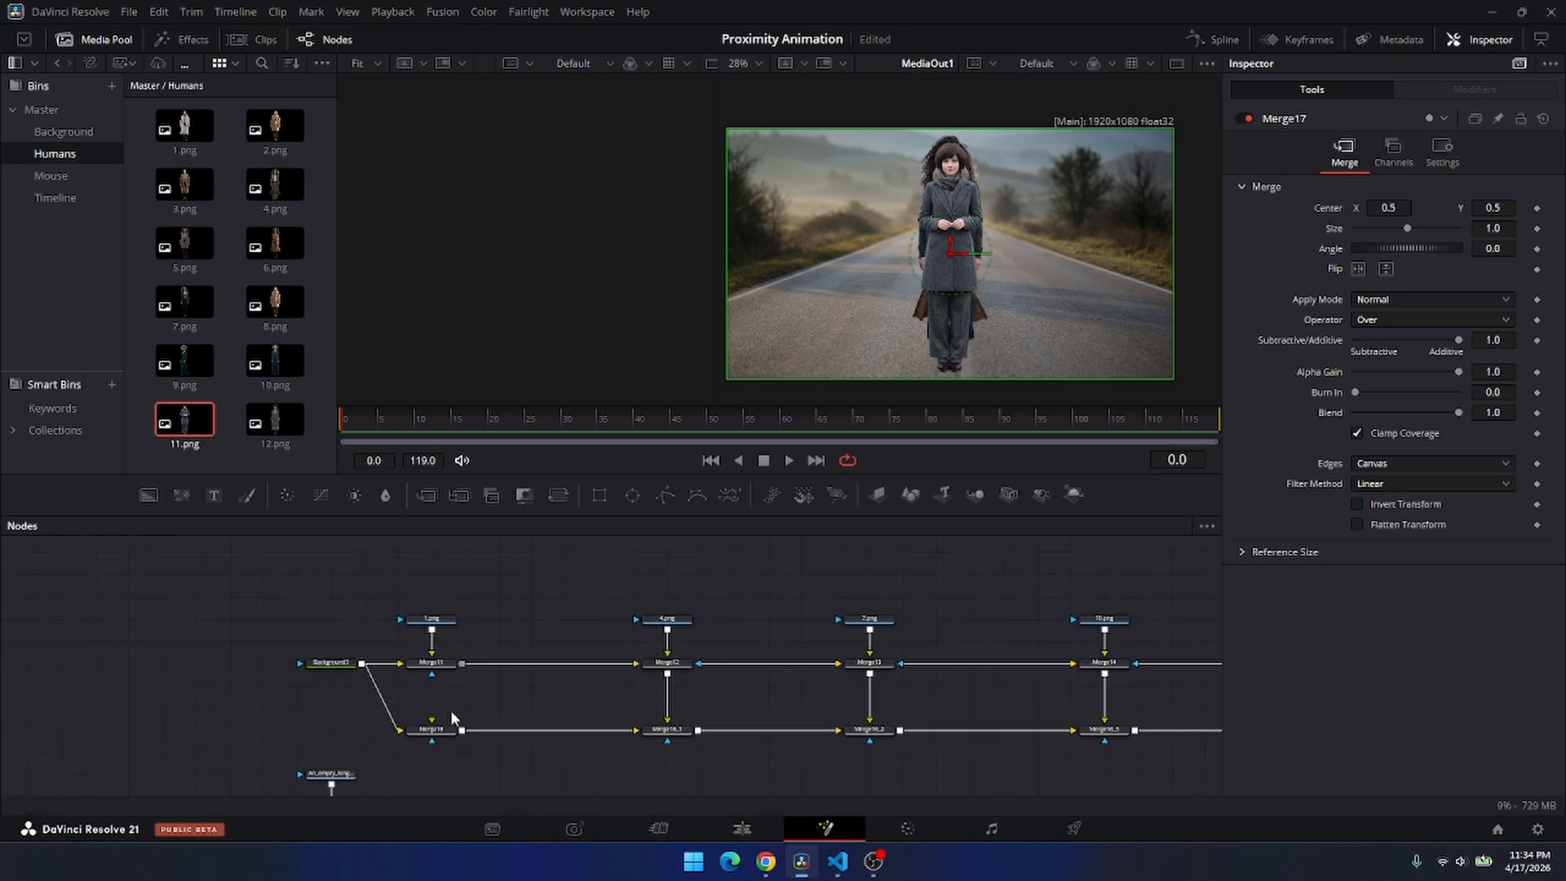
left_click_drag(460, 663, 432, 730)
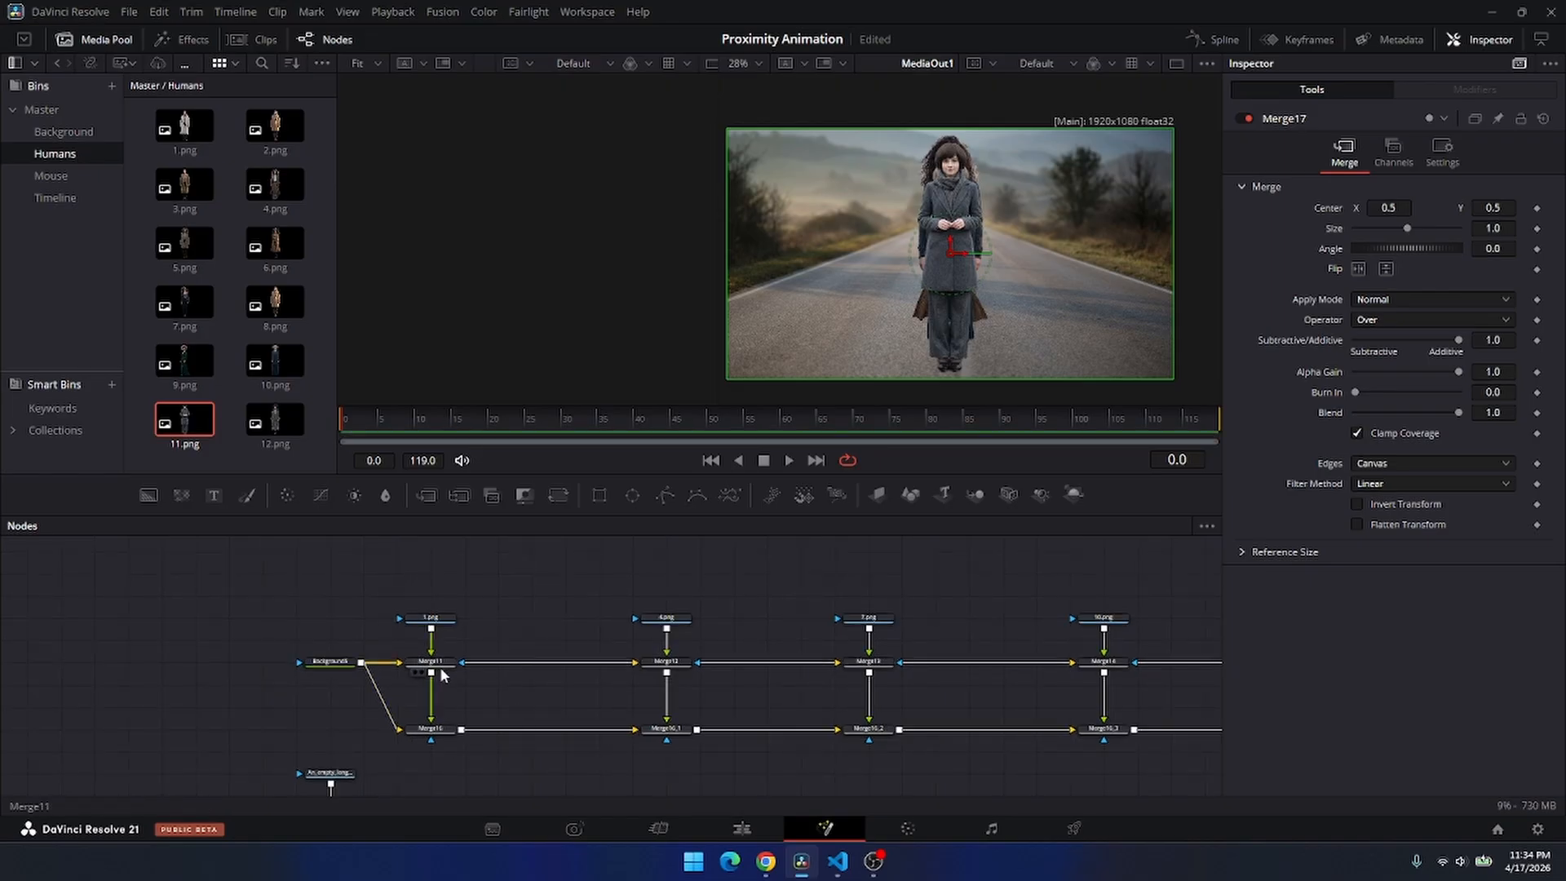
Insert a Transform node between the upper and lower Merges in both the 1.png and 4.png columns.
left_click(438, 663)
key("shift+space")
type("tra")
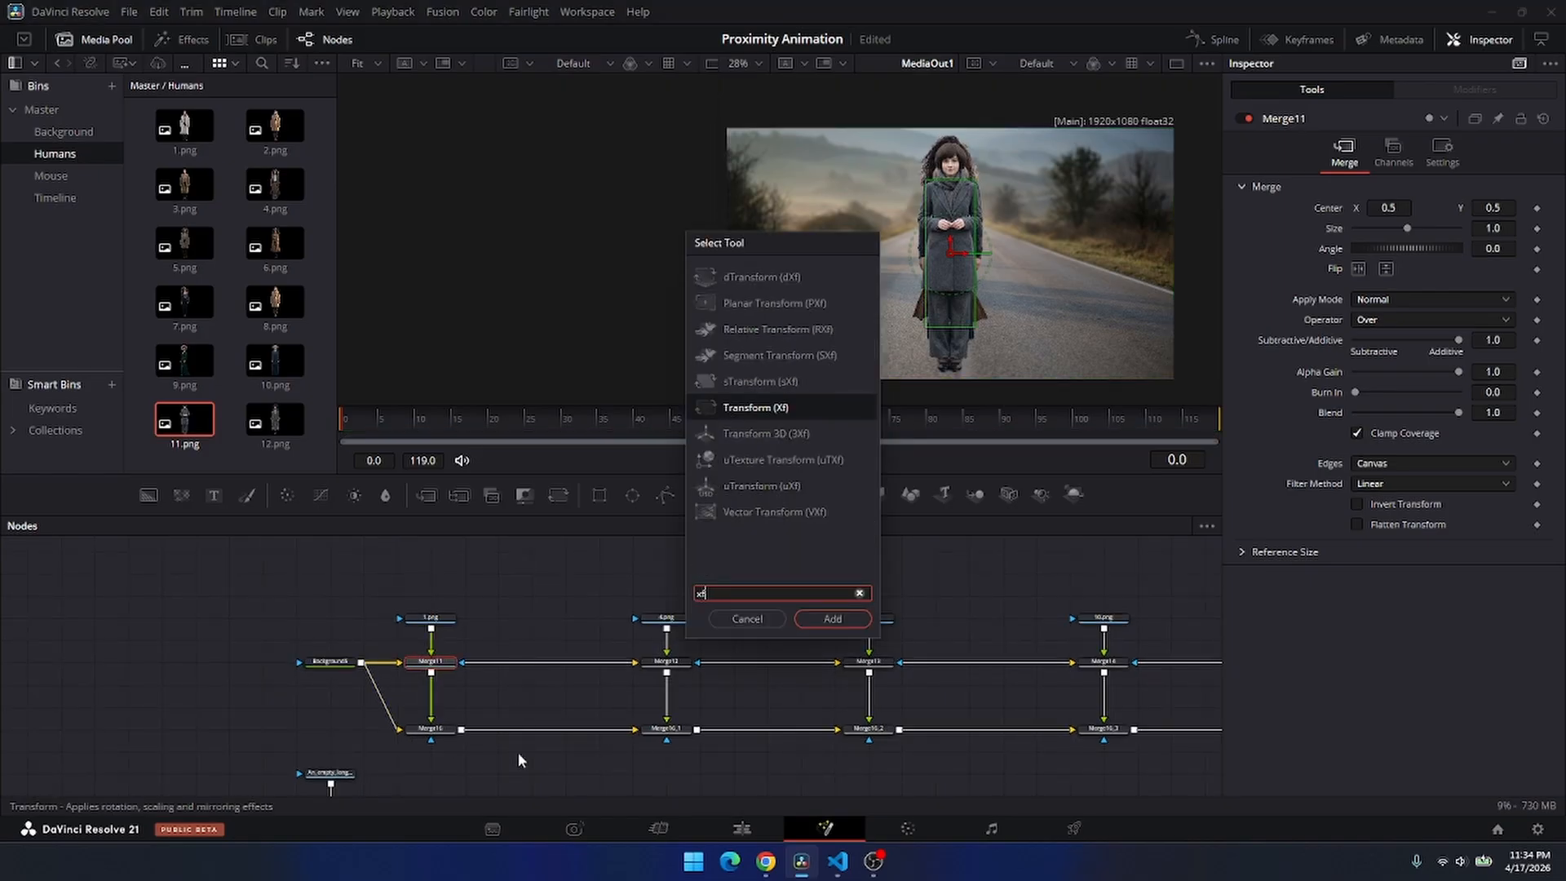
key("Return")
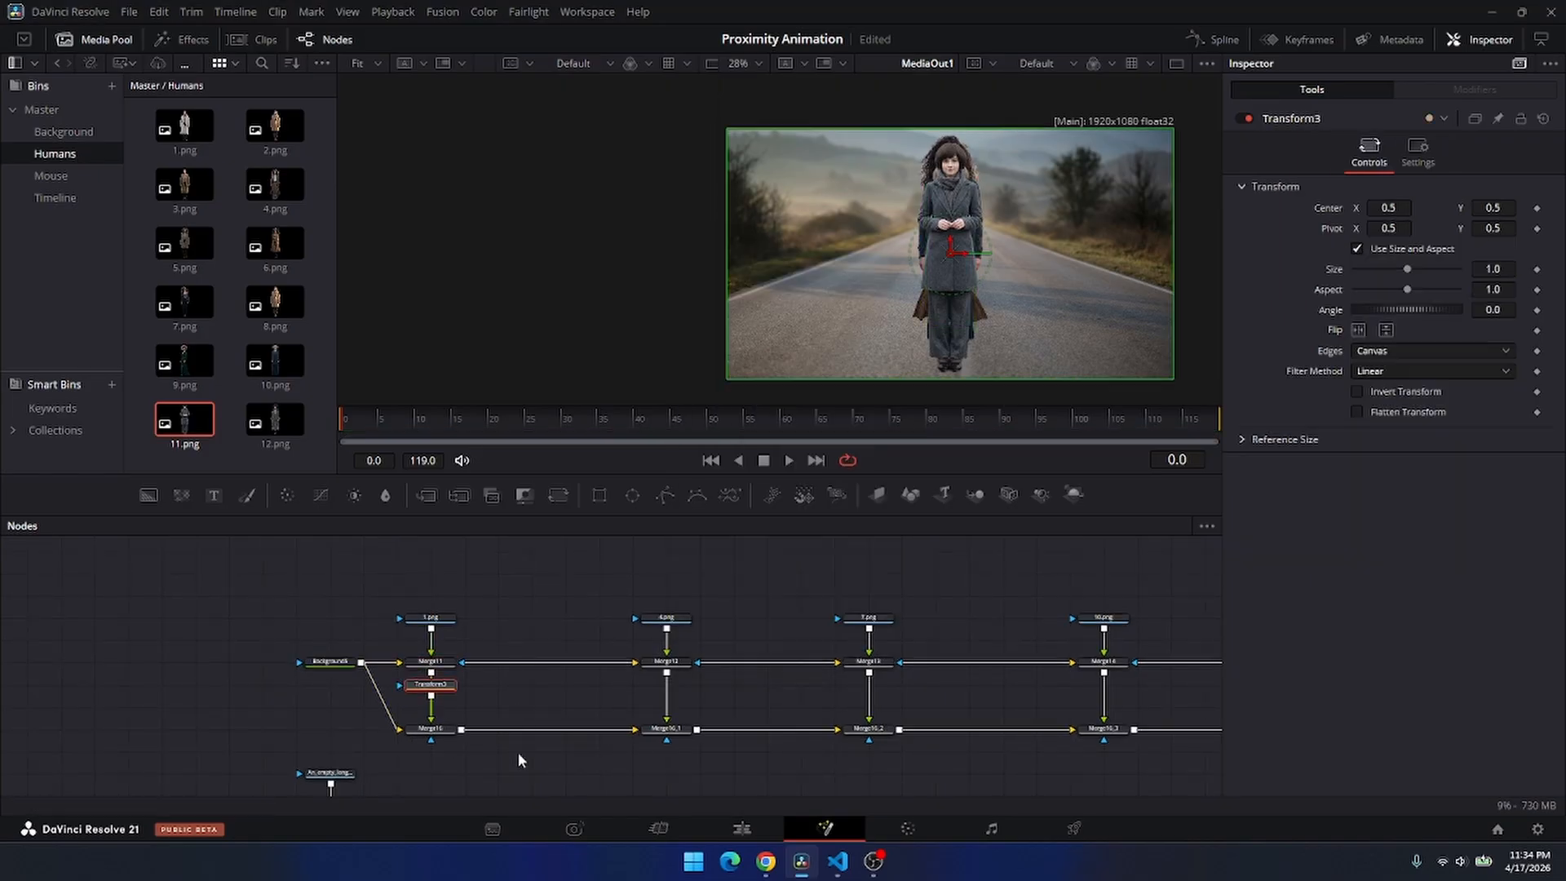
left_click(666, 664)
key("shift+space")
type("tra")
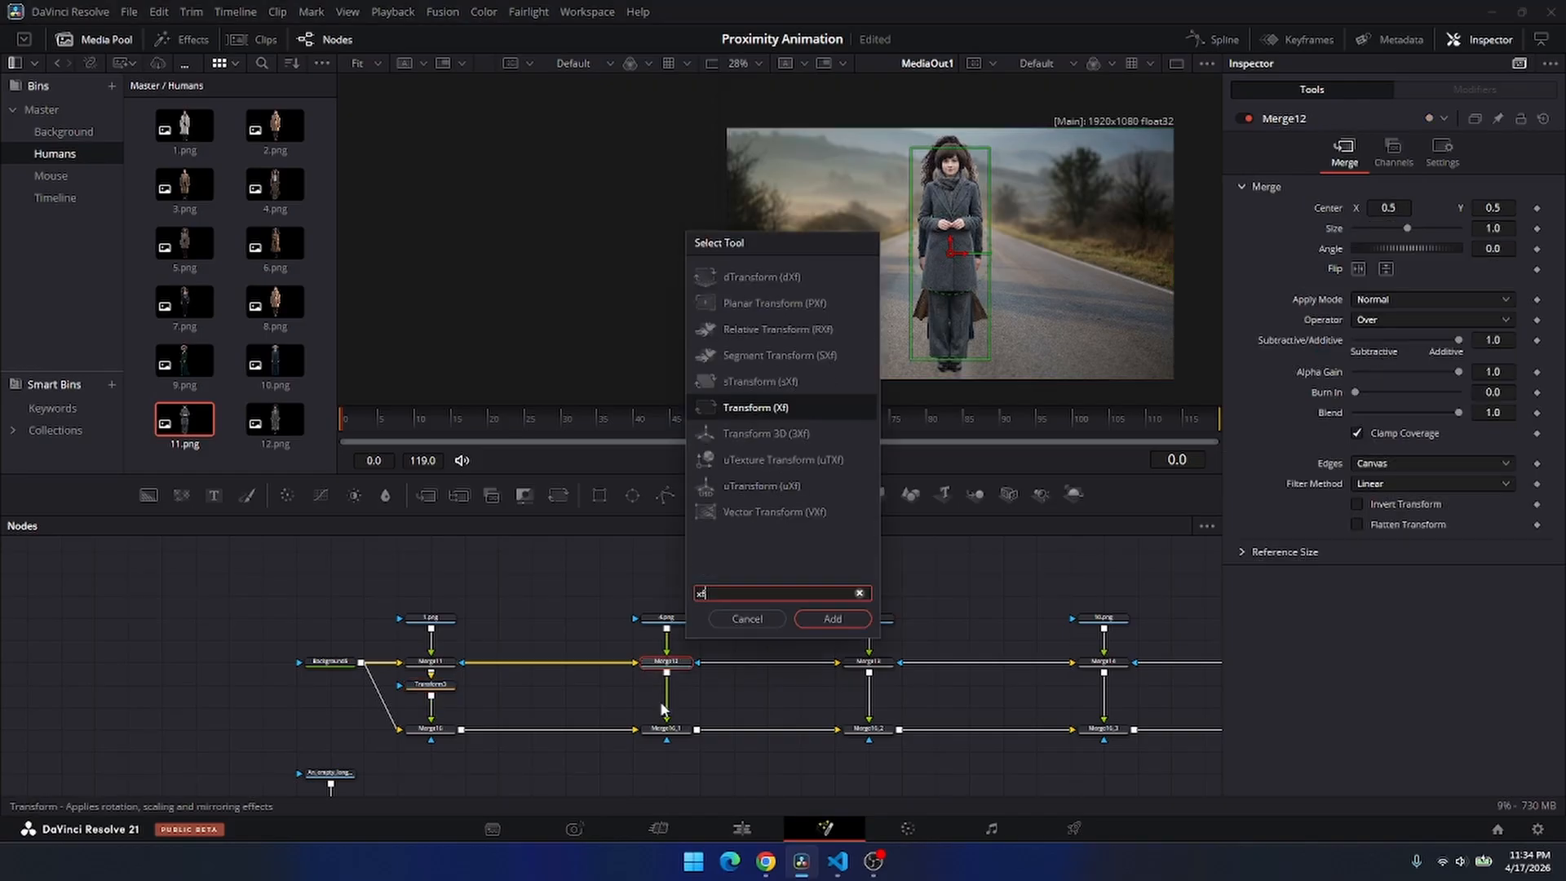
key("Return")
Insert a Transform node between the upper and lower Merges in both the 7.png and 10.png columns.
left_click(868, 661)
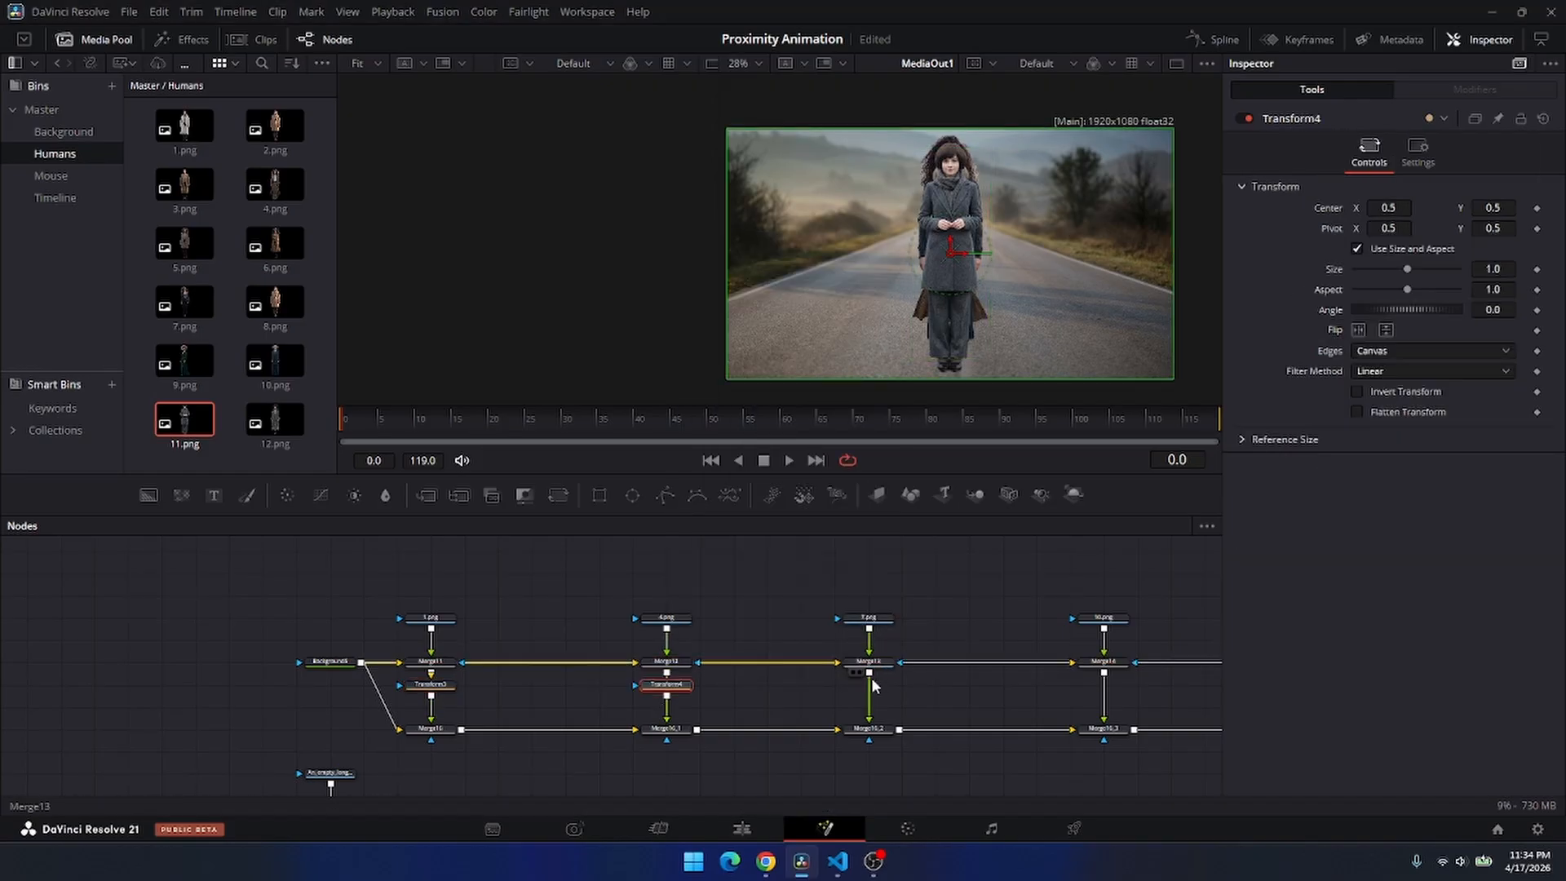
key("shift+space")
type("tra")
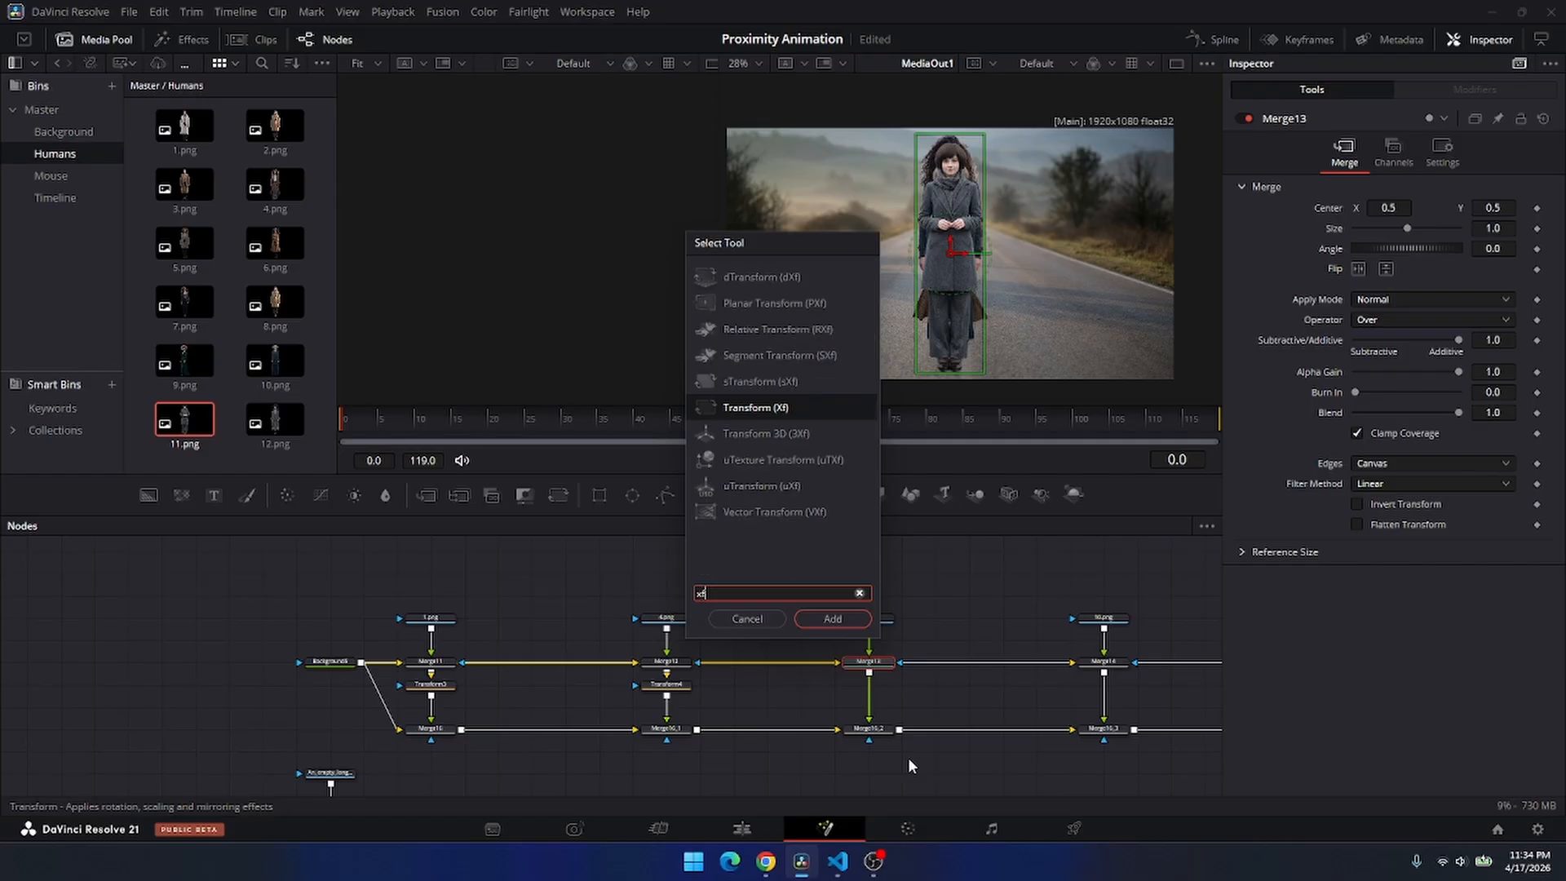
key("Return")
left_click_drag(716, 659, 447, 646)
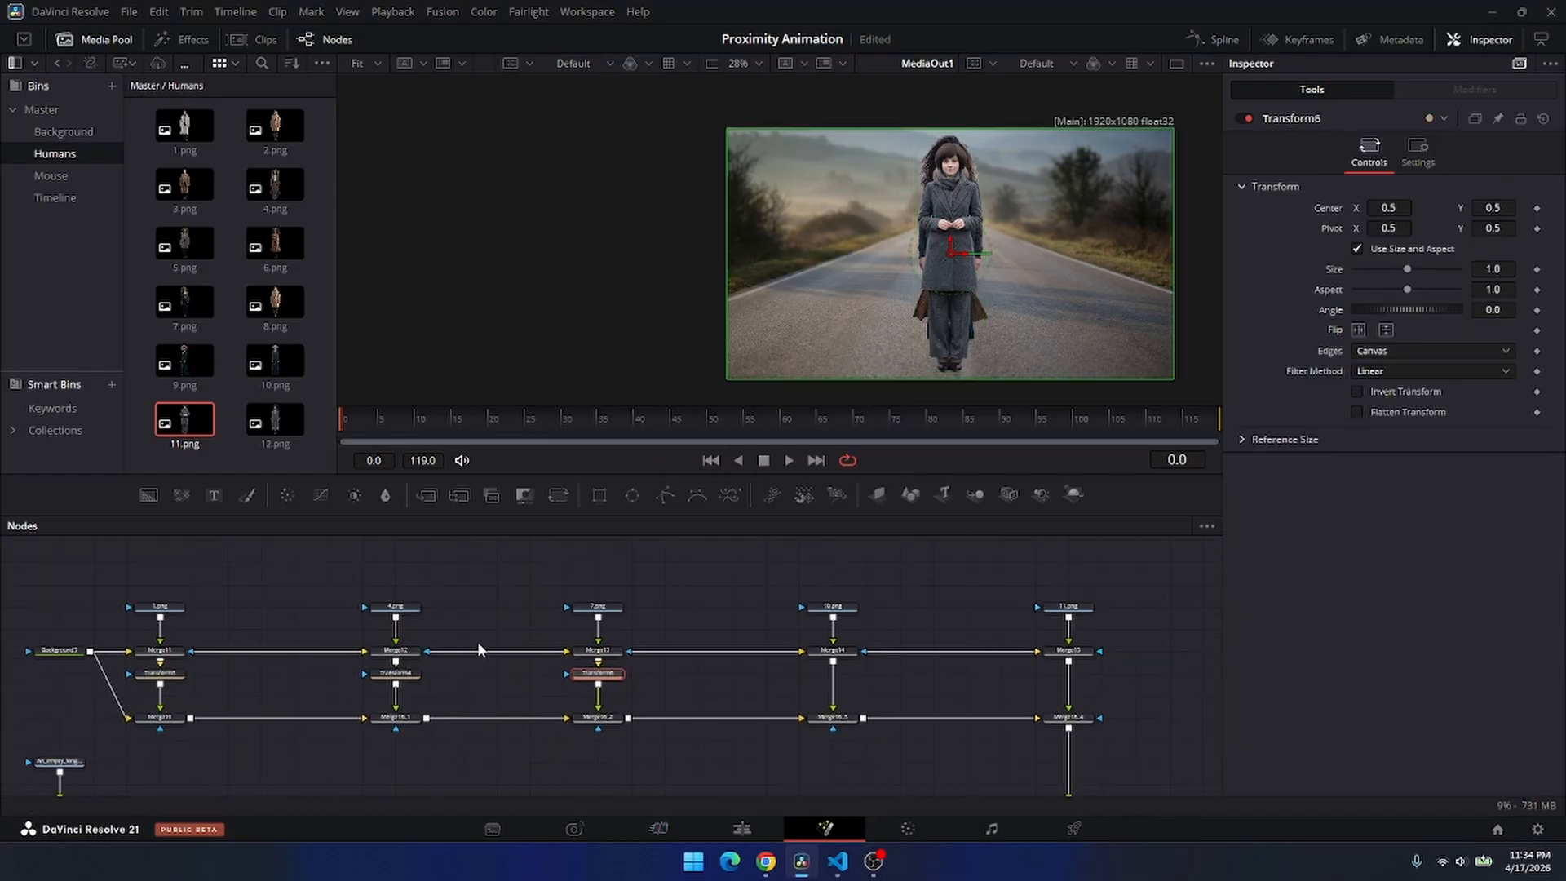
left_click(832, 658)
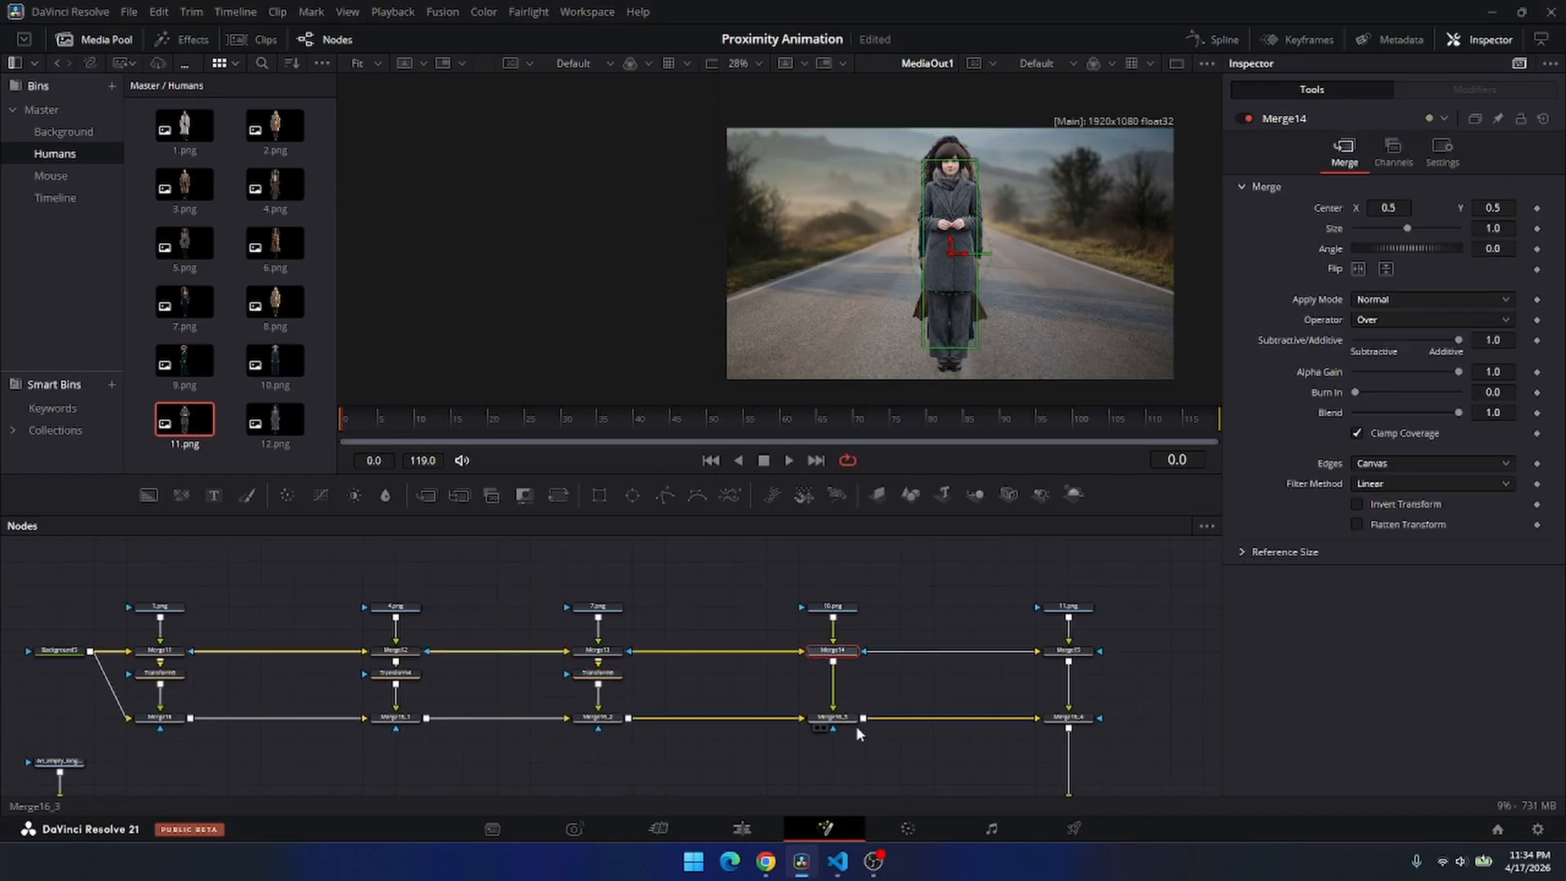
key("shift+space")
type("tra")
key("Return")
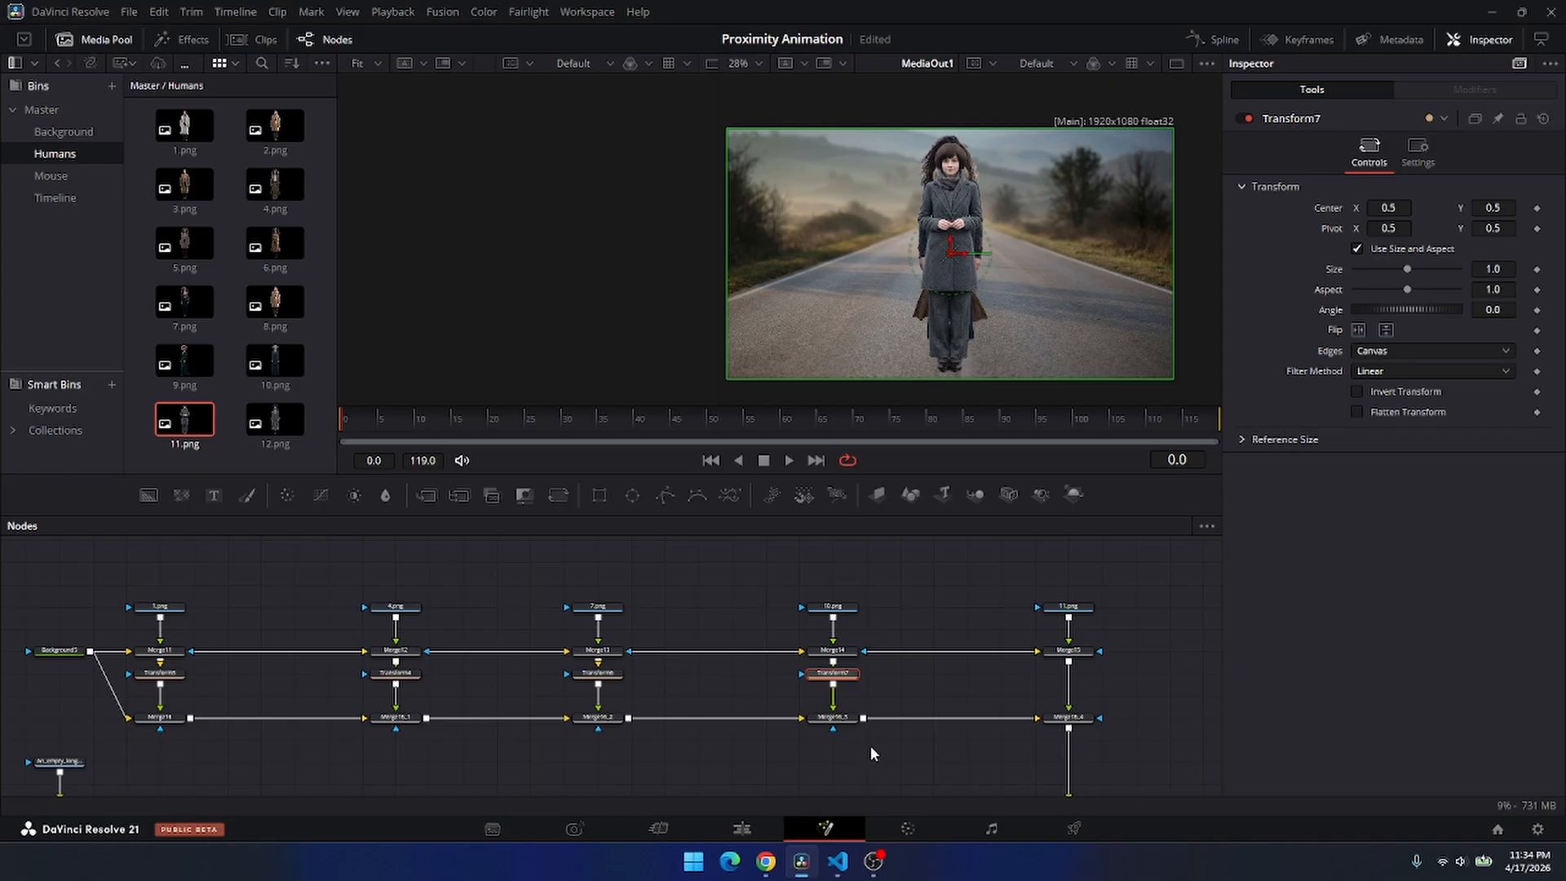
Insert a Transform node between the upper and lower Merges in the 11.png column.
left_click(1068, 650)
key("shift+space")
type("tra")
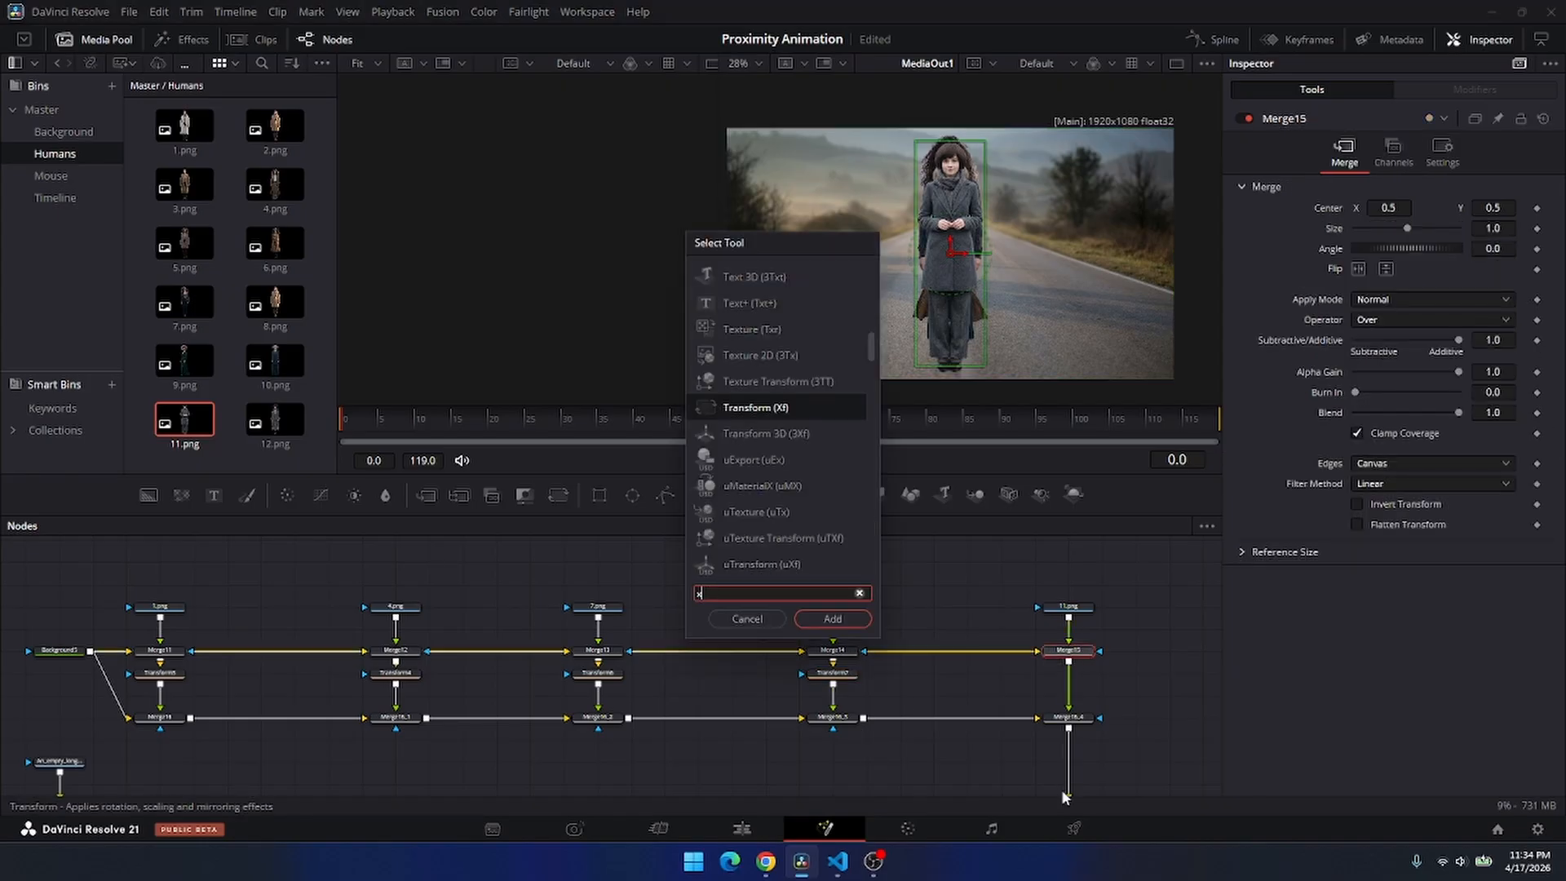
key("Return")
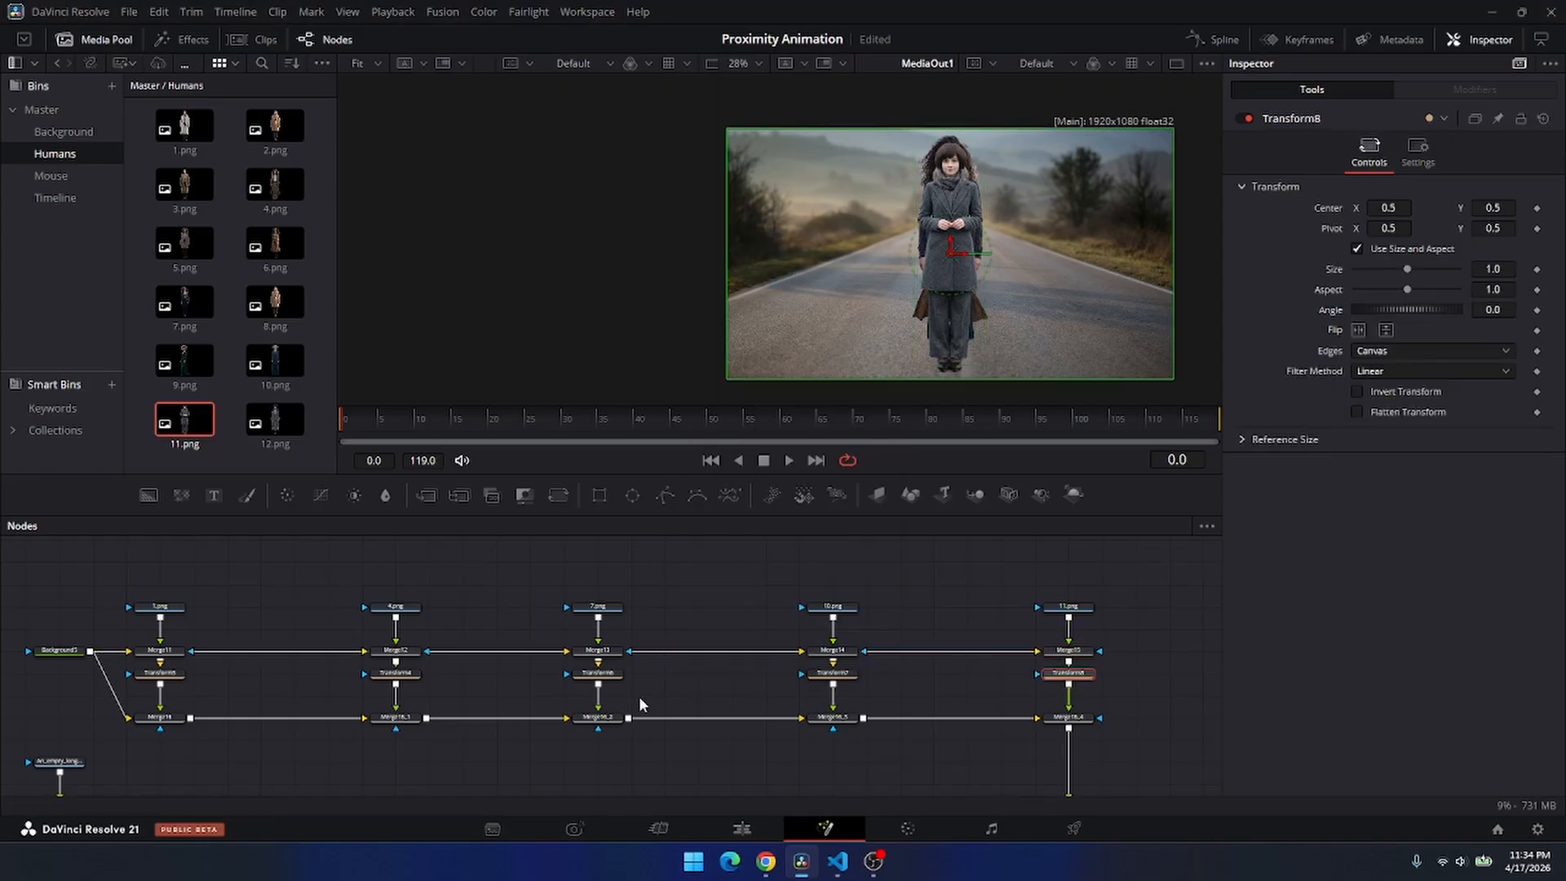
left_click_drag(516, 677, 819, 656)
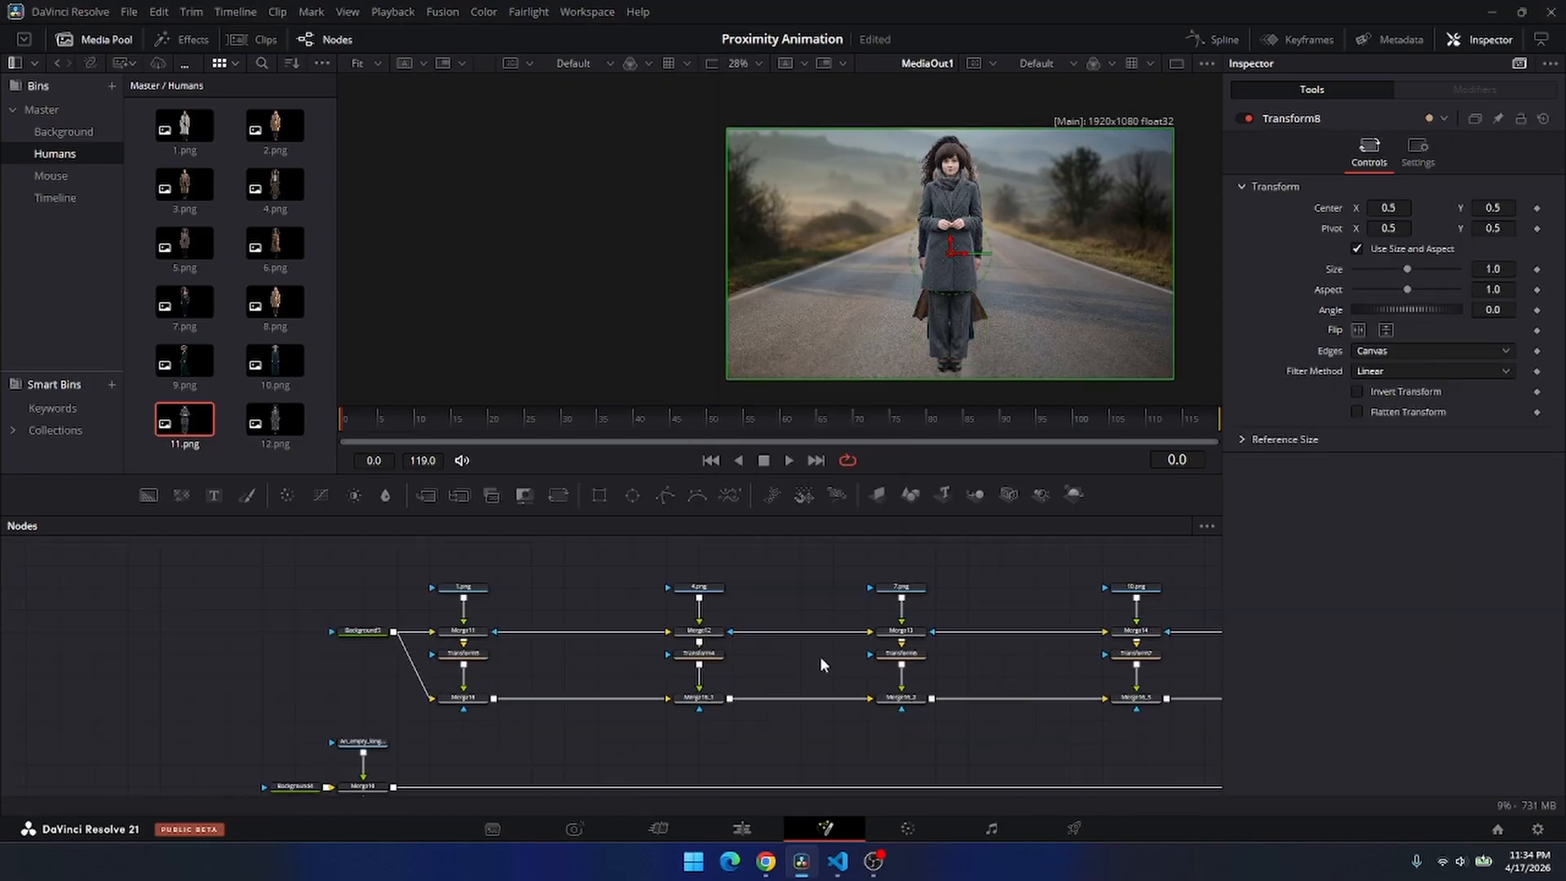
left_click(463, 652)
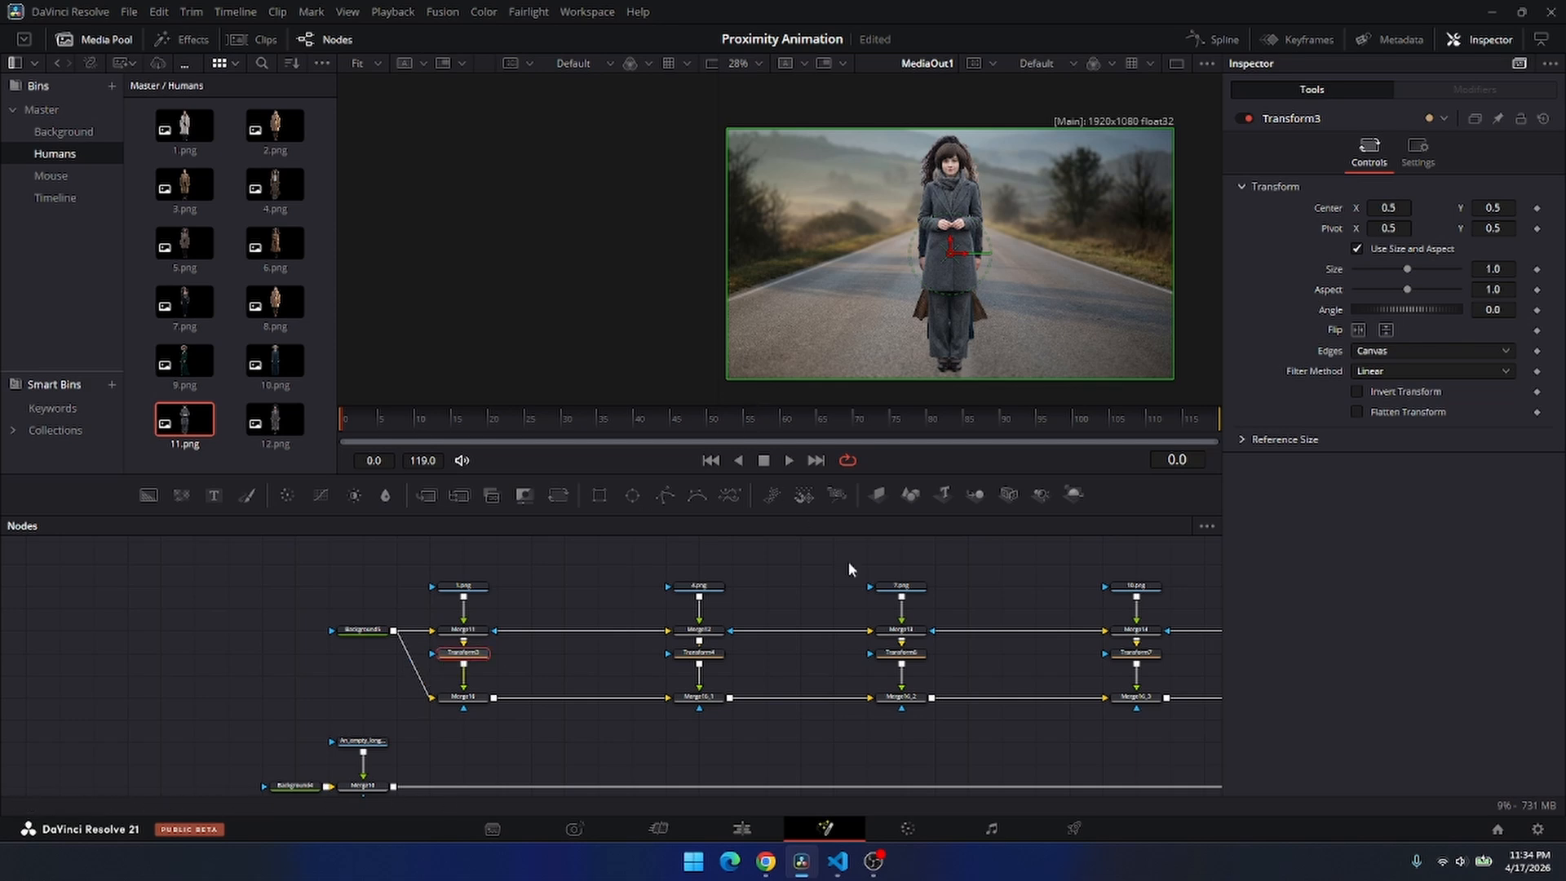
scroll(702, 733, "down", 3)
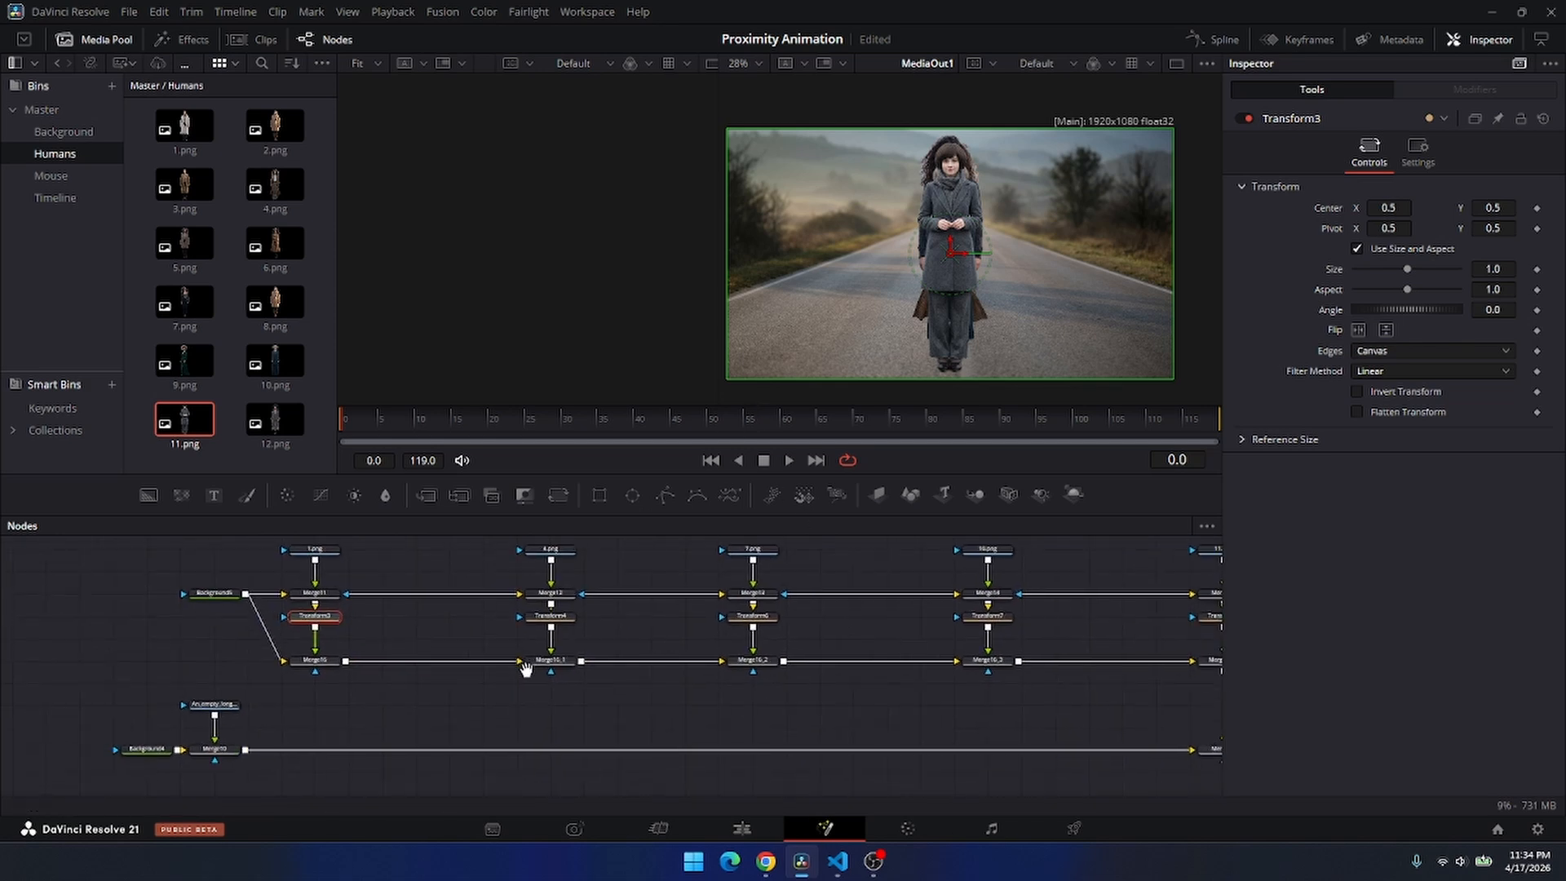
left_click_drag(552, 682, 455, 685)
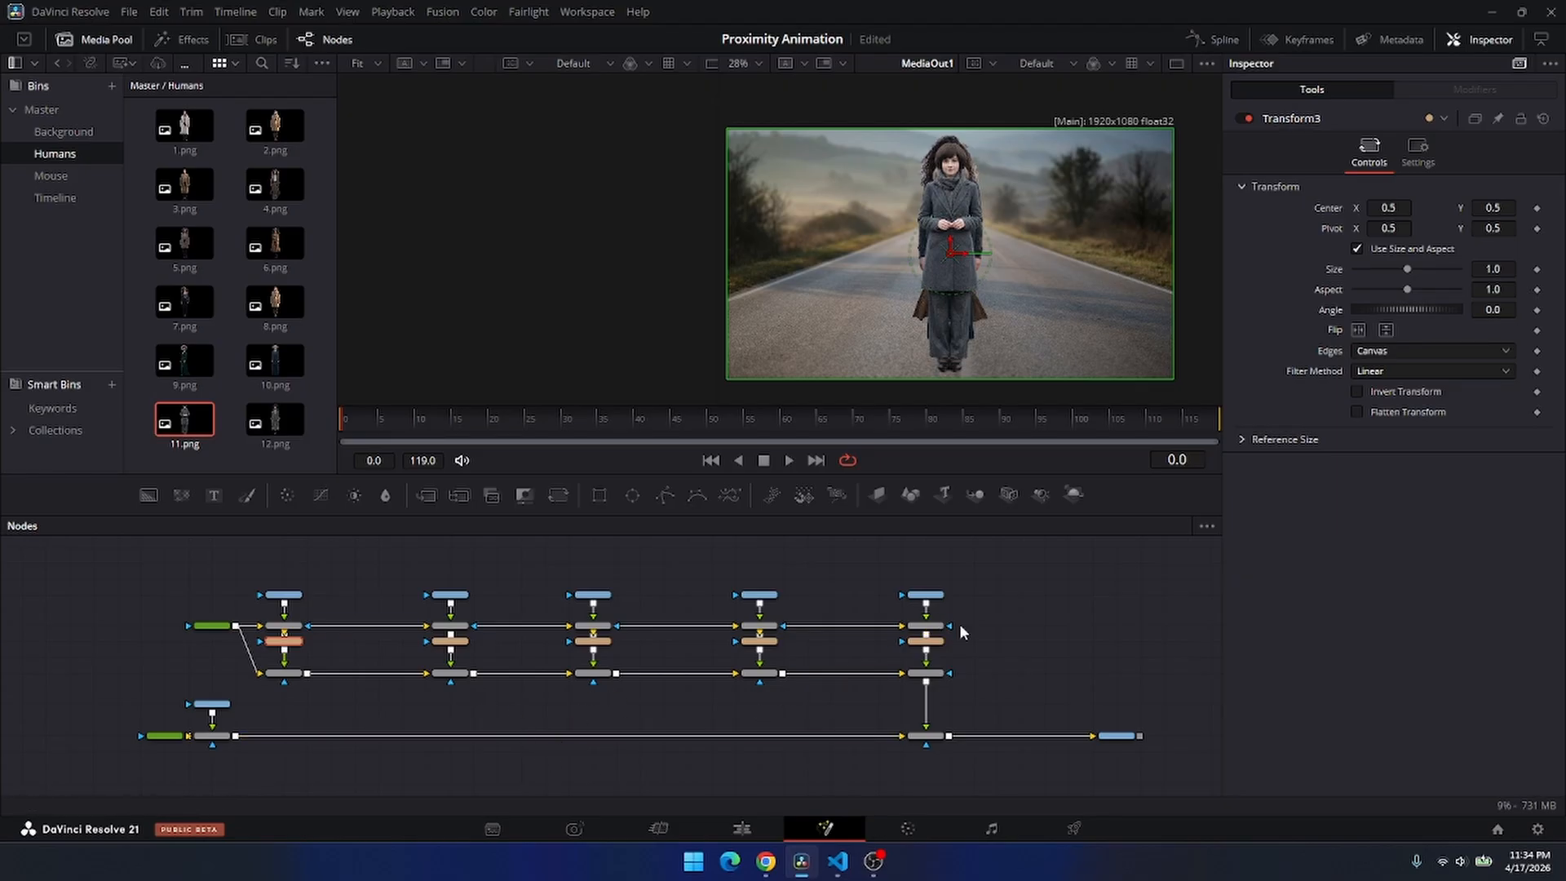
scroll(961, 628, "up", 3)
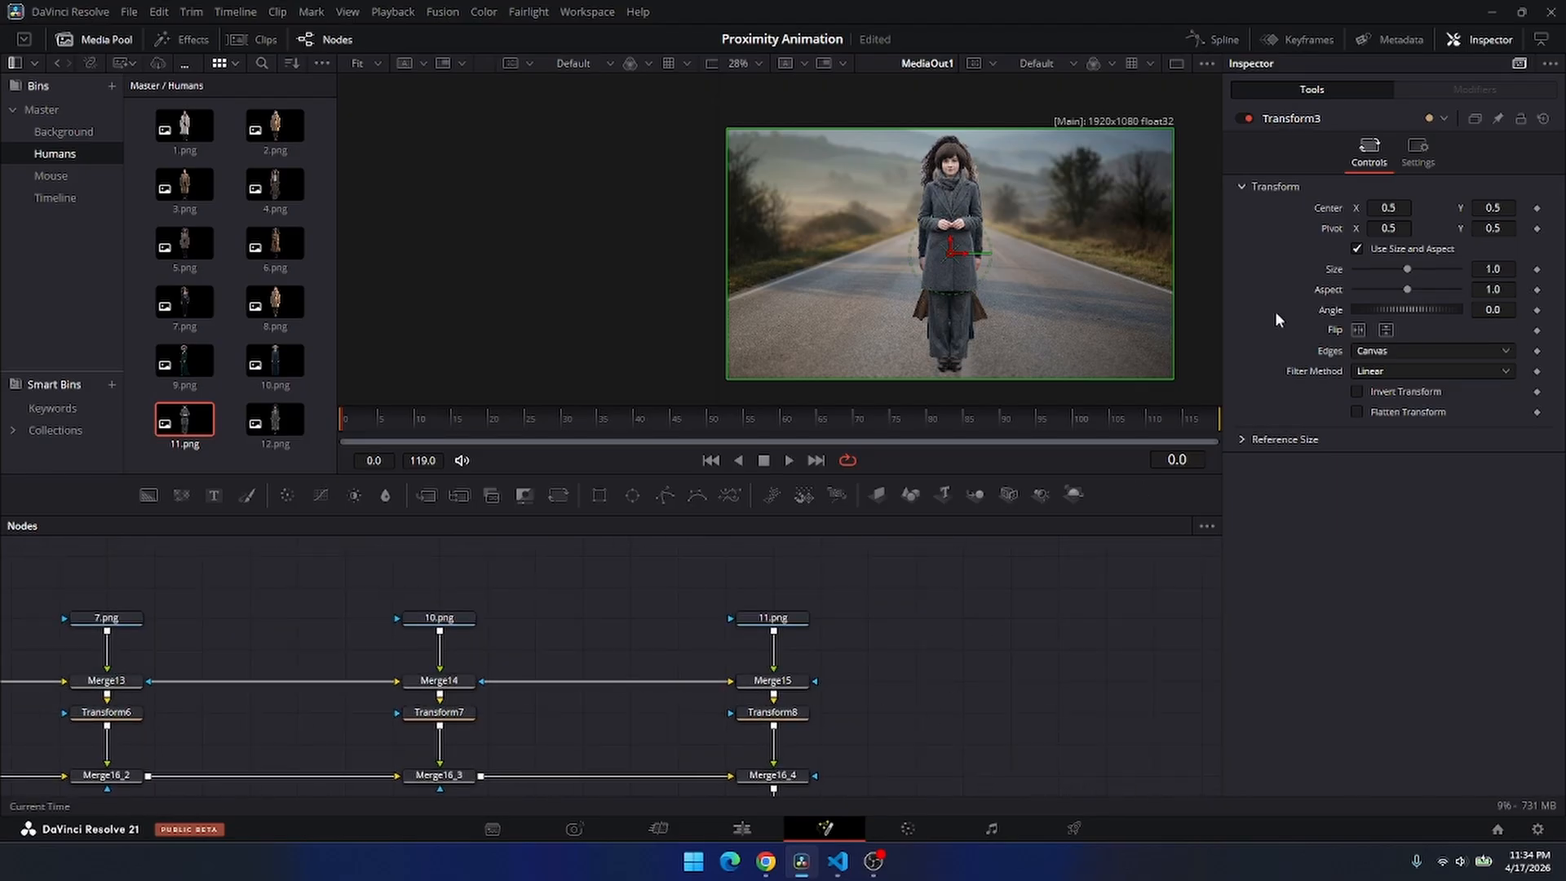
right_click(1292, 118)
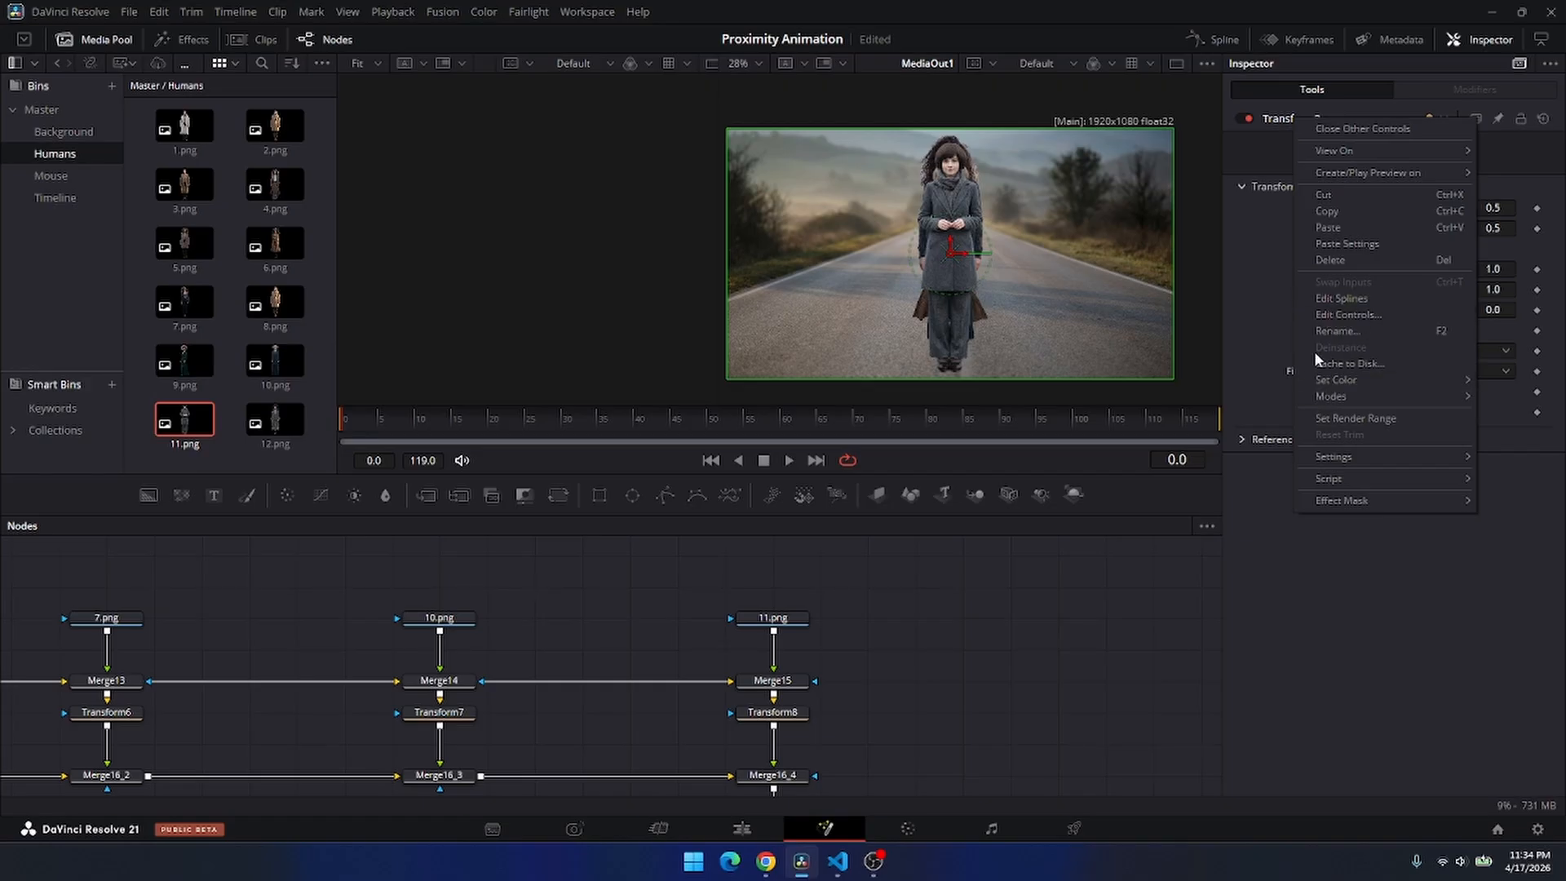
left_click(988, 636)
Add an unconnected Transform node beside the 11.png column, level with the lower row of Merges.
left_click(930, 617)
key("shift+space")
type("xf")
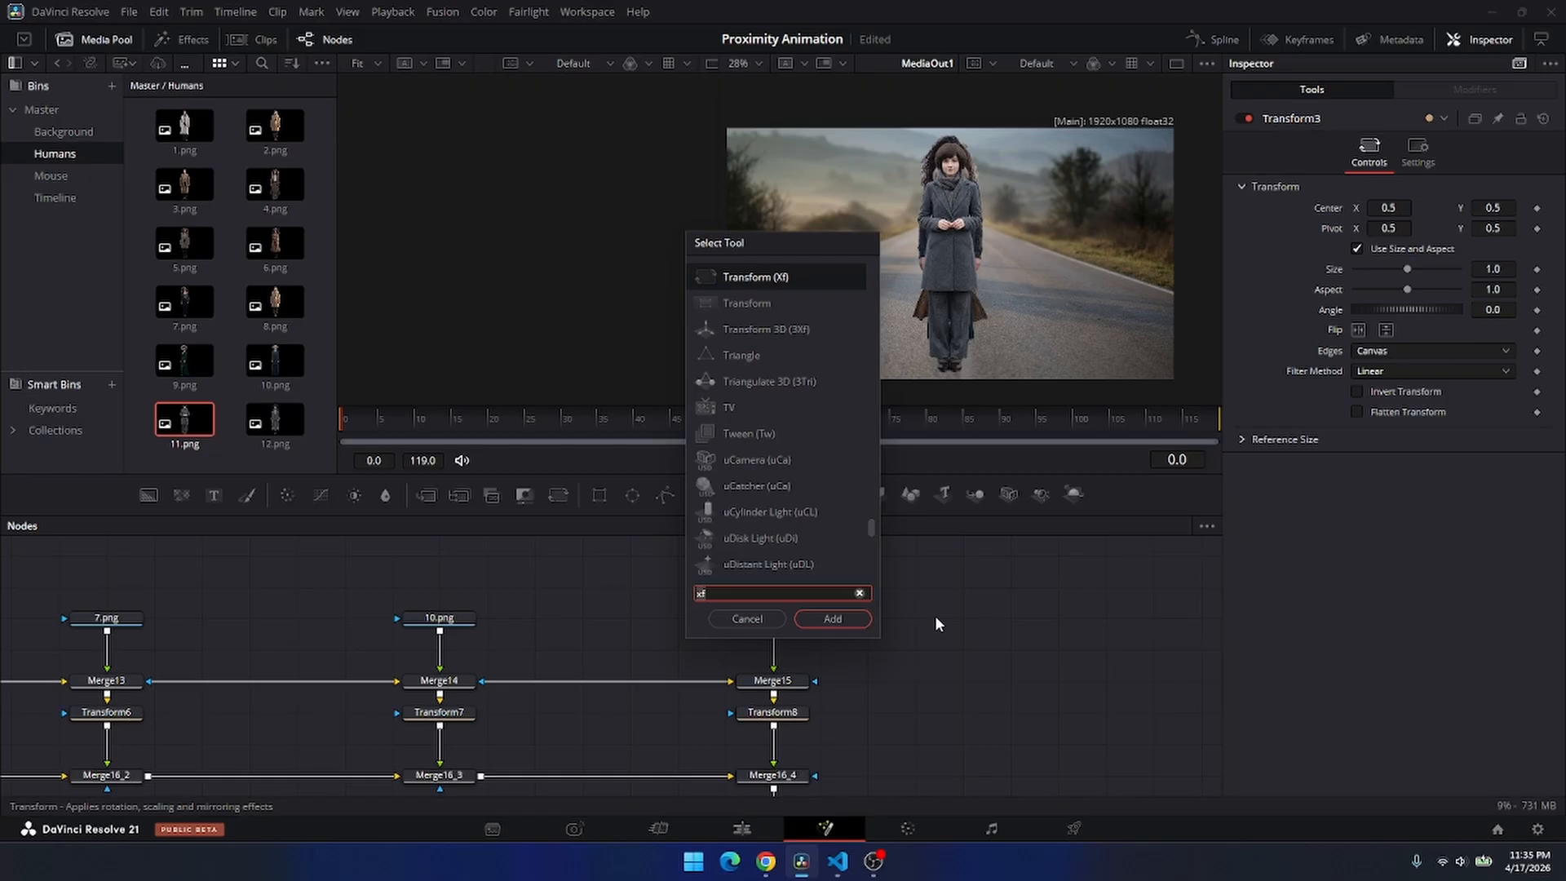
key("Return")
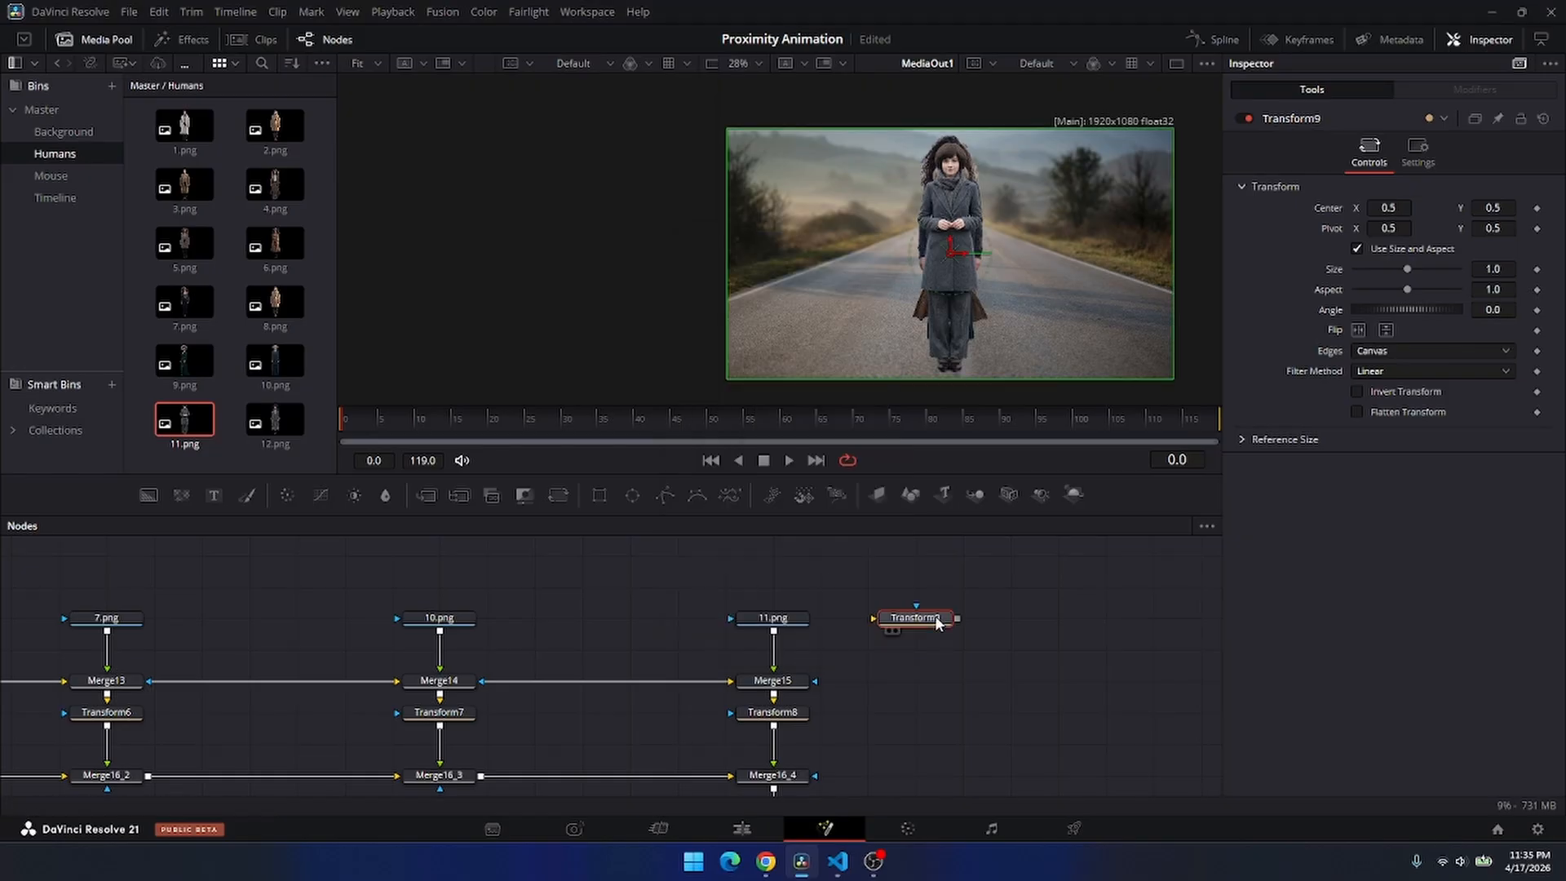
scroll(902, 703, "down", 4)
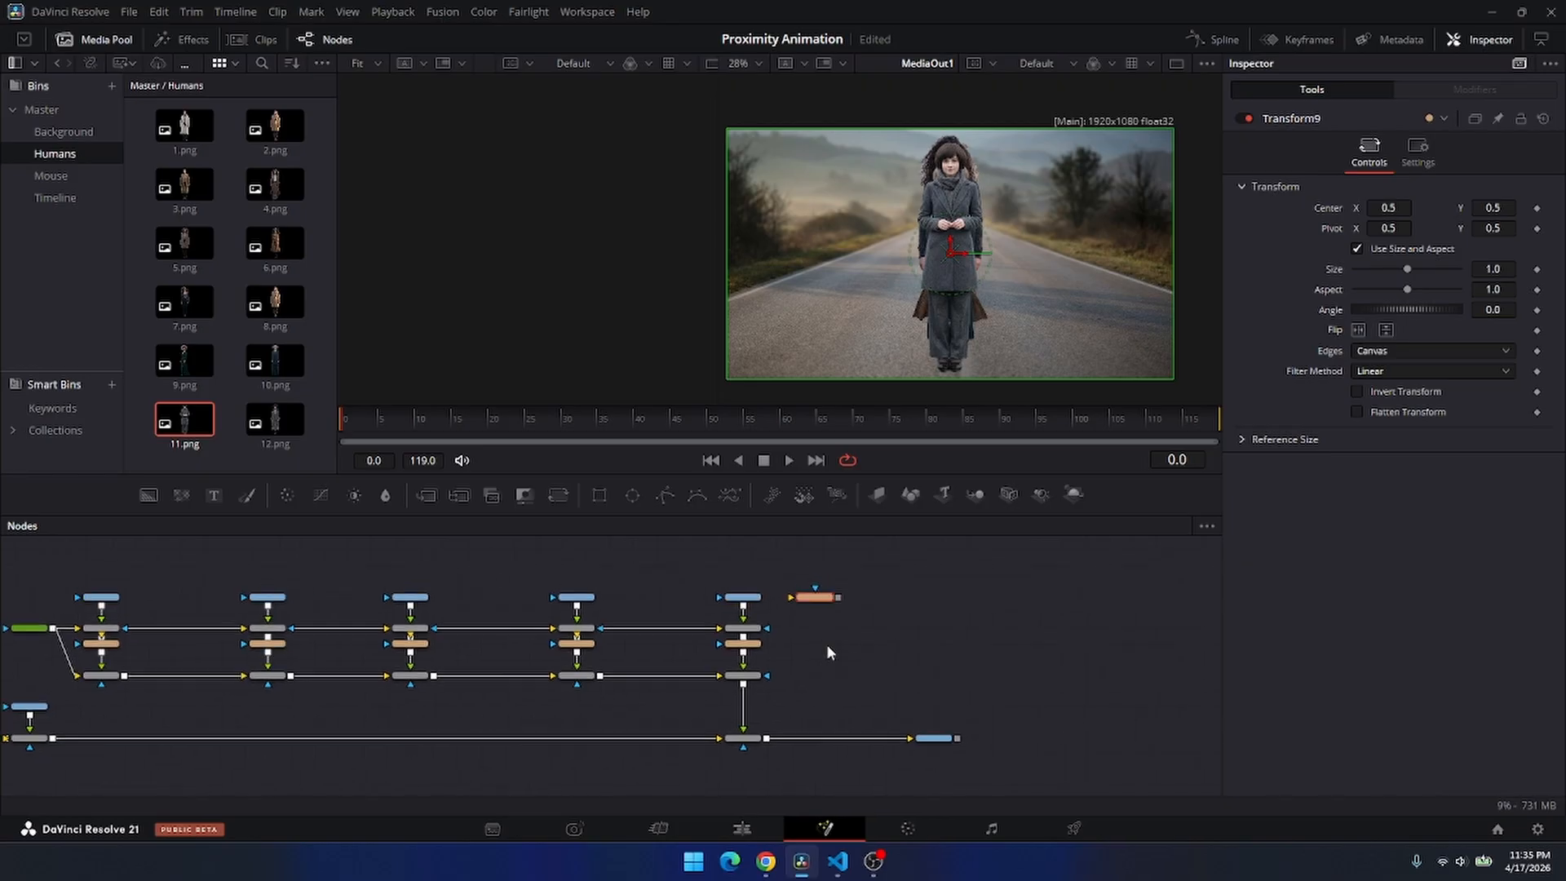
left_click_drag(832, 599, 858, 677)
Merge Mouse Icon.png through the new Transform over the composite before MediaOut1, sized about 0.42 and centered near X 0.52, Y 0.24.
left_click(50, 178)
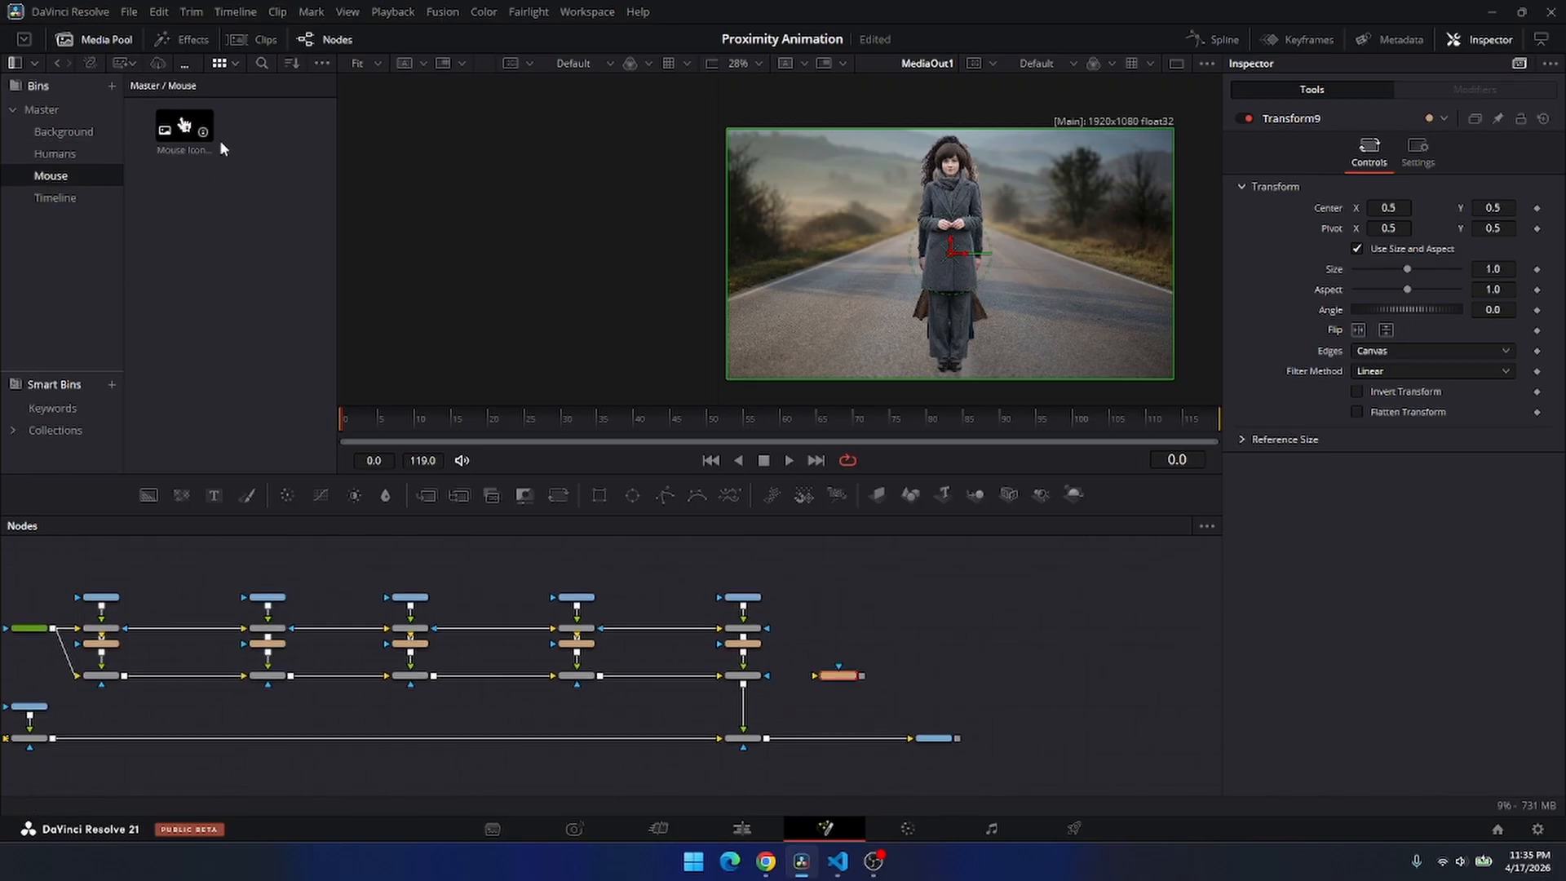
left_click_drag(181, 137, 765, 738)
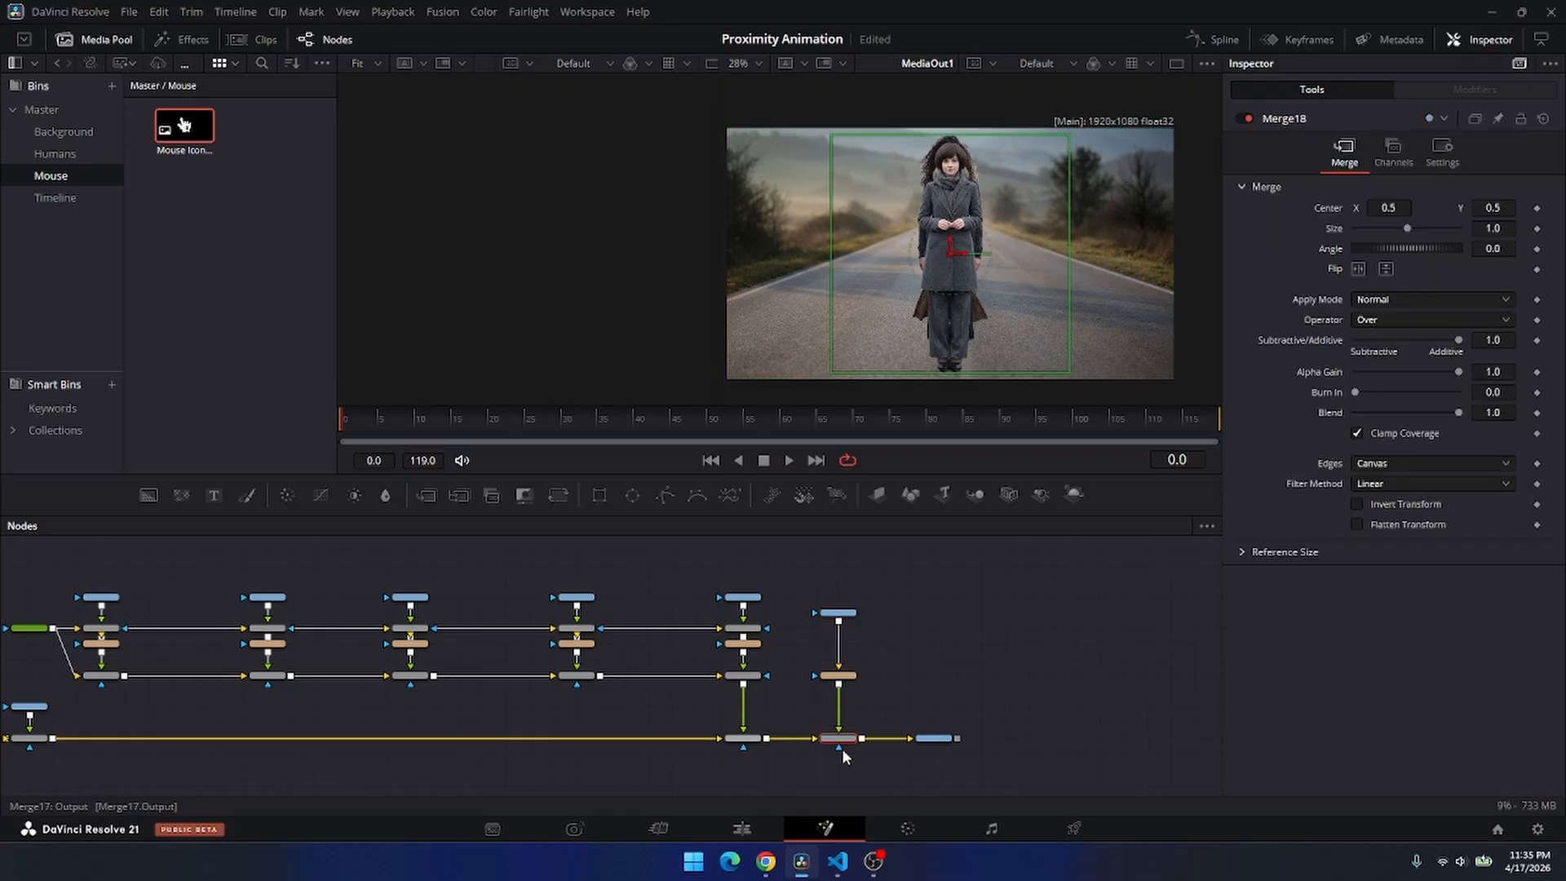
left_click_drag(938, 137, 939, 204)
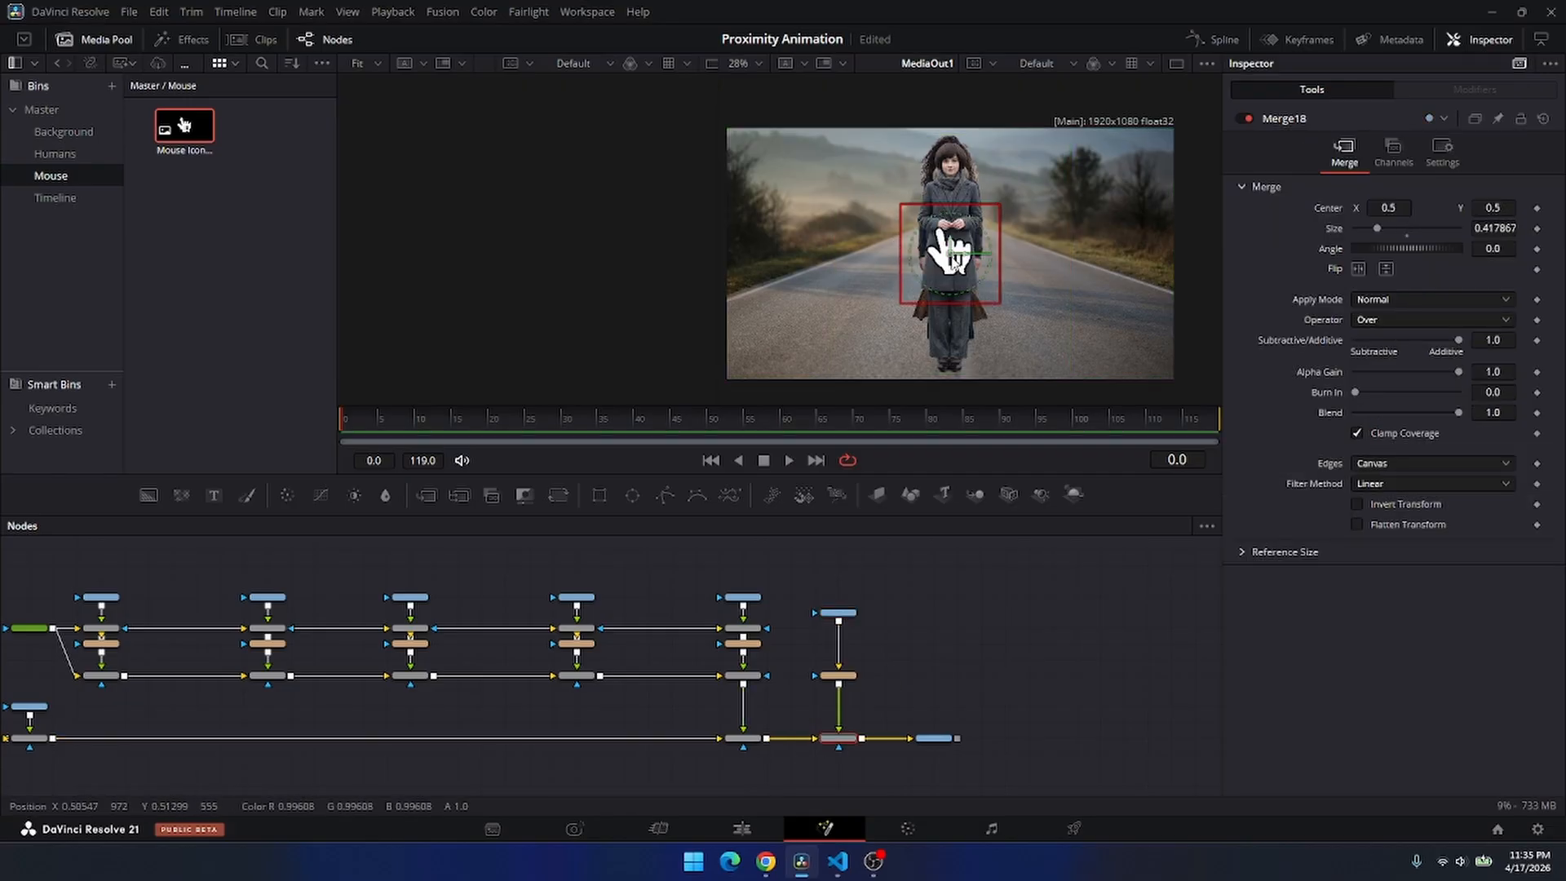
left_click_drag(952, 260, 959, 324)
Rename the Transform node below Mouse Icon.png as Mouse_C.
scroll(898, 678, "up", 3)
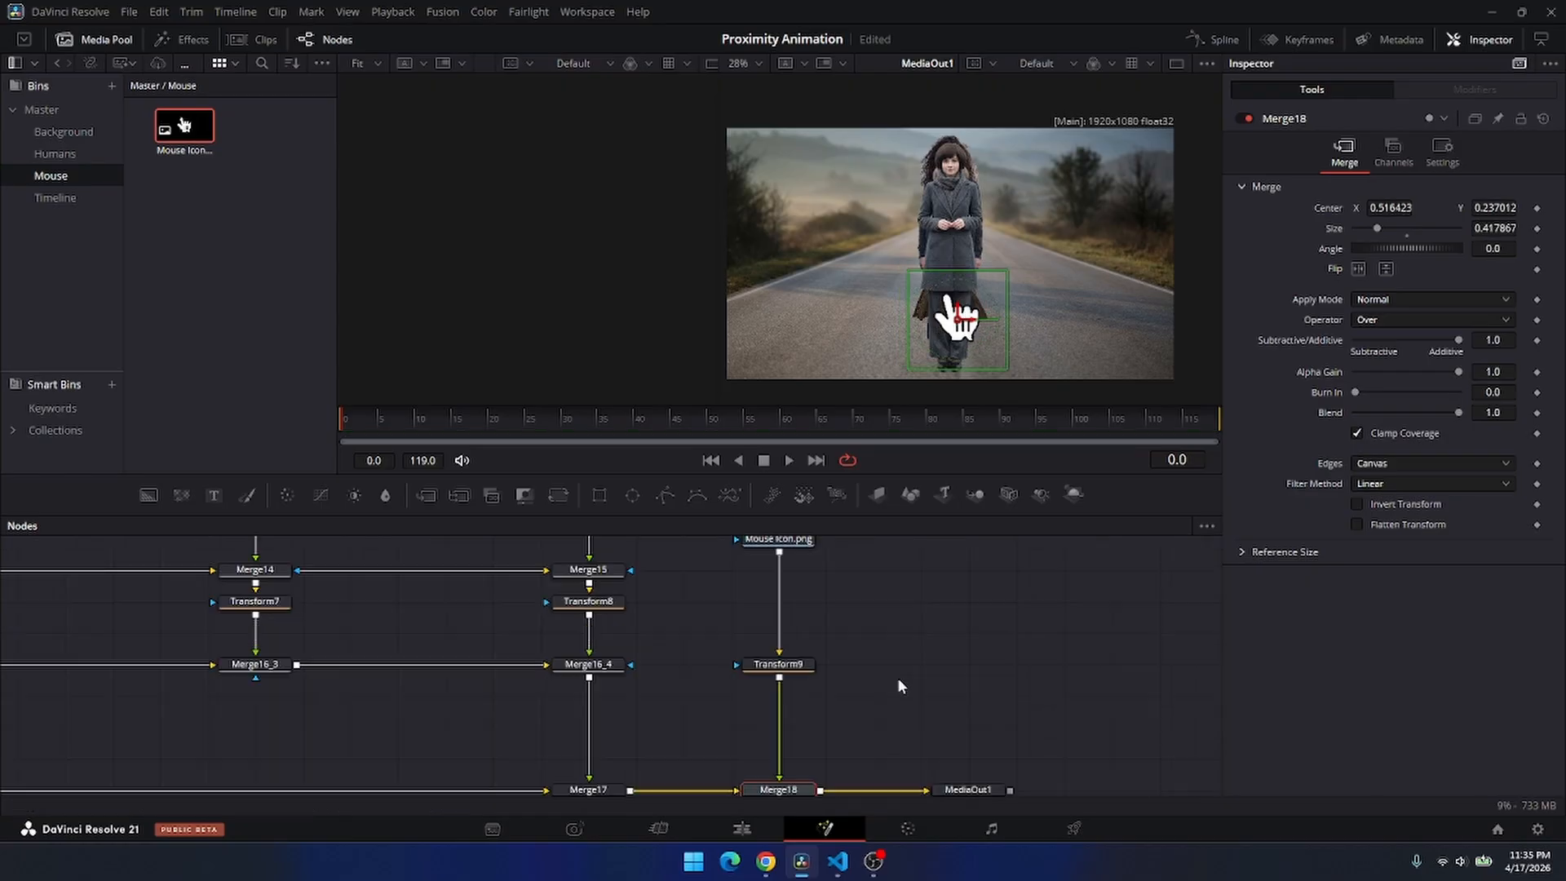
mouse_move(862, 668)
left_mouse_down()
mouse_move(887, 650)
mouse_move(879, 694)
left_mouse_up()
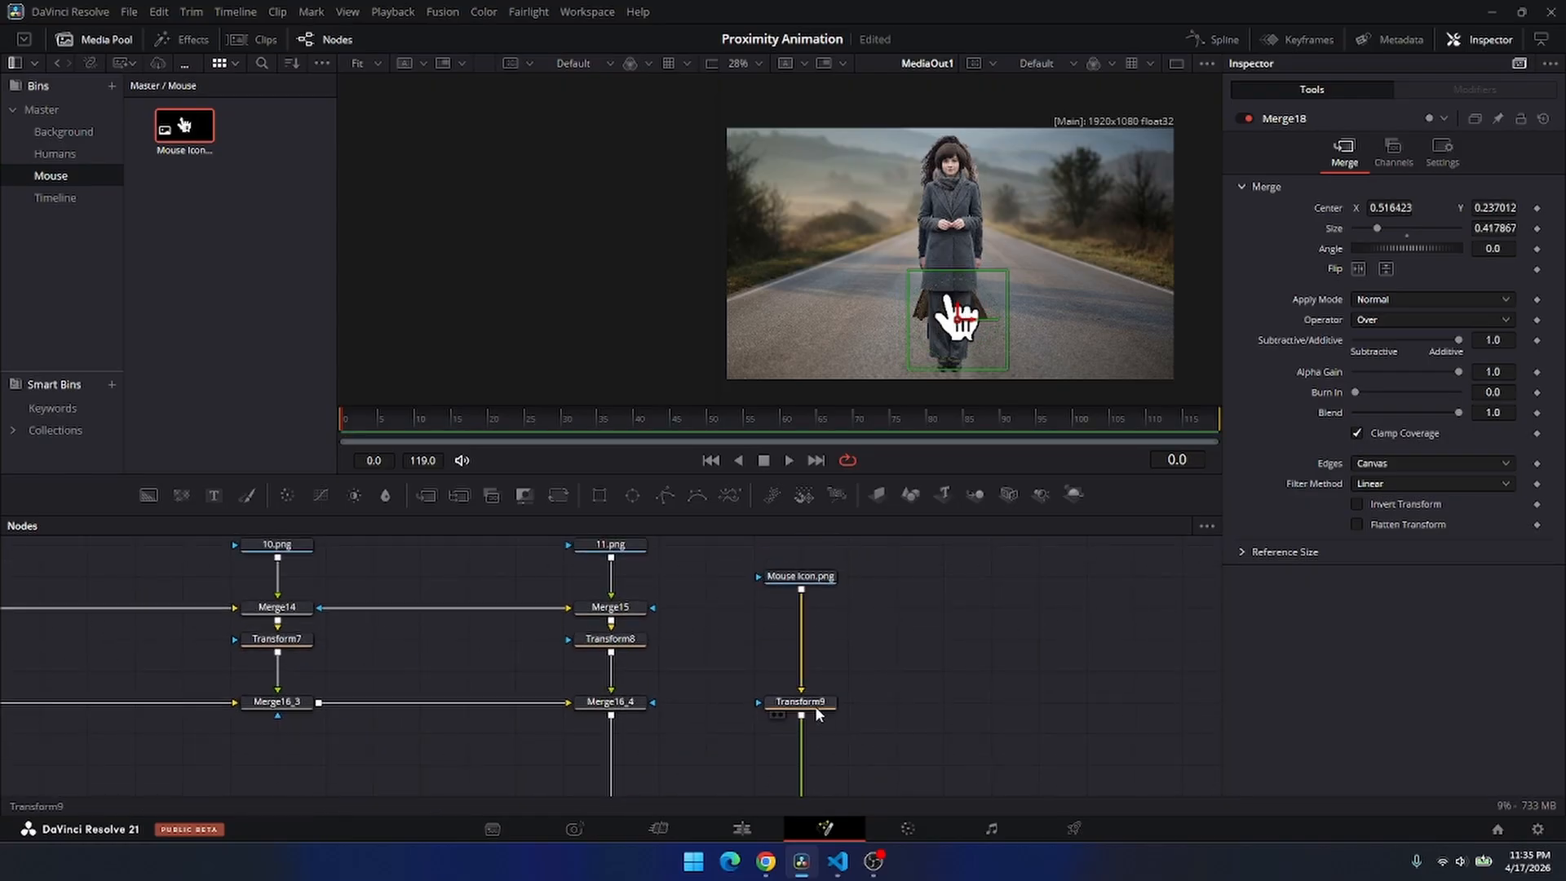
left_click(815, 706)
key("F2")
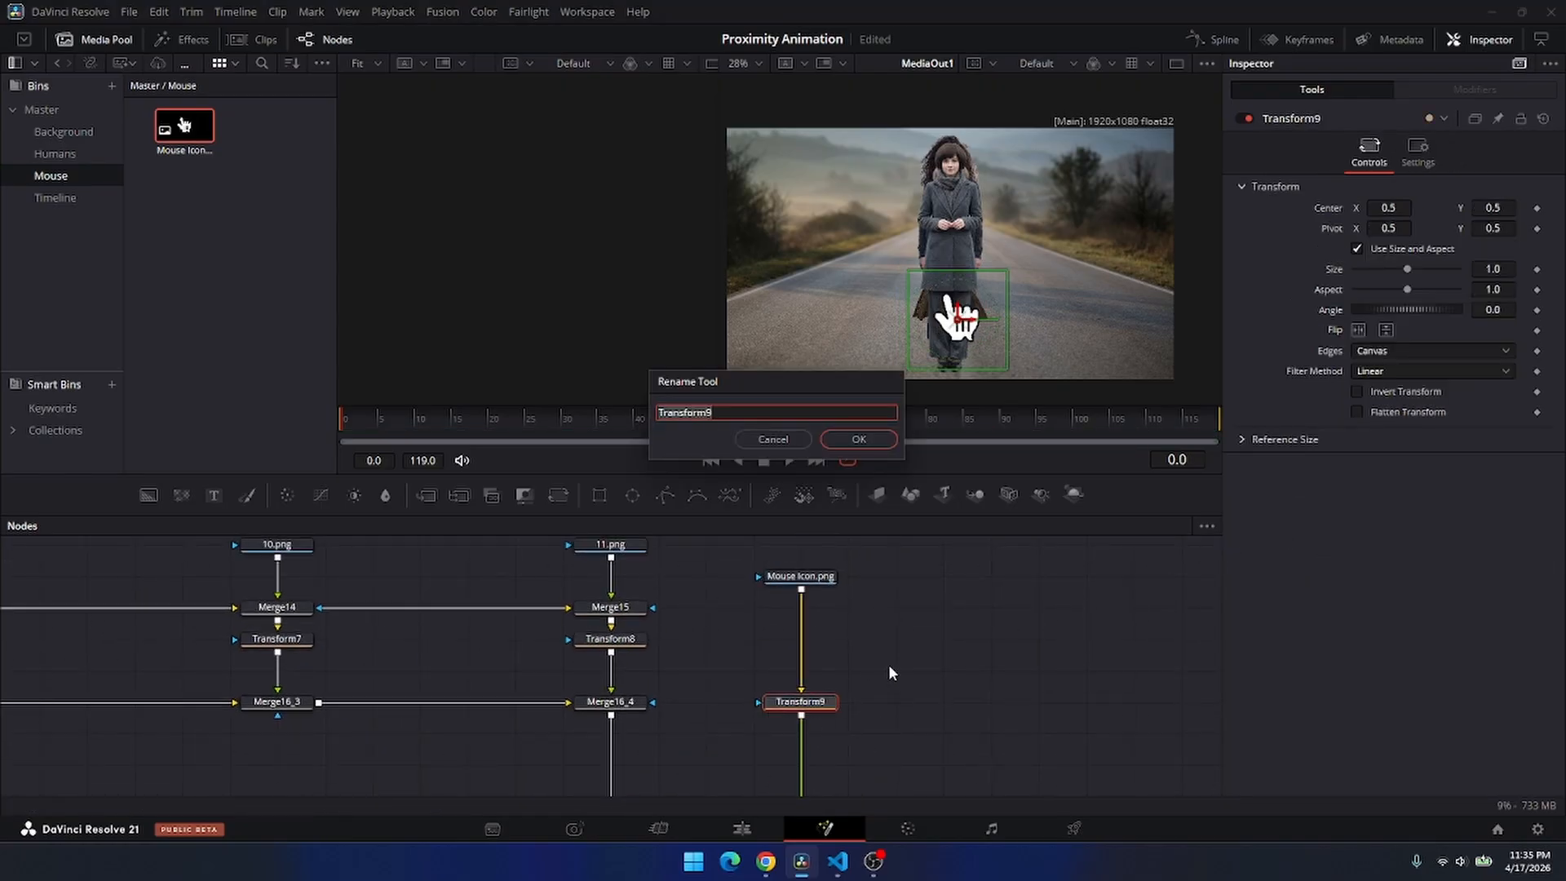
type("Mouse_C")
key("Return")
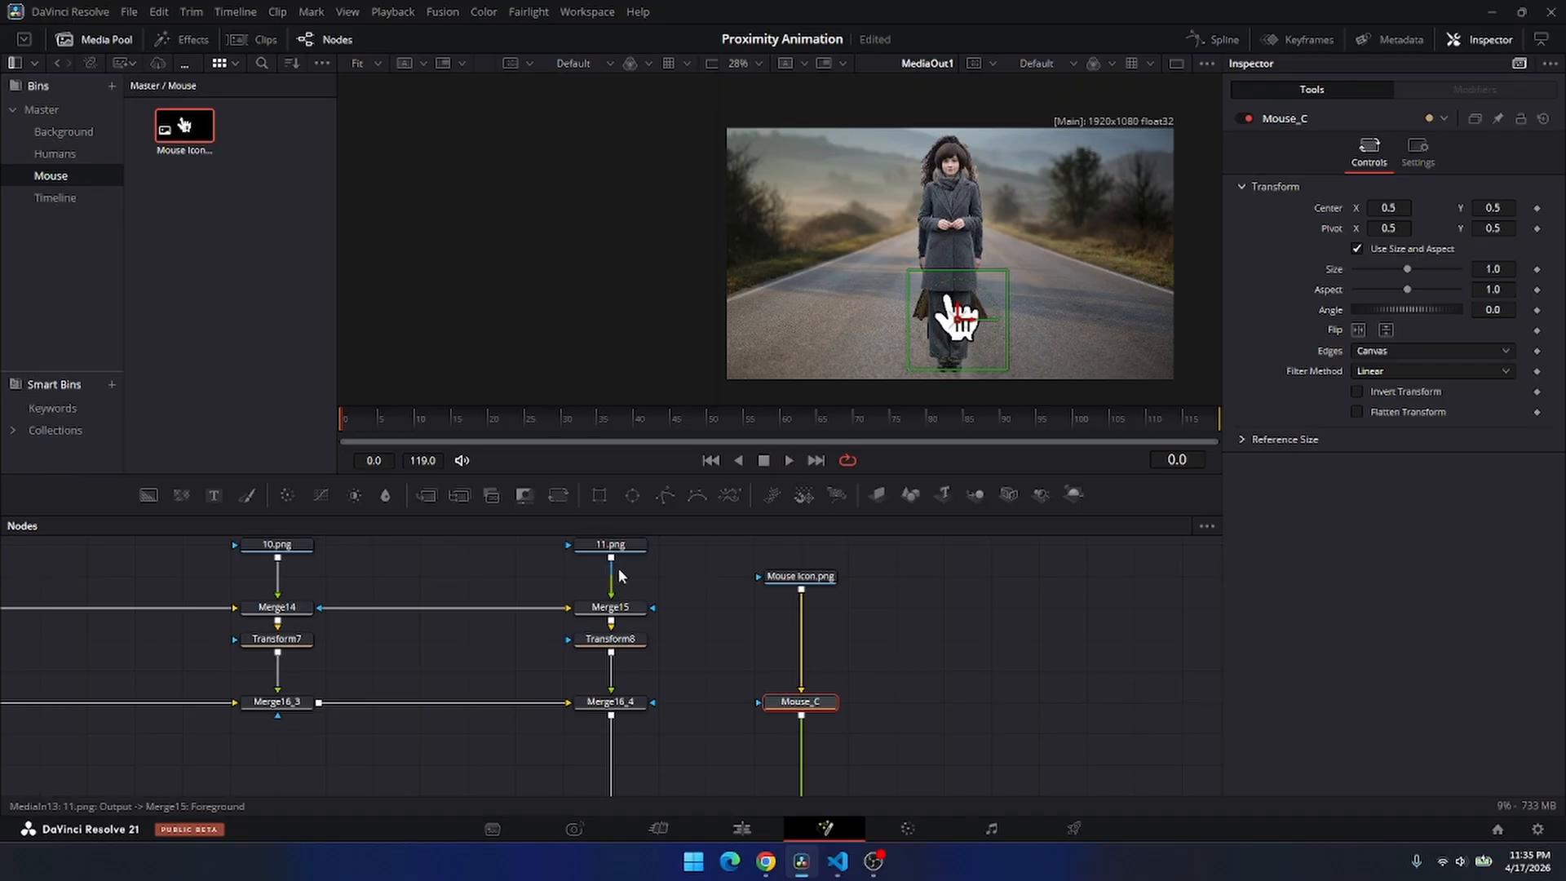
Add an unconnected Alpha Divide node above the mouse icon column and rename it Cont.
scroll(892, 644, "down", 3)
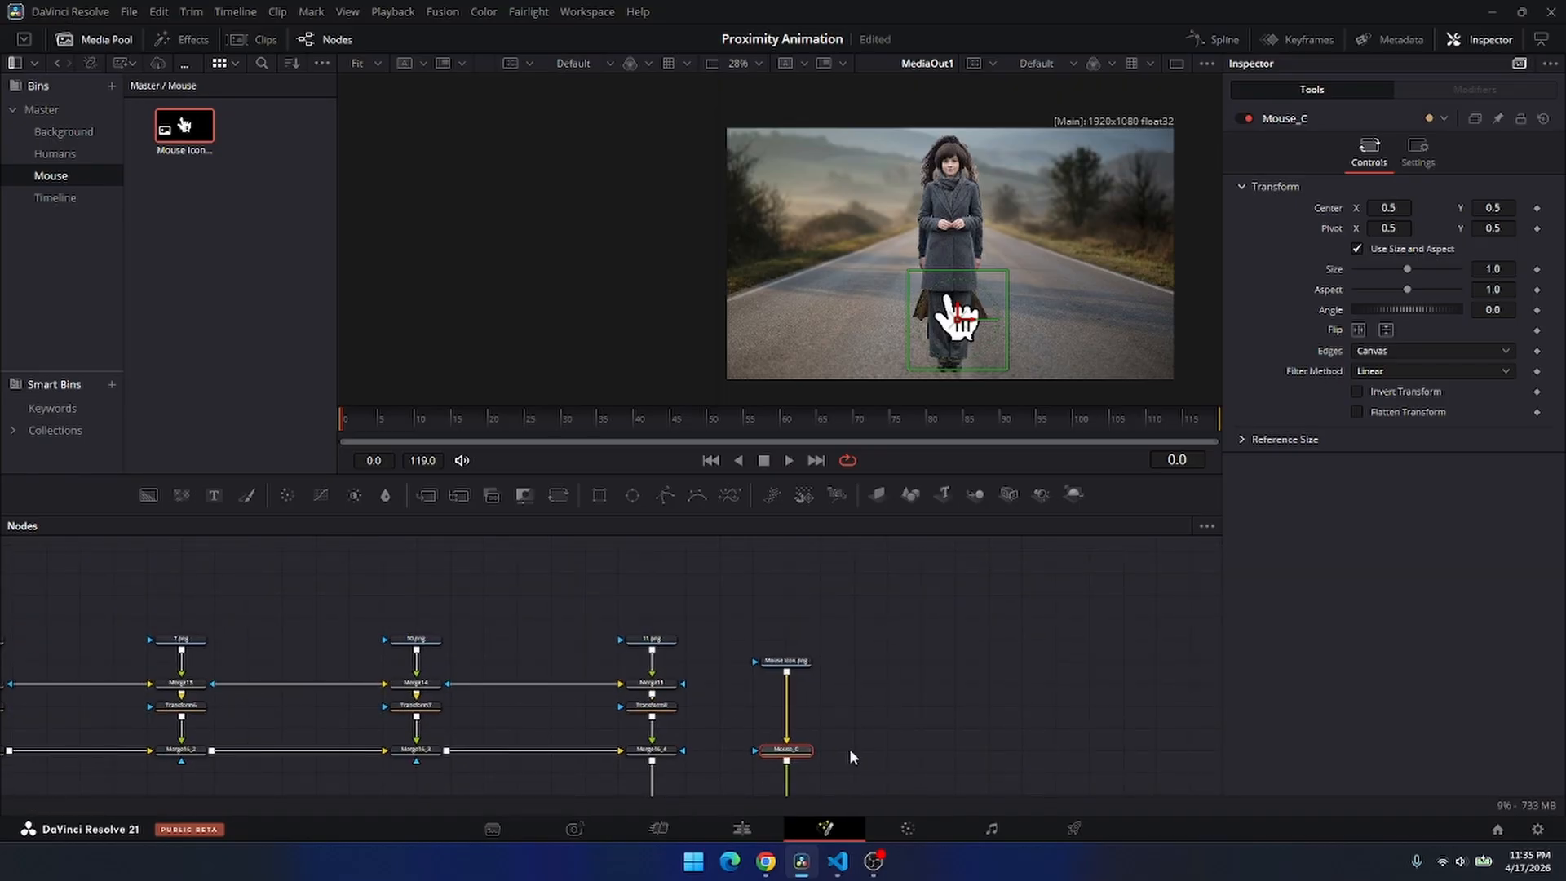
left_click(784, 752)
left_click(870, 633)
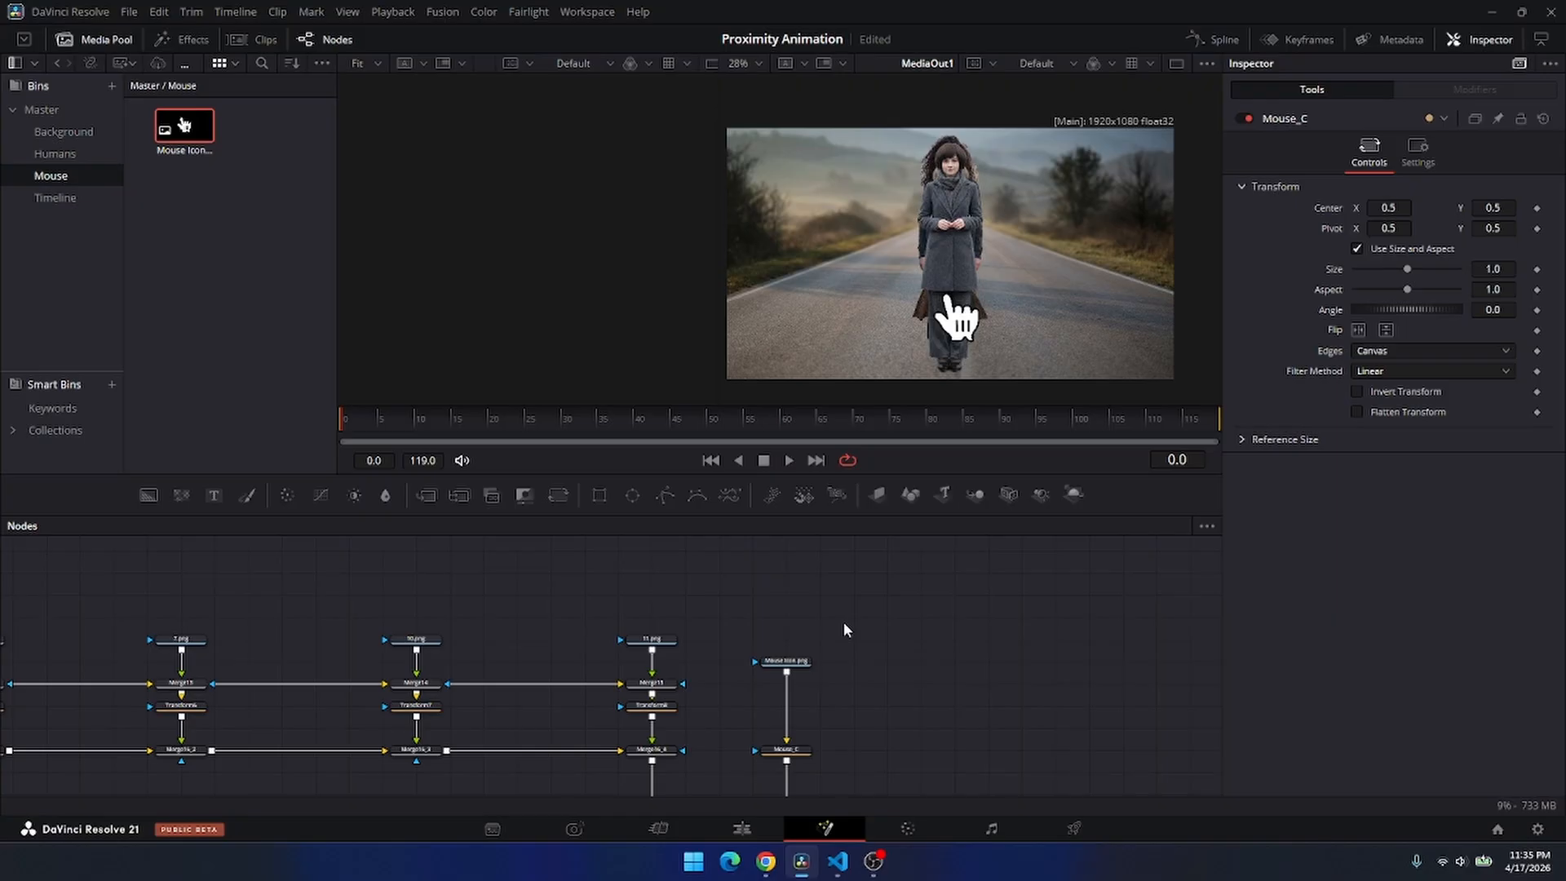
key("shift+space")
type("A")
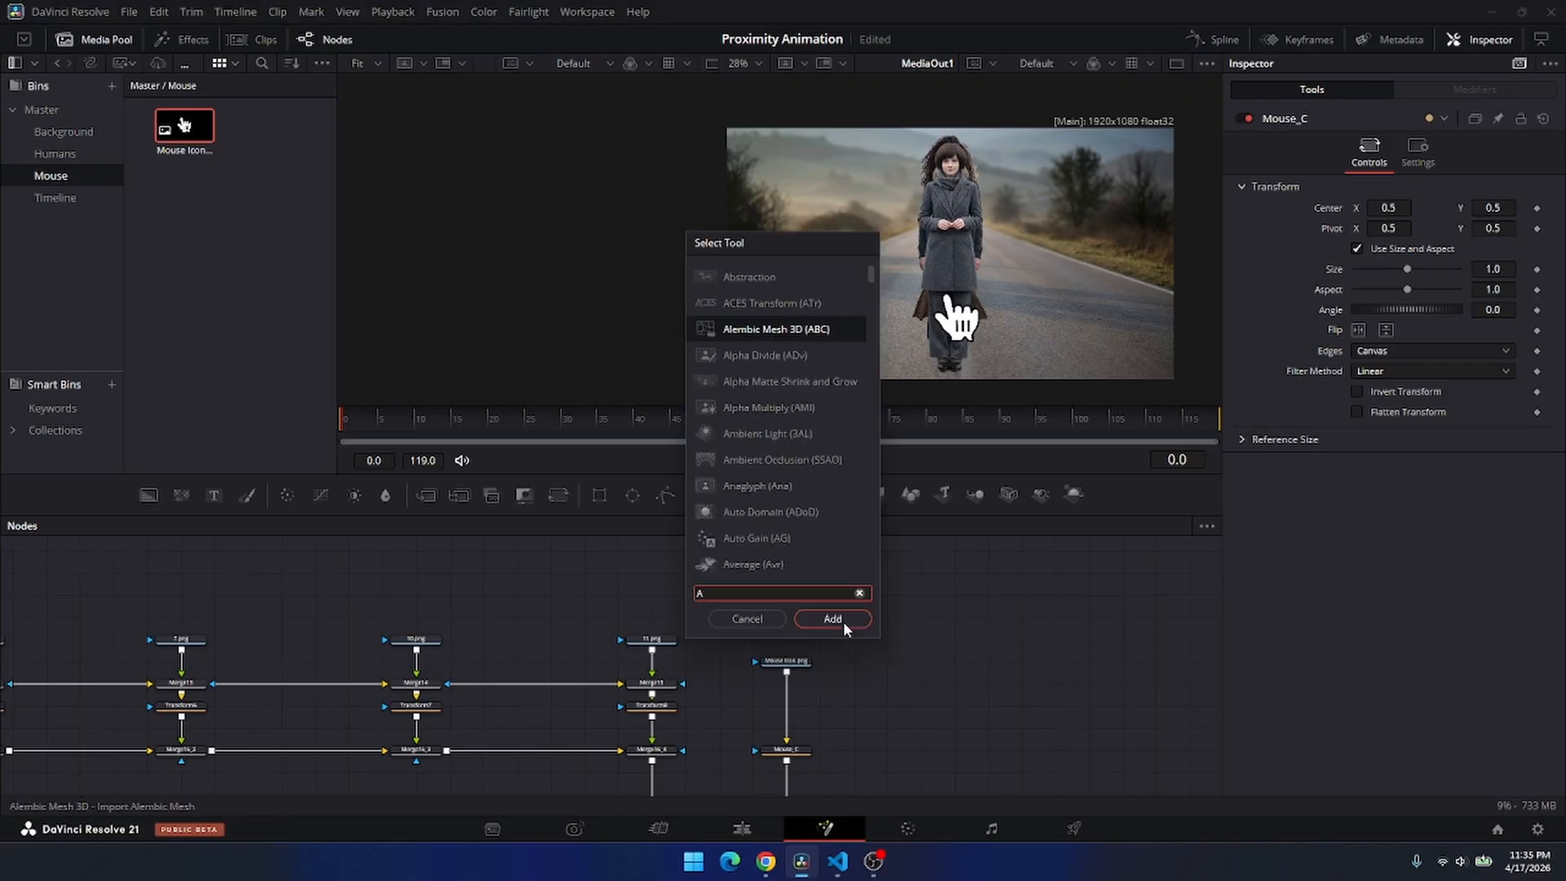
type("lpha")
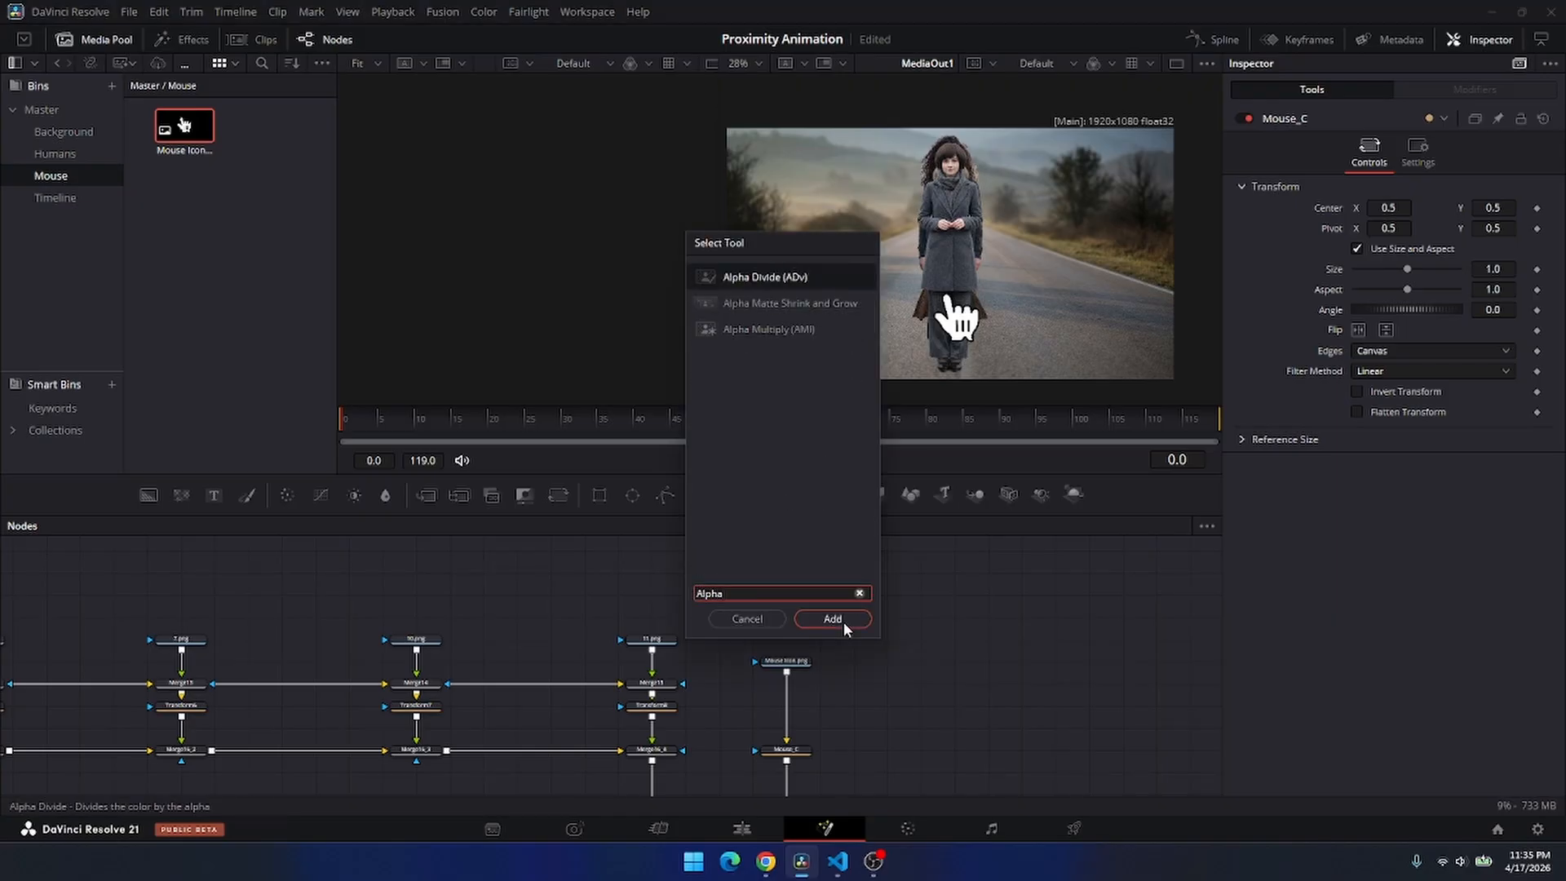
left_click(843, 621)
key("F2")
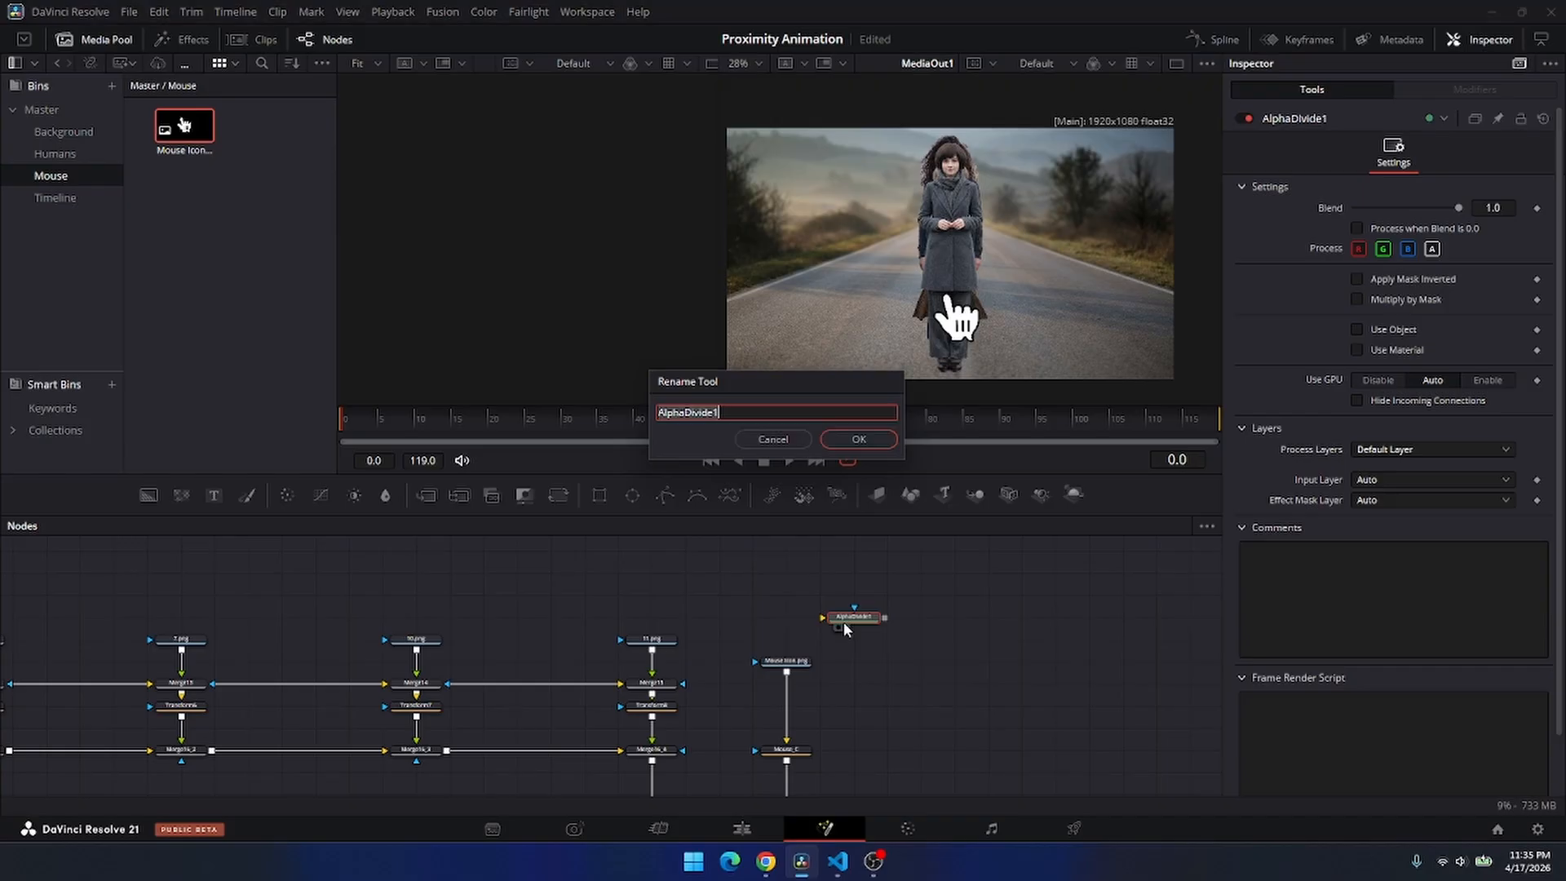
type("Cont")
key("Return")
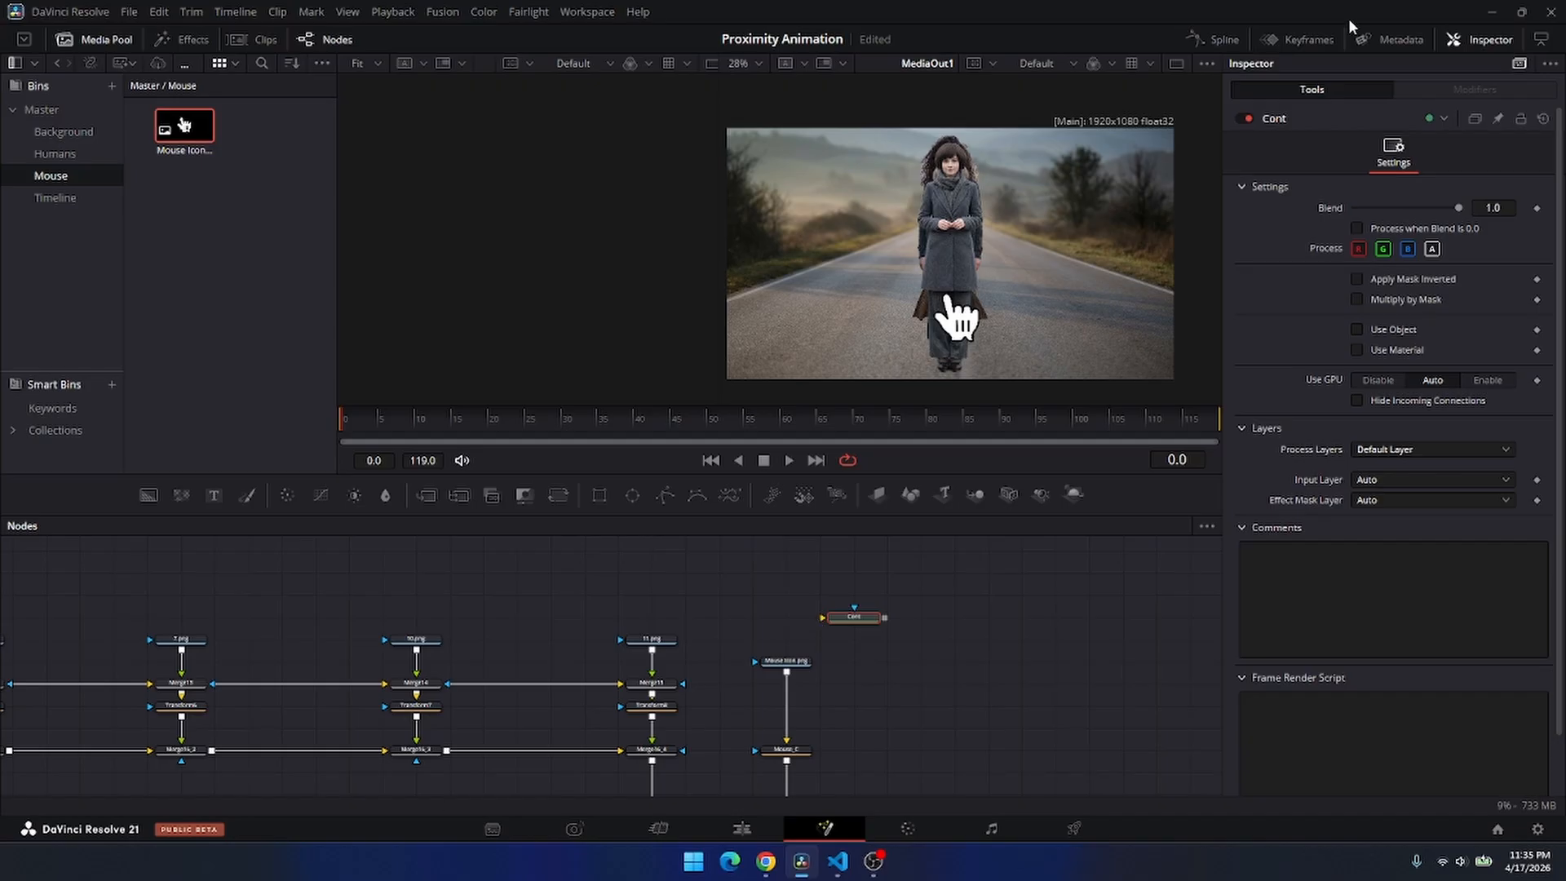
Add a number control named Distance to the Cont node's User page, using SliderControl with a default of 0.1.
right_click(1292, 114)
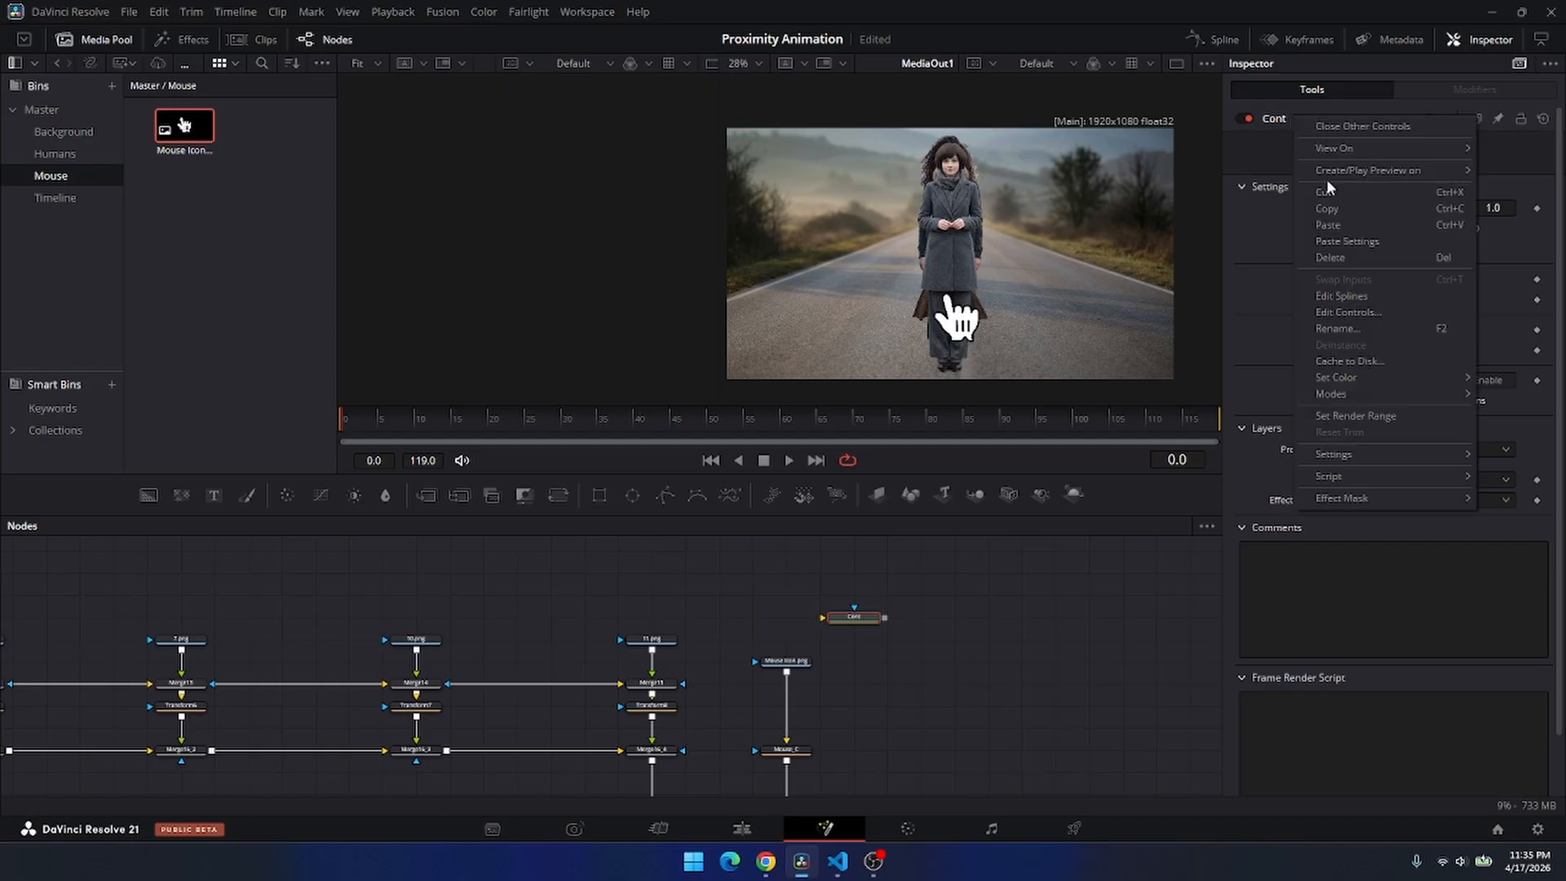
left_click(1351, 314)
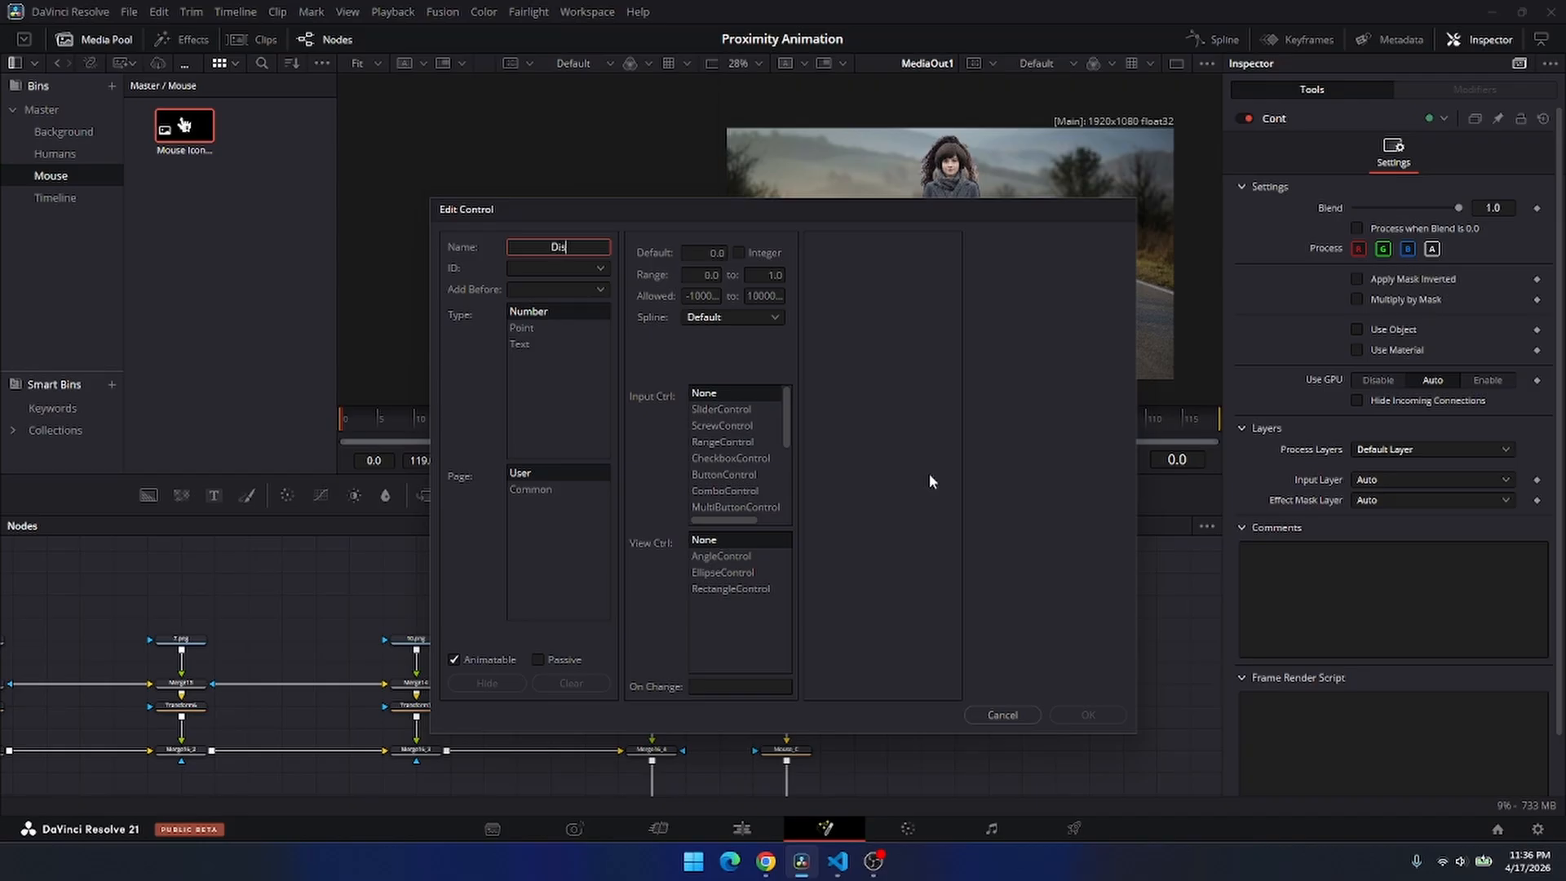
type("Distance")
key("Tab")
left_click(709, 416)
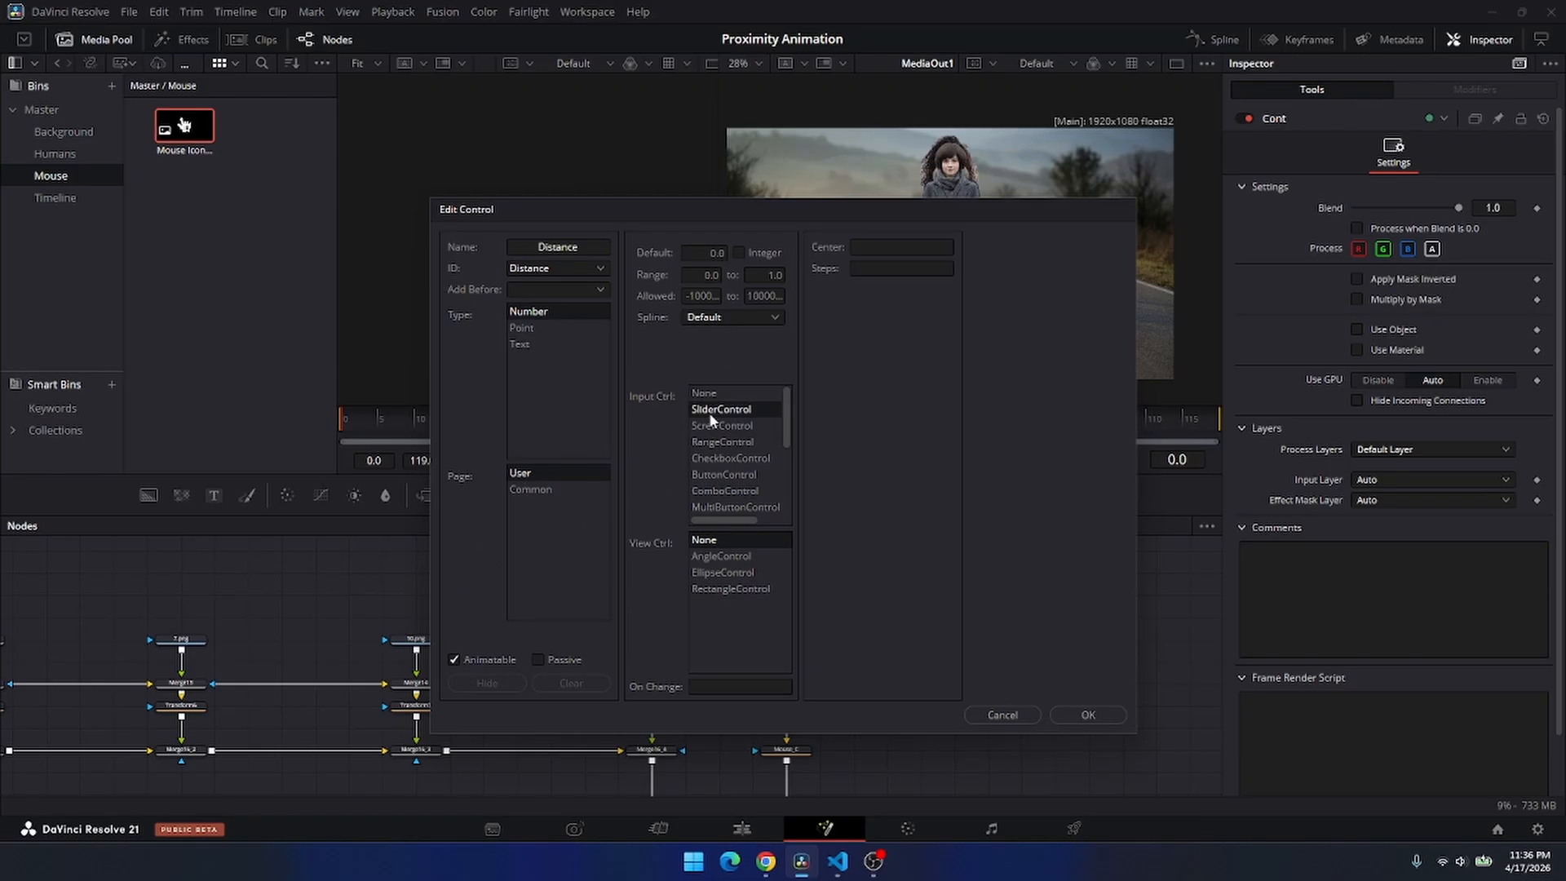
left_click(698, 252)
left_click(699, 275)
left_click(773, 275)
left_click(1088, 715)
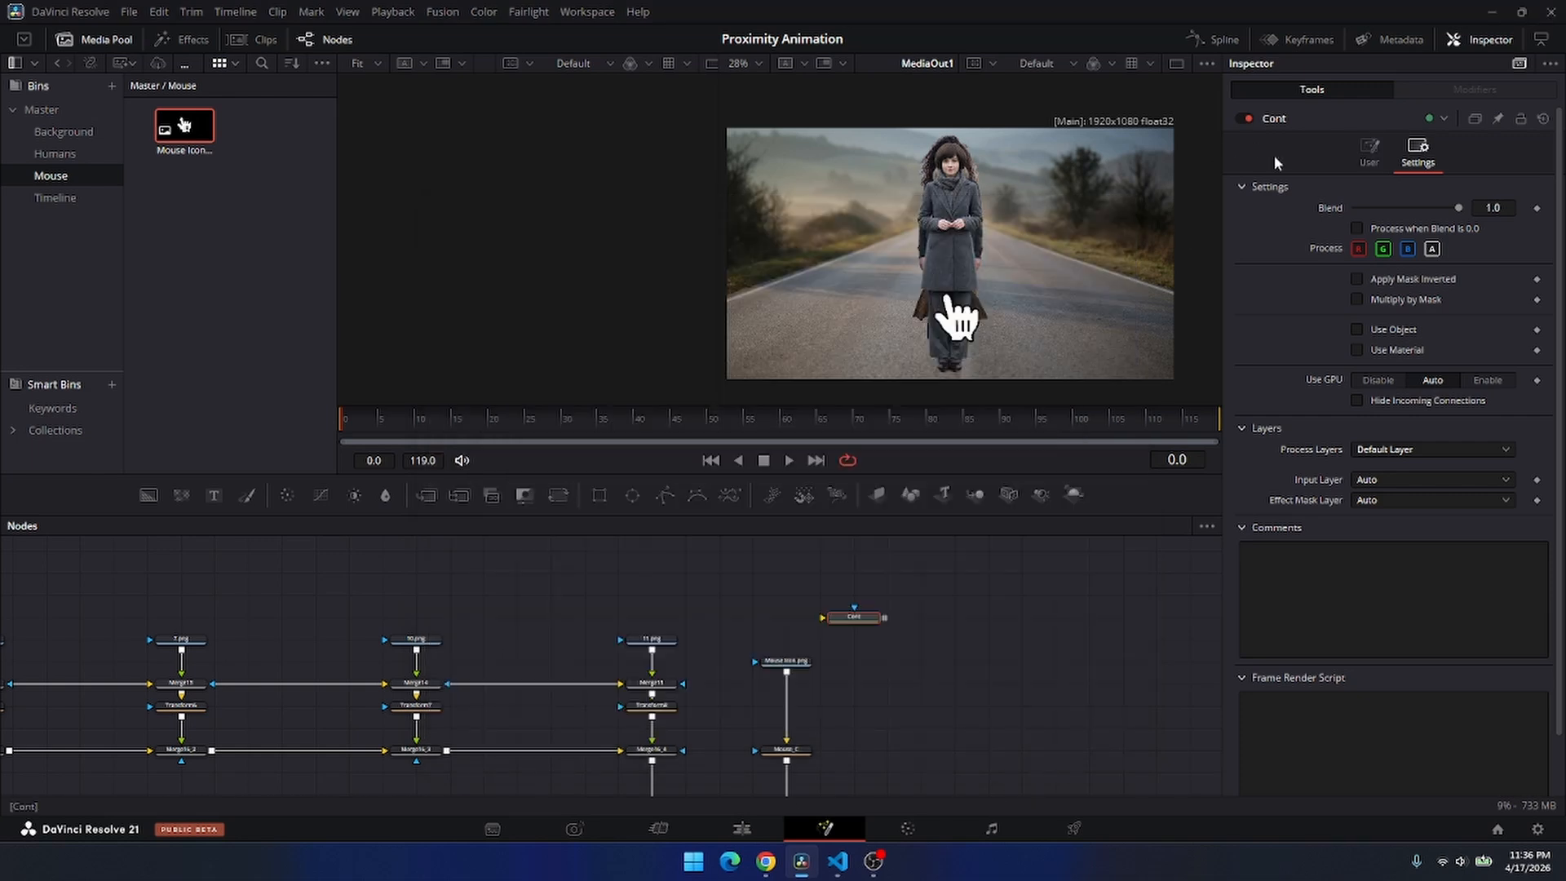
left_click(1372, 151)
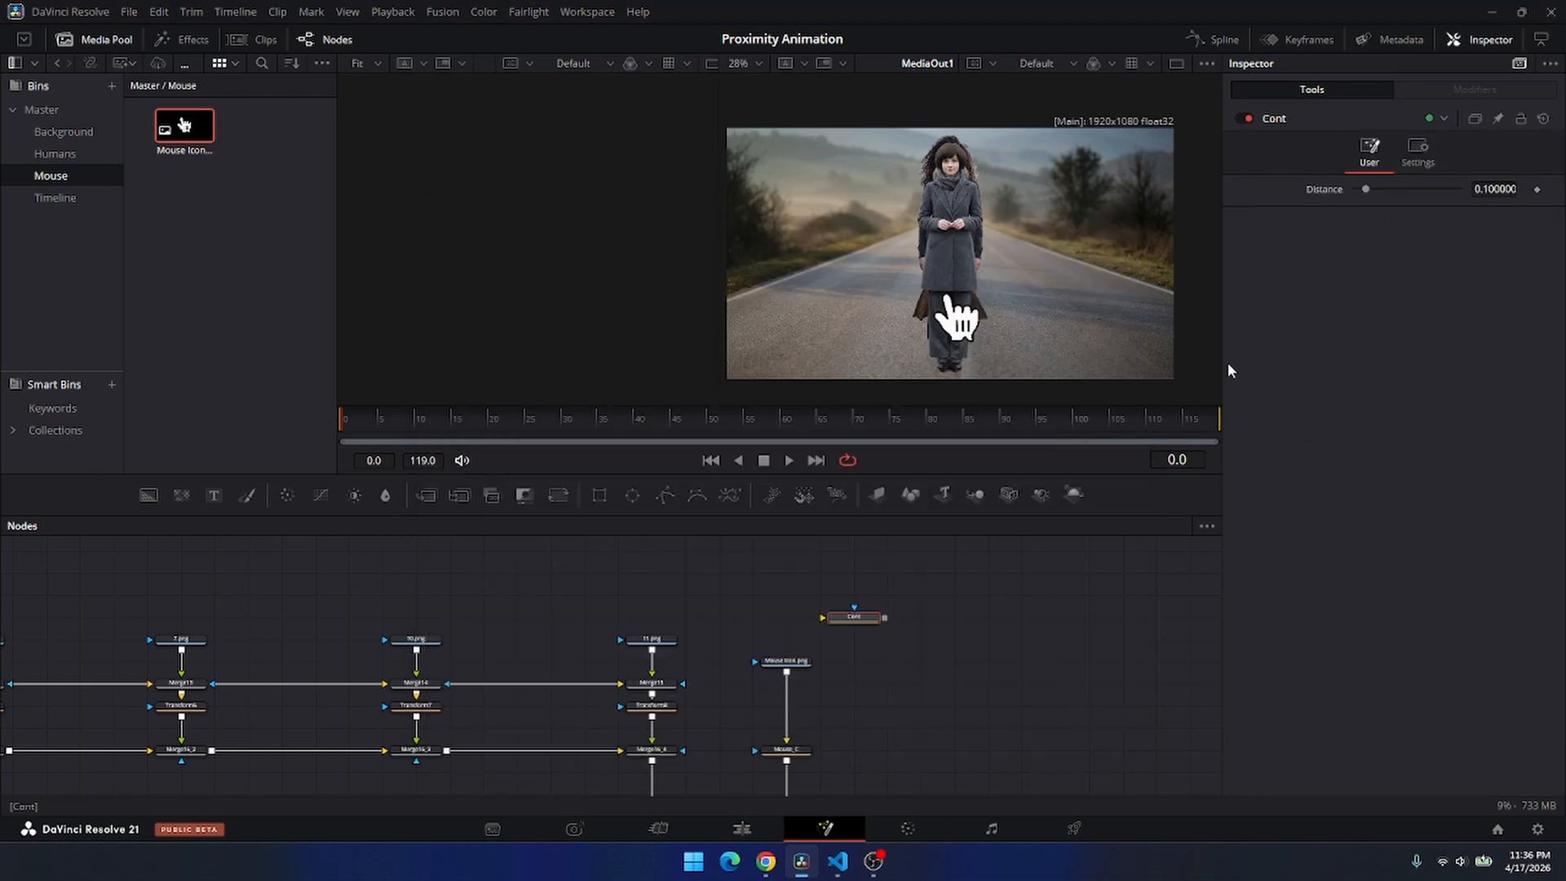
Switch to Visual Studio Code and review the Proximity Y.lua expression, highlighting COntrol.Center.X in the pushX line.
key("super")
left_click(838, 860)
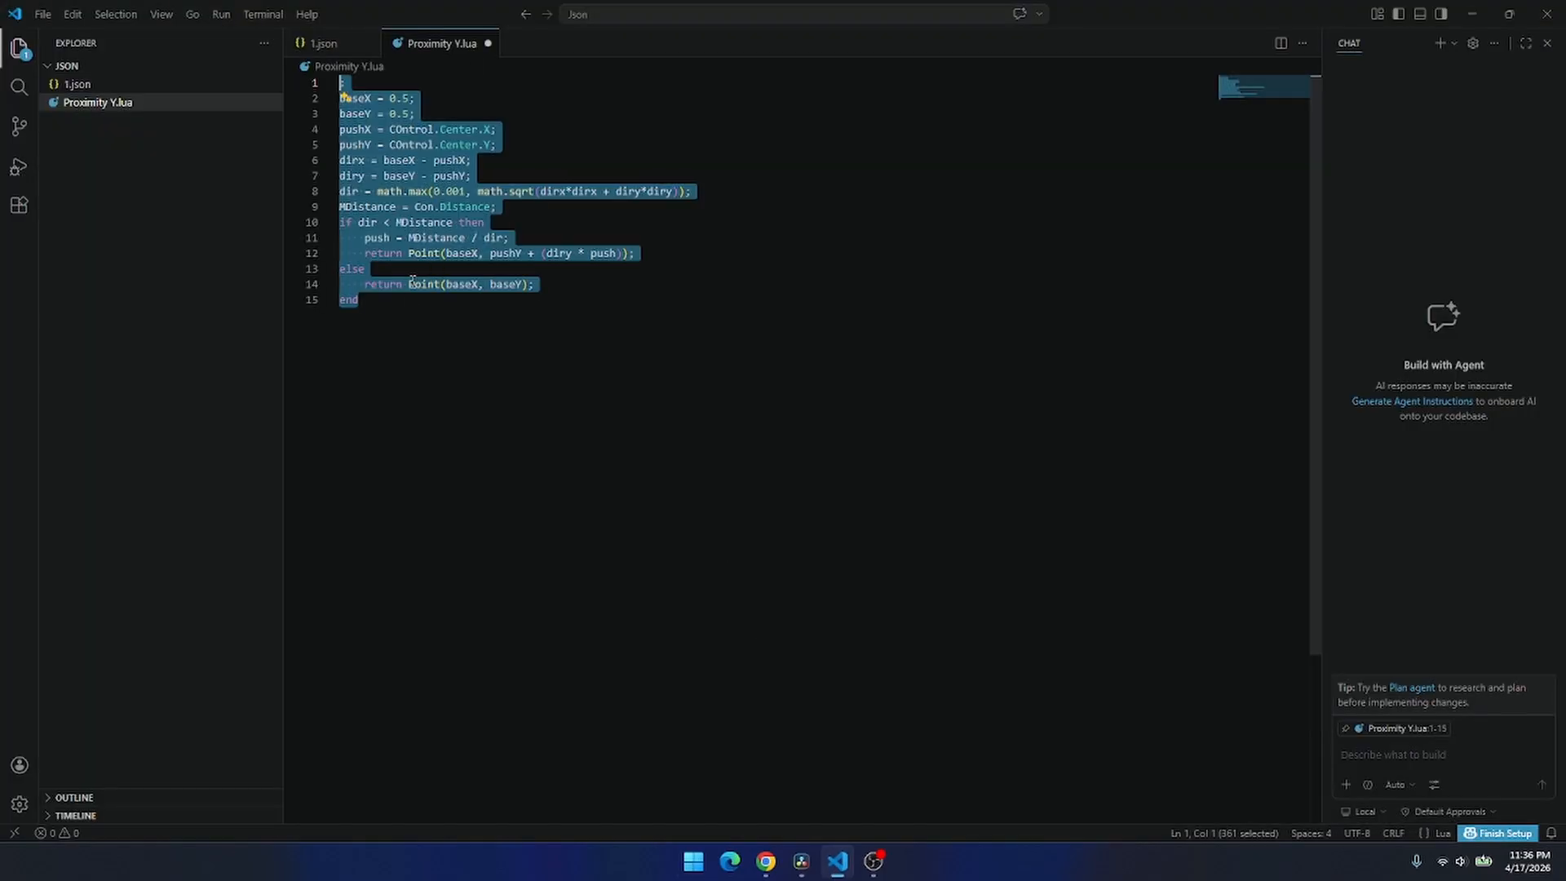
left_click(423, 112)
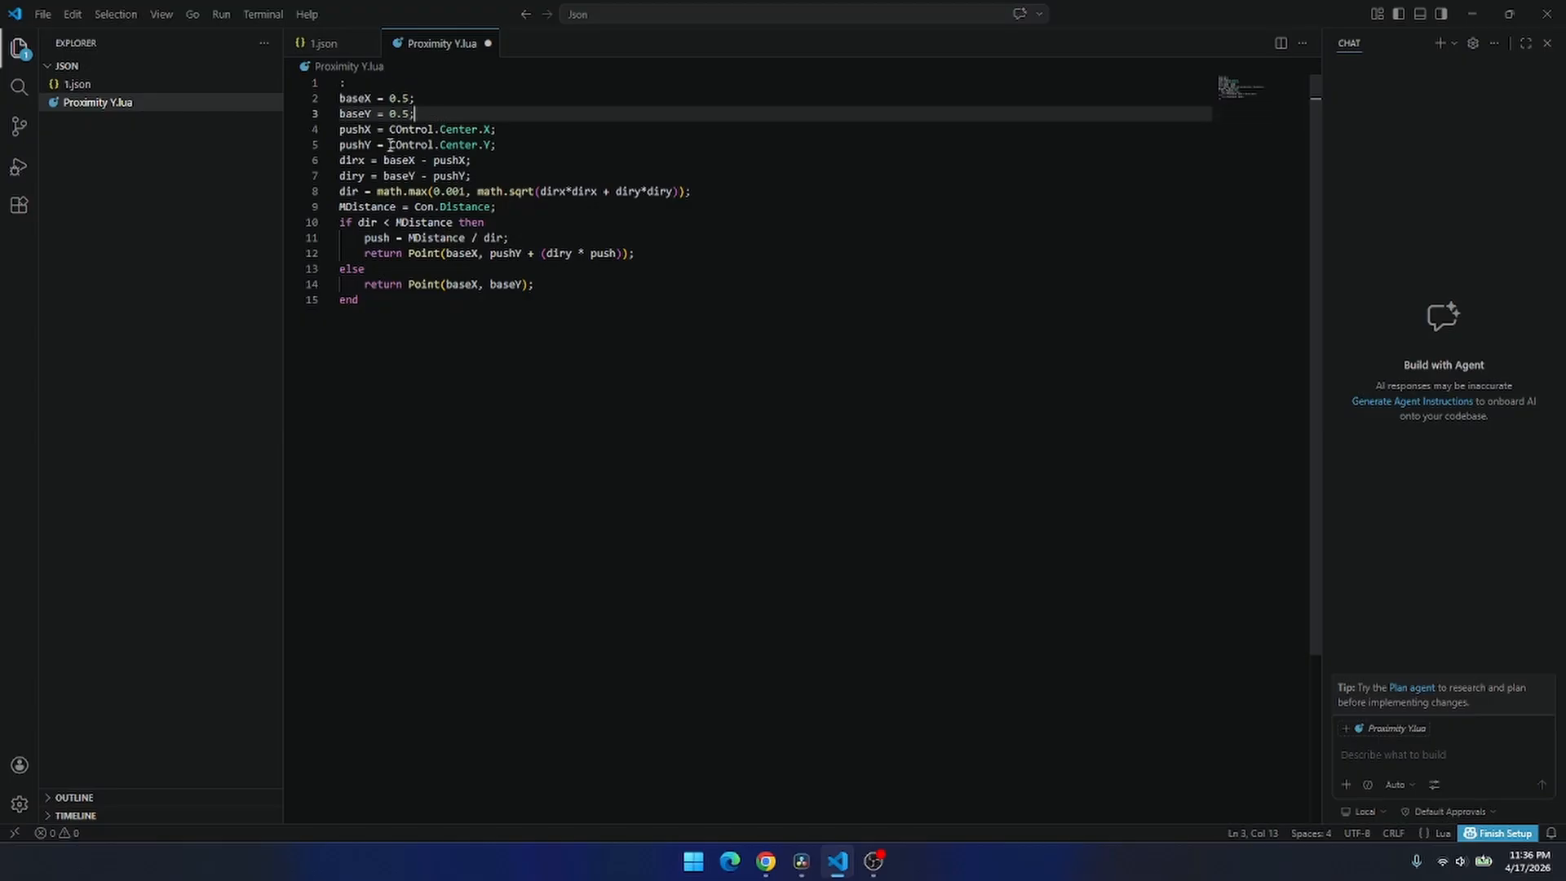
left_click_drag(490, 130, 392, 137)
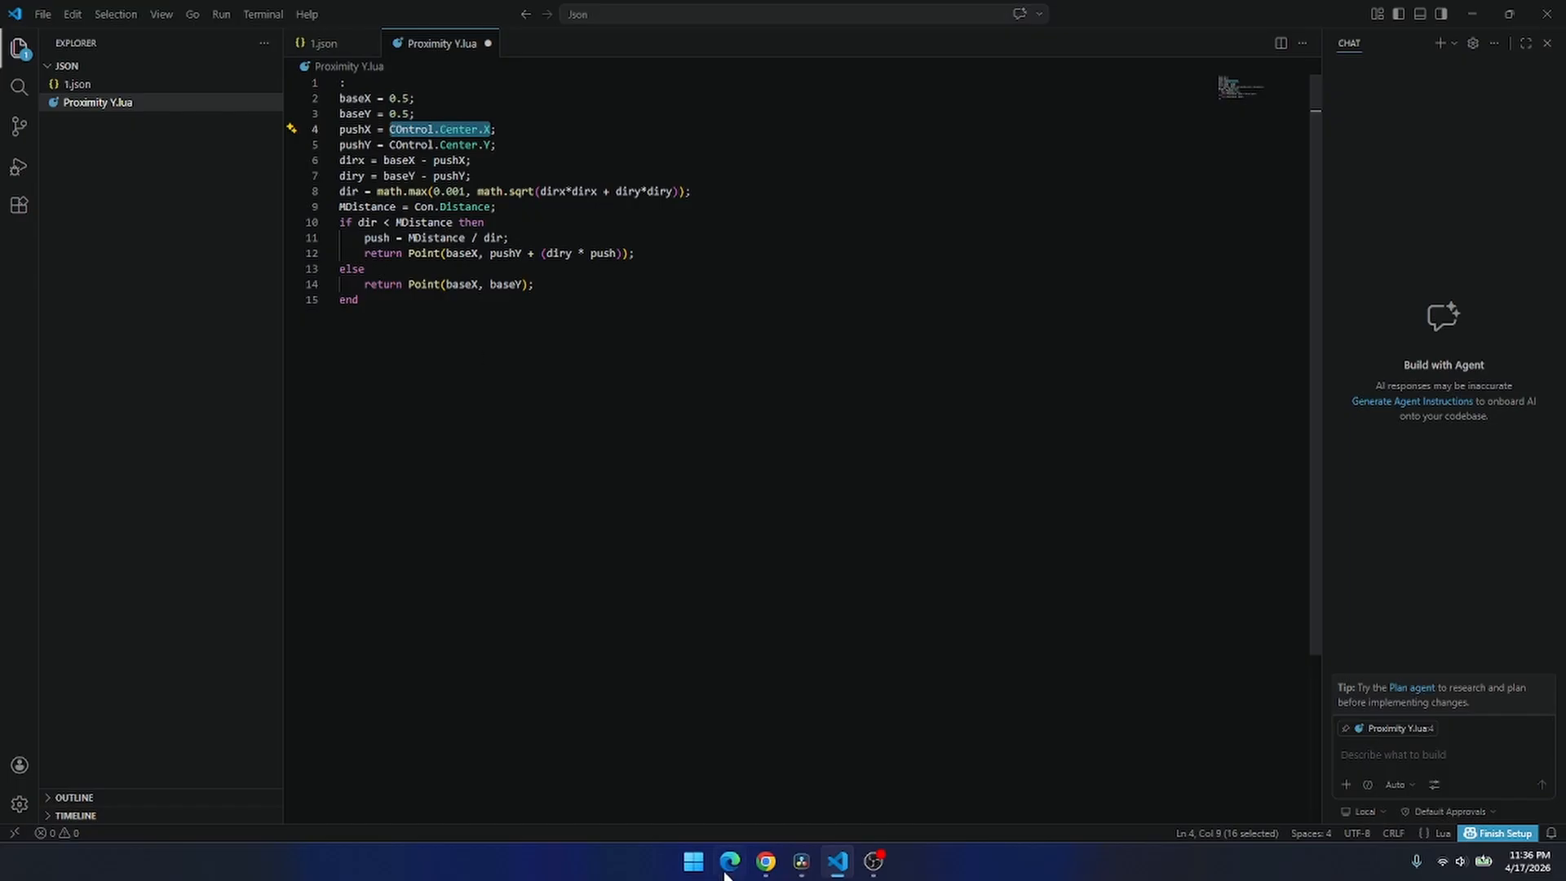
Switch to DaVinci Resolve and check the exact name of the Transform node feeding the mouse icon's merge, without renaming it.
left_click(801, 862)
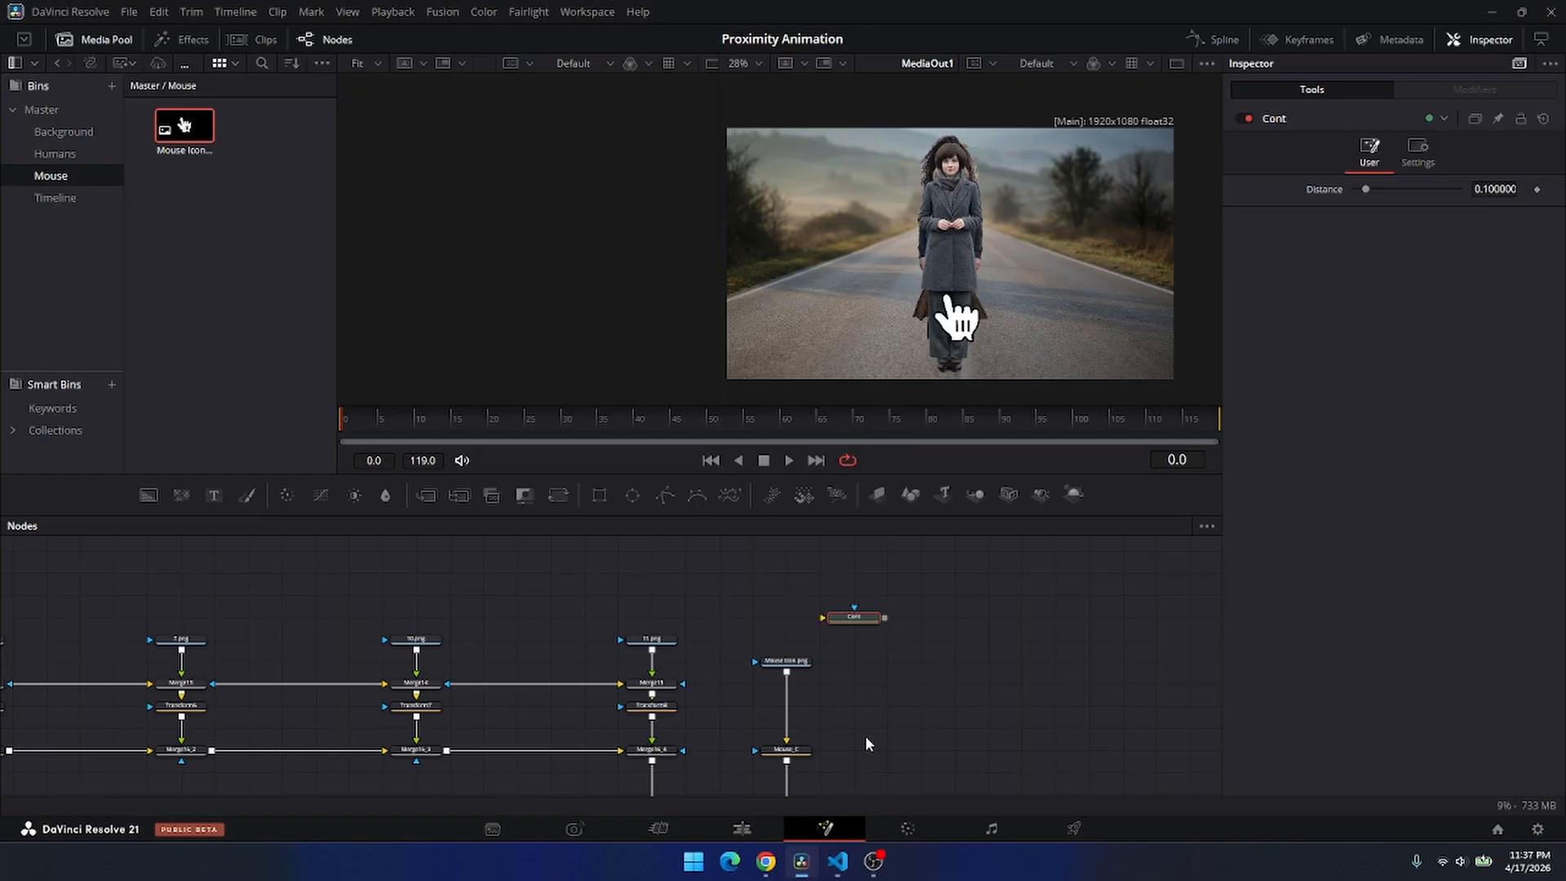
left_click_drag(852, 725, 816, 600)
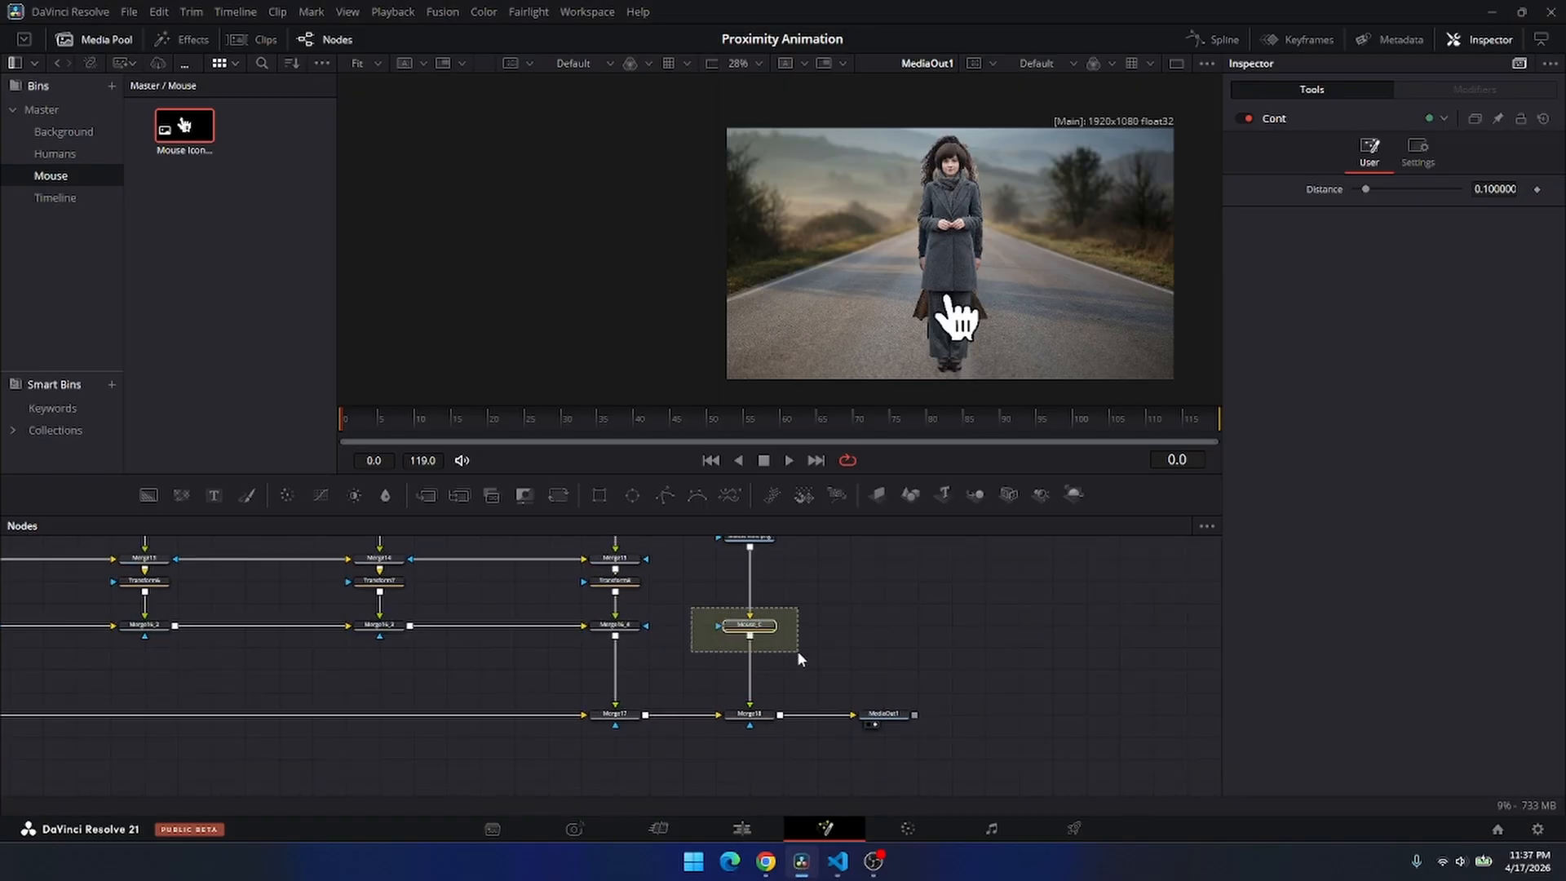
left_click(750, 629)
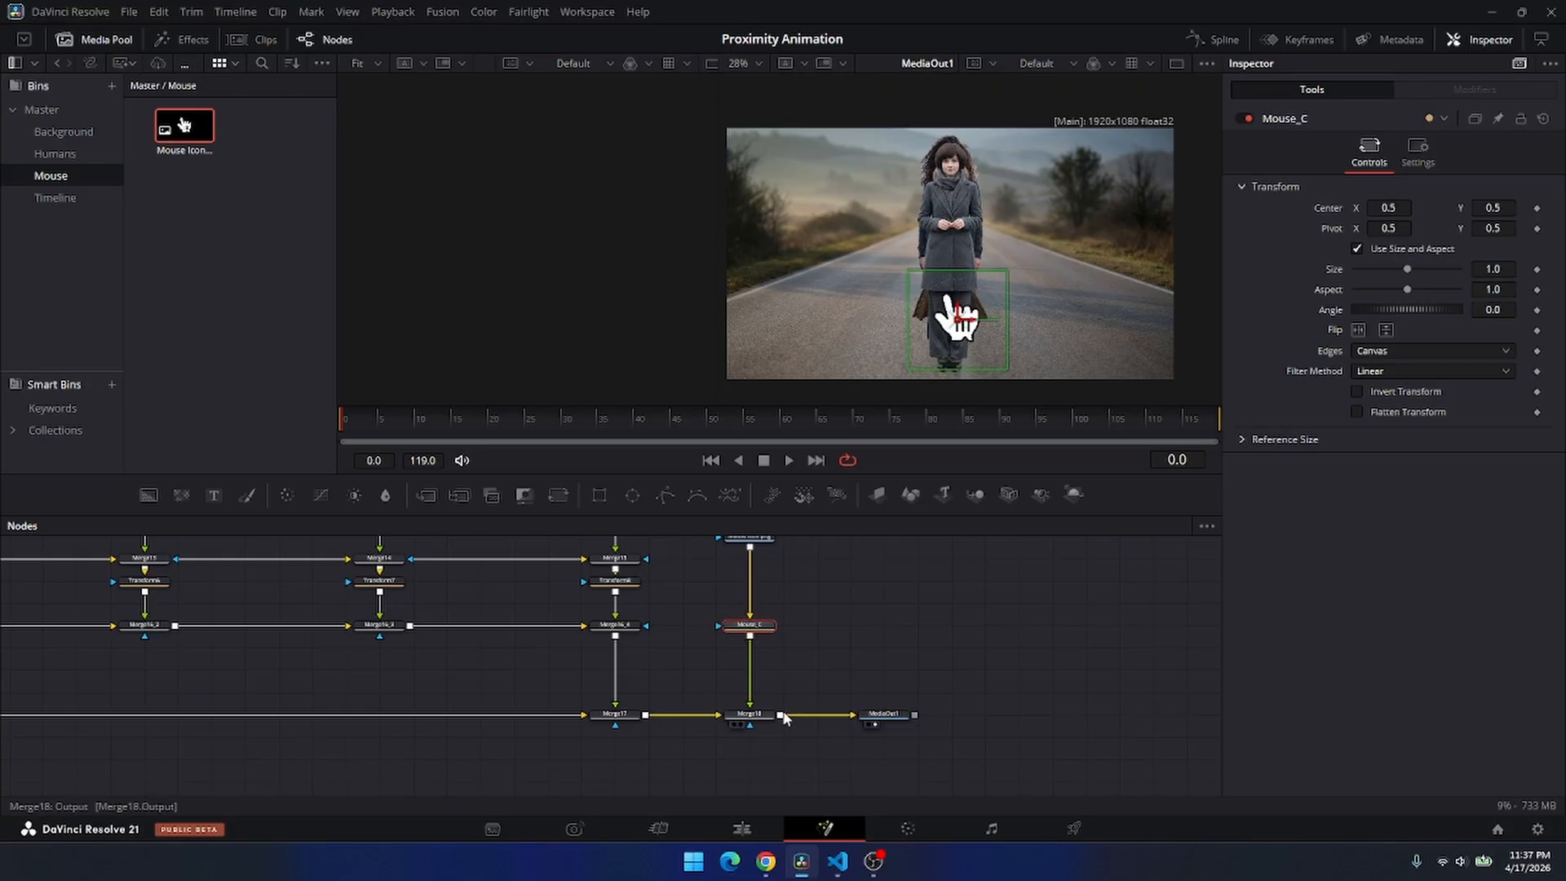
key("F2")
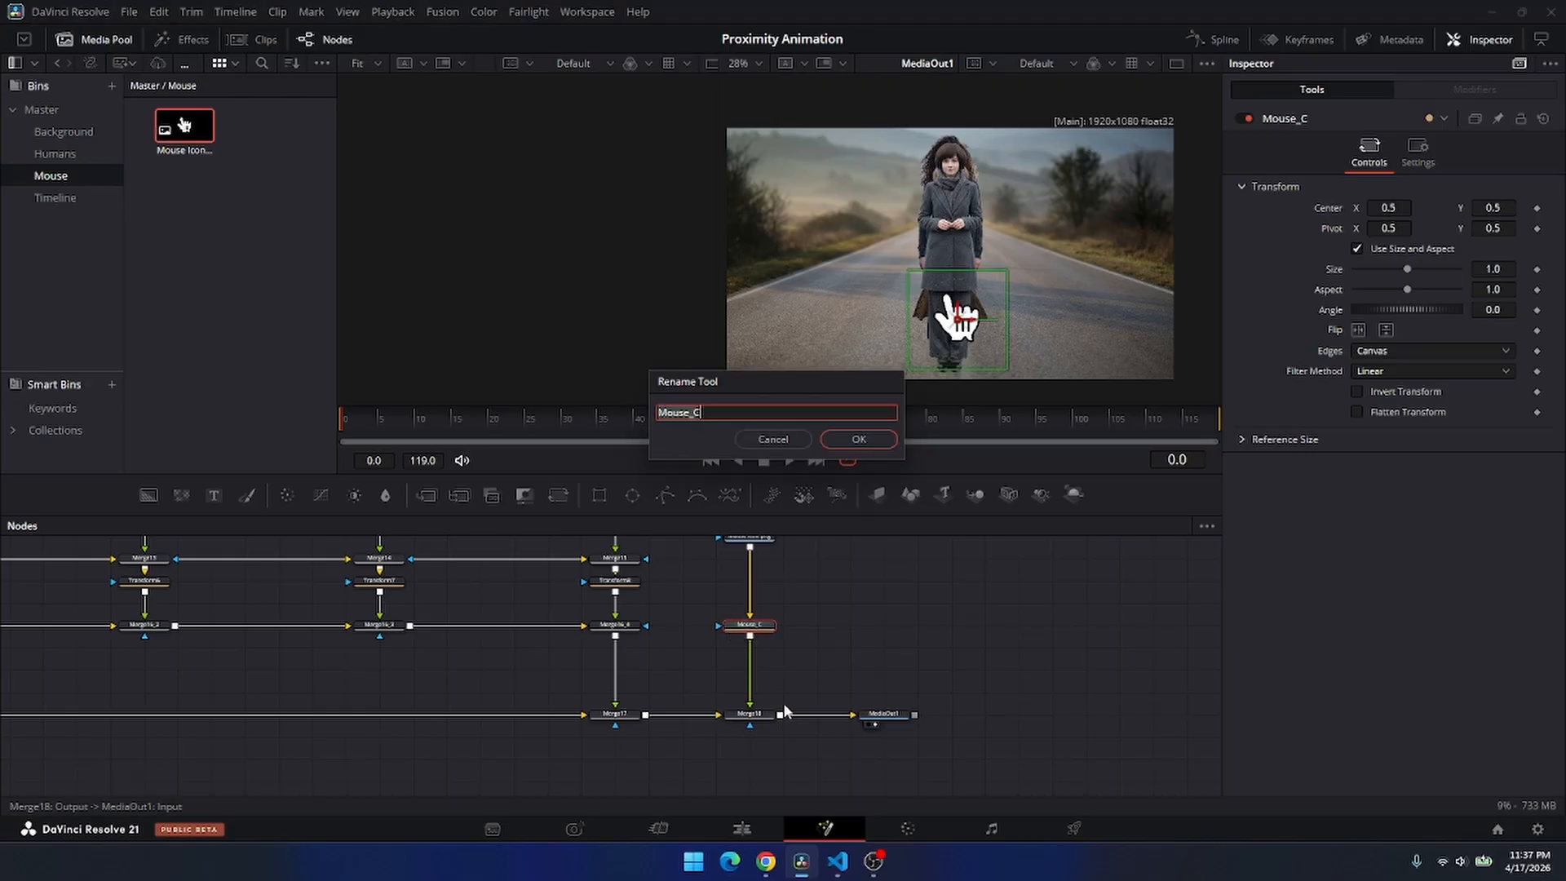
left_click(774, 440)
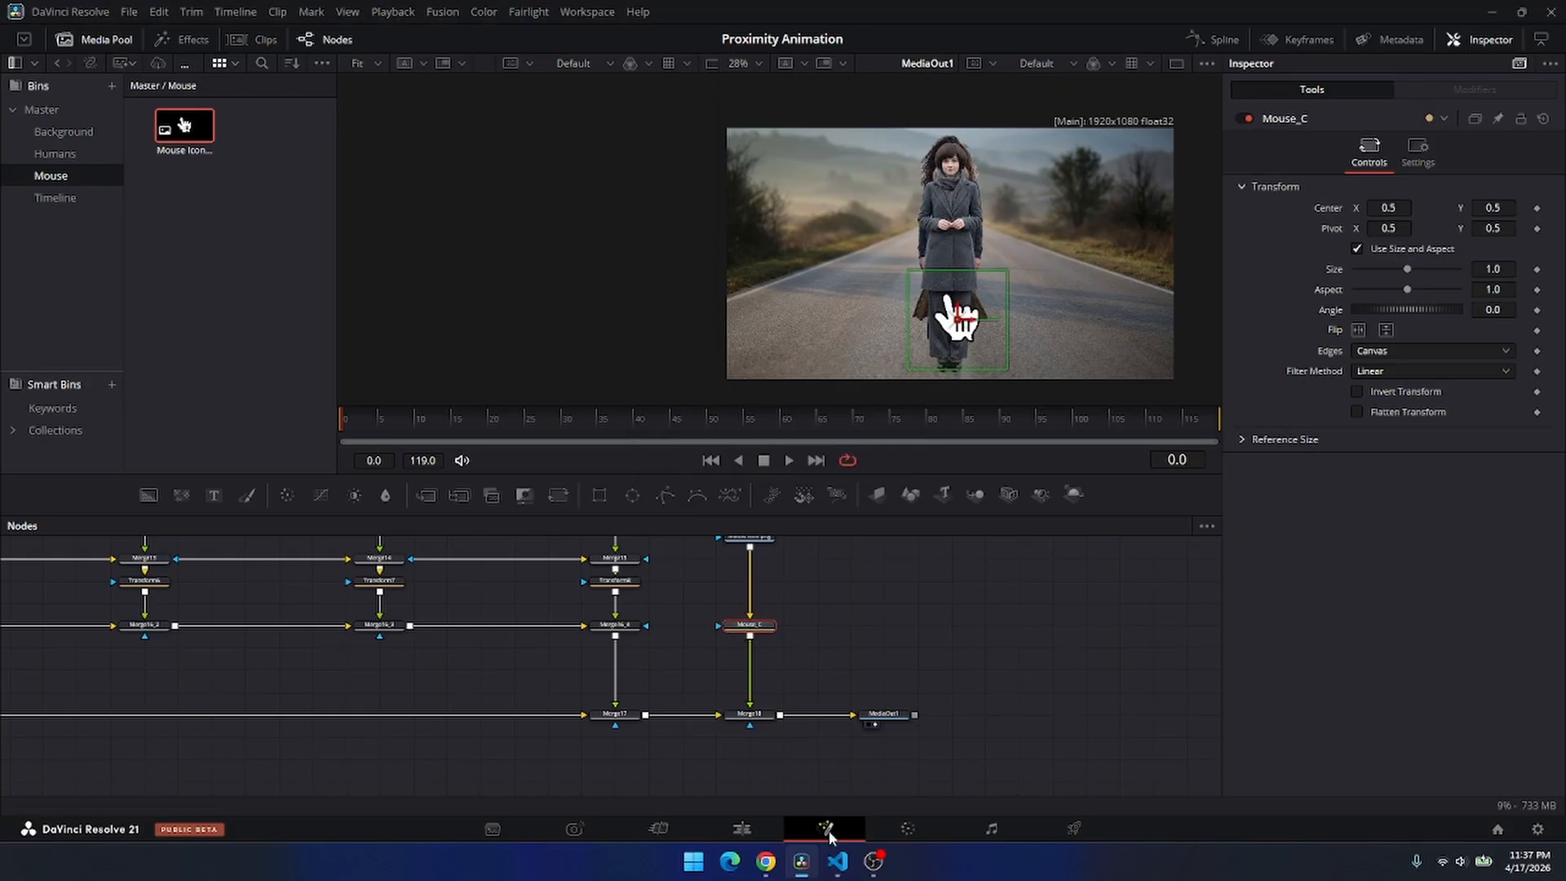
Switch to Visual Studio Code and replace COntrol with Mouse_C in the pushX and pushY lines.
left_click(837, 860)
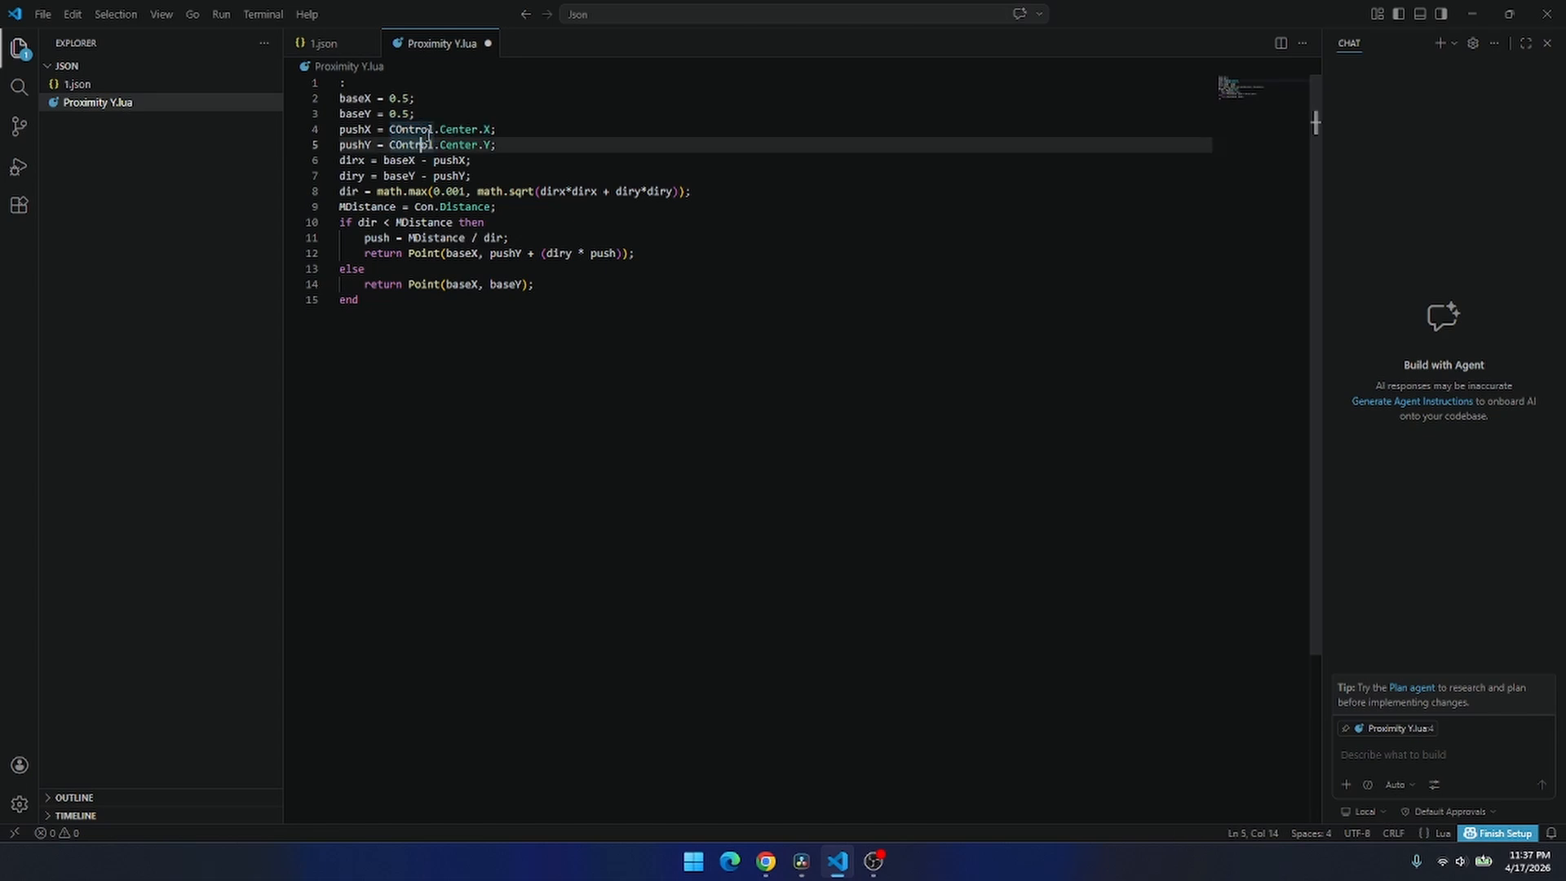
left_click_drag(433, 129, 381, 145)
type("Mouse_C")
key("Right")
key("BackSpace")
key("BackSpace")
key("BackSpace")
key("BackSpace")
key("BackSpace")
key("BackSpace")
key("BackSpace")
type("Mouse_C")
Change the MDistance line to Cont.Distance and copy the whole expression from the opening colon through end.
left_click_drag(492, 207, 430, 209)
left_click(434, 207)
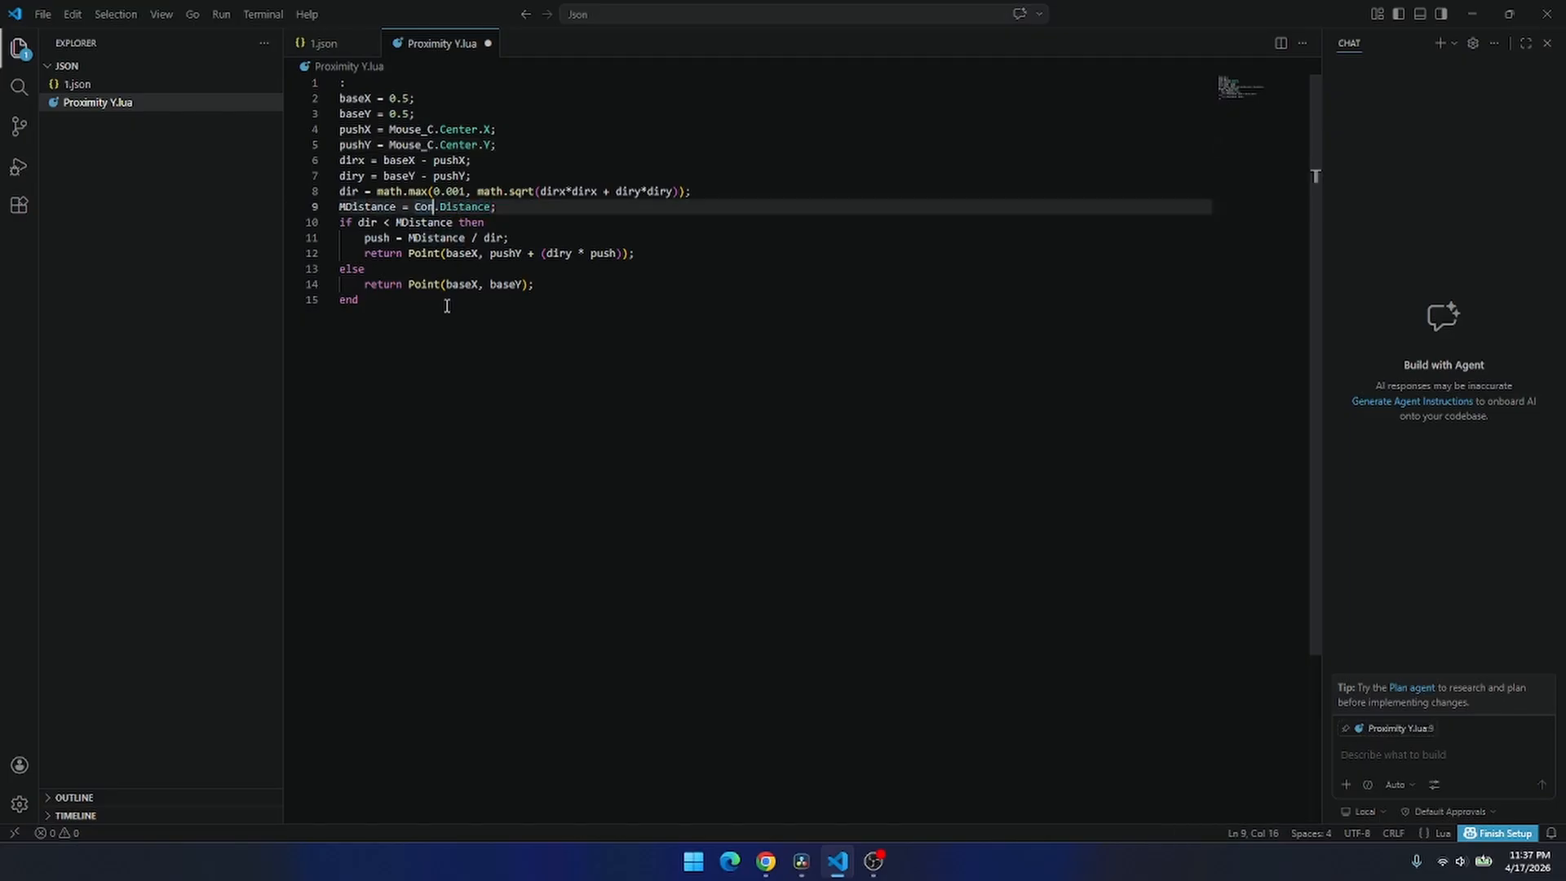
type("t")
left_click_drag(401, 296, 325, 86)
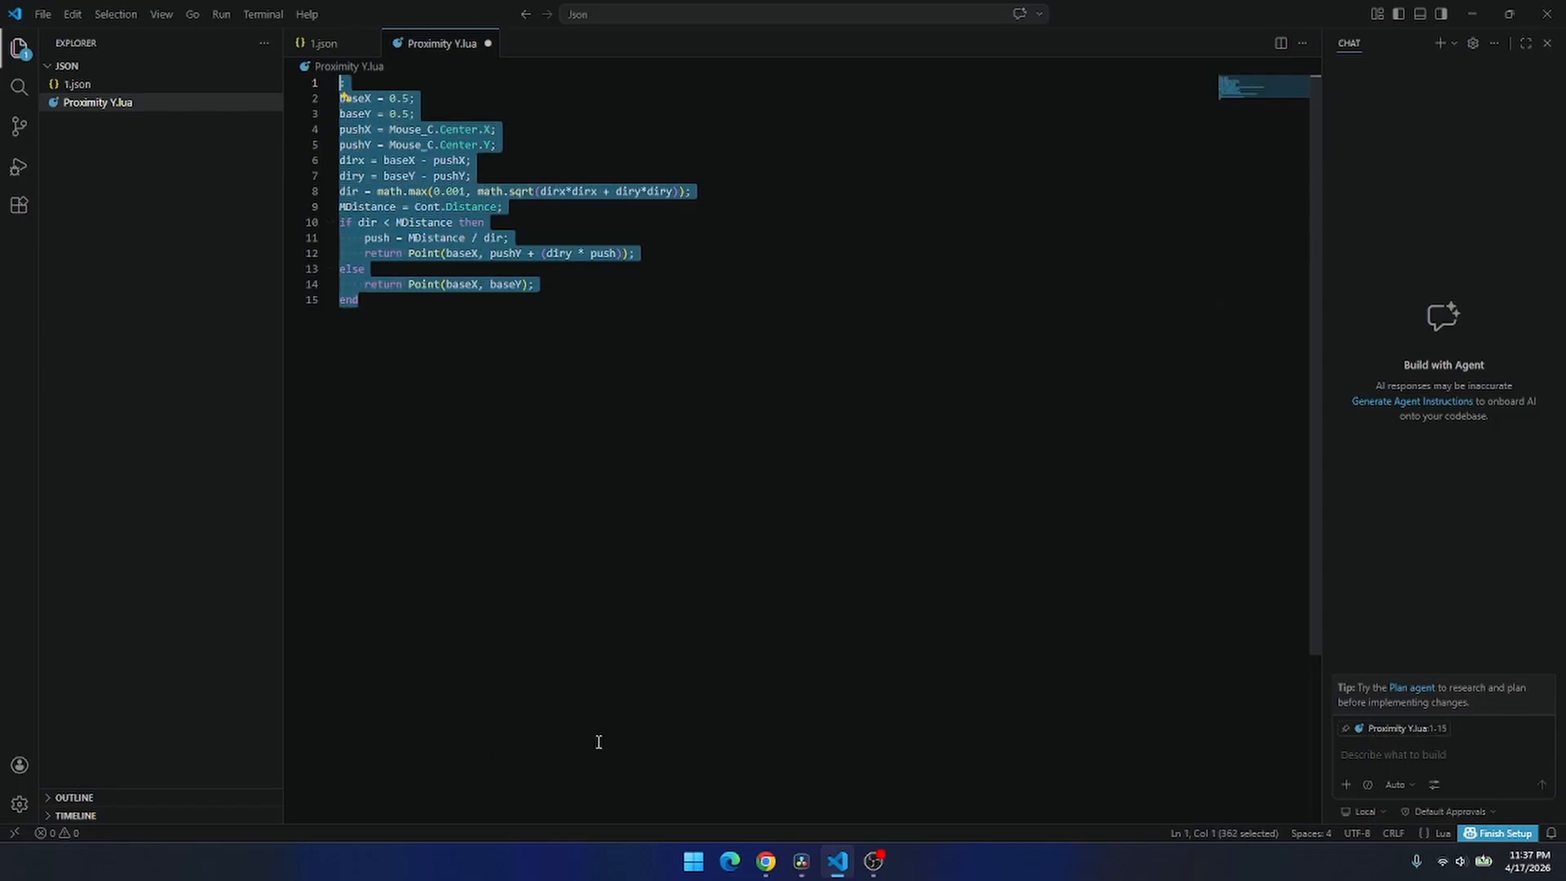
Switch to DaVinci Resolve and examine the five human image columns in the node graph, ending on the middle one.
left_click(796, 866)
scroll(640, 693, "down", 4)
left_click_drag(614, 681, 760, 692)
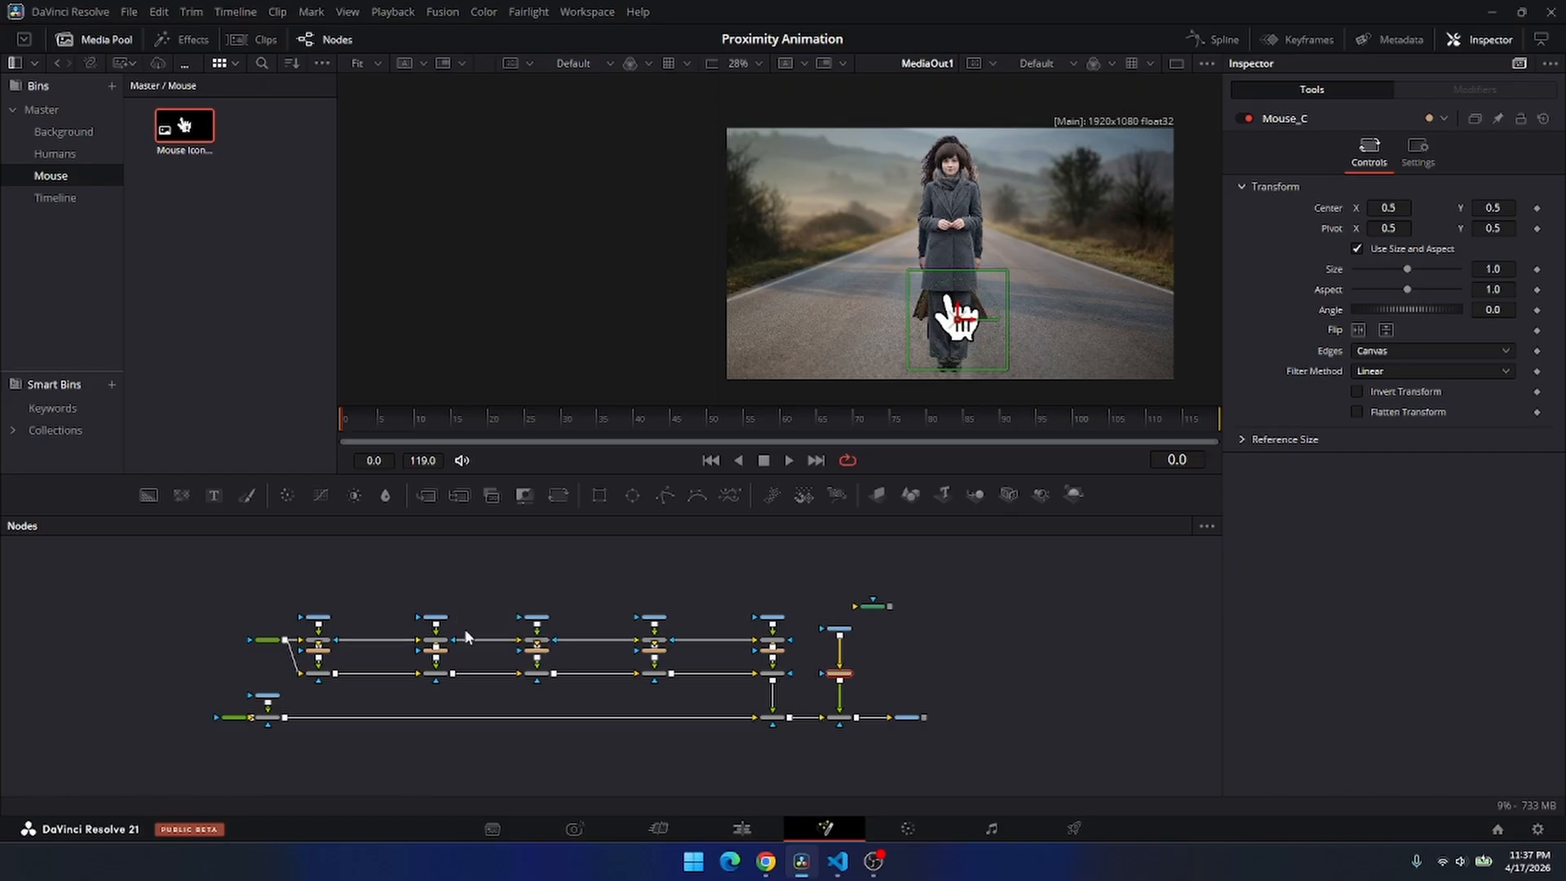
left_click_drag(291, 588, 348, 700)
left_click_drag(397, 593, 455, 701)
left_click_drag(494, 598, 567, 724)
left_click_drag(626, 588, 686, 692)
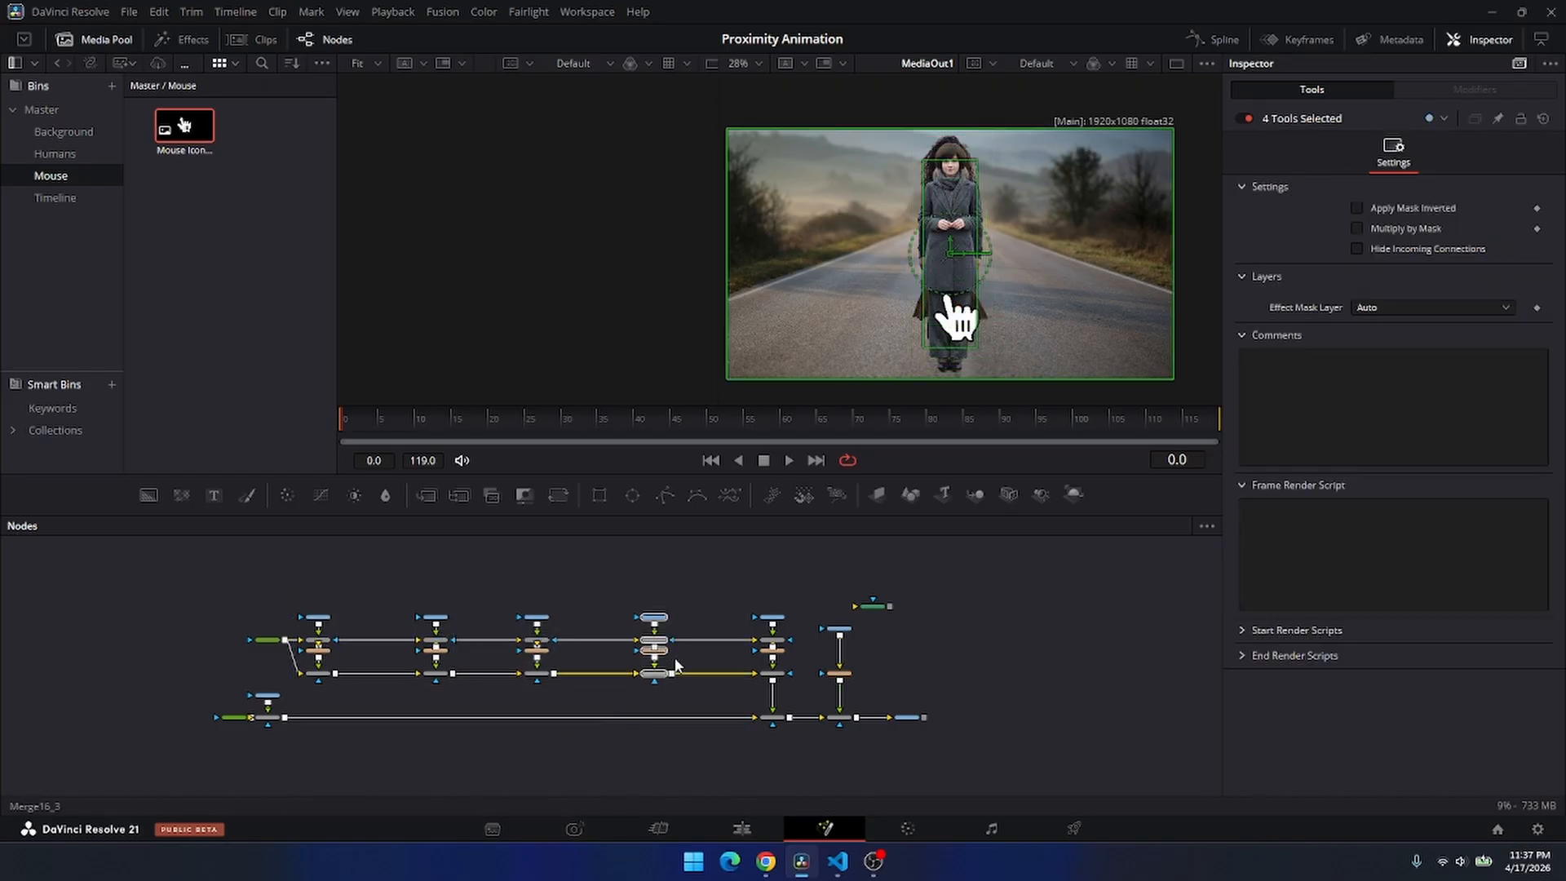
left_click_drag(710, 588, 776, 718)
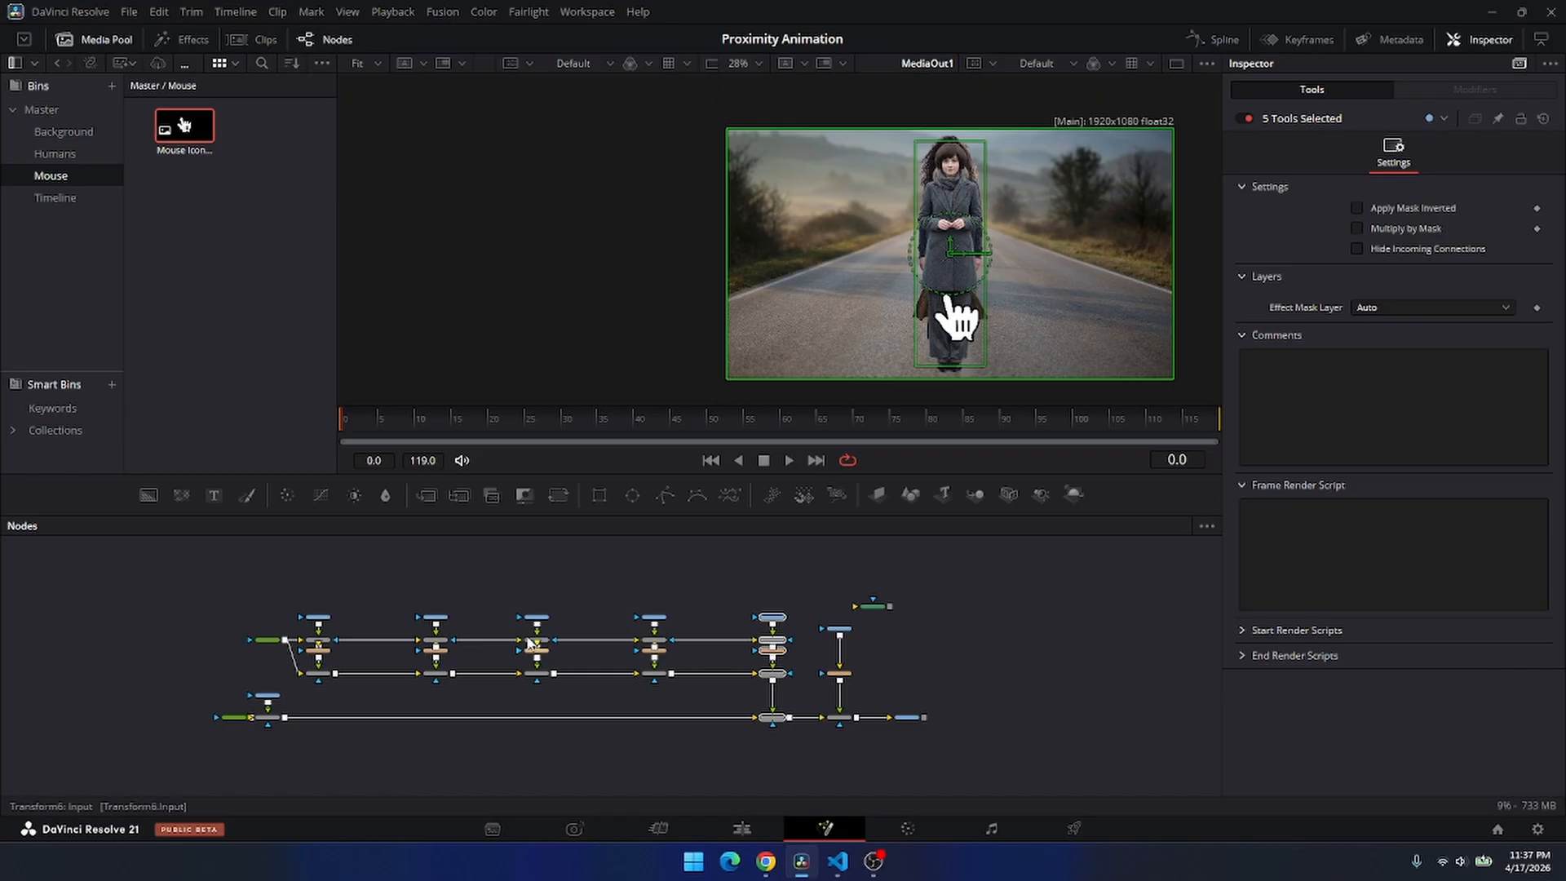
left_click_drag(523, 612, 552, 718)
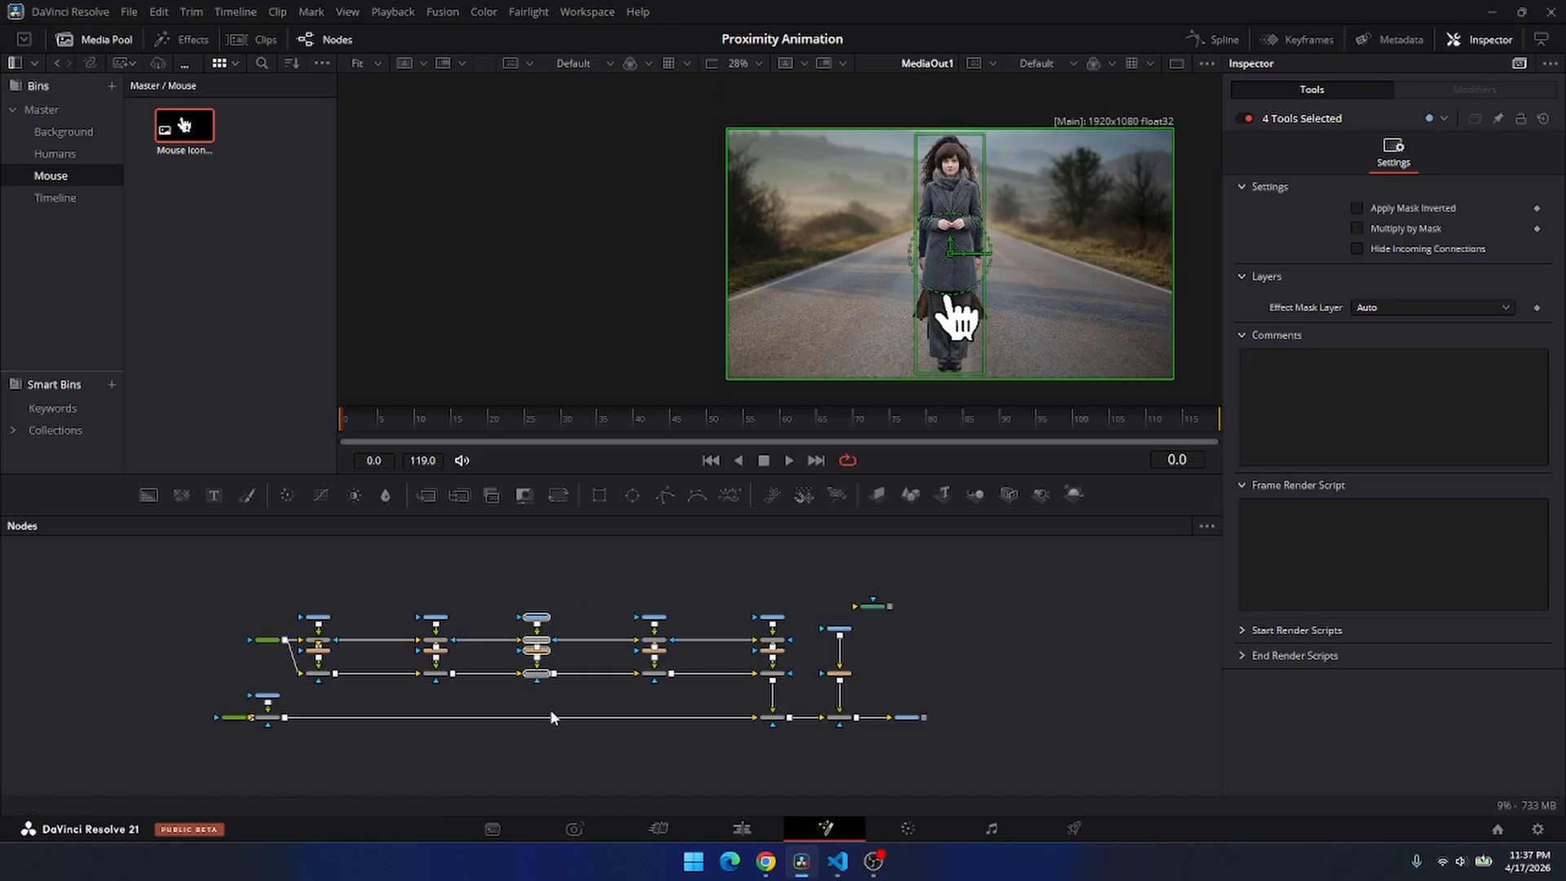
scroll(517, 696, "up", 5, "ctrl")
scroll(530, 692, "up", 3)
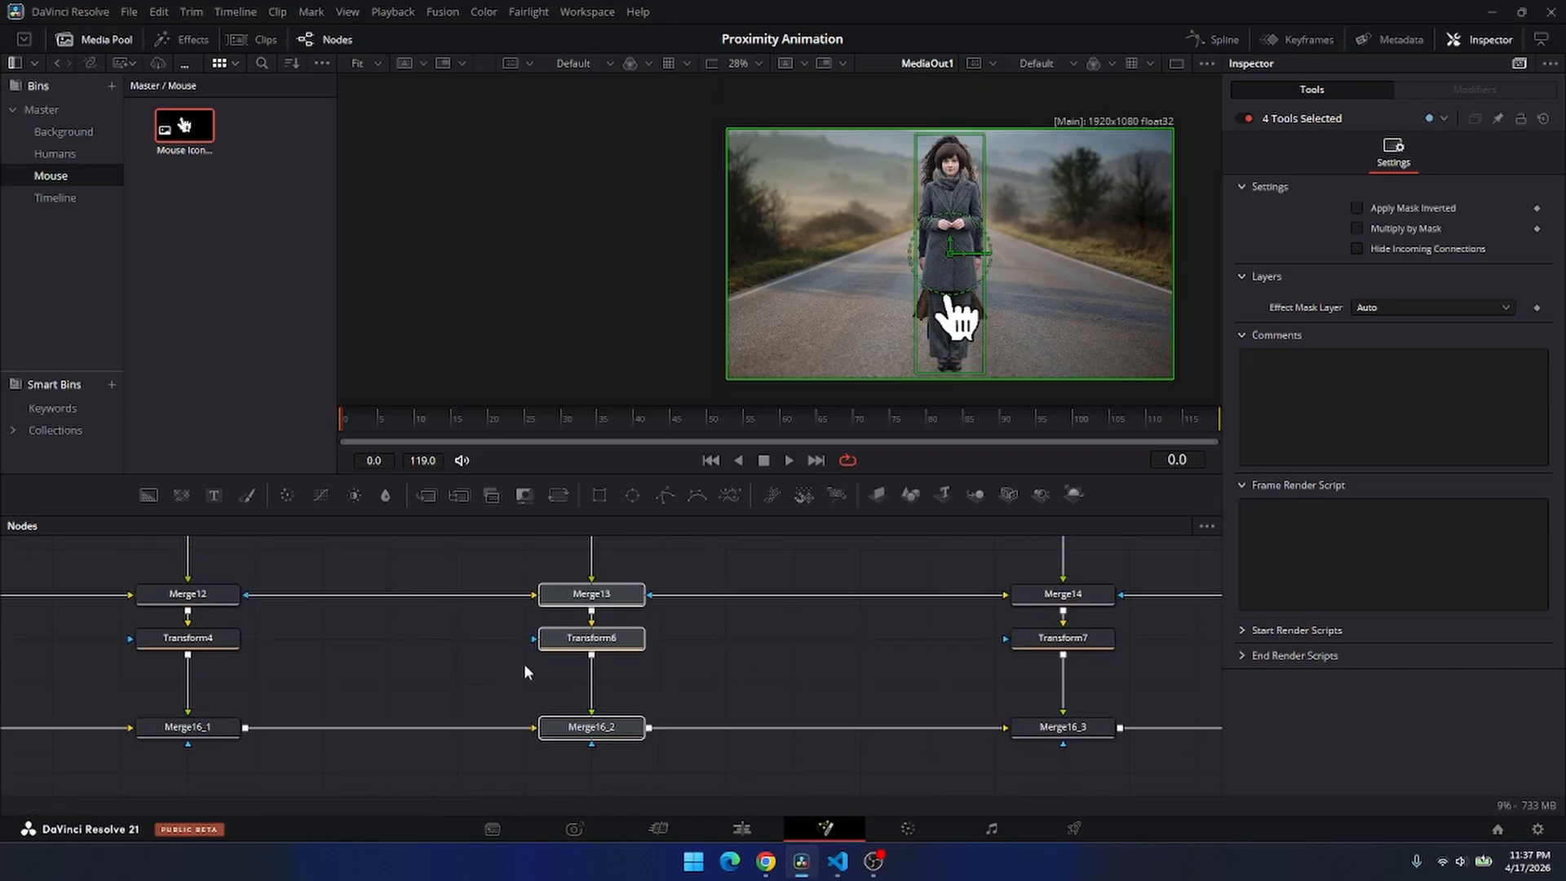
left_click(703, 658)
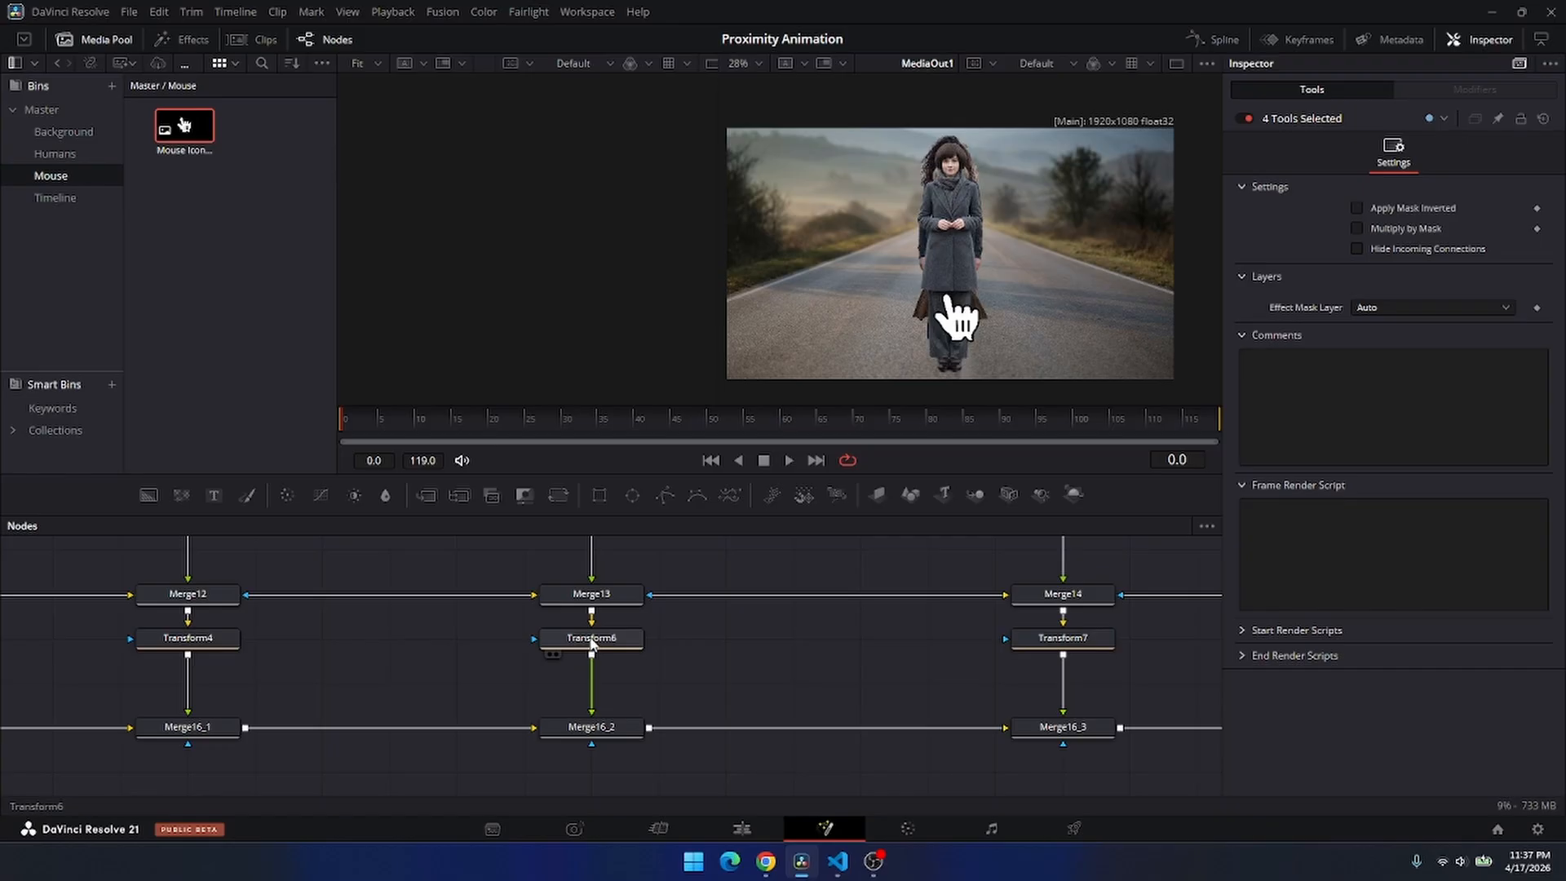
left_click(593, 642)
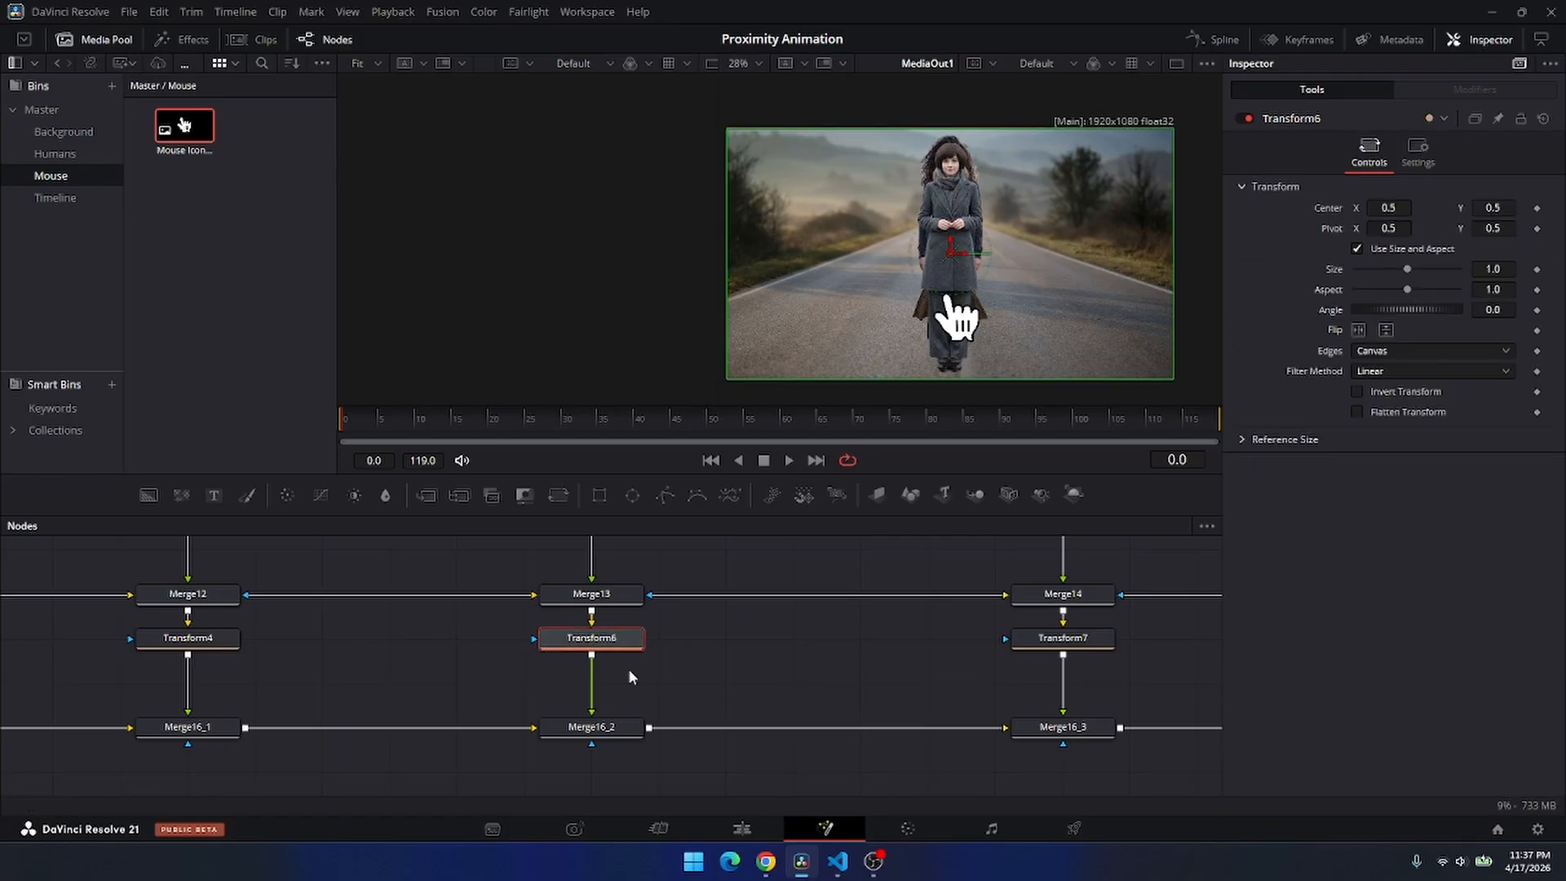
right_click(1327, 216)
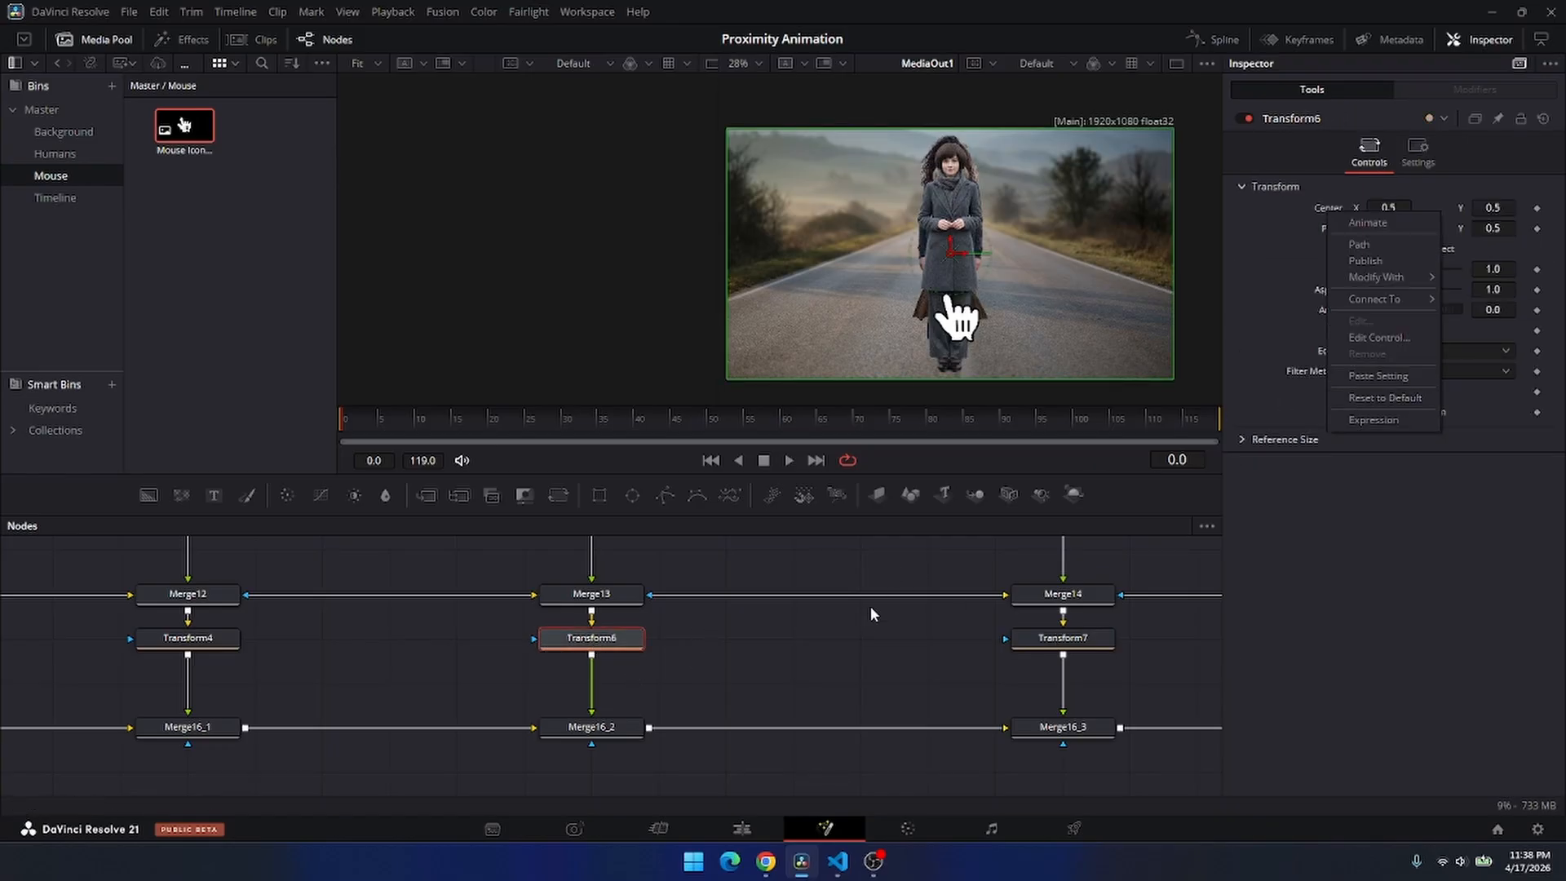
left_click(1098, 638)
left_click(1097, 638)
scroll(836, 624, "down", 5)
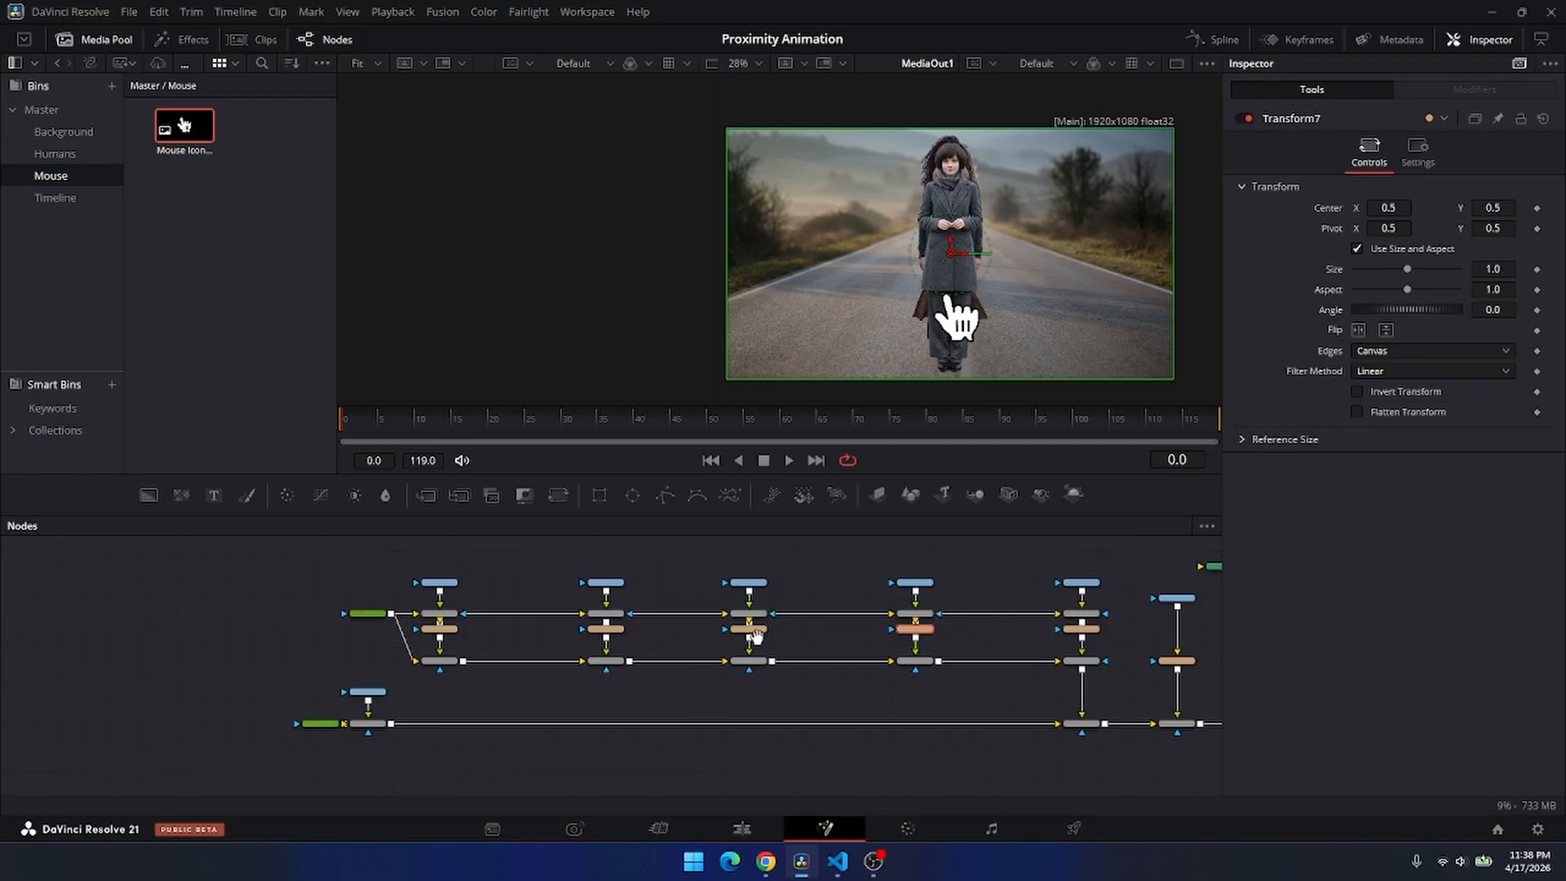
left_click_drag(787, 560, 671, 596)
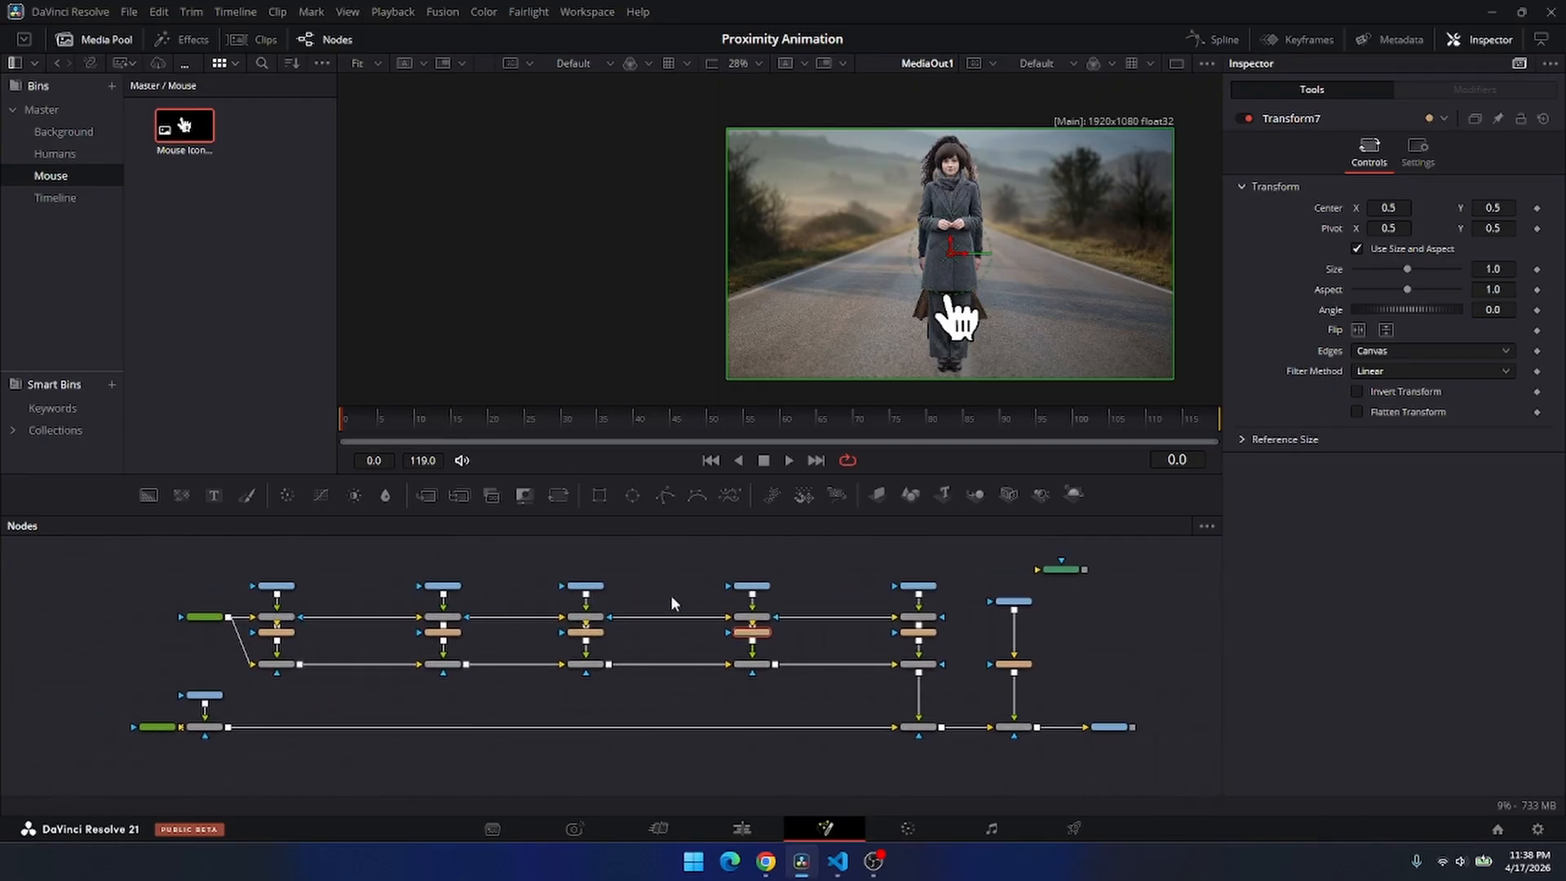
Add an expression to the Center of Transform6 in the middle image column and replace its contents with the copied proximity code.
left_click(586, 632)
right_click(1314, 124)
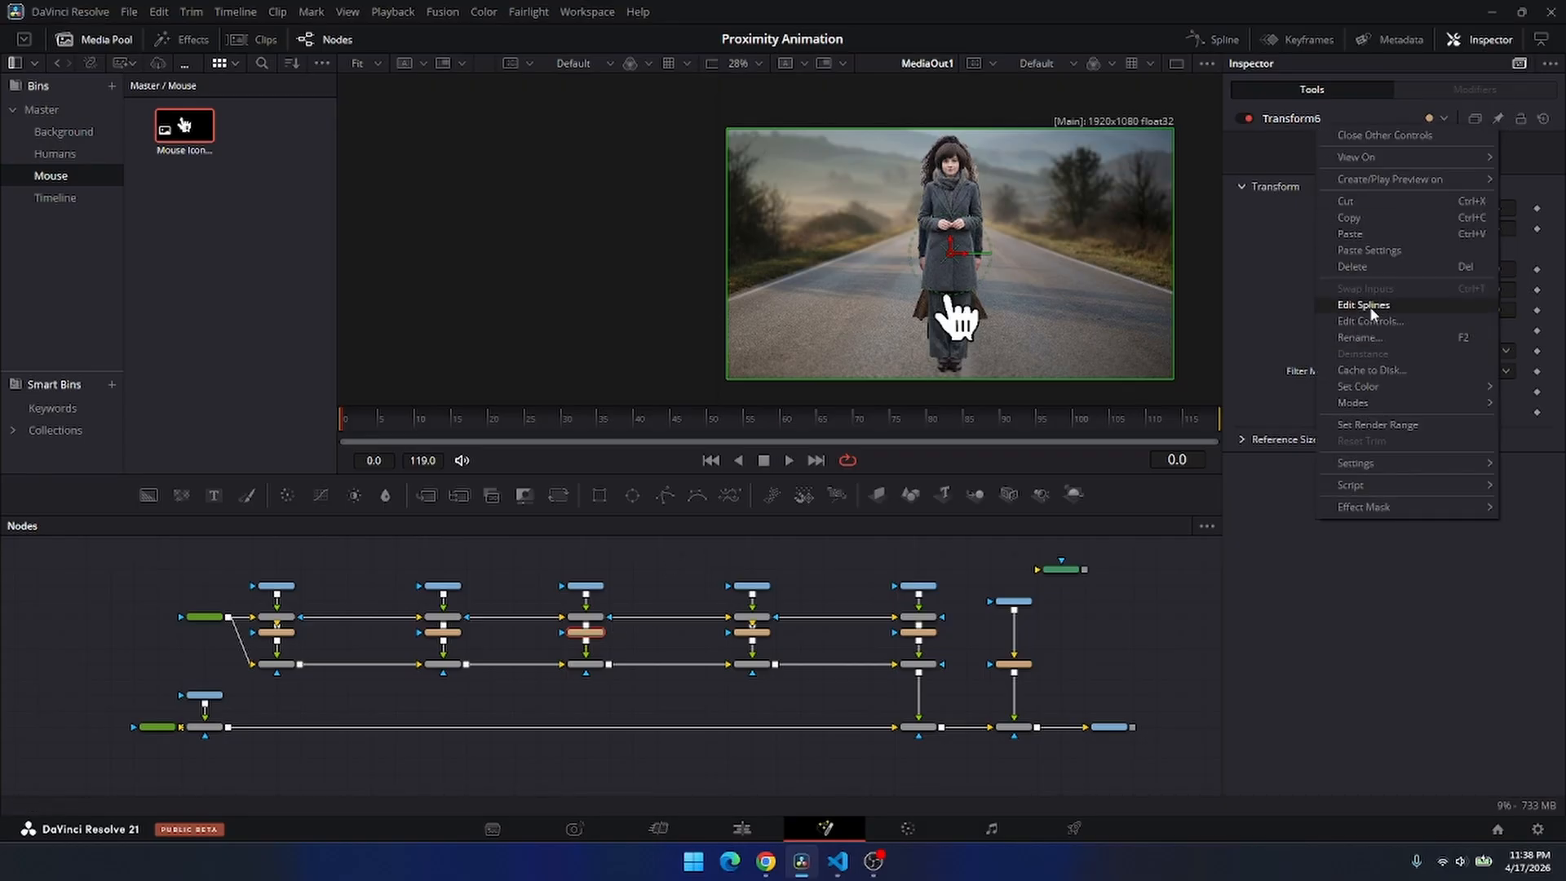
left_click(1299, 282)
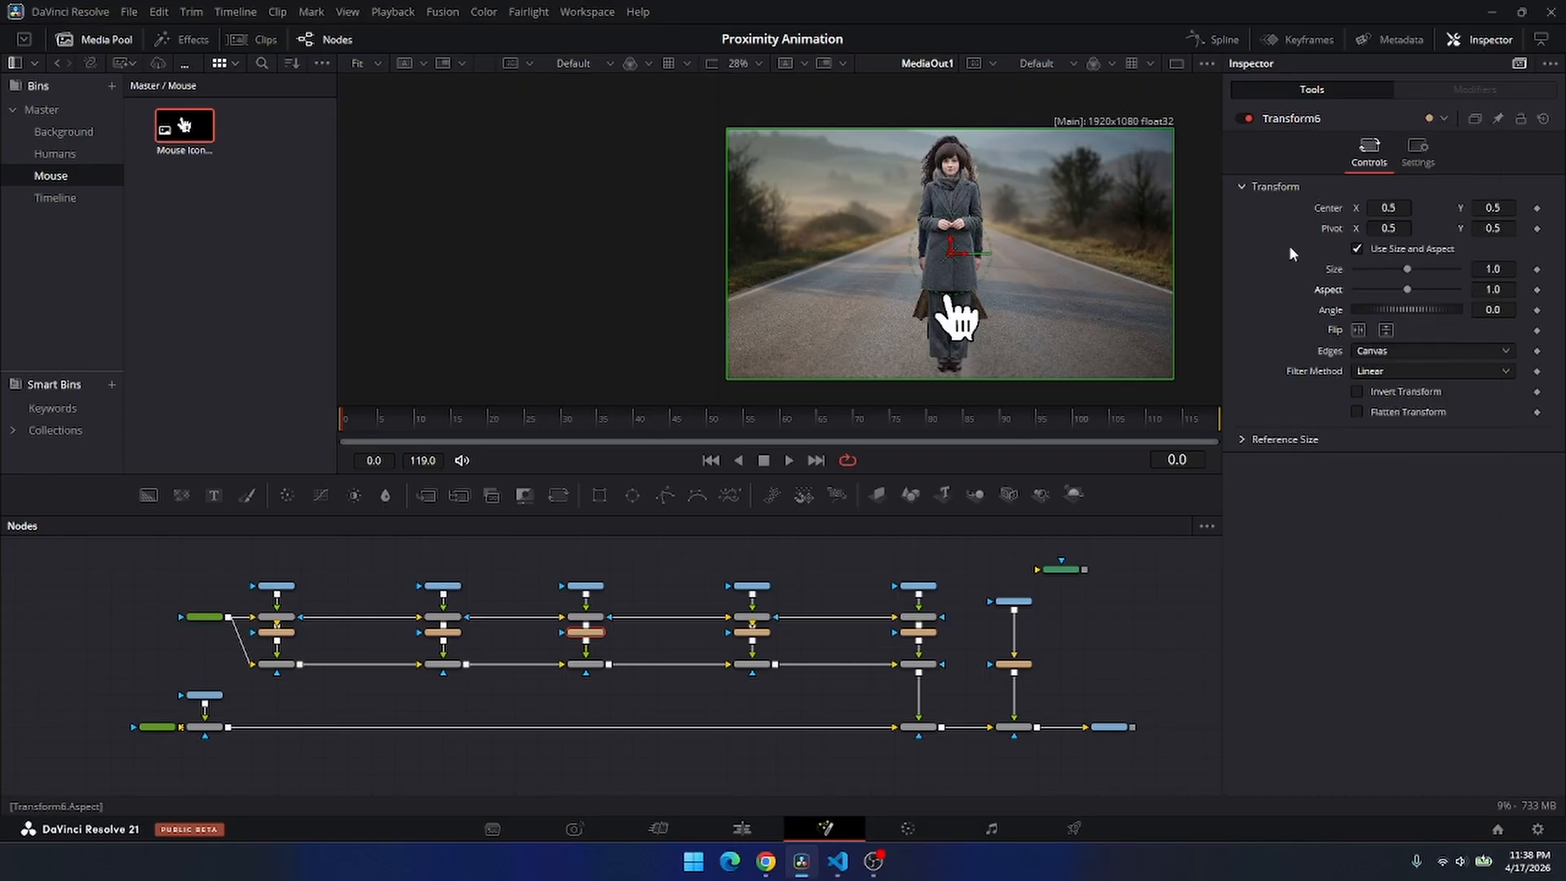
right_click(1321, 214)
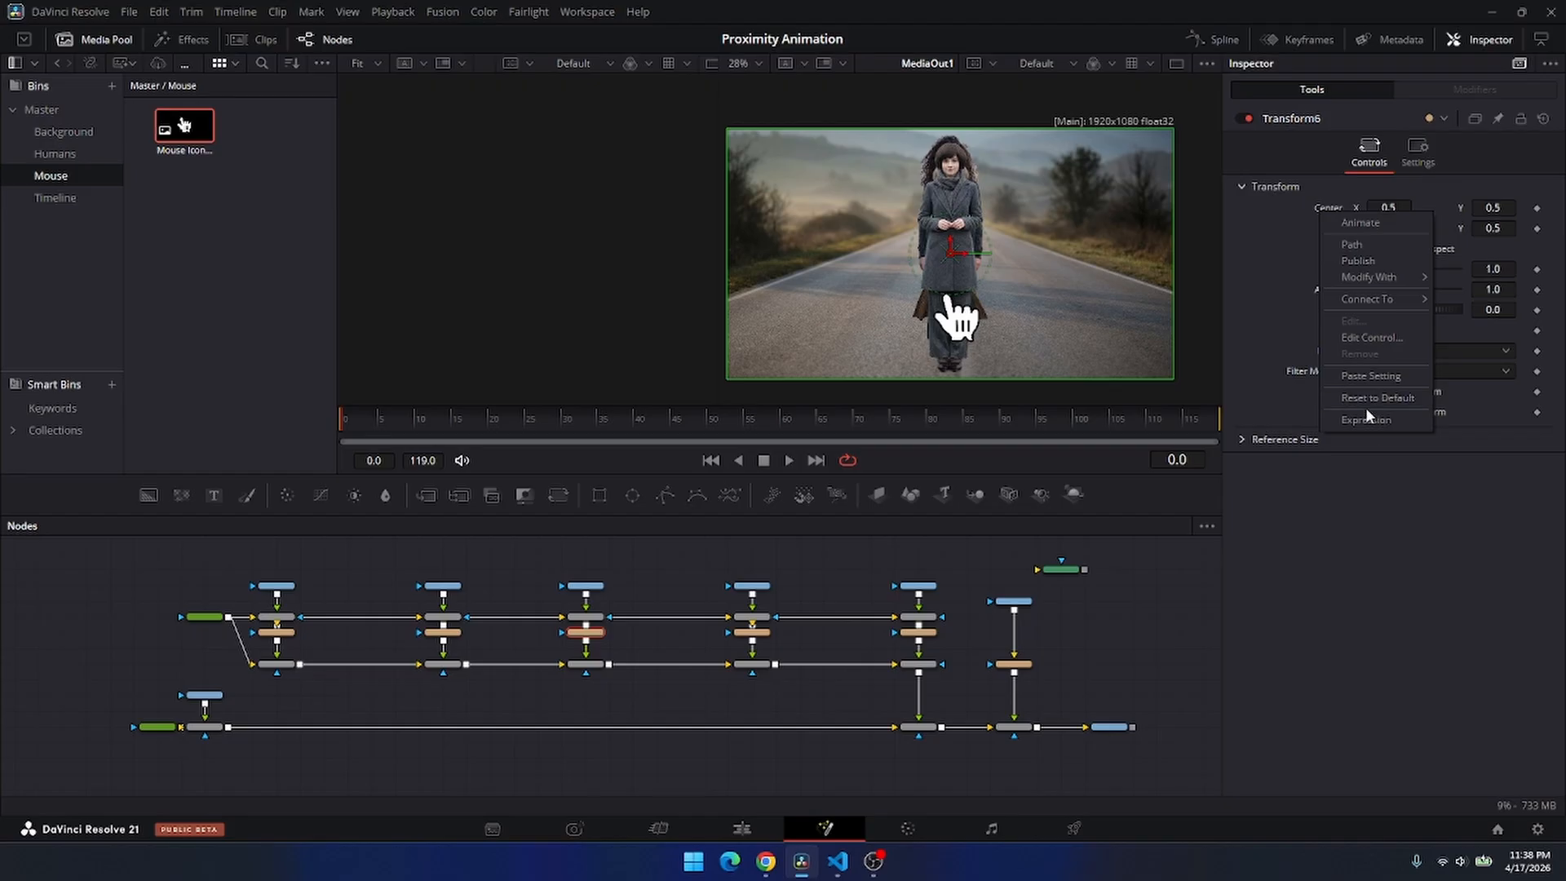
left_click(1366, 408)
left_click(1420, 236)
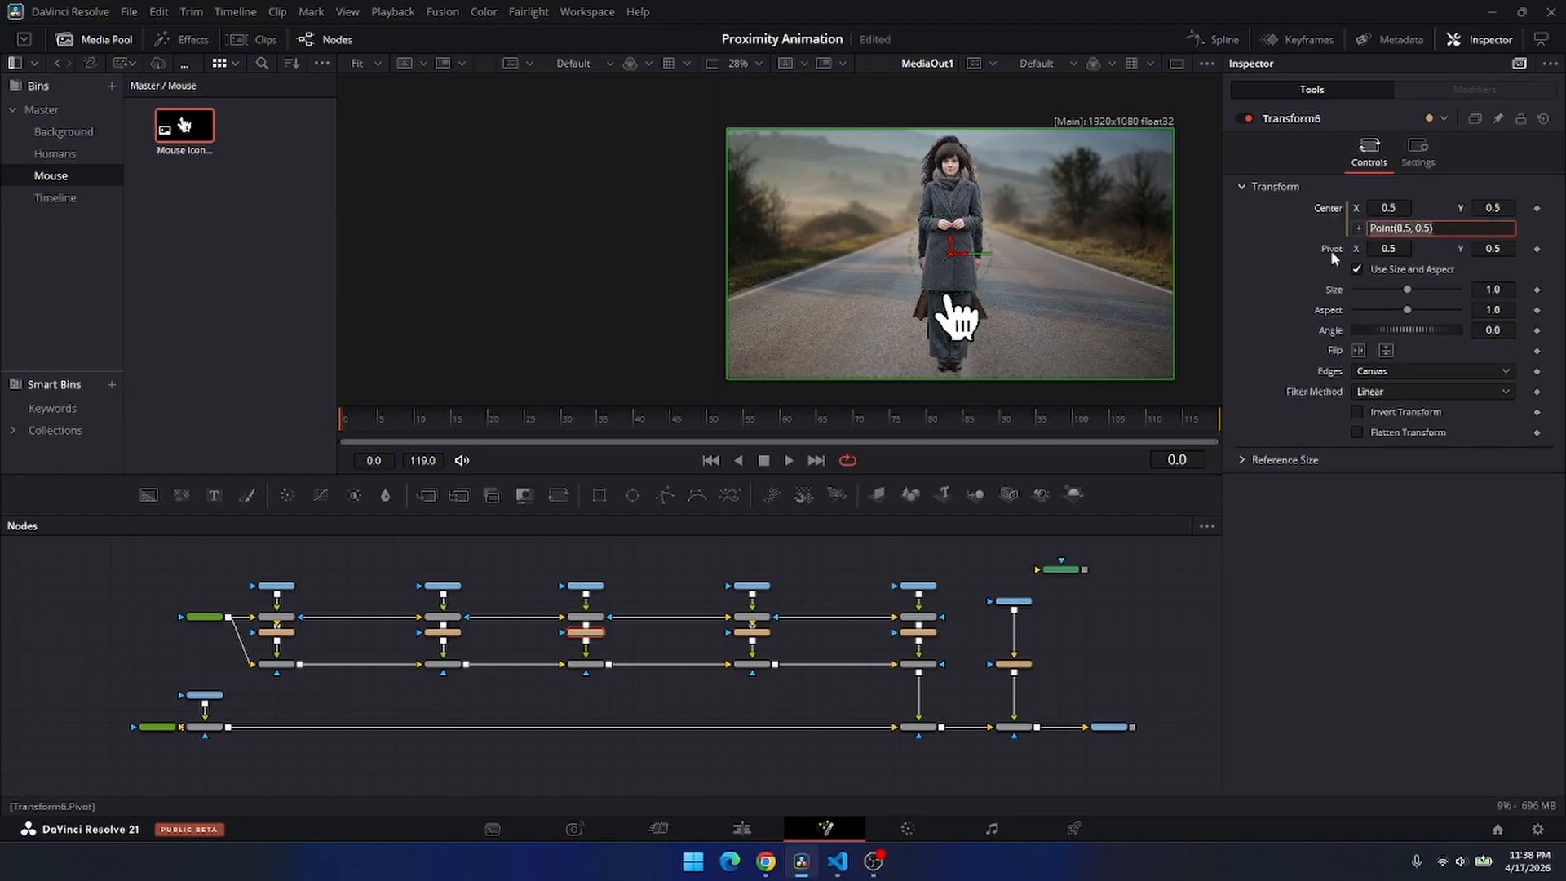
key("ctrl+a")
key("ctrl+v")
scroll(890, 629, "down", 3)
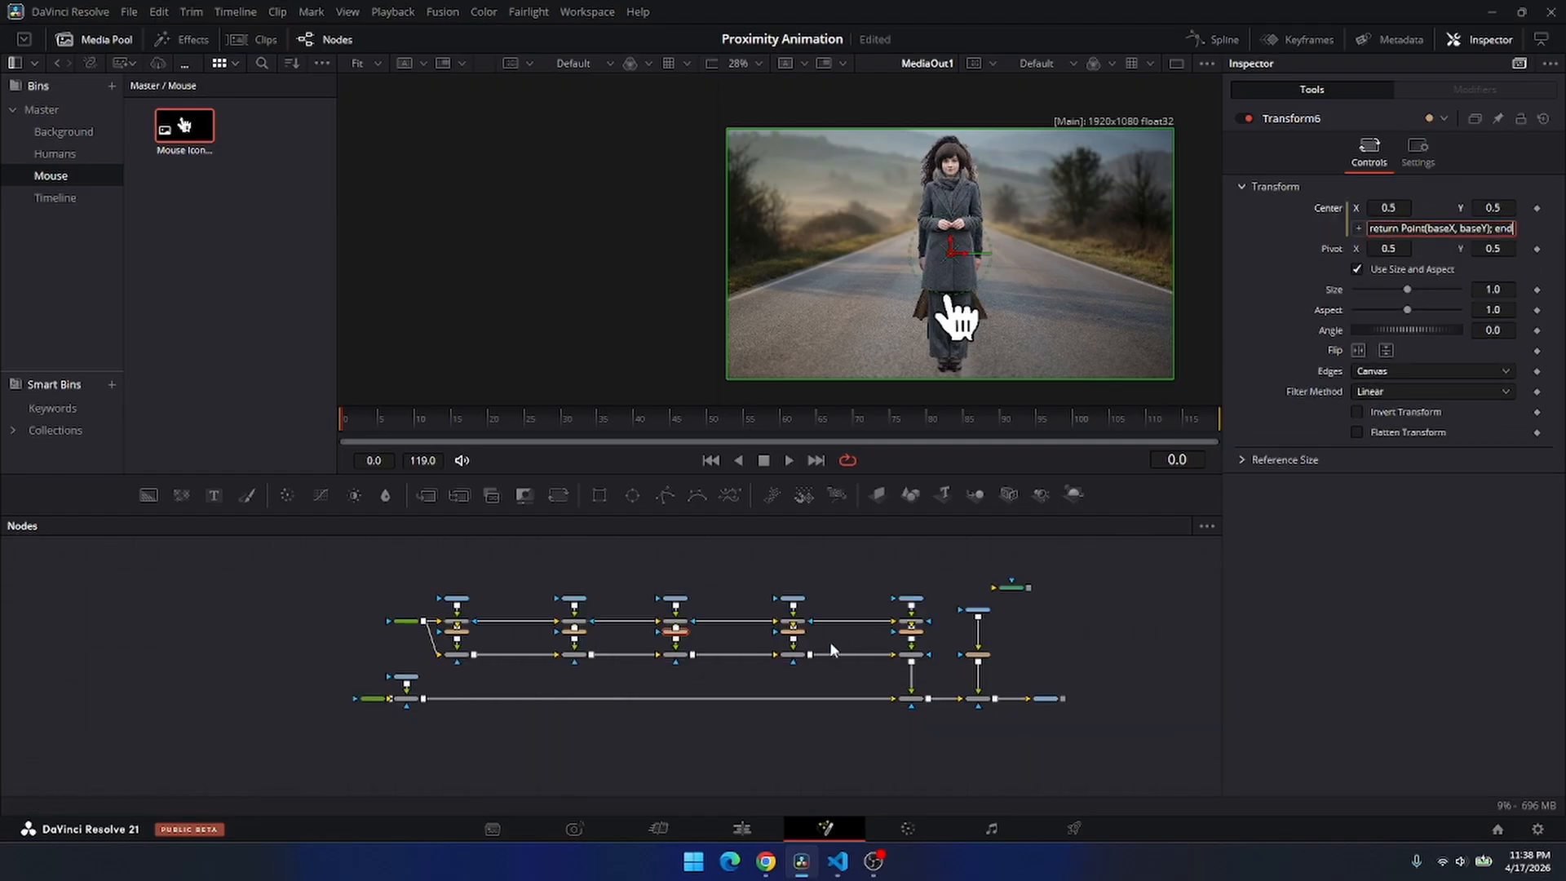
Examine the node layout and the Mouse_C transform's Center relative to the human image columns.
left_click_drag(829, 641, 791, 629)
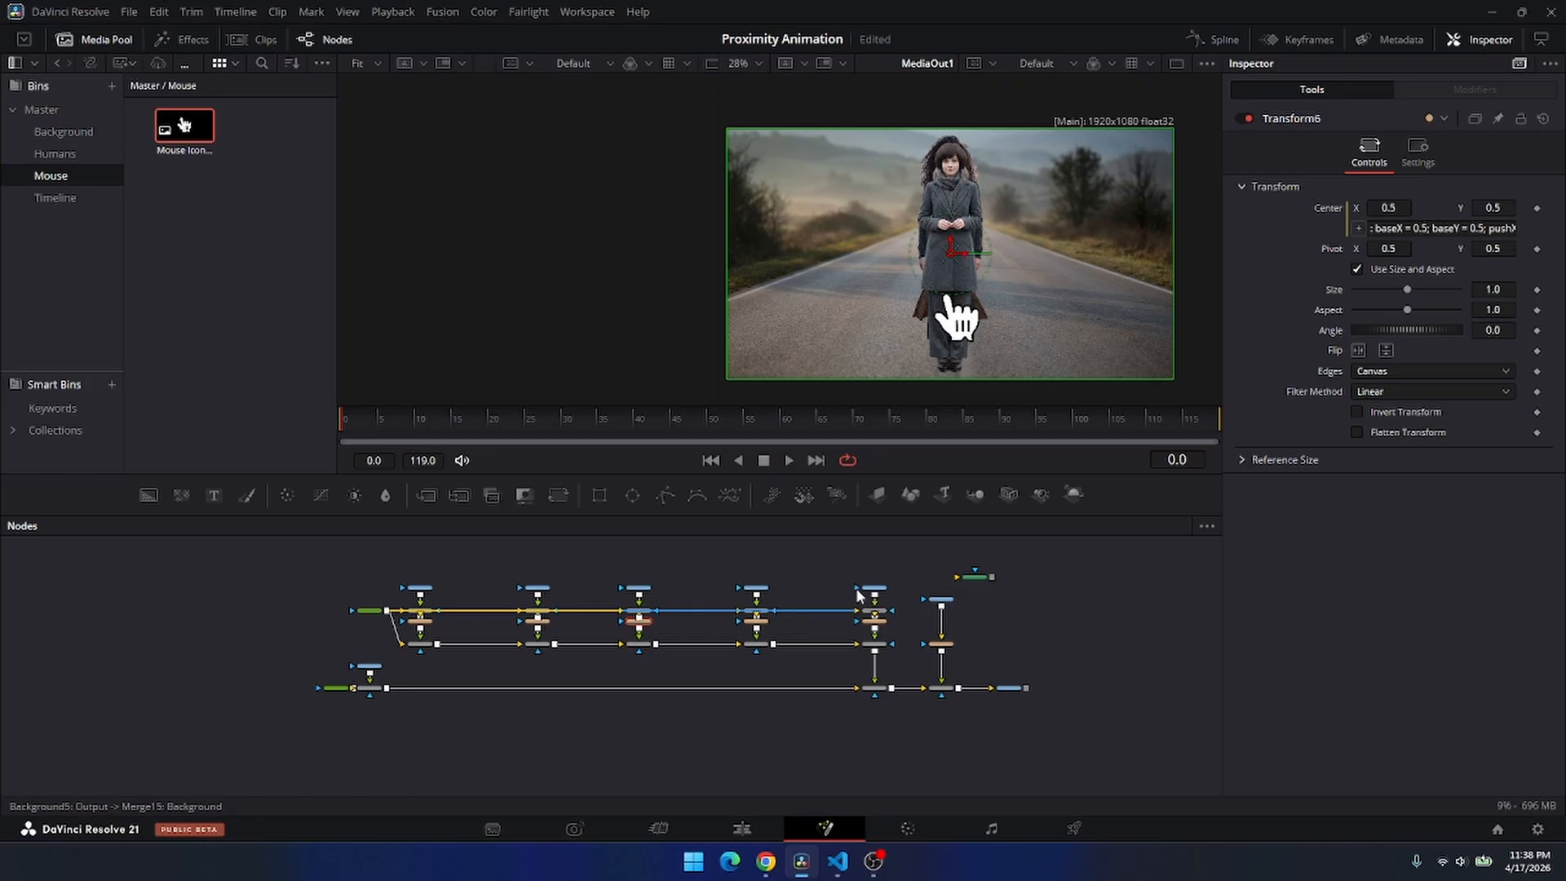
scroll(736, 663, "down", 2)
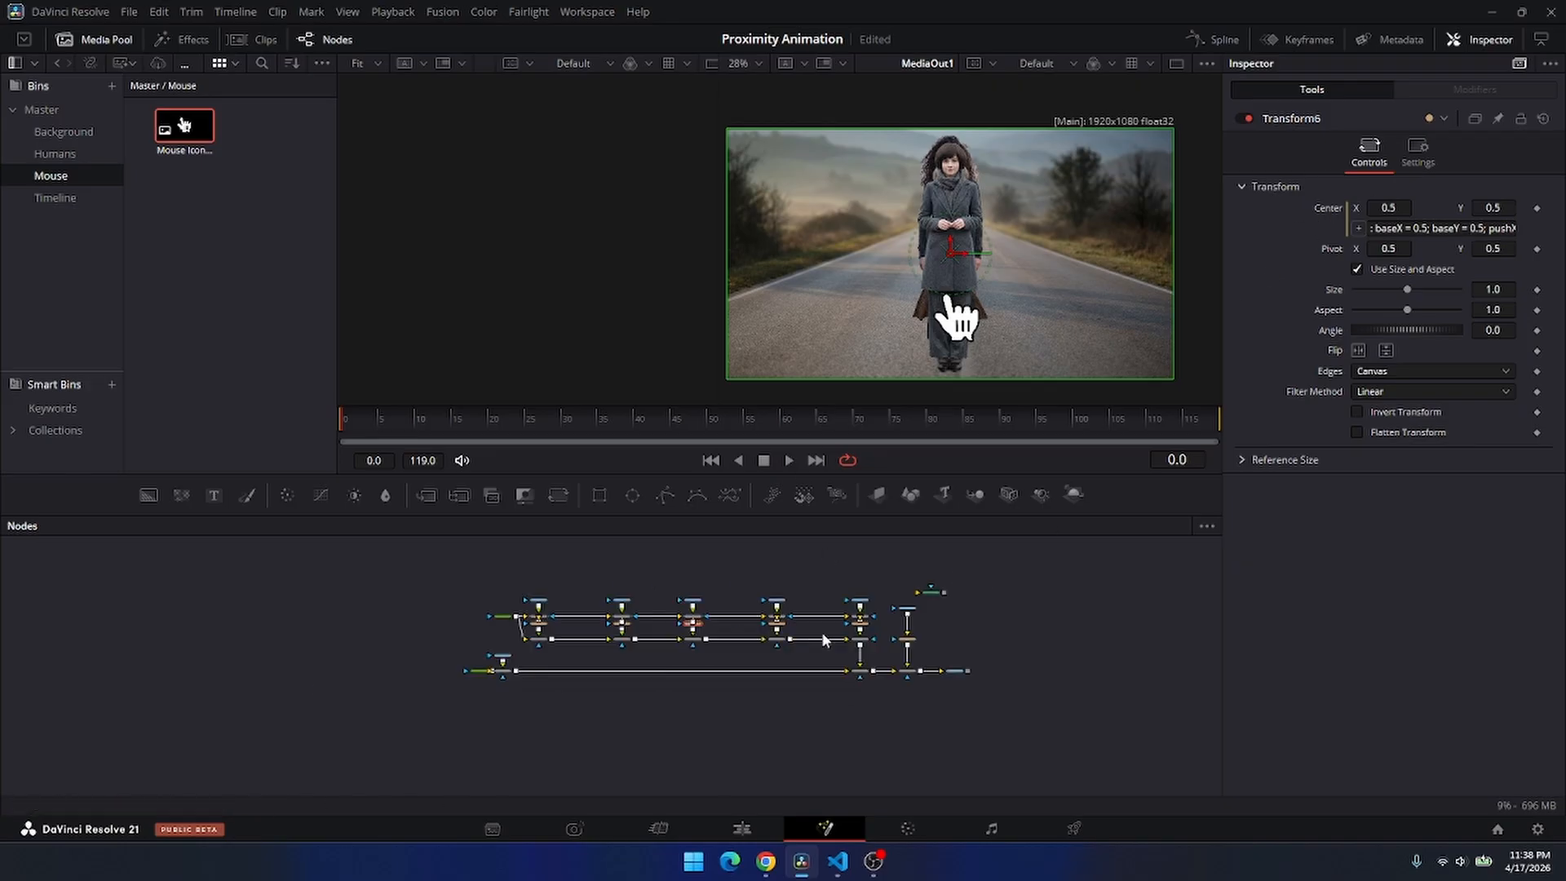
scroll(725, 615, "up", 5)
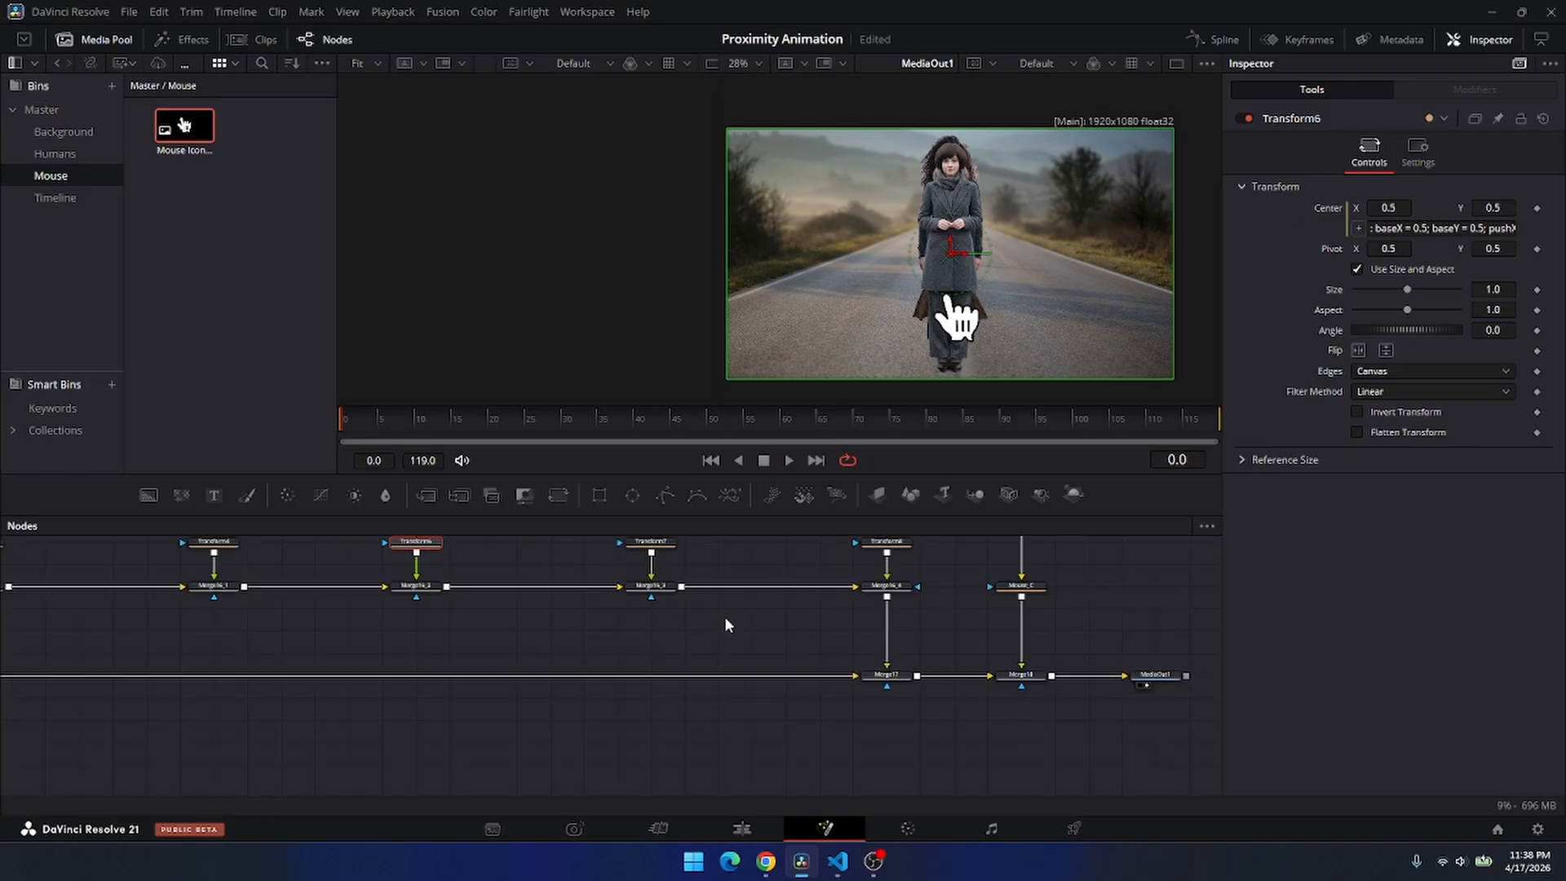
scroll(744, 674, "down", 3)
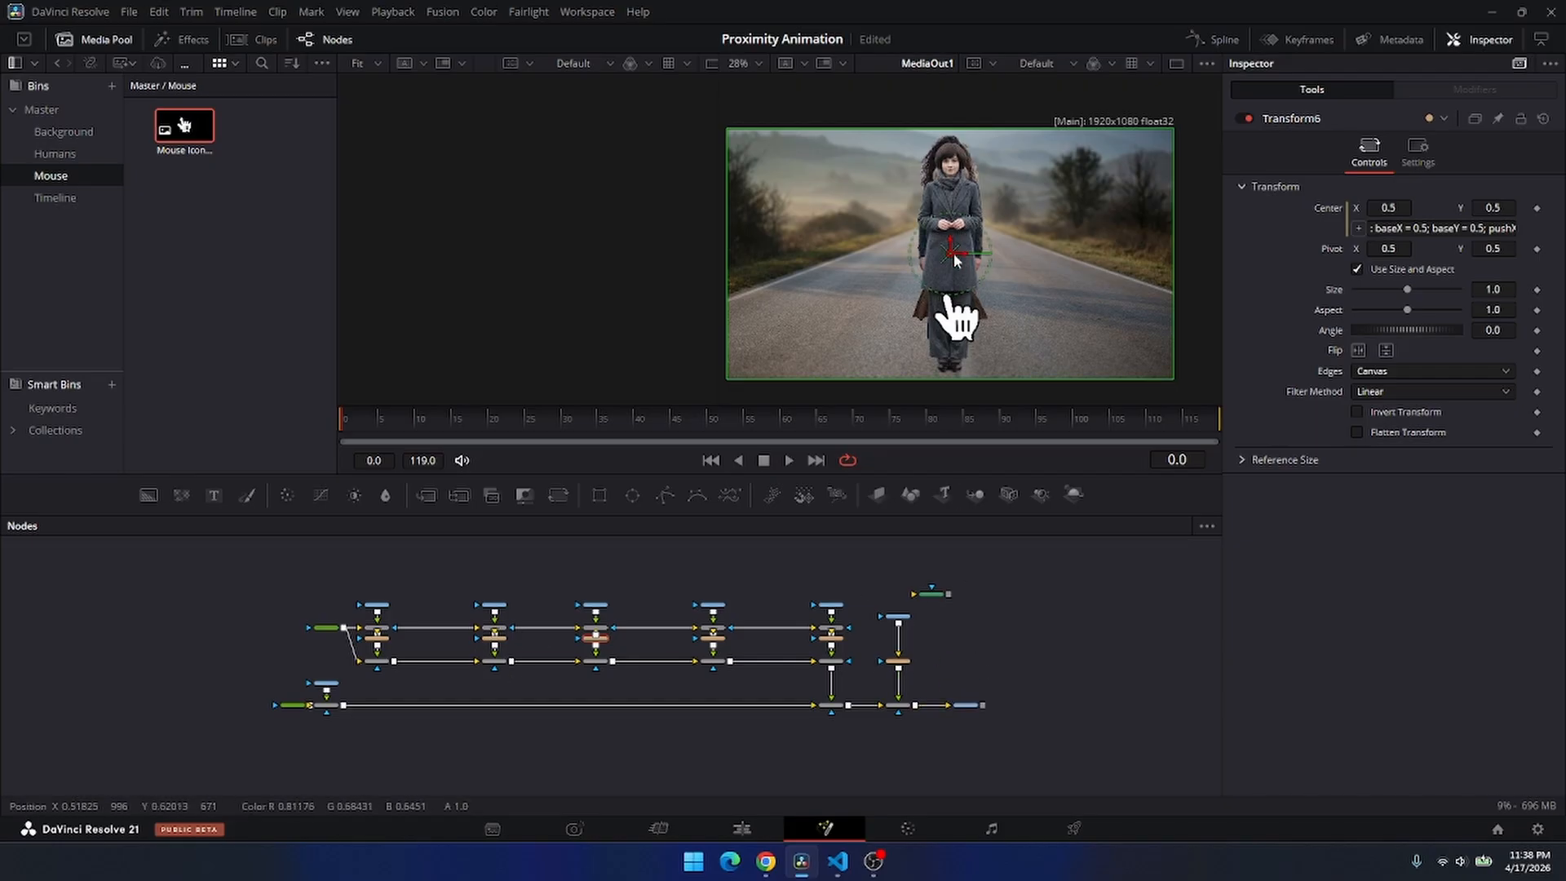
scroll(898, 697, "up", 3)
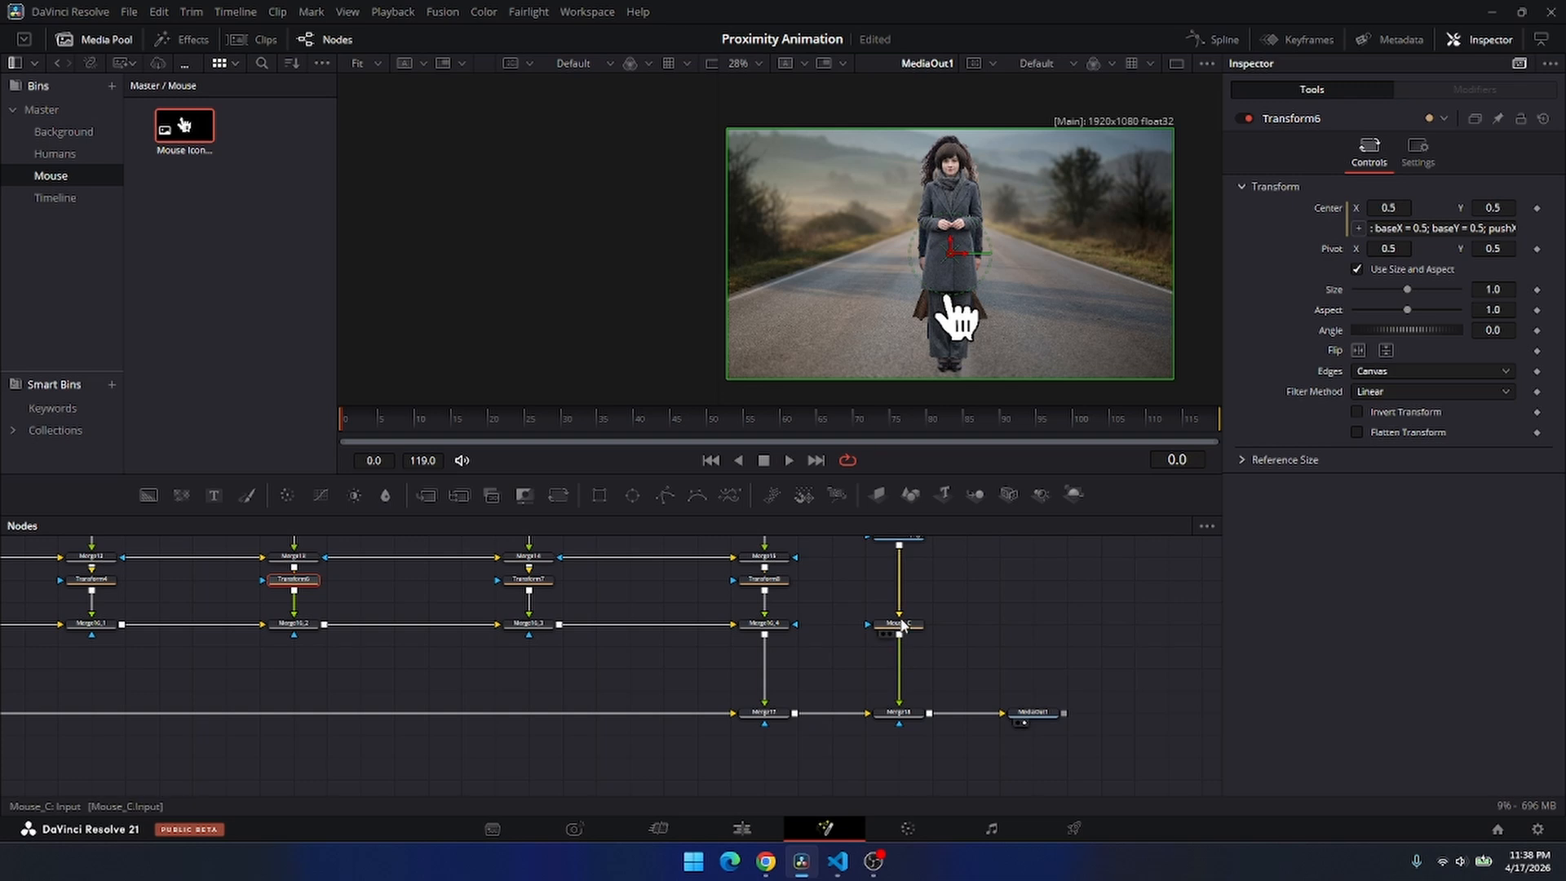
left_click(909, 625)
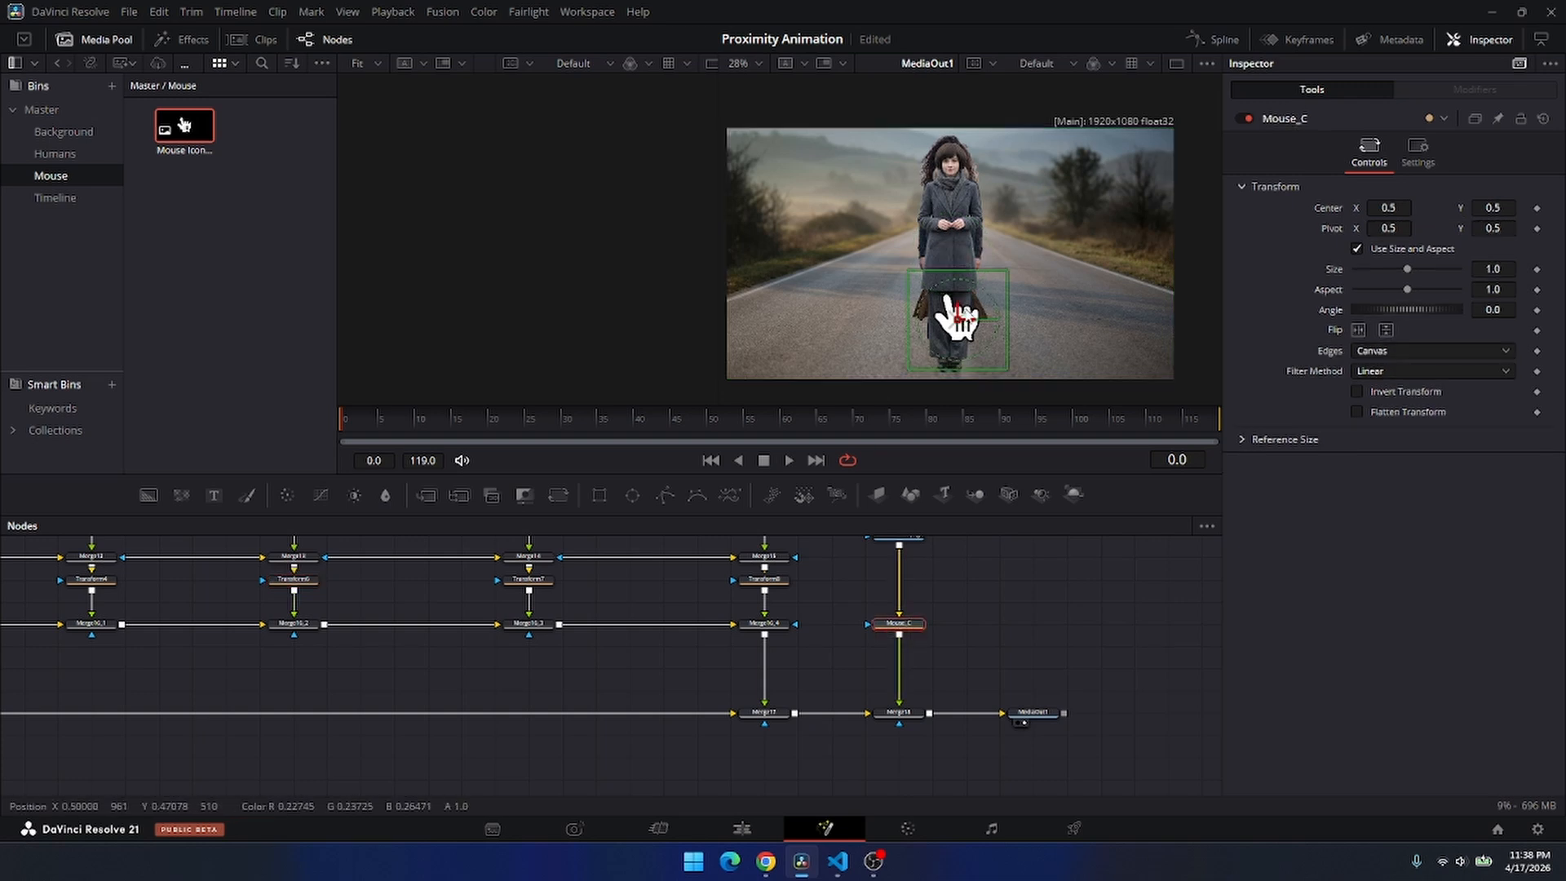
left_click_drag(65, 689, 511, 734)
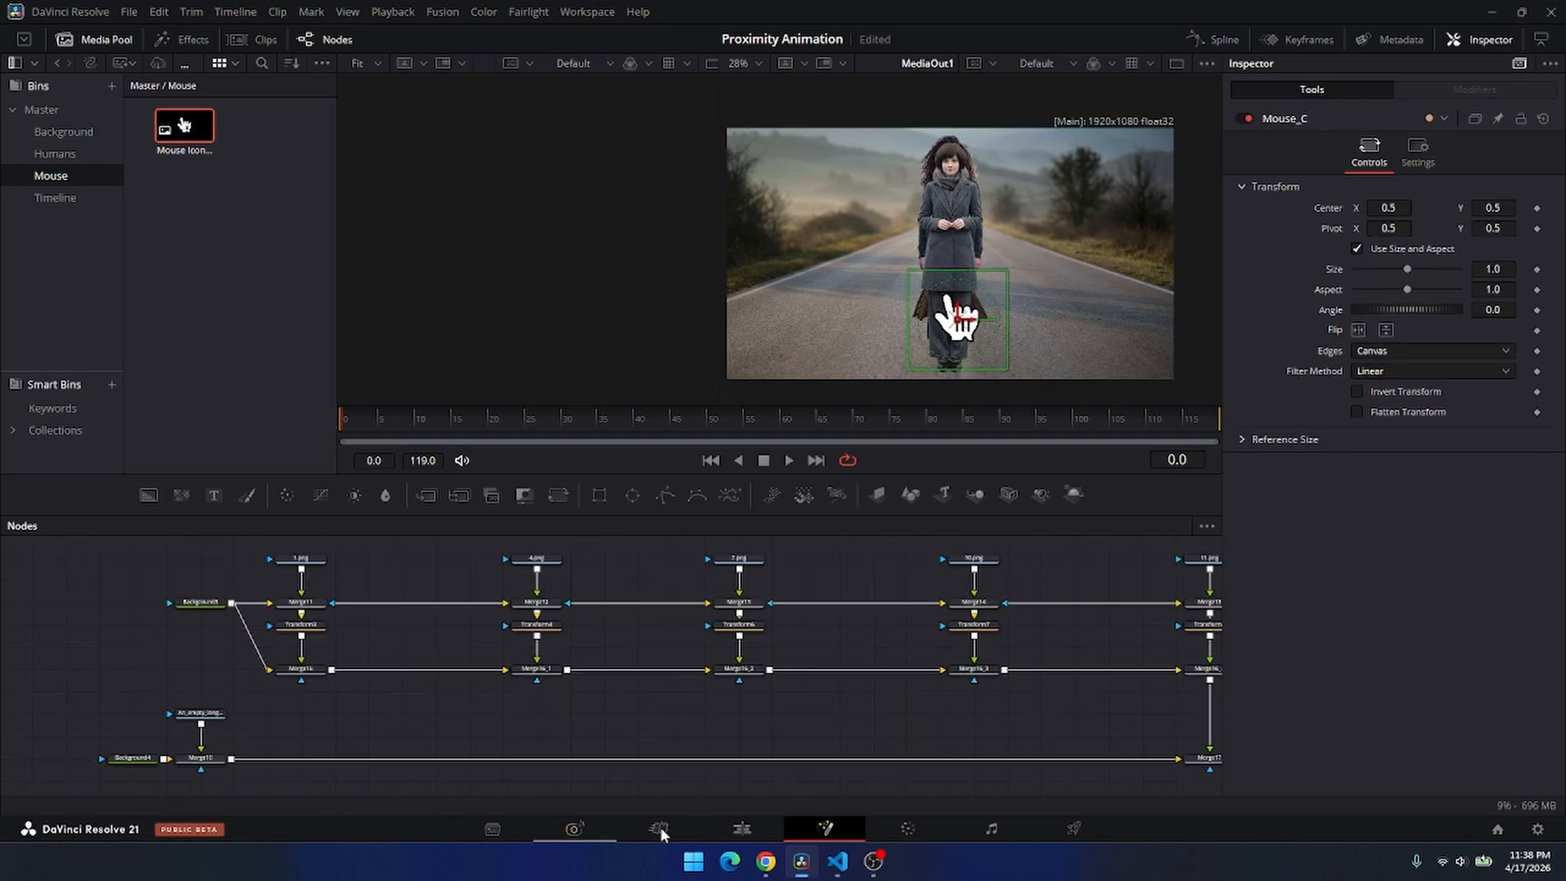
Switch to Visual Studio Code, set baseX to 0.2 in Proximity Y.lua, and copy the whole expression.
left_click(833, 863)
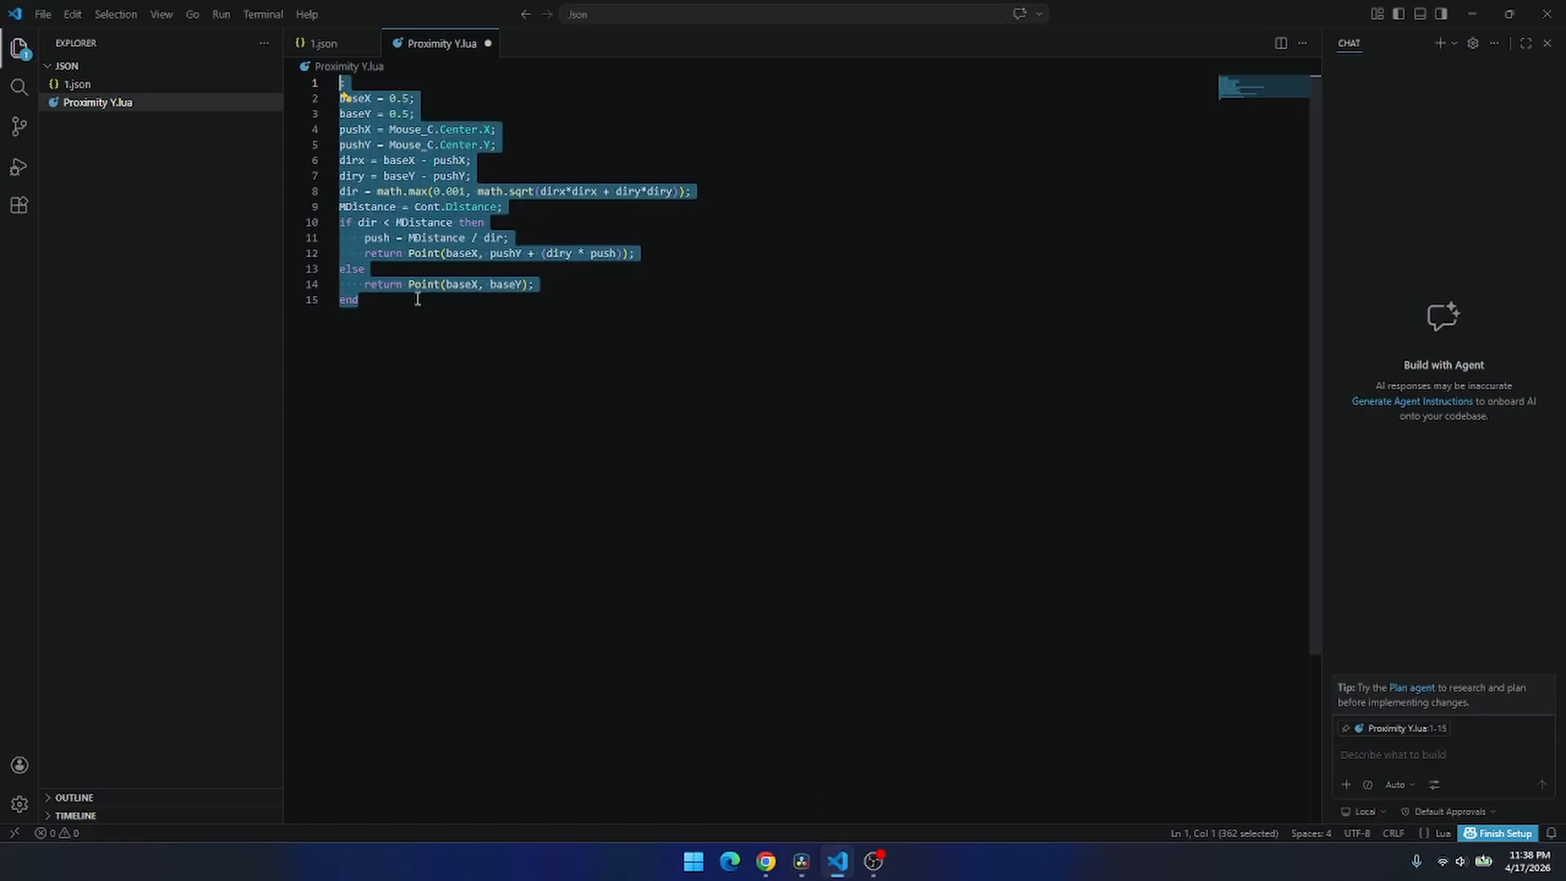
left_click(412, 98)
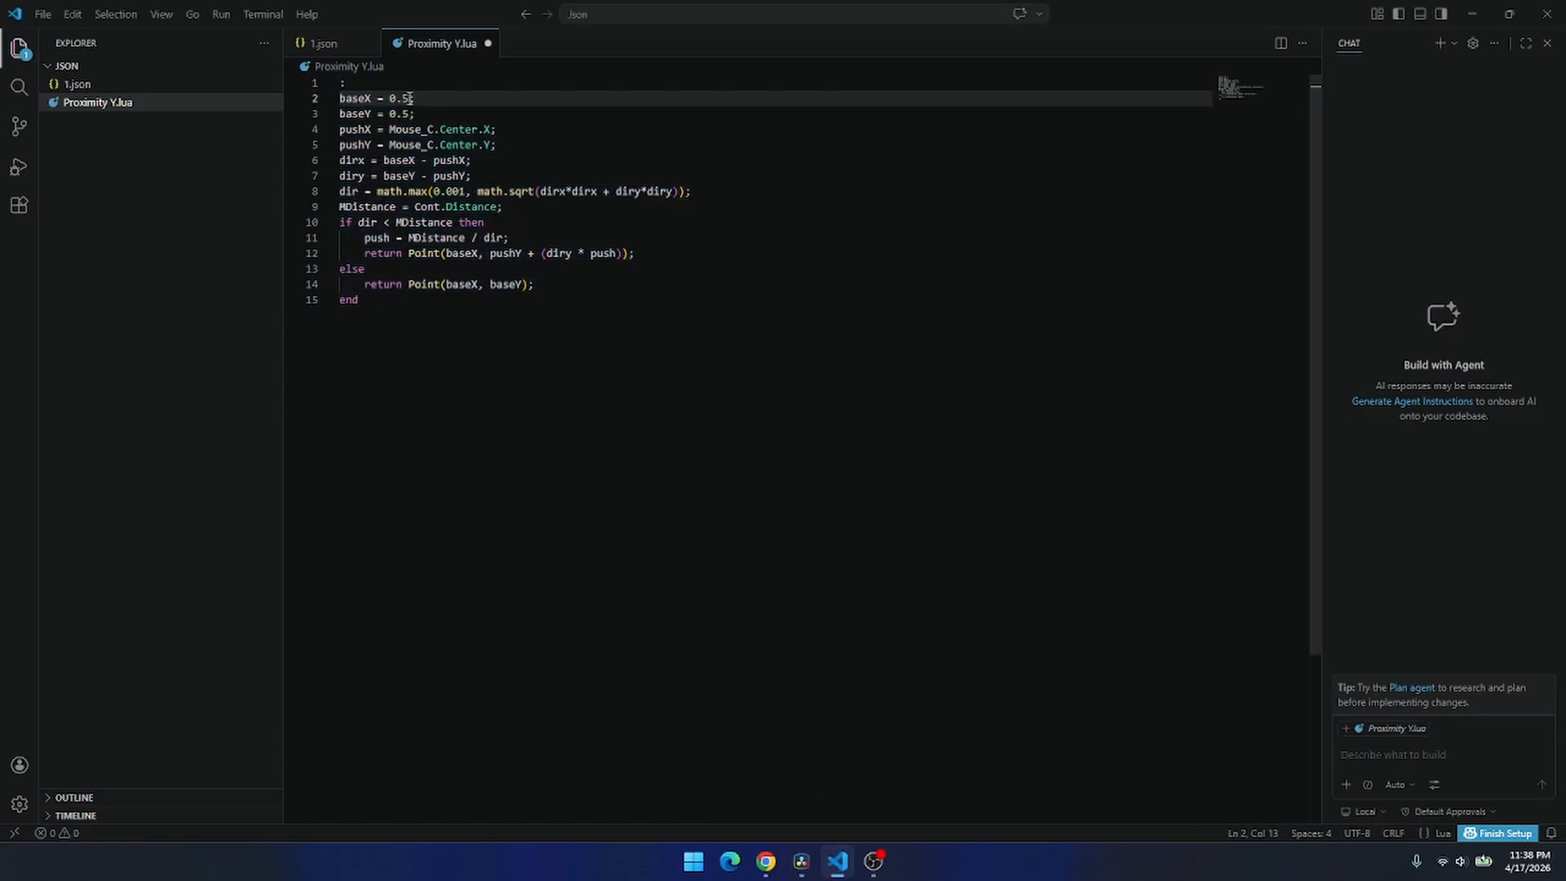
key("Left")
key("BackSpace")
left_click_drag(394, 305, 341, 82)
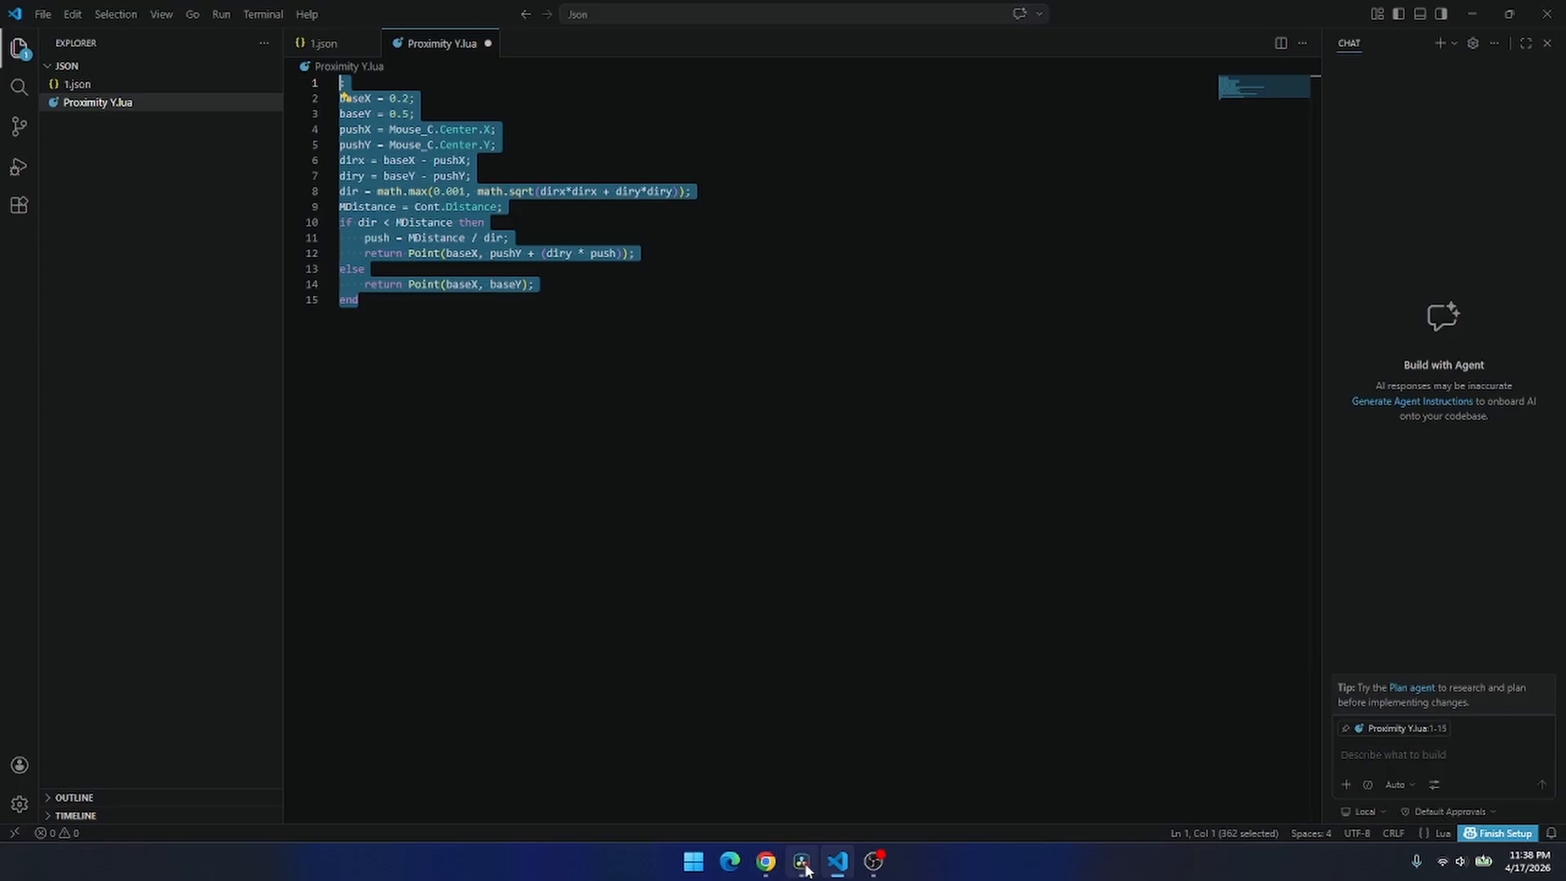
Switch to DaVinci Resolve, add an expression to Transform3's Center in the first image column, and replace its contents with the copied code.
left_click(749, 779)
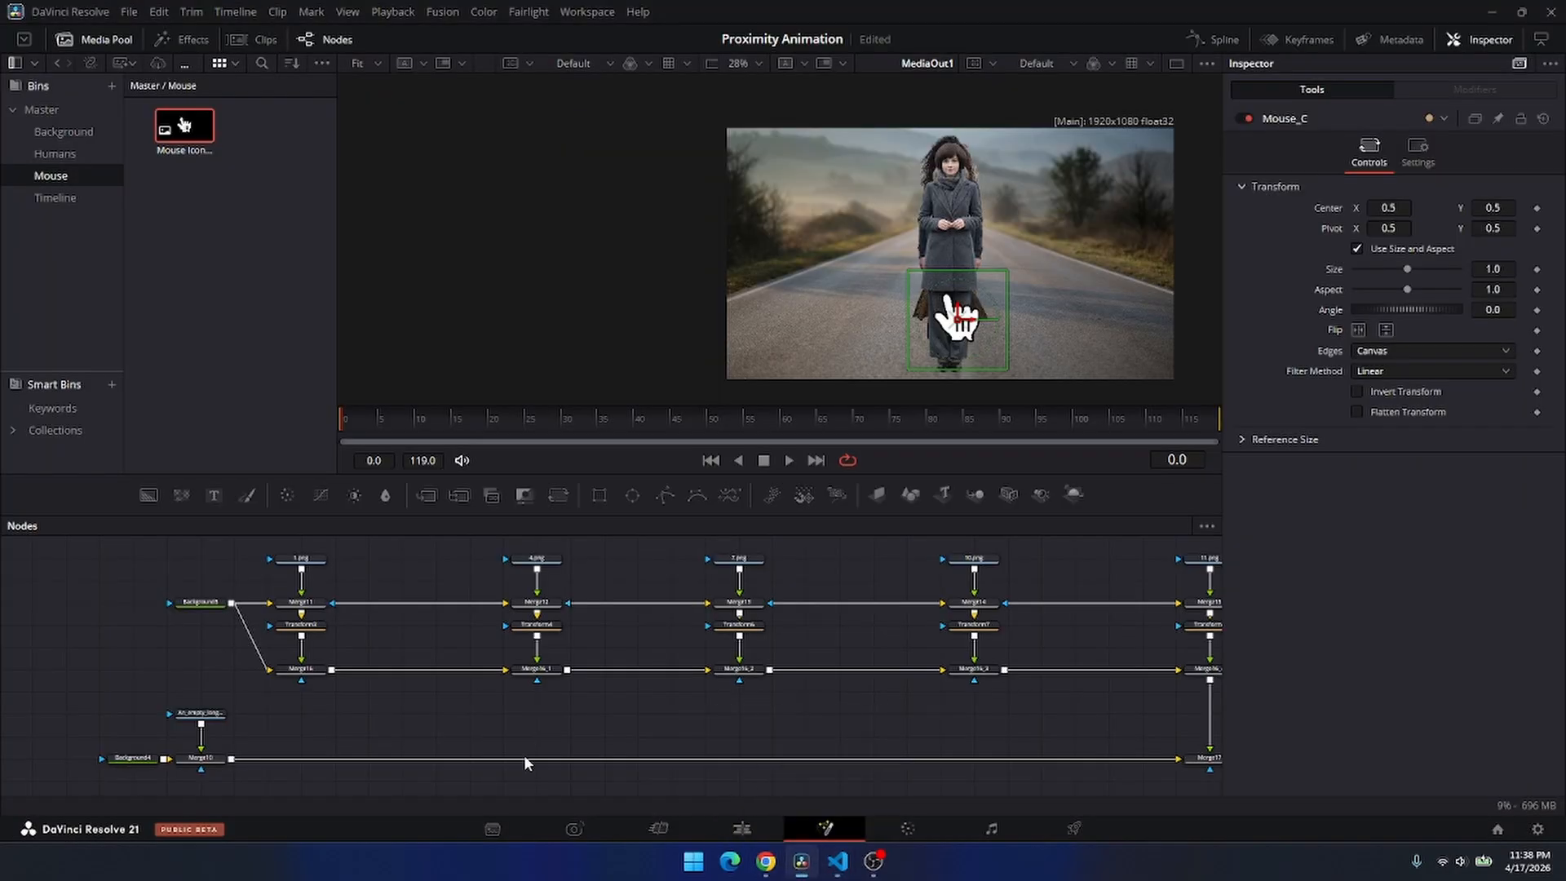
left_click(301, 625)
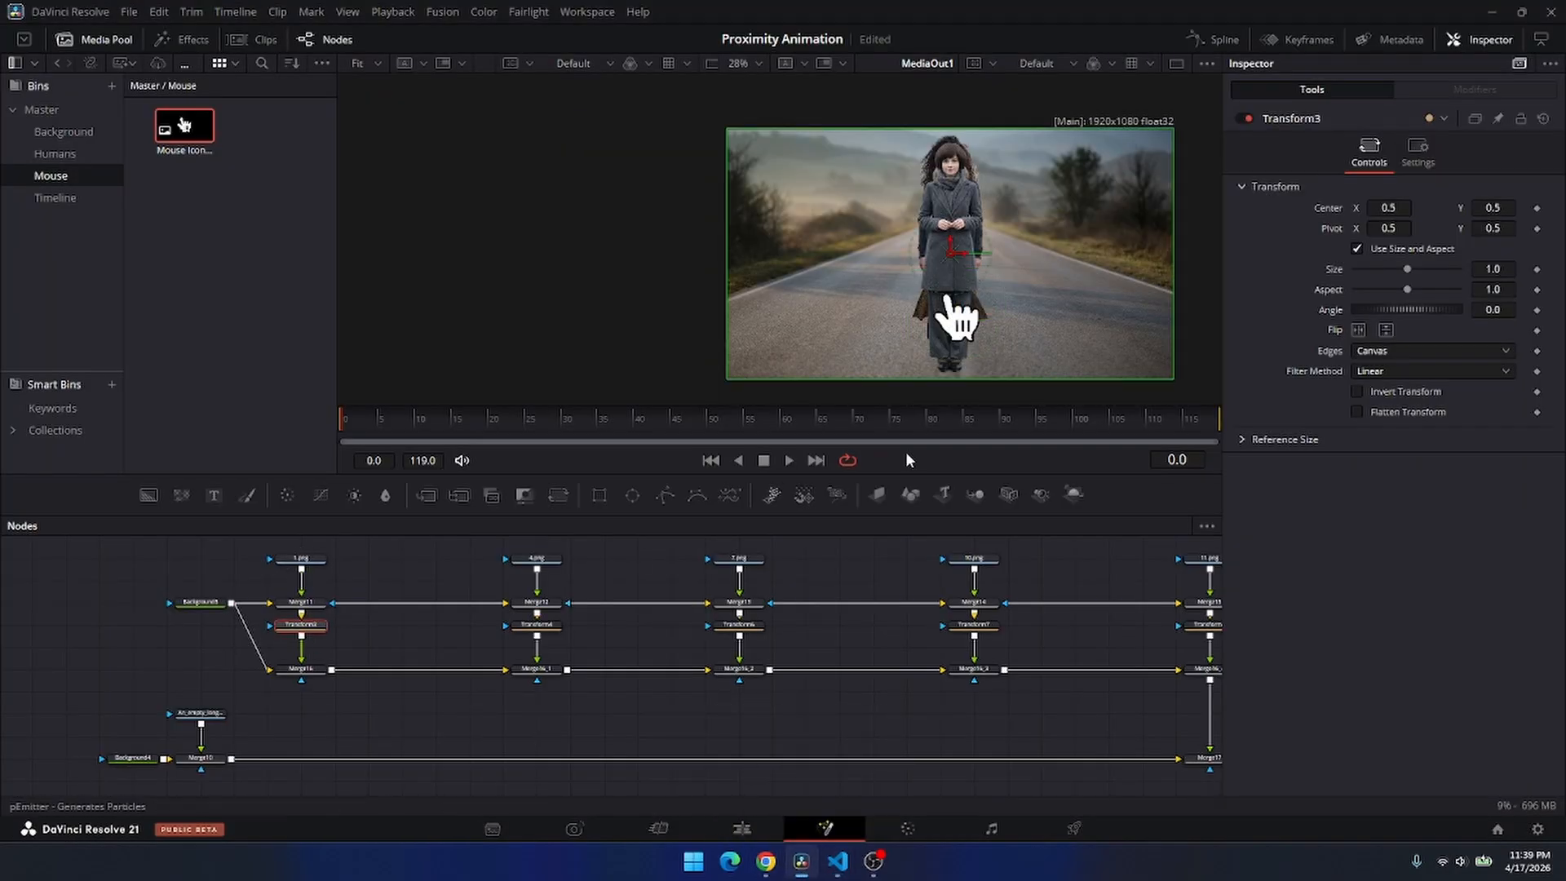
right_click(1315, 210)
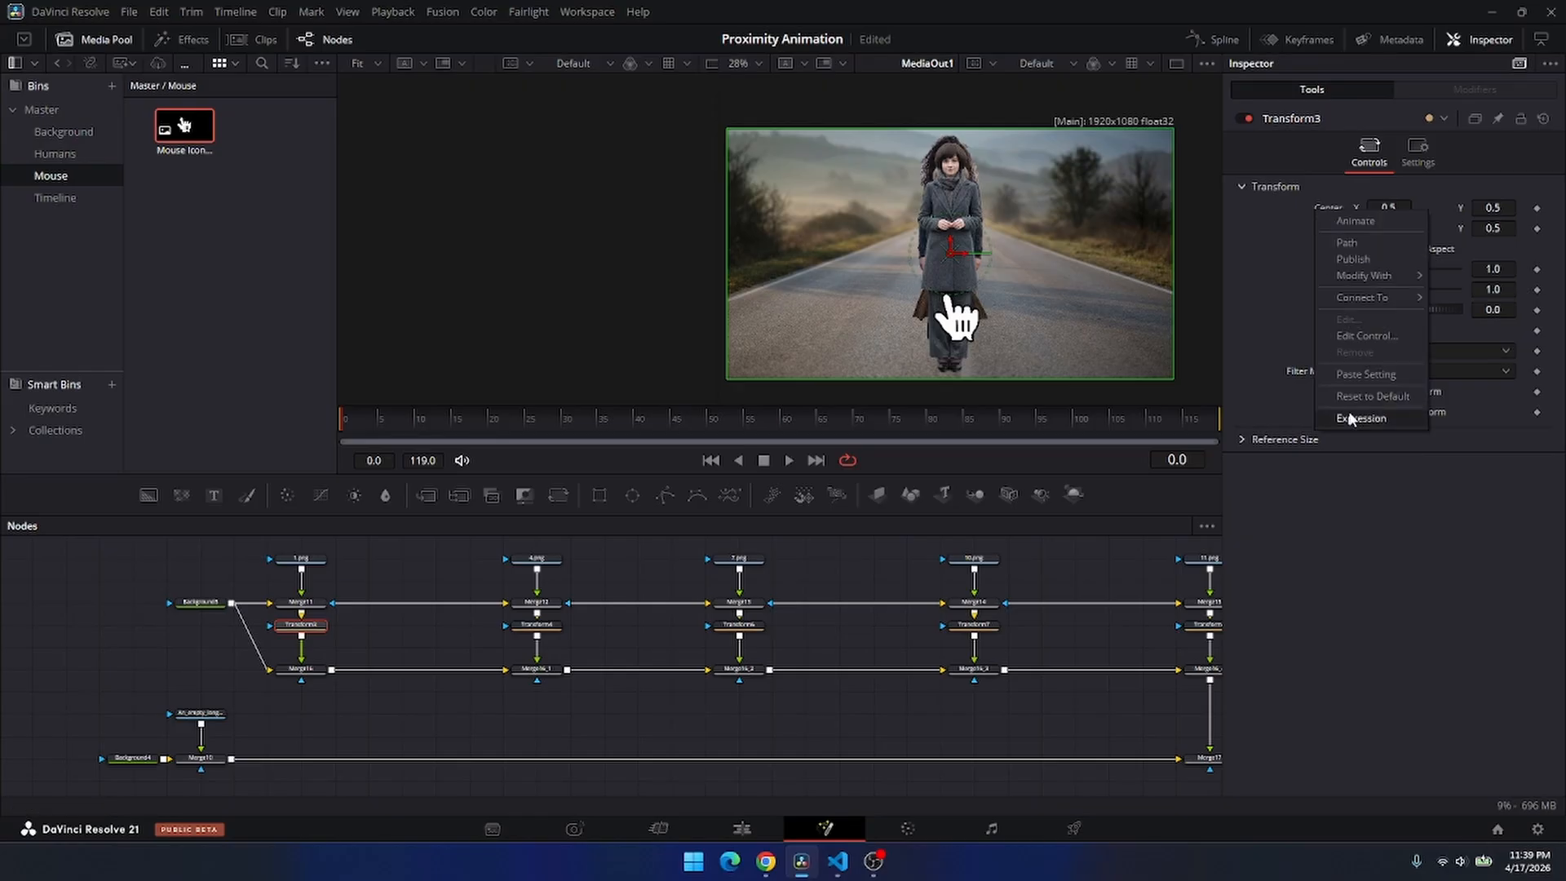
left_click(1351, 418)
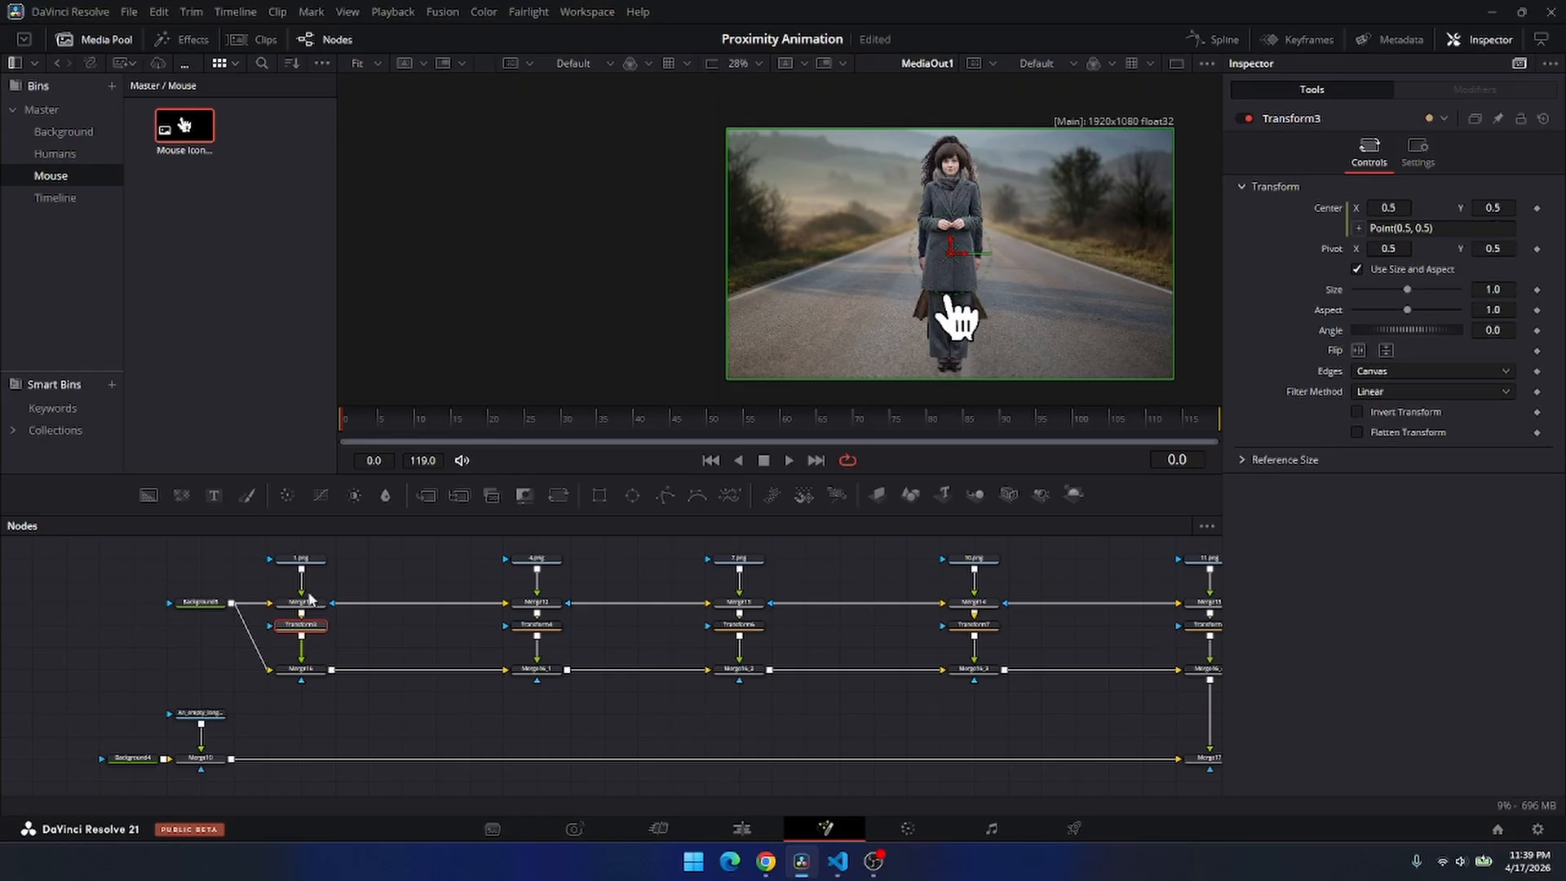
left_click(1403, 227)
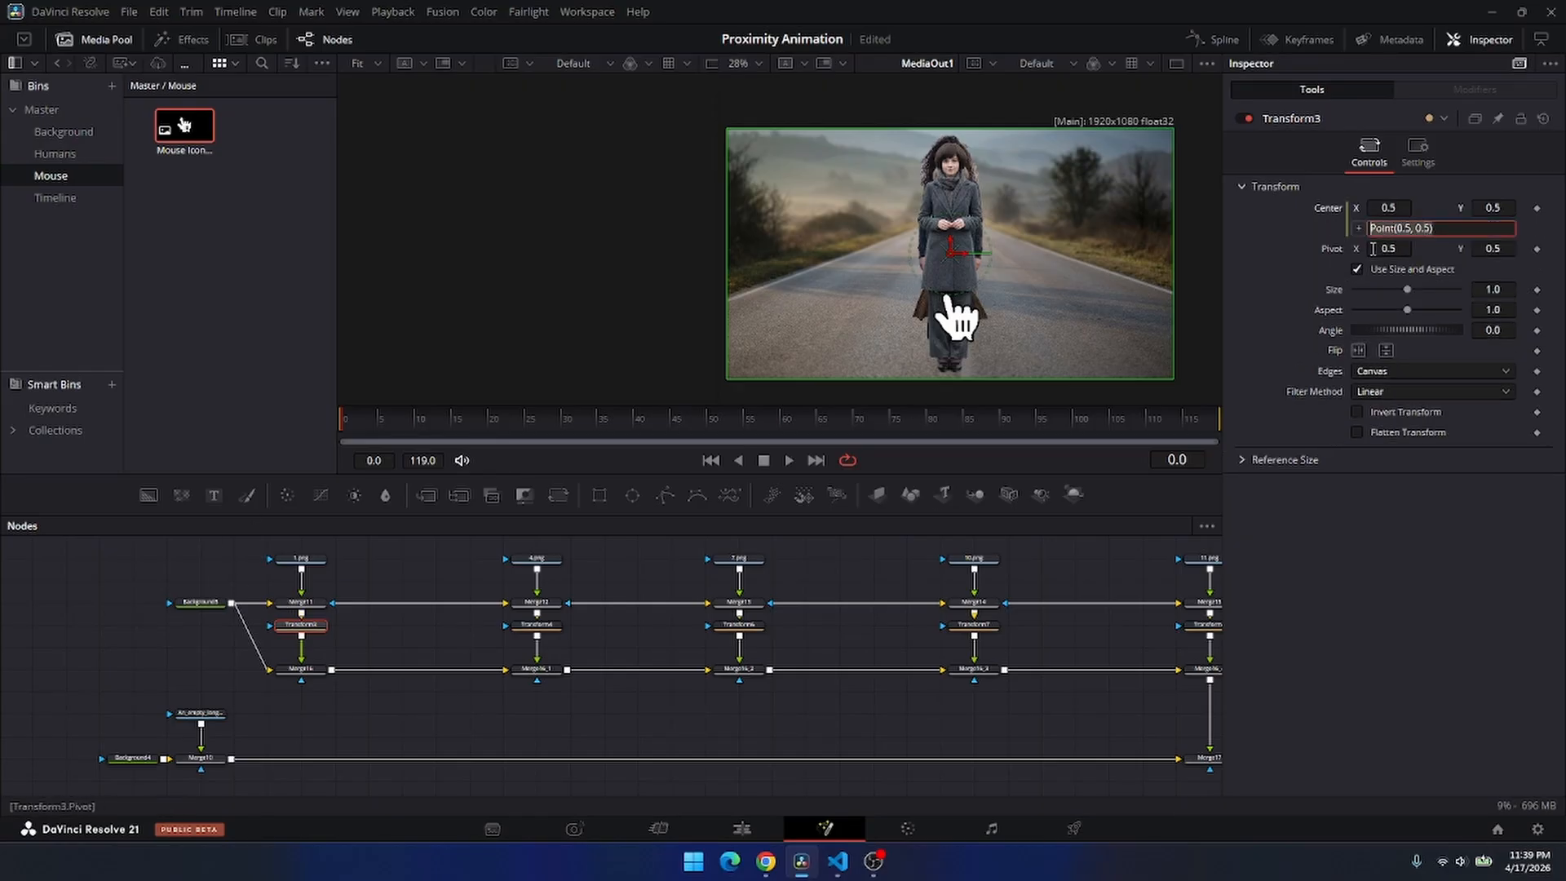
key("ctrl+v")
key("Tab")
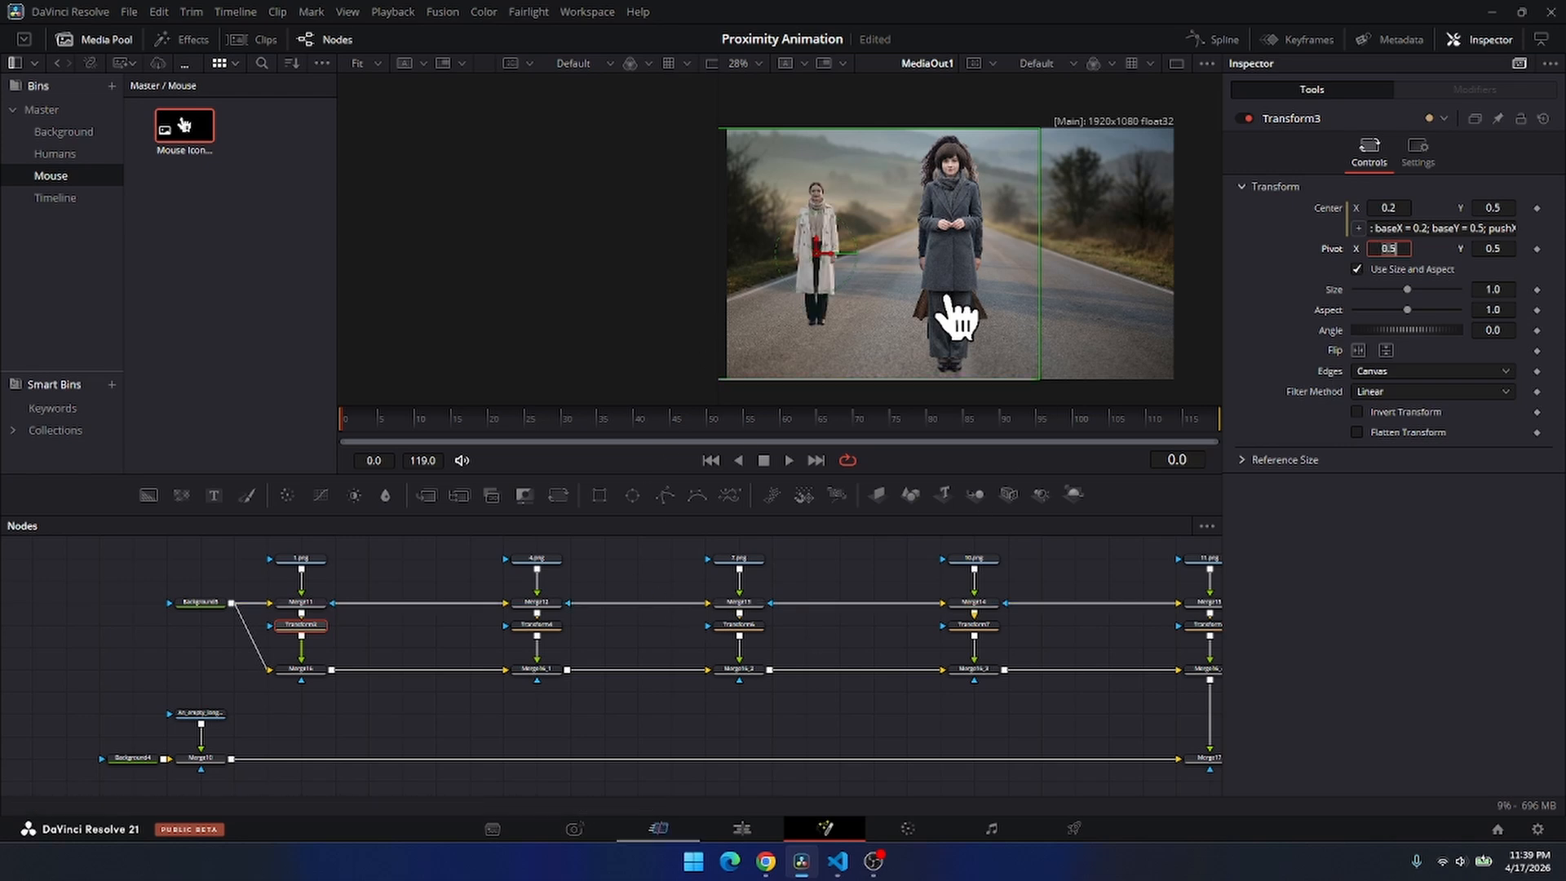
Switch to Visual Studio Code, set baseX to 0.35 in Proximity Y.lua, and copy the whole expression.
left_click(838, 861)
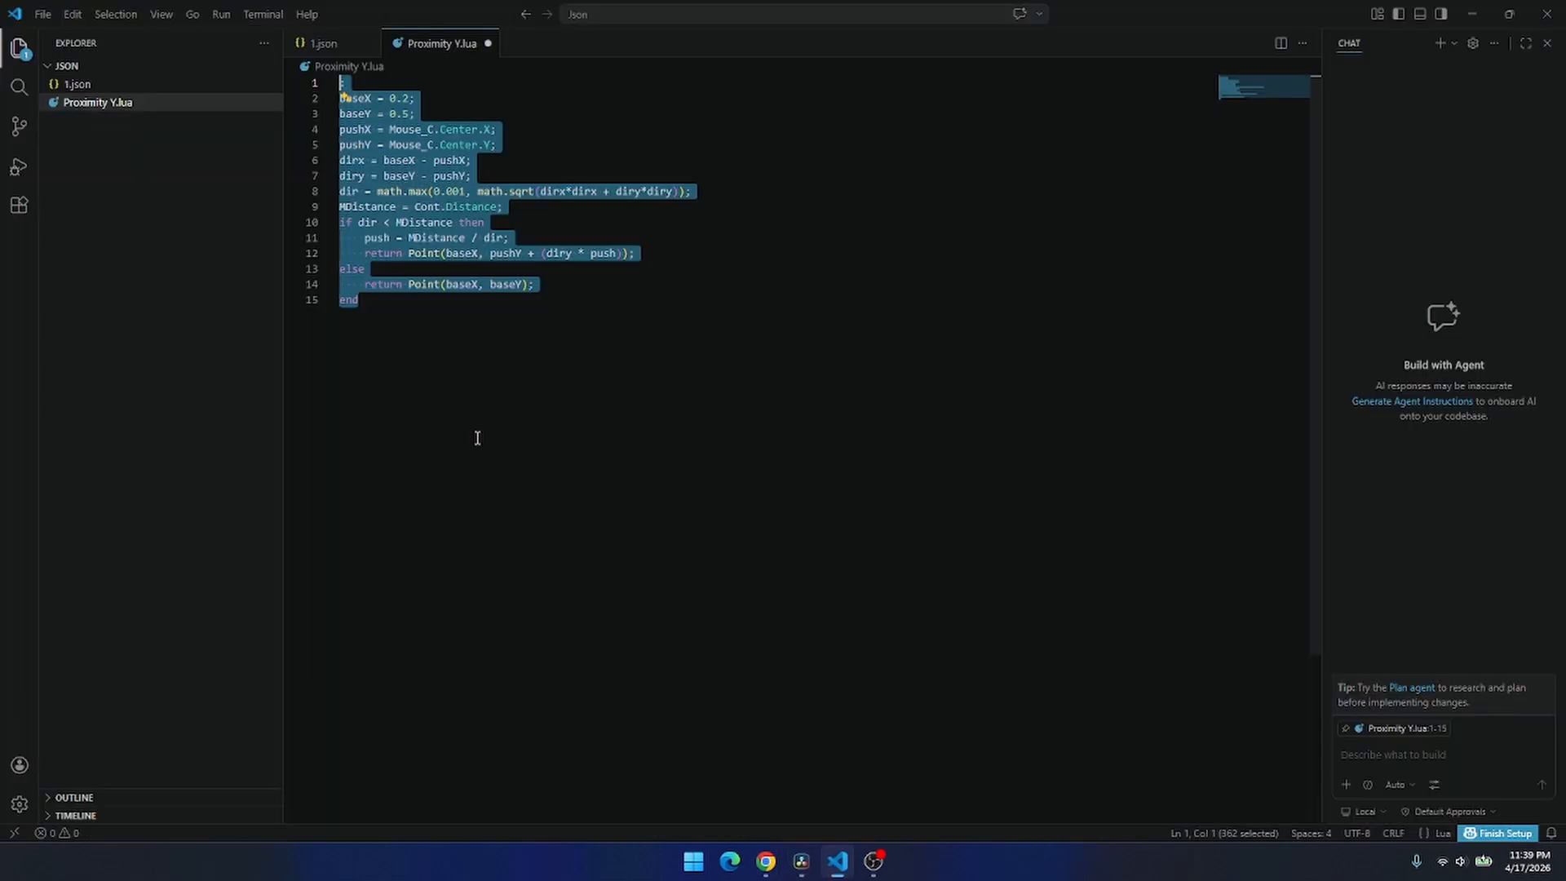
left_click(396, 327)
double_click(404, 97)
type("2")
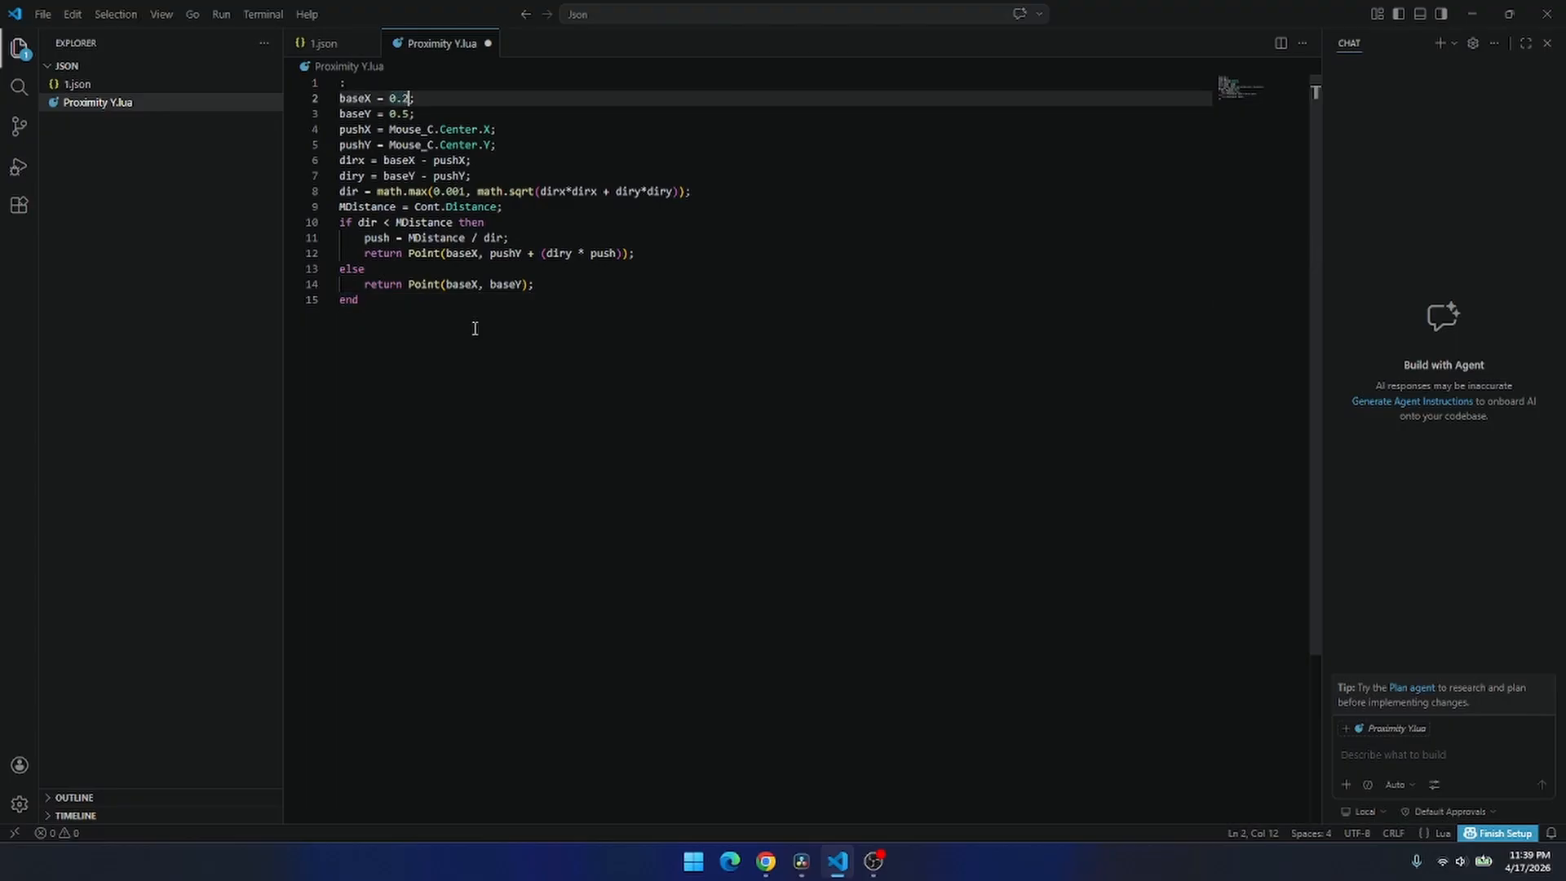
key("BackSpace")
key("Left")
key("Delete")
key("Delete")
left_click_drag(408, 301, 335, 81)
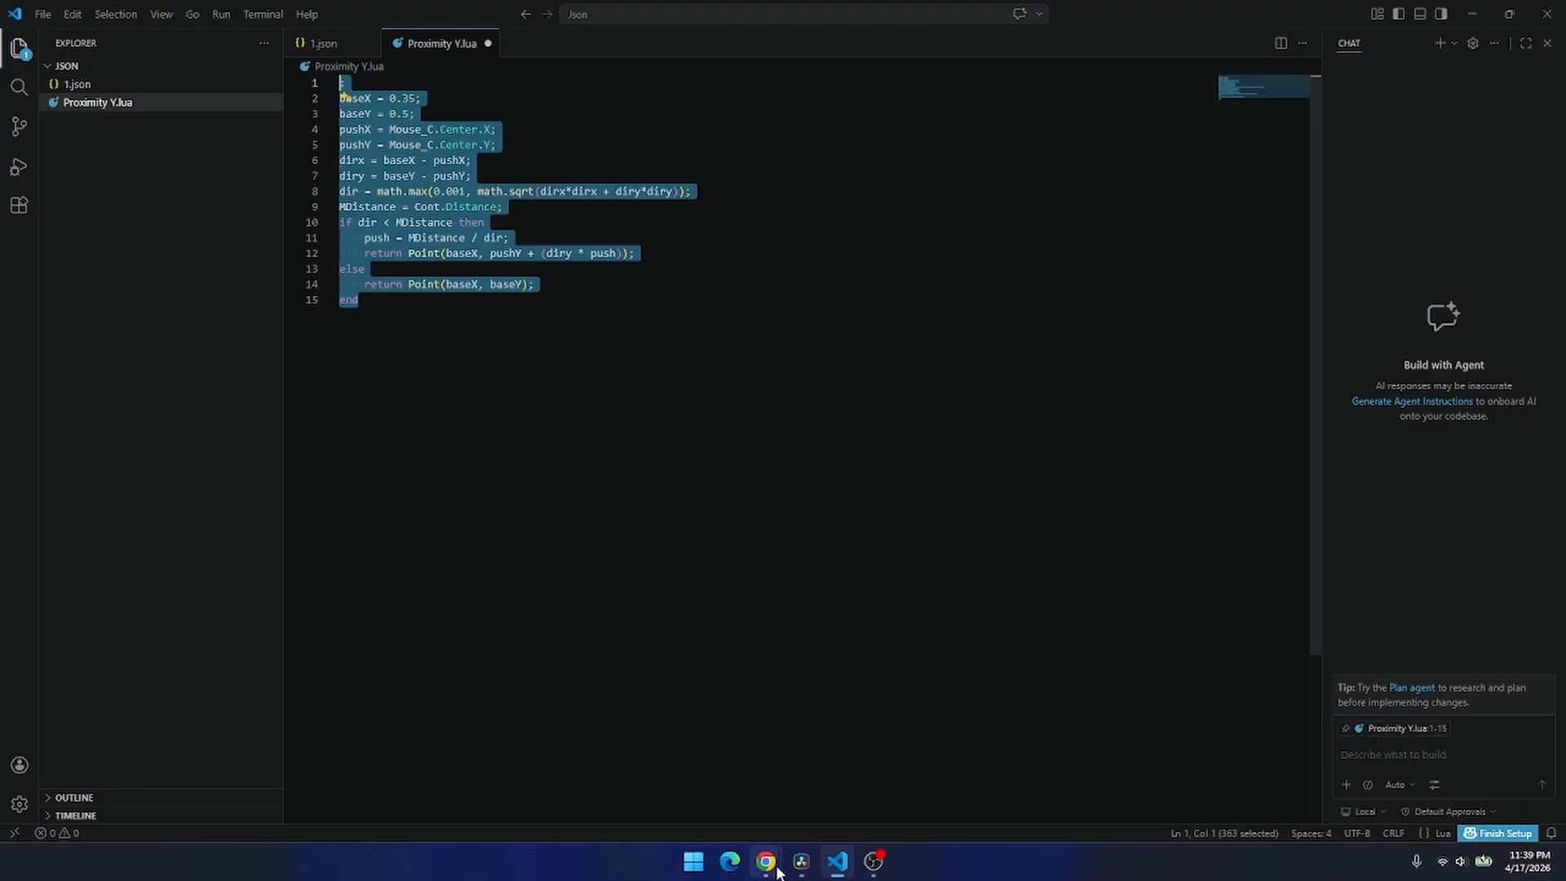
Switch to DaVinci Resolve, add an expression to Transform4's Center in the second image column, and replace its contents with the copied code.
left_click(801, 862)
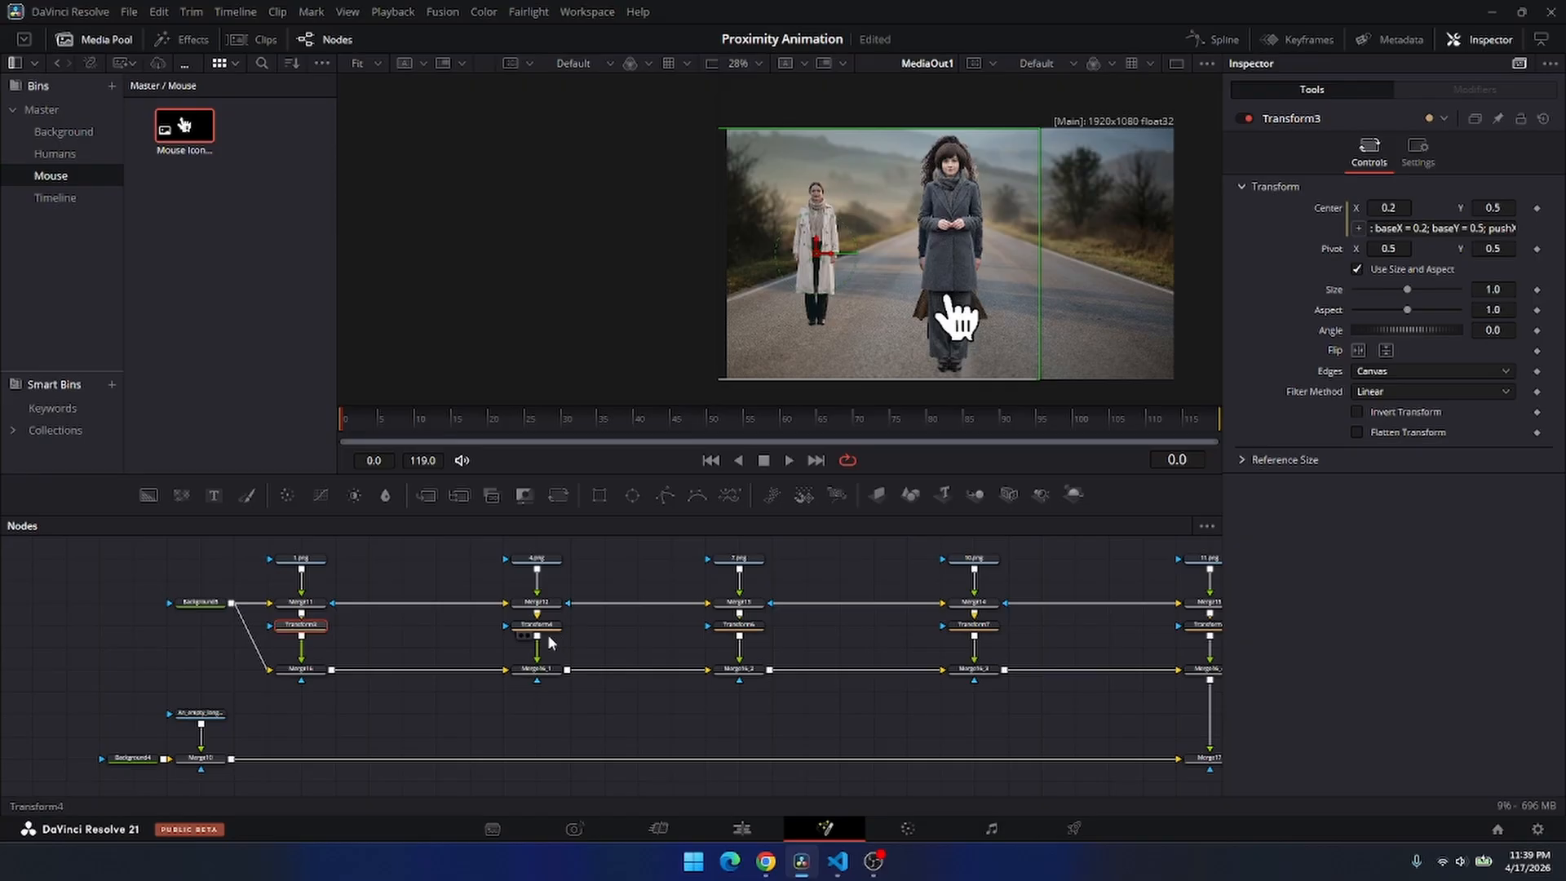
left_click(536, 625)
right_click(1344, 210)
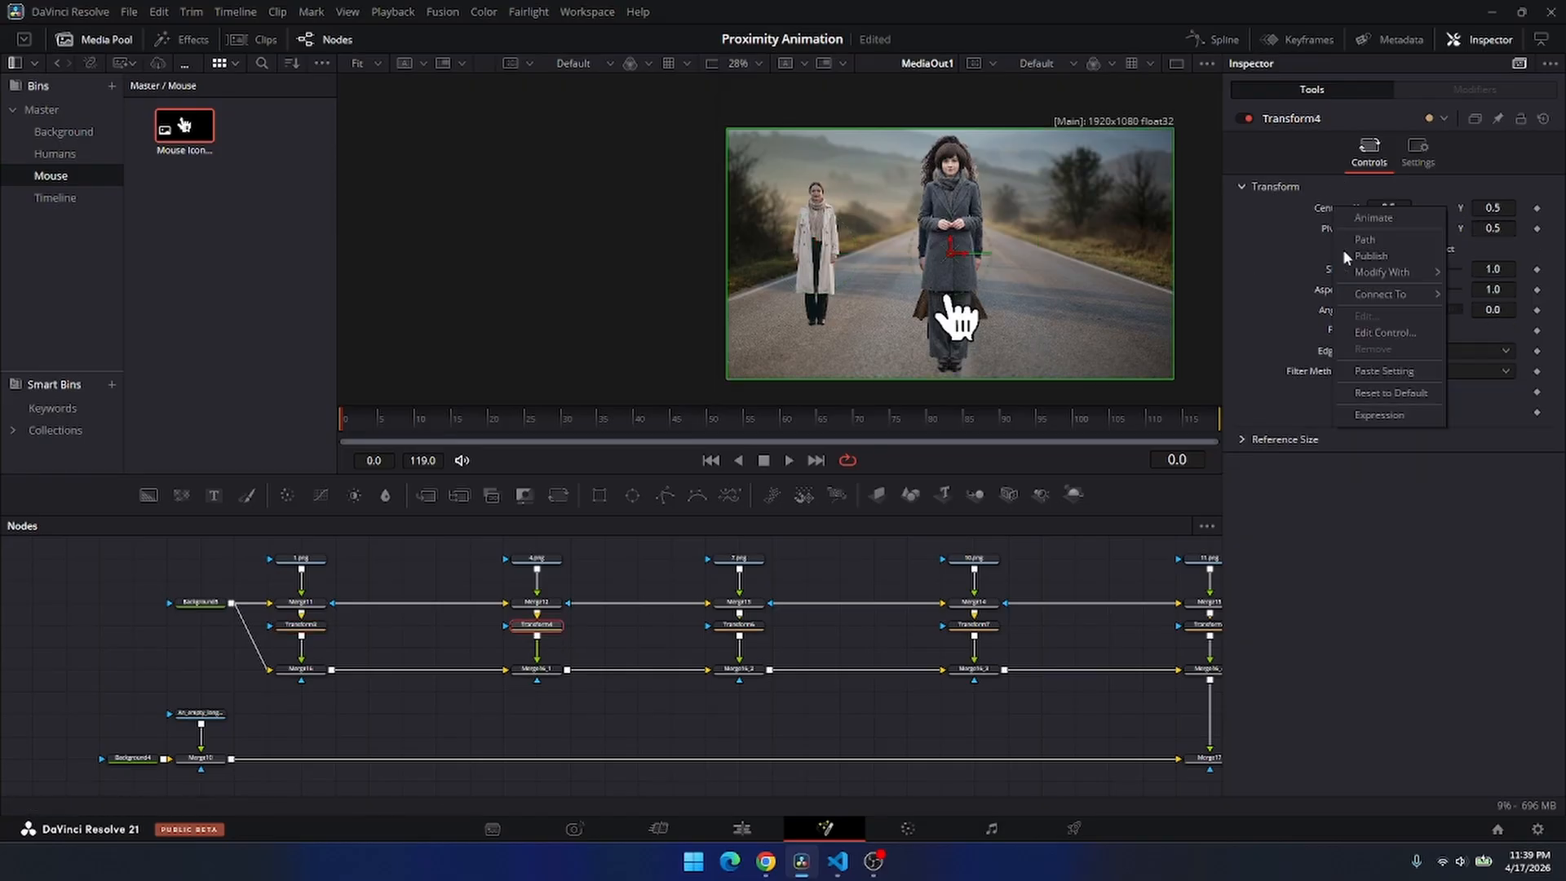
left_click(1384, 417)
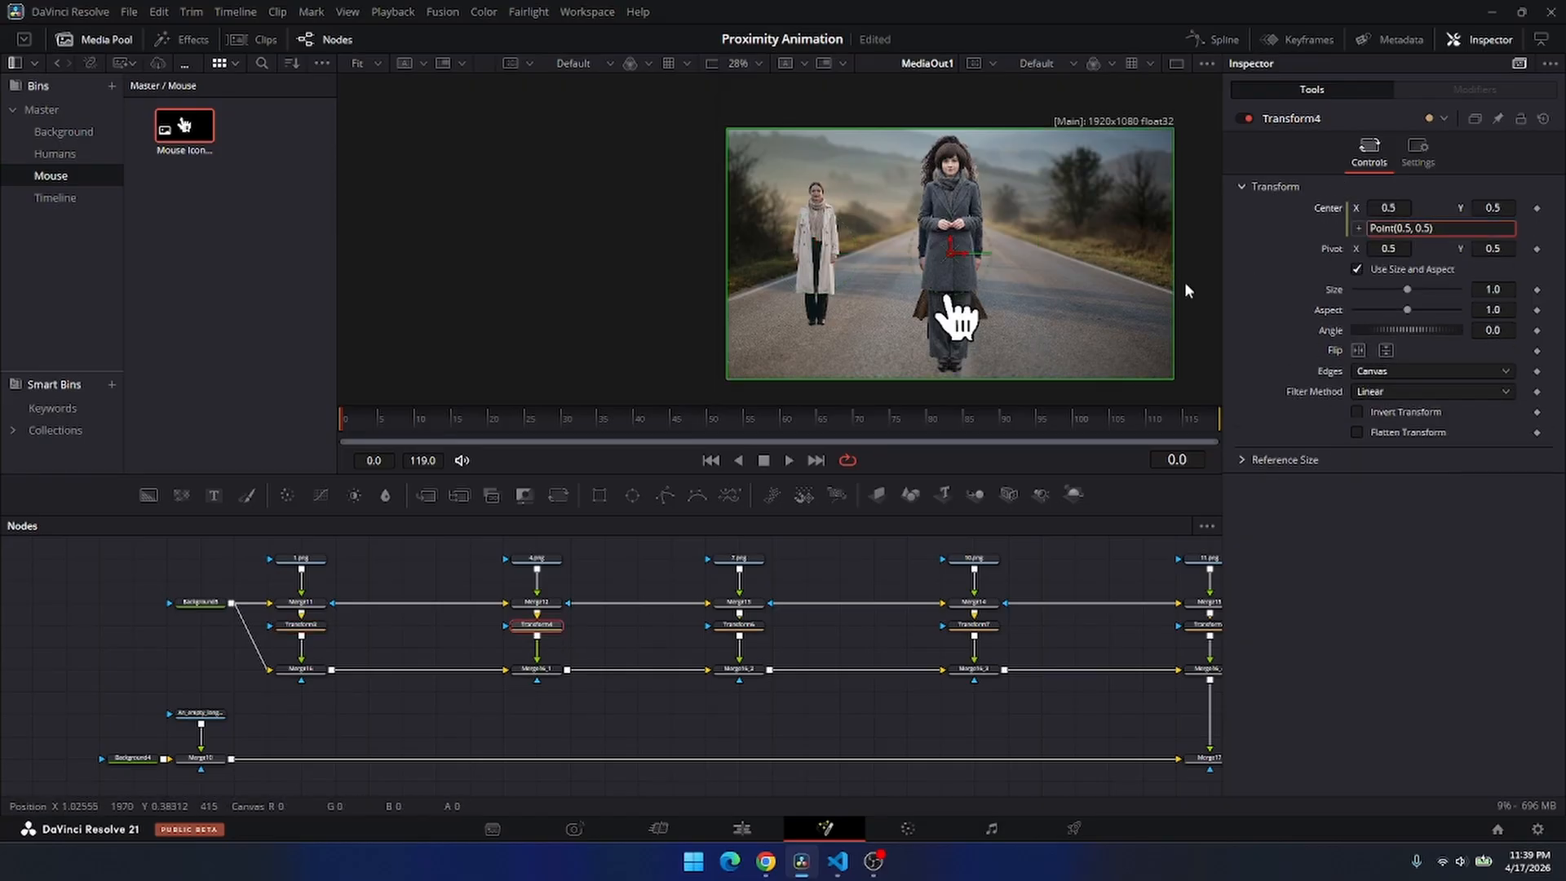
key("ctrl+a")
key("ctrl+v")
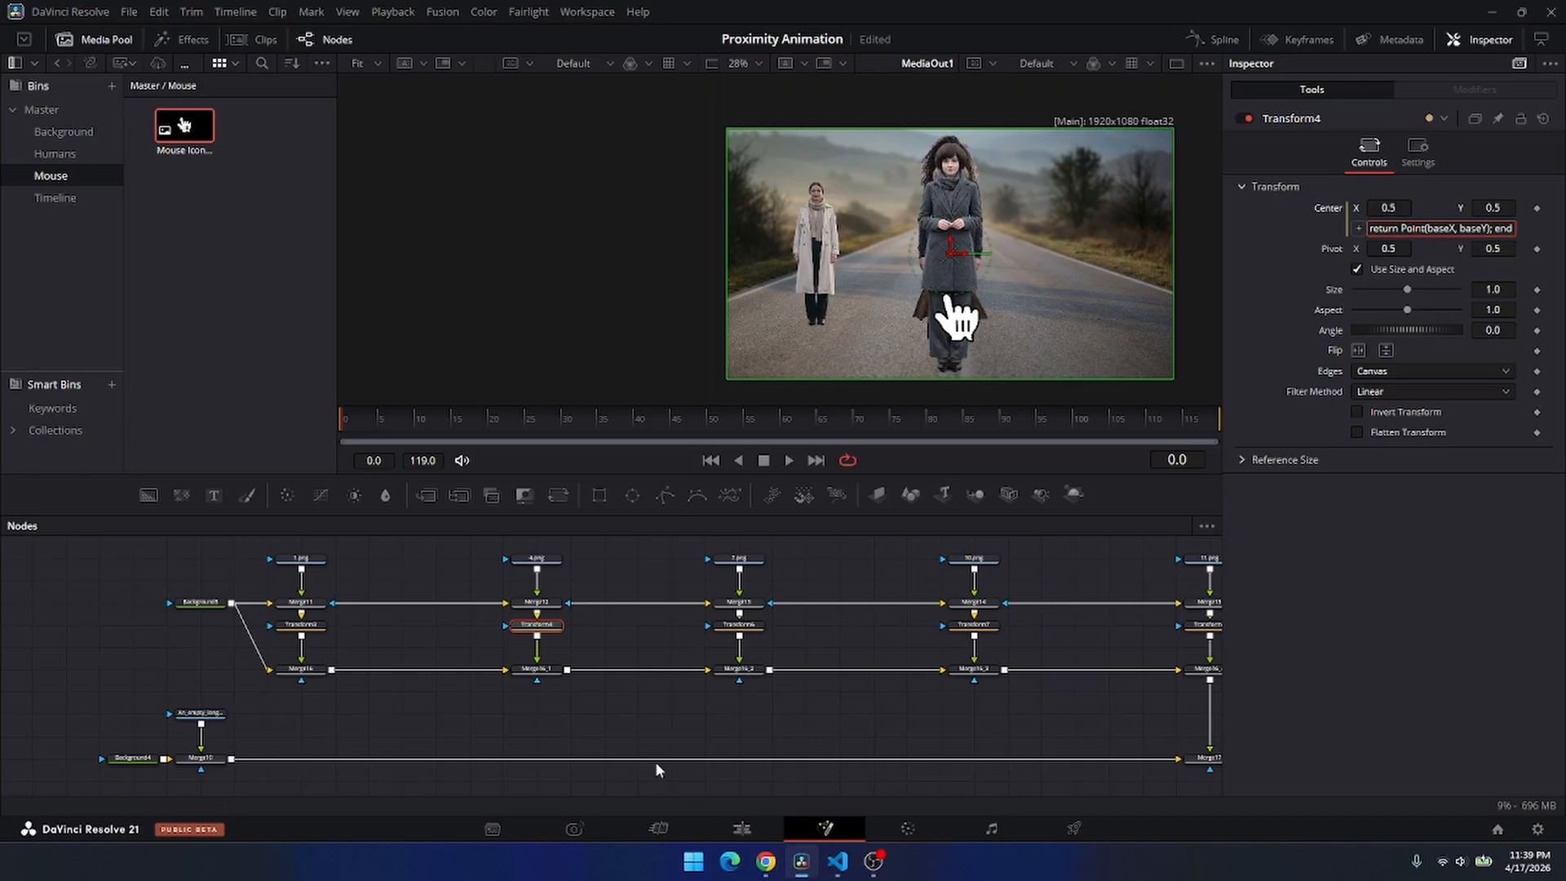
left_click(676, 698)
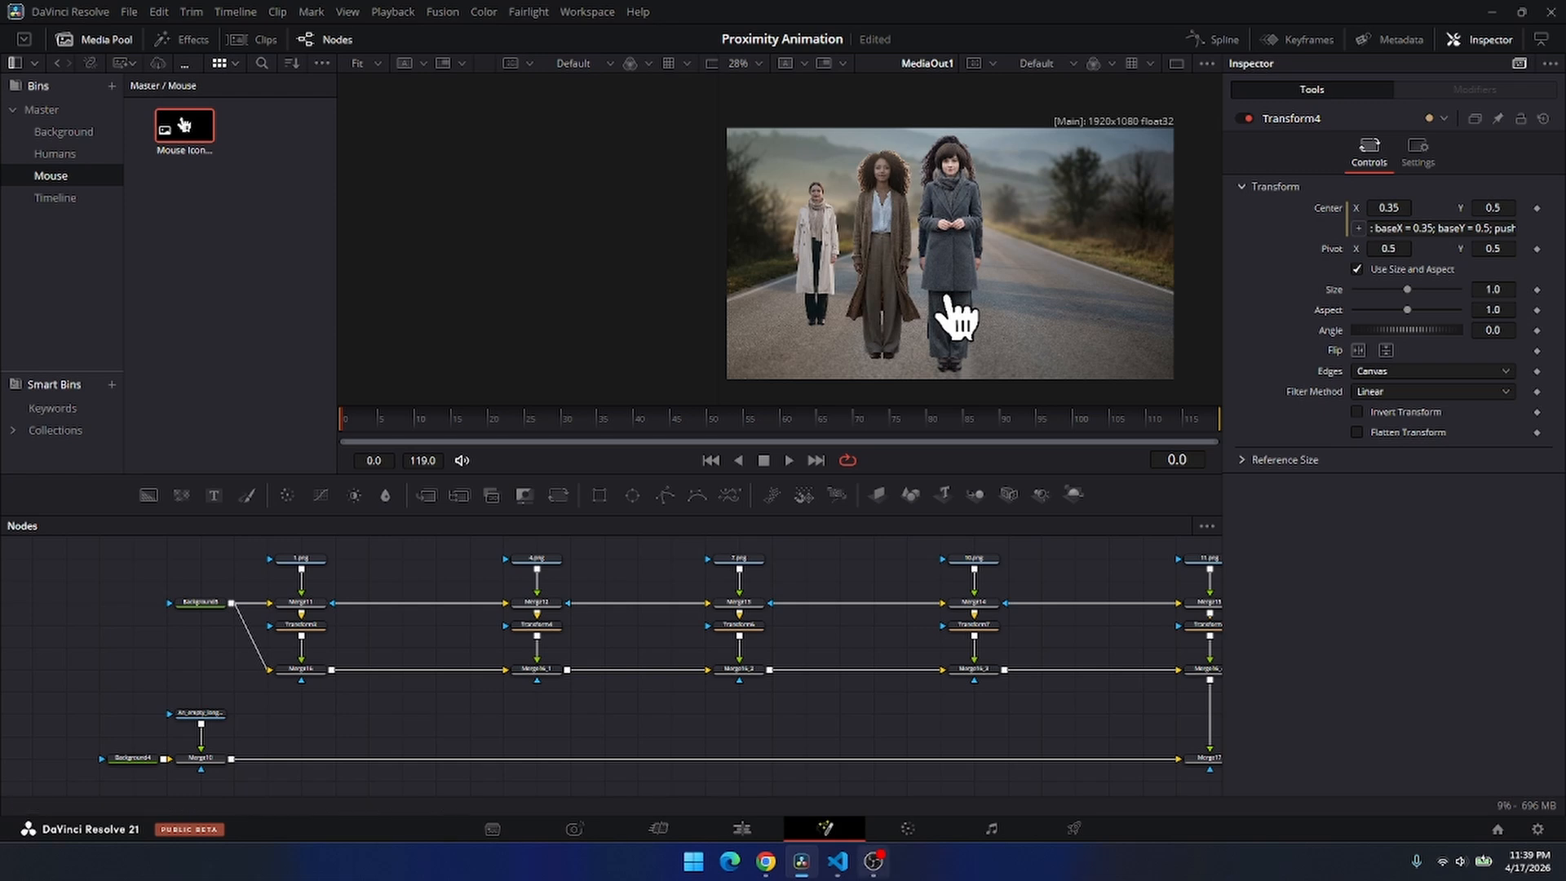
Switch to Visual Studio Code, set baseX to 0.65 in Proximity Y.lua, and copy the whole expression.
left_click(837, 862)
left_click(449, 323)
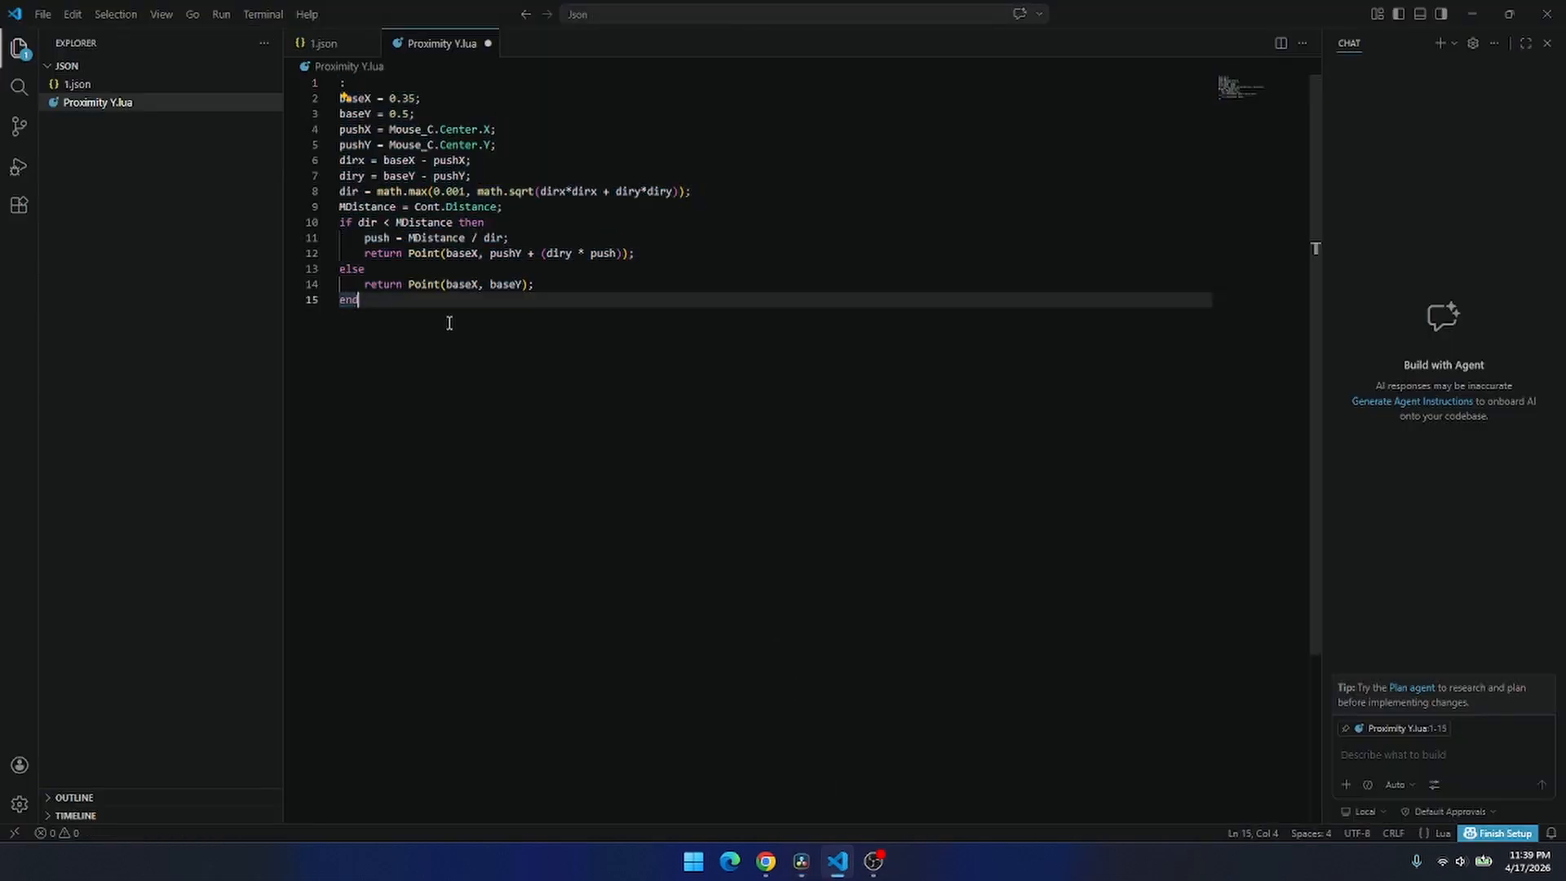
left_click(415, 98)
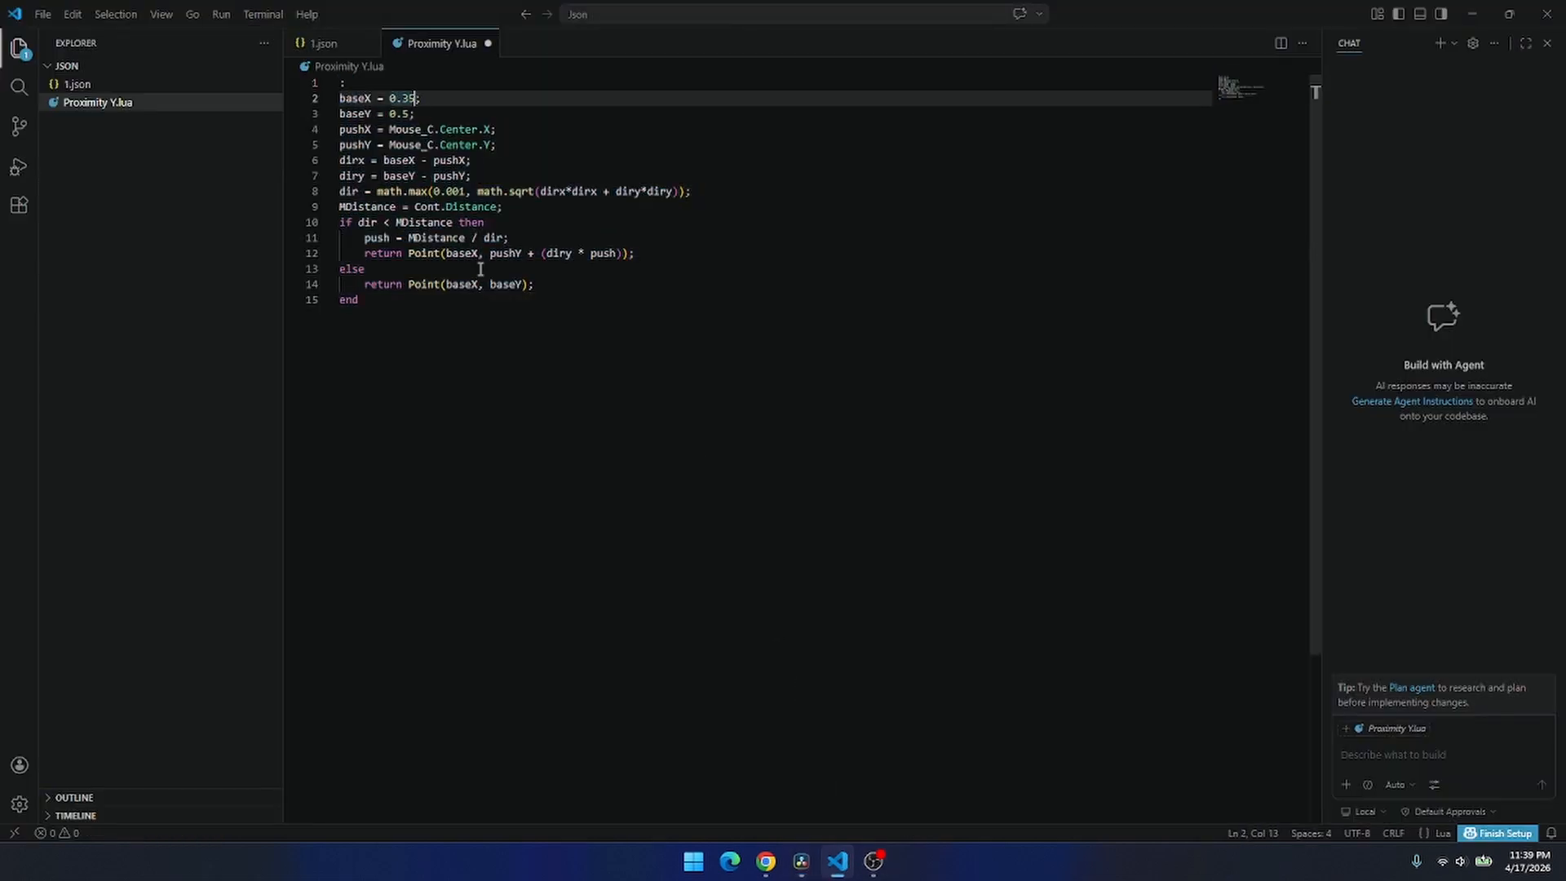
key("BackSpace")
key("BackSpace")
left_click_drag(412, 305, 267, 65)
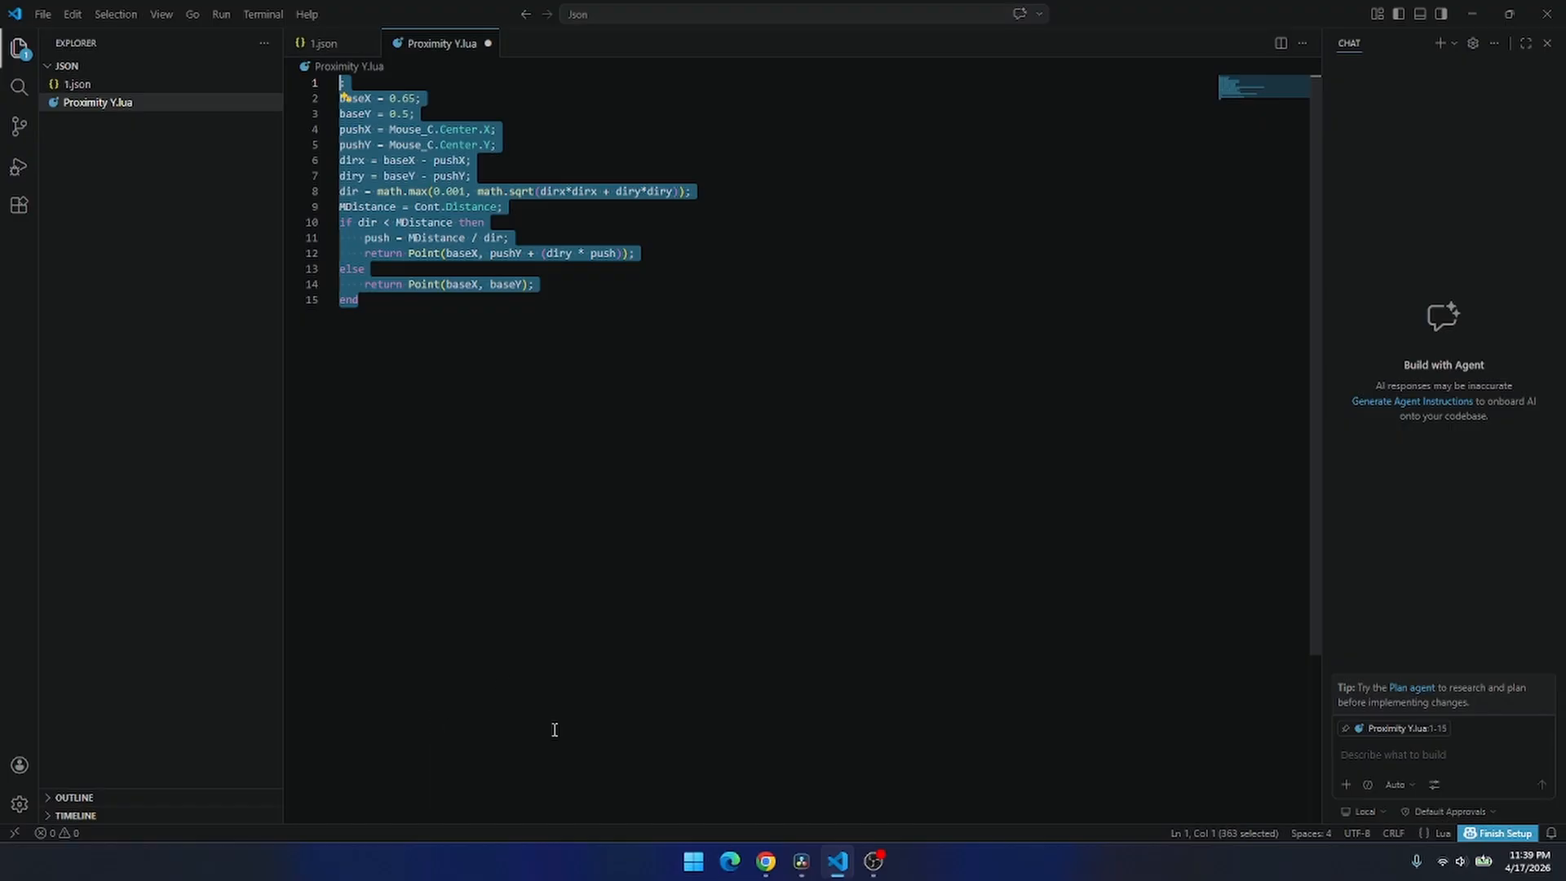
Switch to DaVinci Resolve, add an expression to Transform7's Center in the fourth image column, and replace its contents with the copied code.
left_click(802, 862)
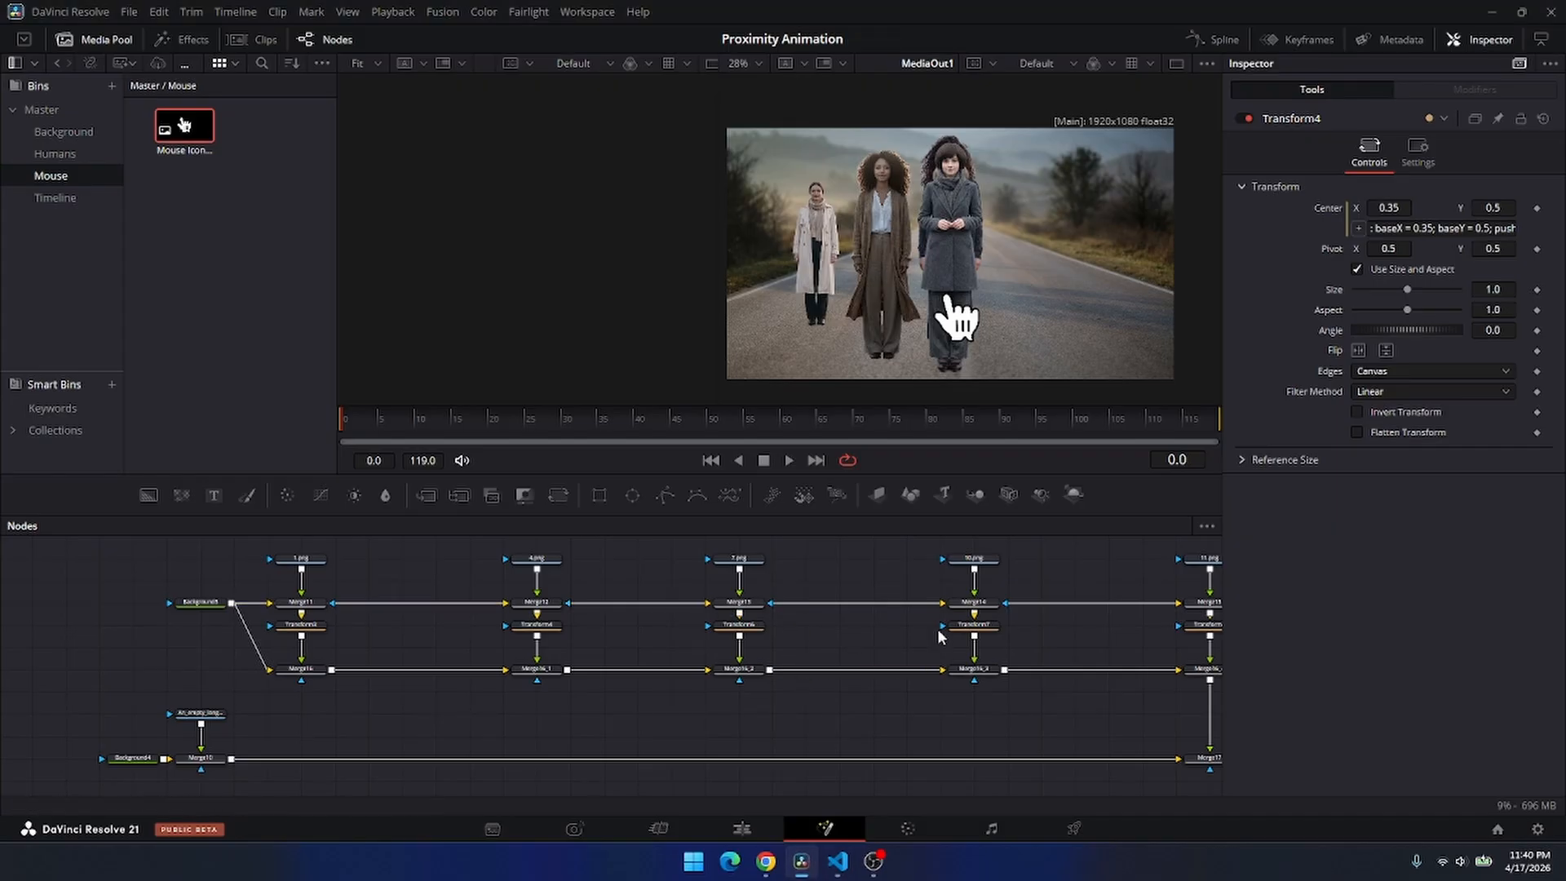
left_click(970, 625)
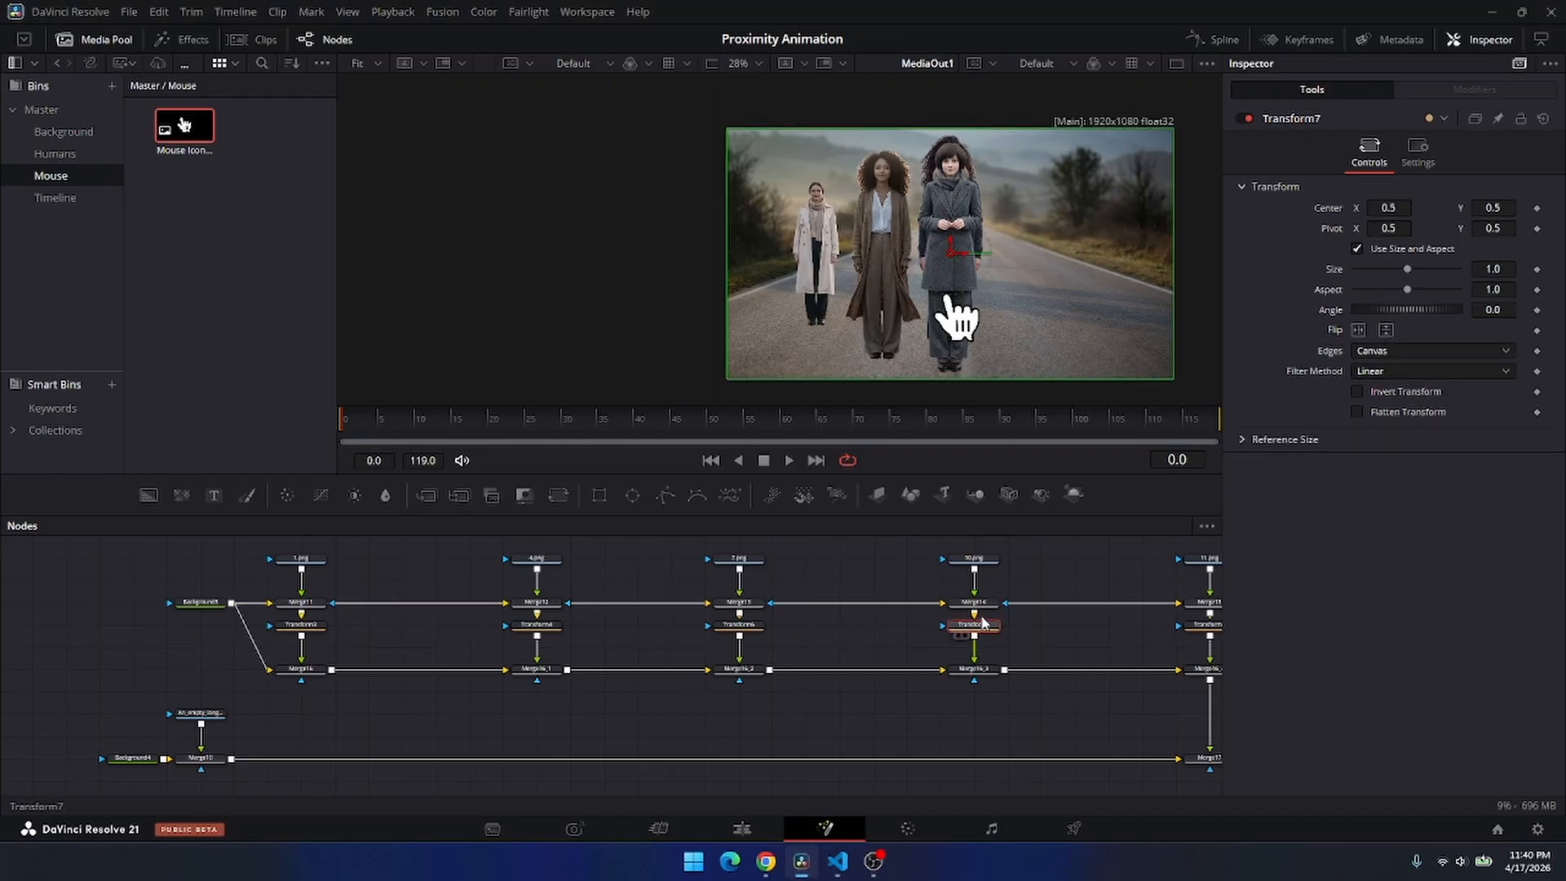
right_click(1325, 213)
left_click(1386, 419)
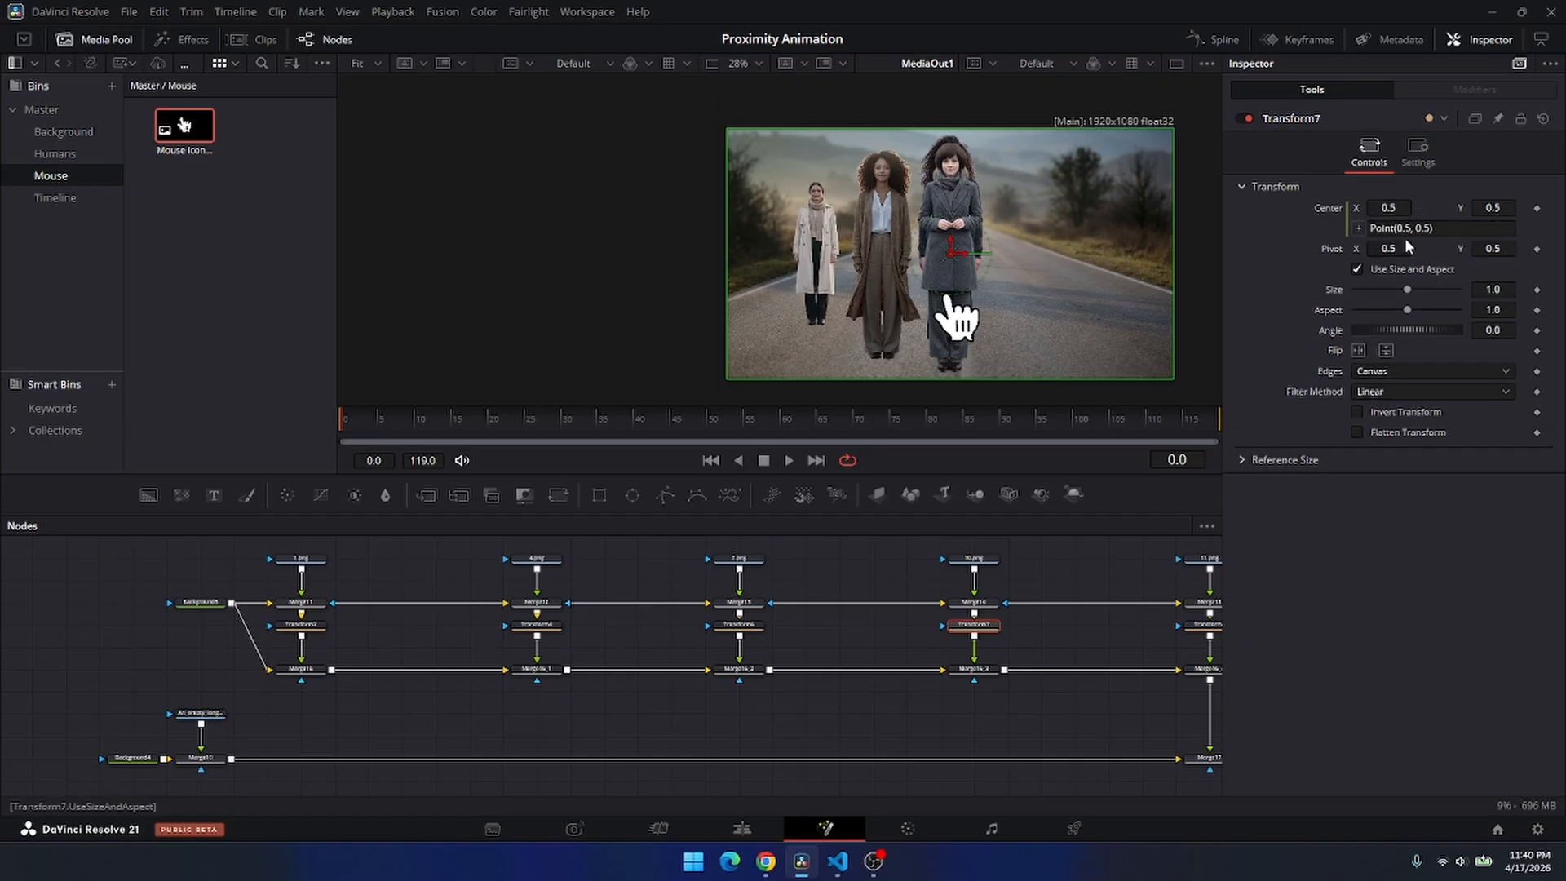
left_click_drag(1456, 223, 1325, 237)
key("ctrl+v")
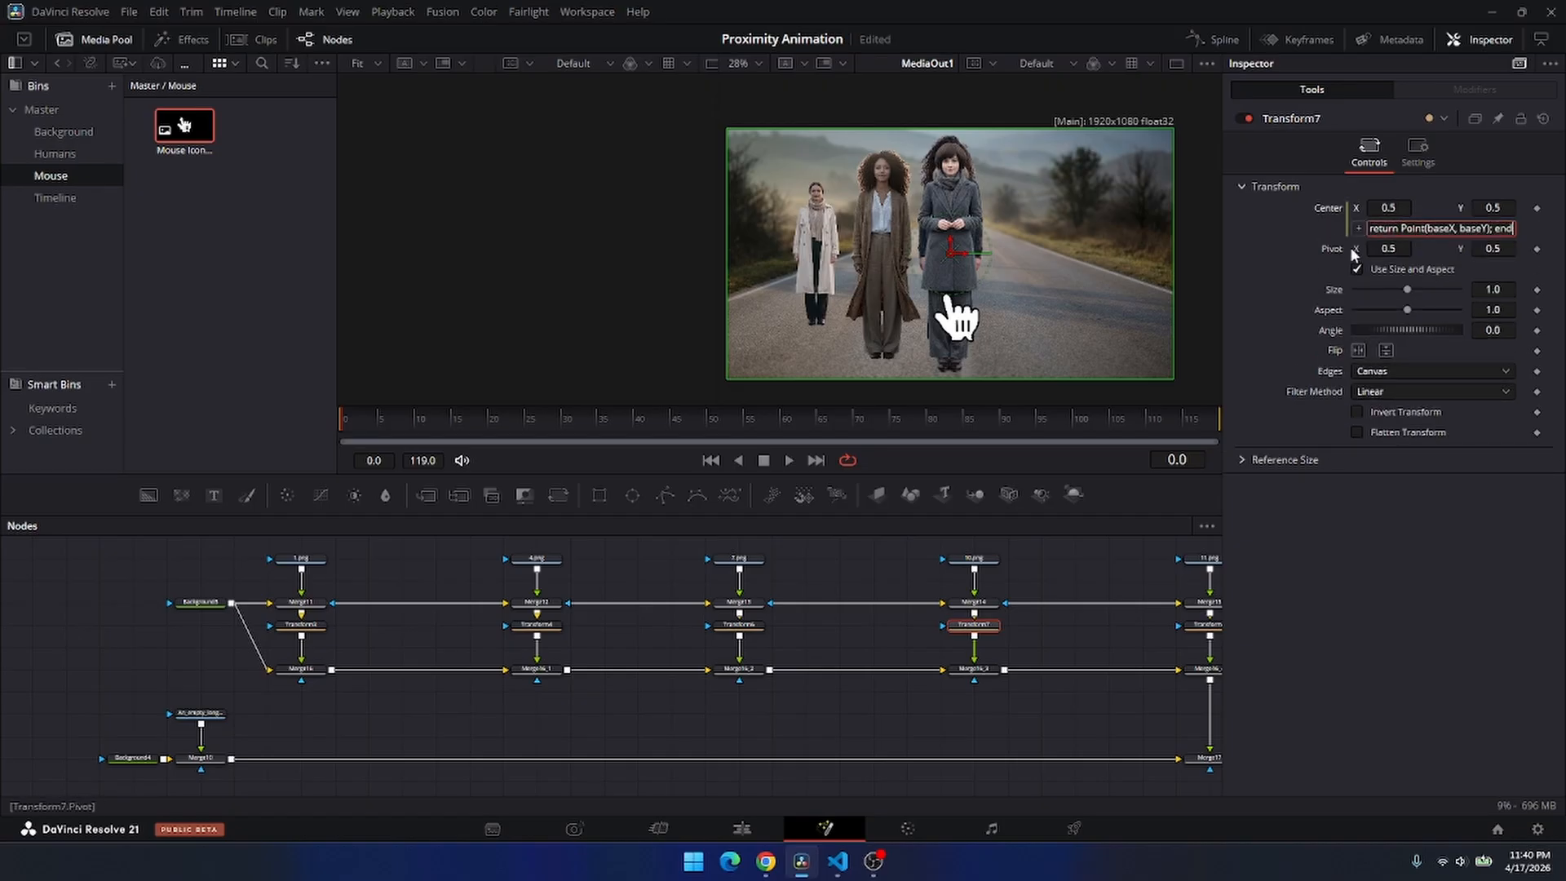
key("Return")
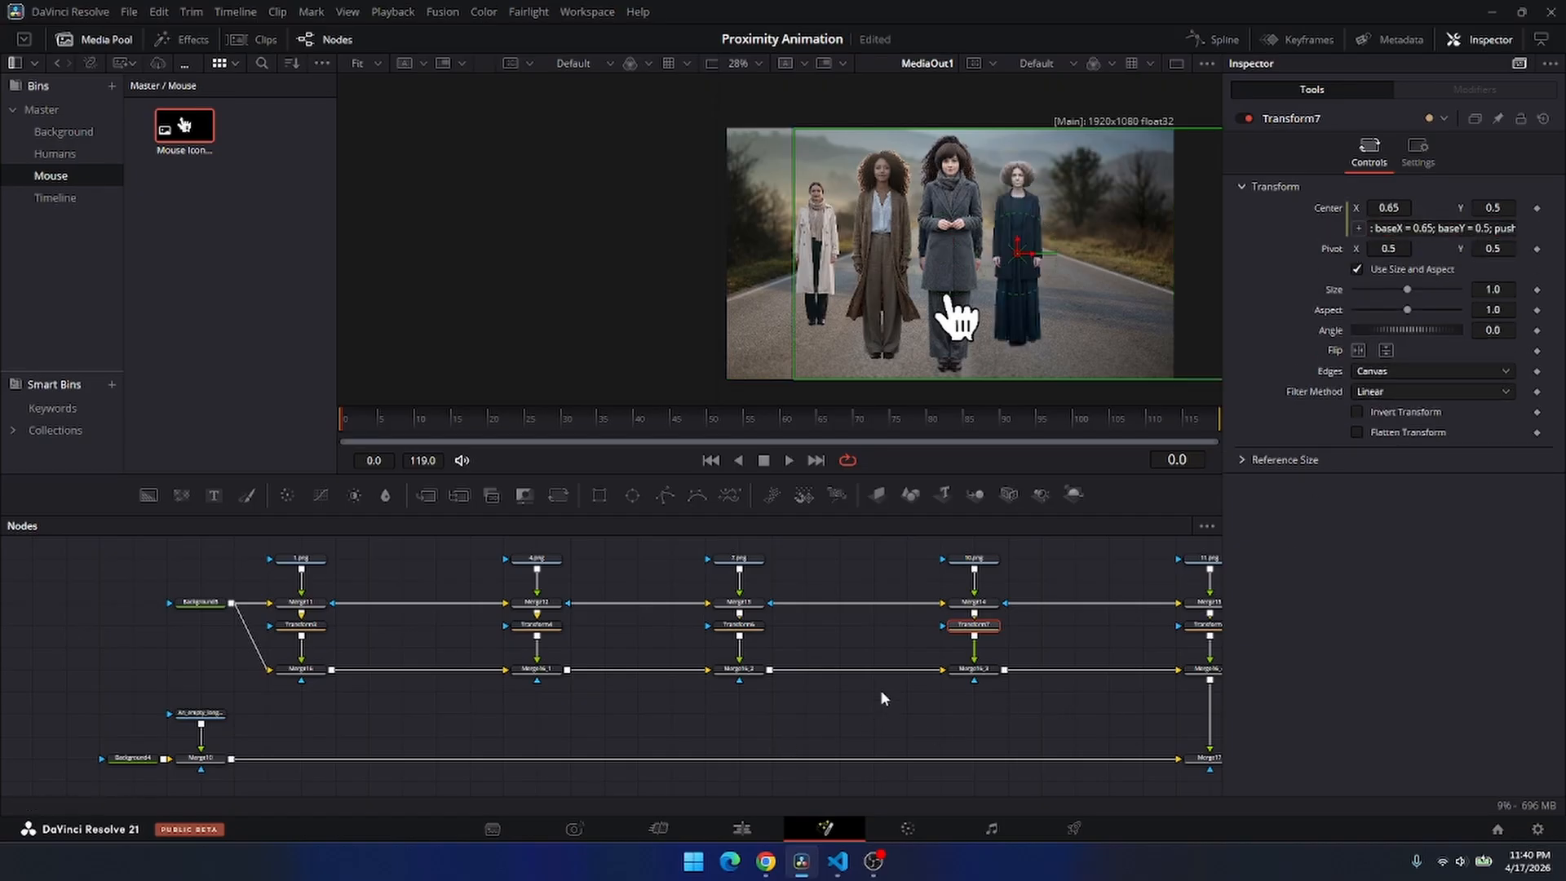
Examine the Center settings of Transform6, Transform7 and Transform8 in the last three image columns.
left_click_drag(881, 691, 737, 670)
left_click_drag(611, 536, 681, 660)
left_click(712, 634)
left_click(651, 618)
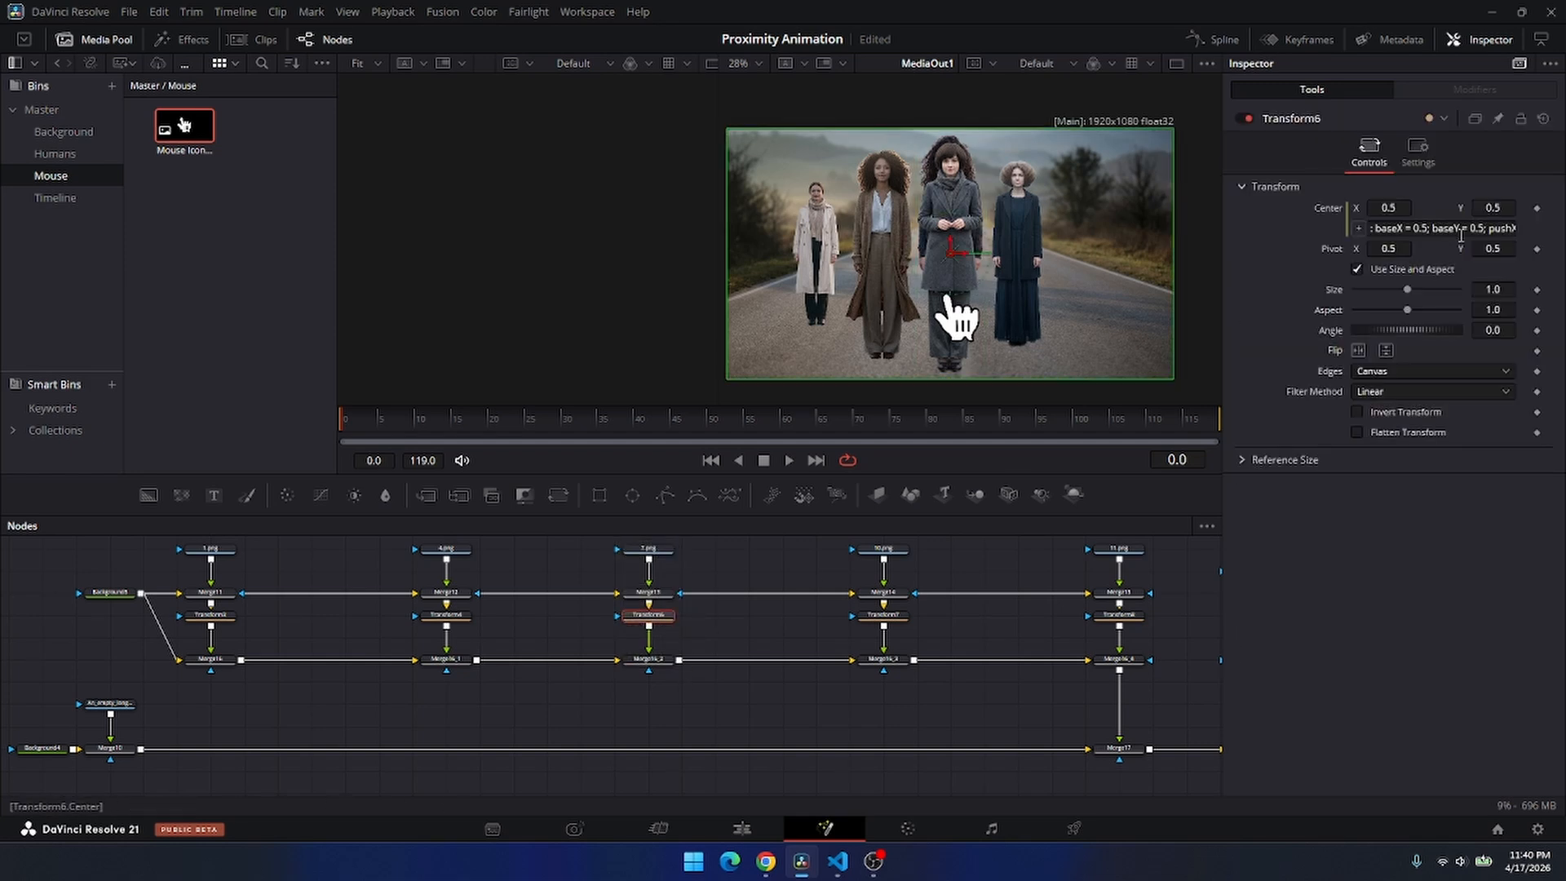
left_click_drag(786, 639, 615, 649)
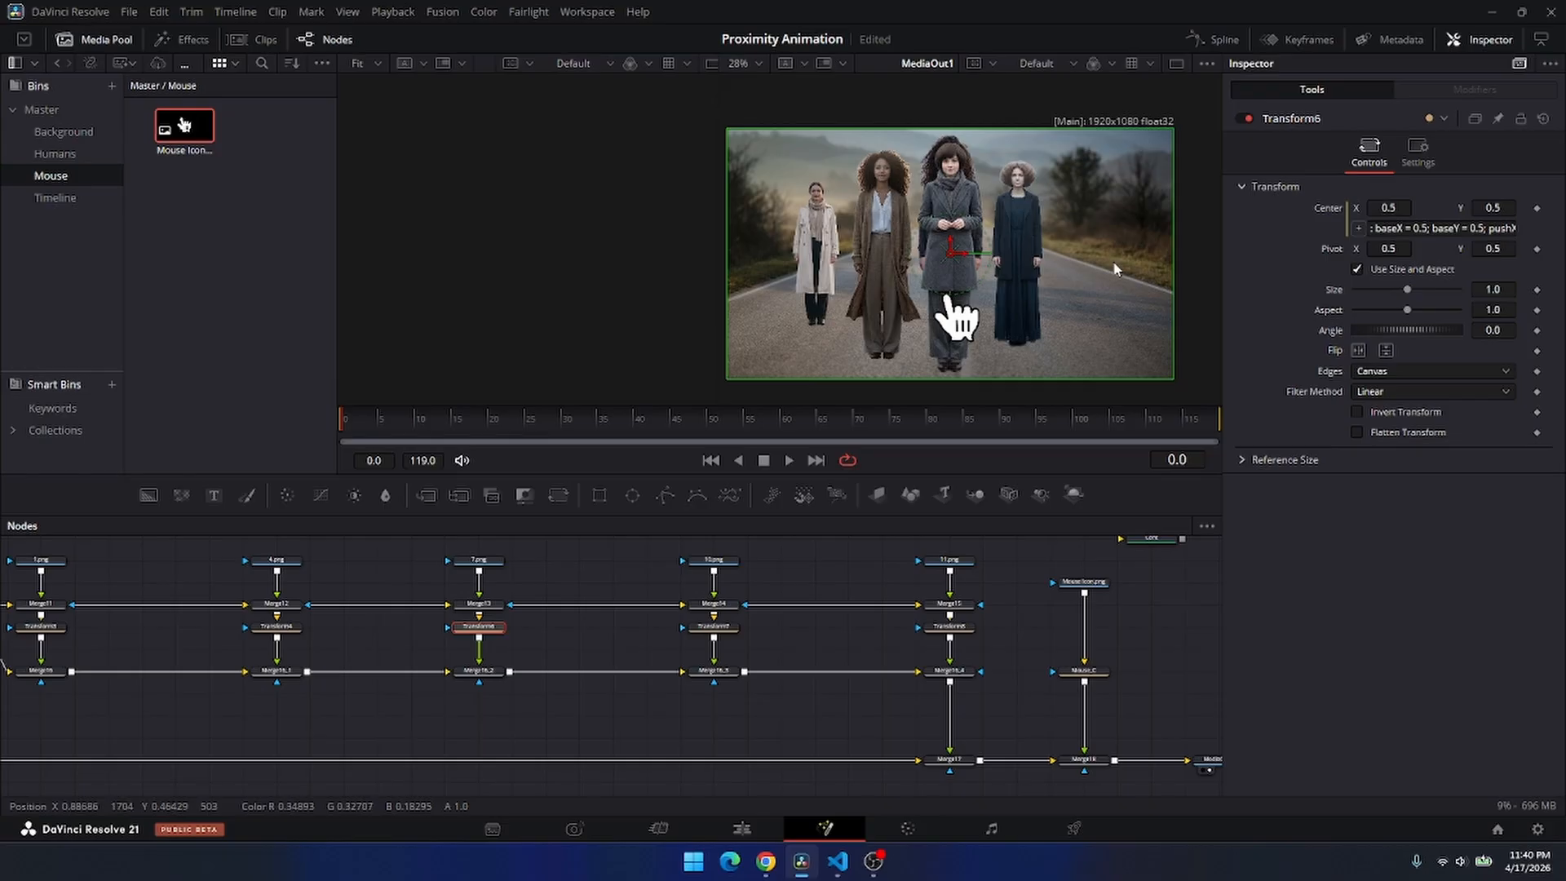
left_click(714, 627)
left_click(956, 630)
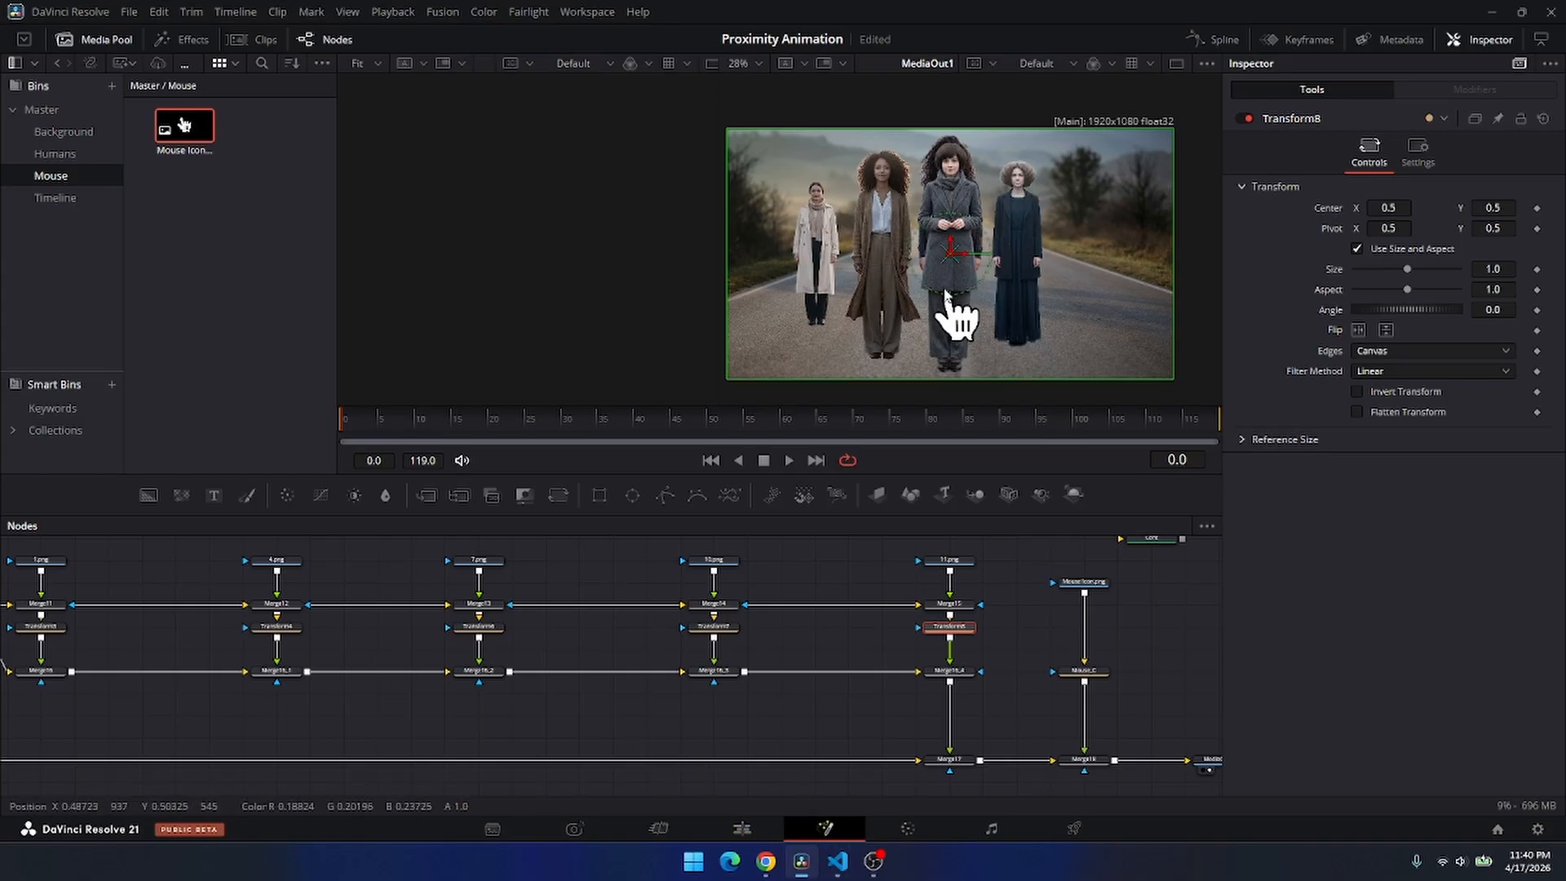
Switch to Visual Studio Code, set baseX to 0.8 in Proximity Y.lua, and copy the whole expression.
left_click(840, 863)
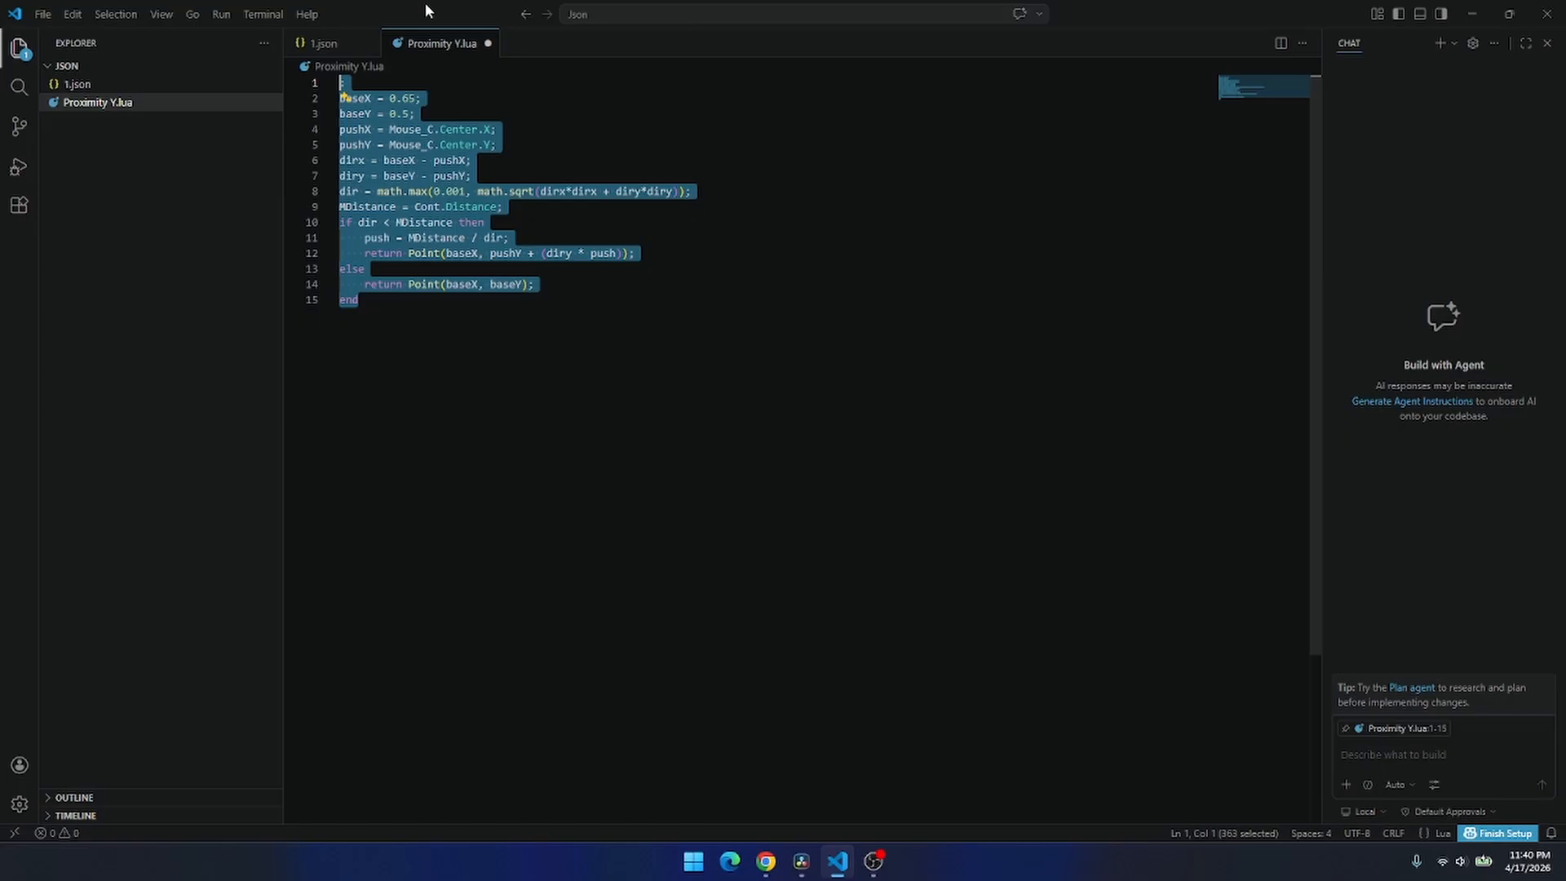
left_click(428, 129)
left_click(411, 99)
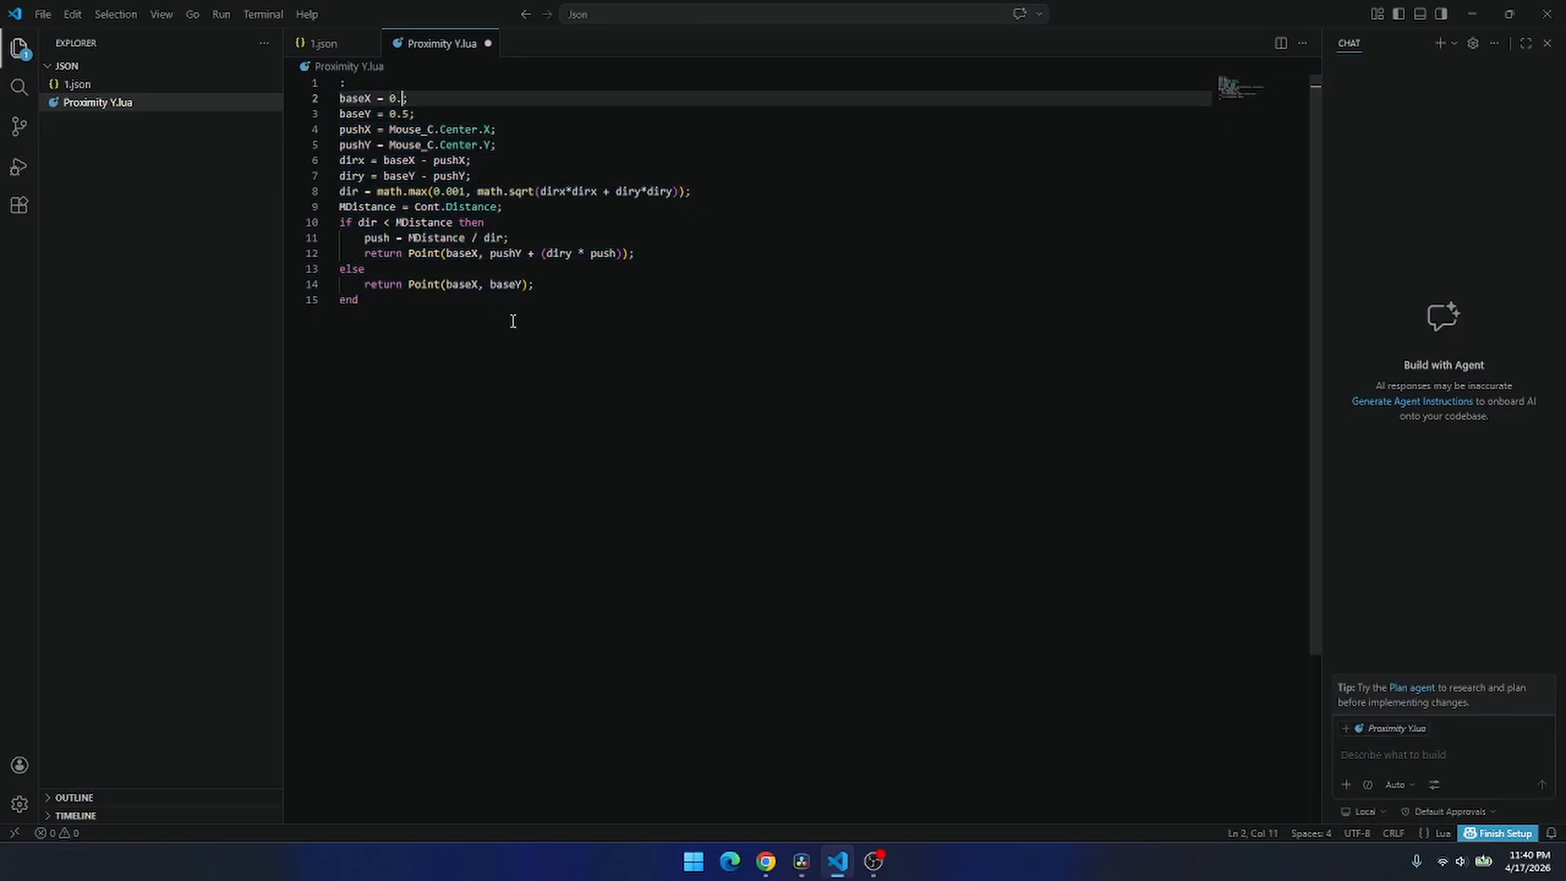
left_click_drag(386, 325, 342, 90)
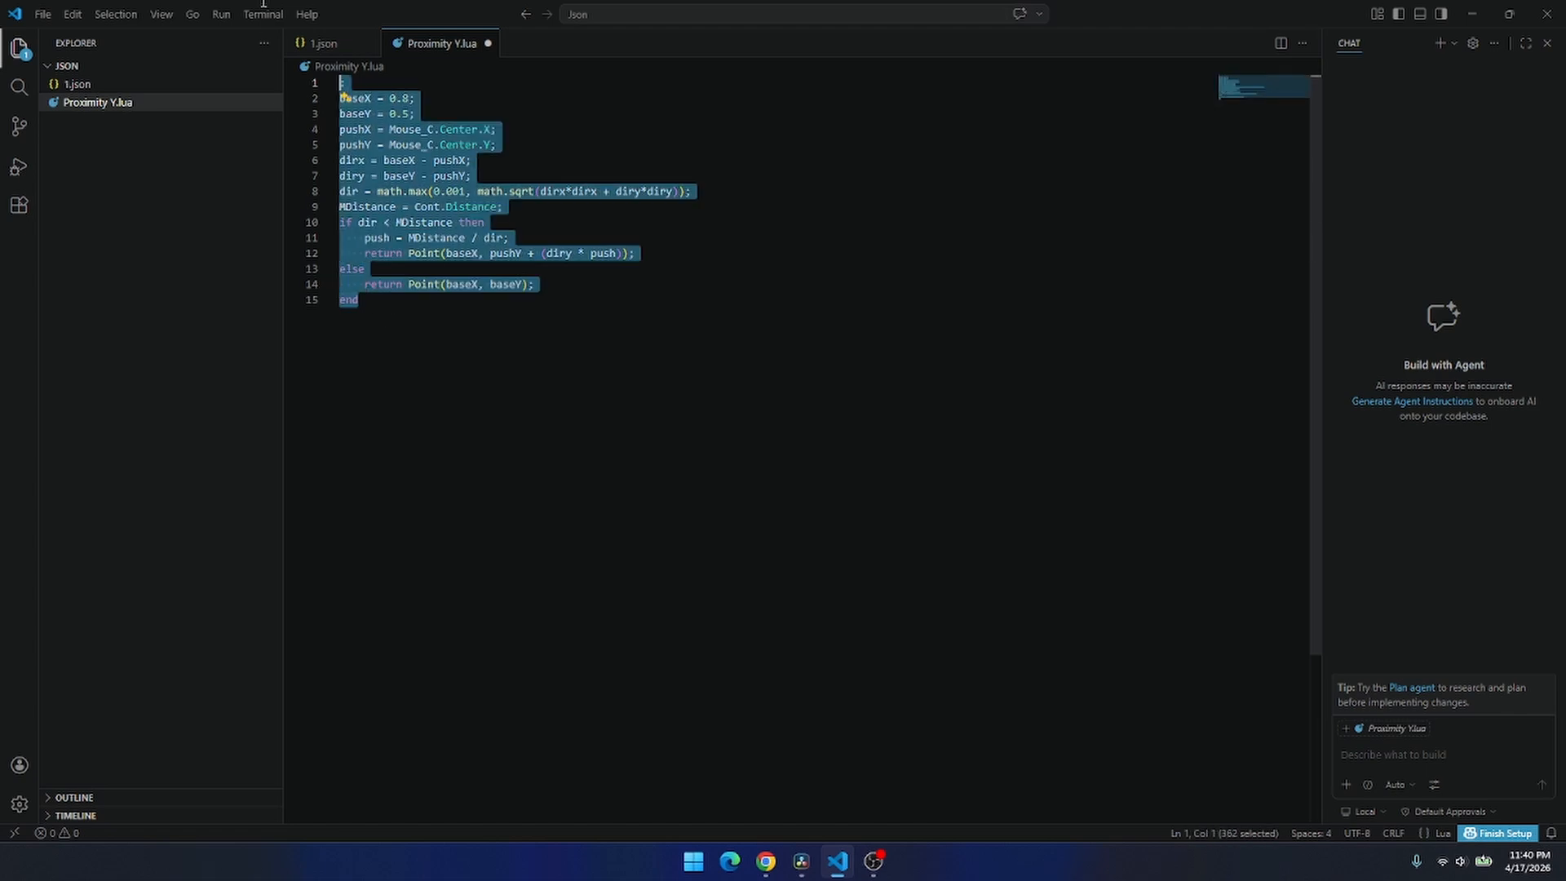
Switch to DaVinci Resolve, add an expression to Transform8's Center in the fifth image column, and replace its contents with the copied code.
left_click(802, 861)
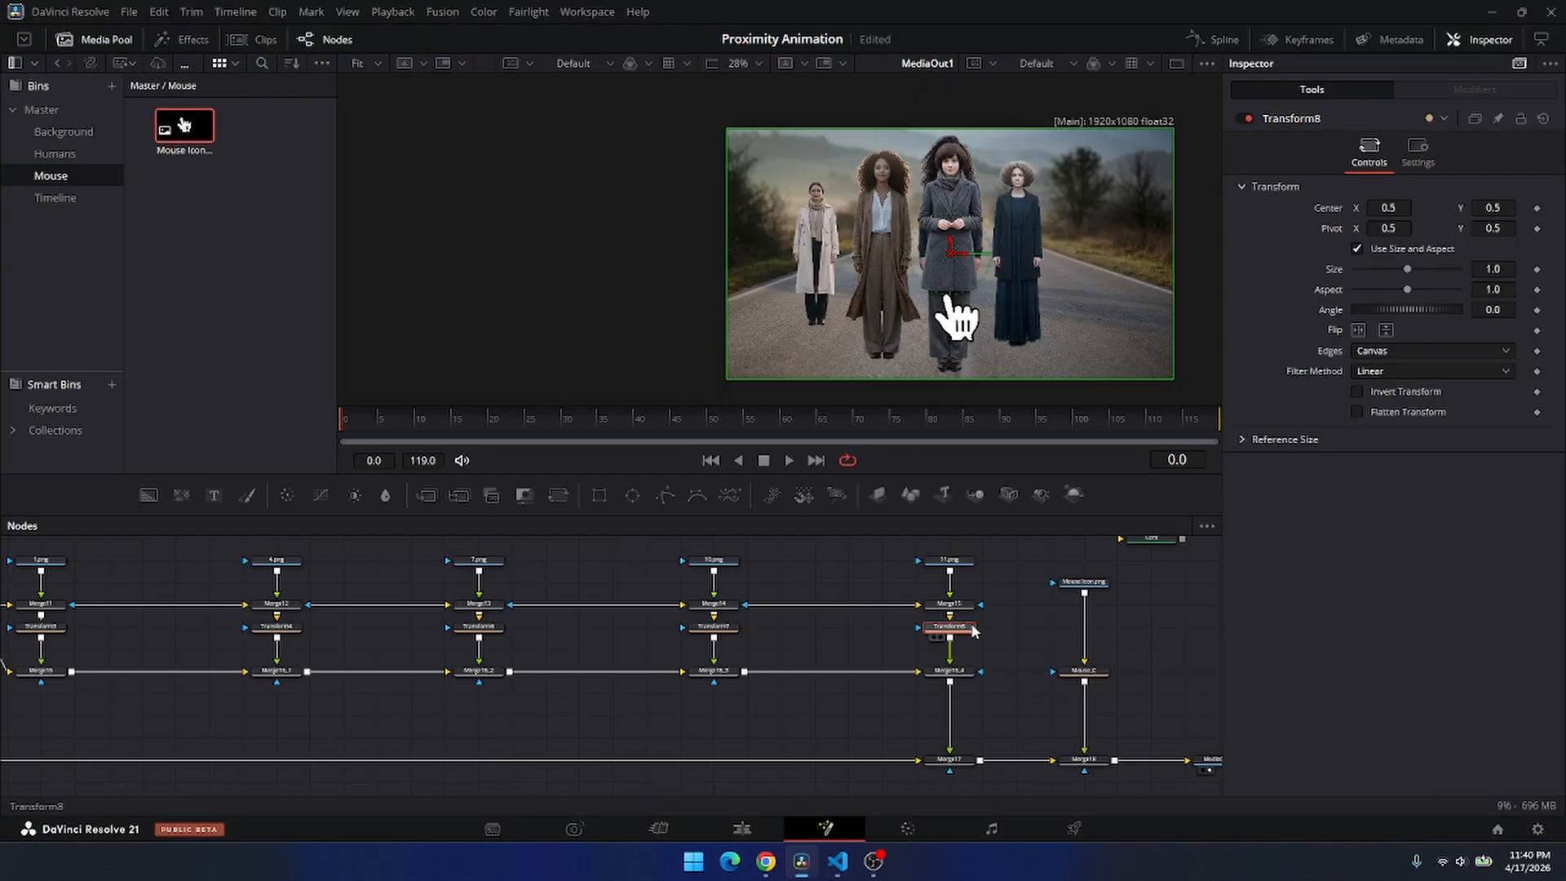
right_click(1332, 213)
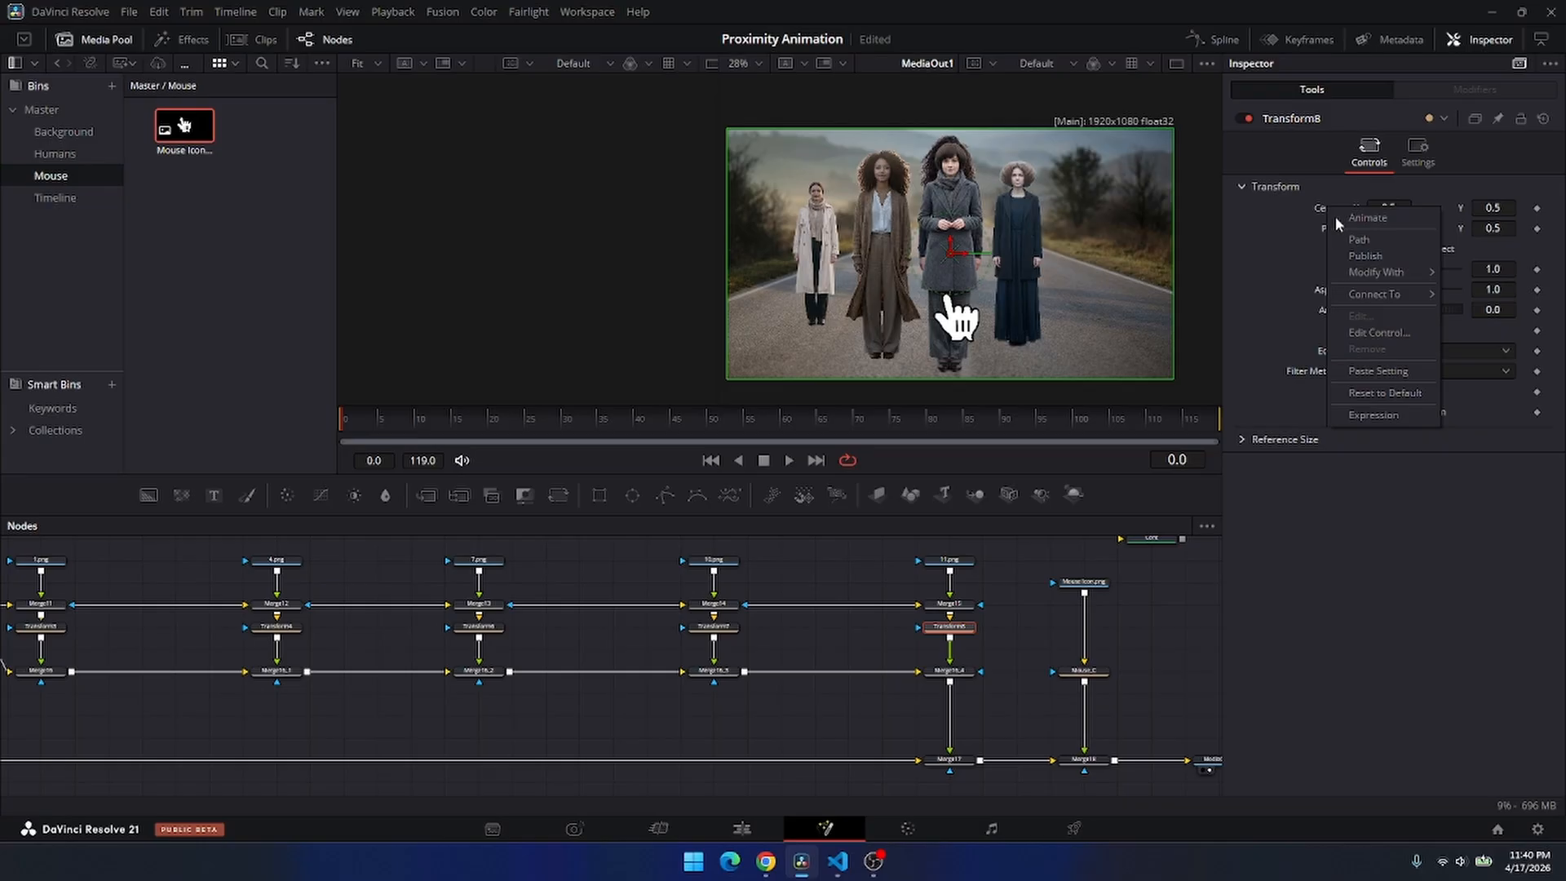
left_click(1375, 399)
left_click(1379, 229)
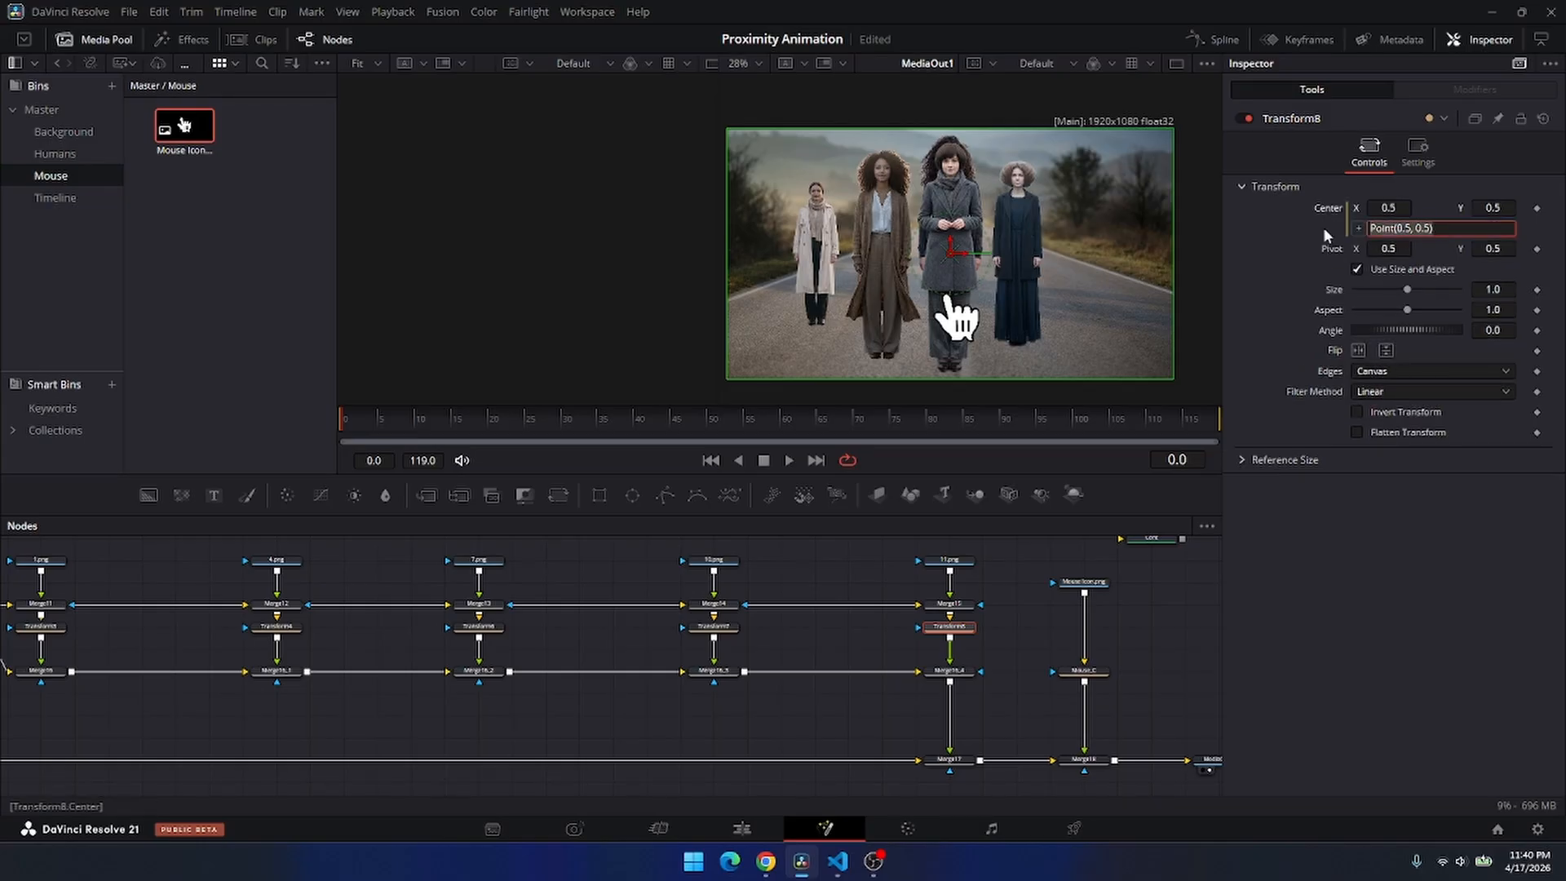
key("ctrl+a")
key("ctrl+v")
key("Return")
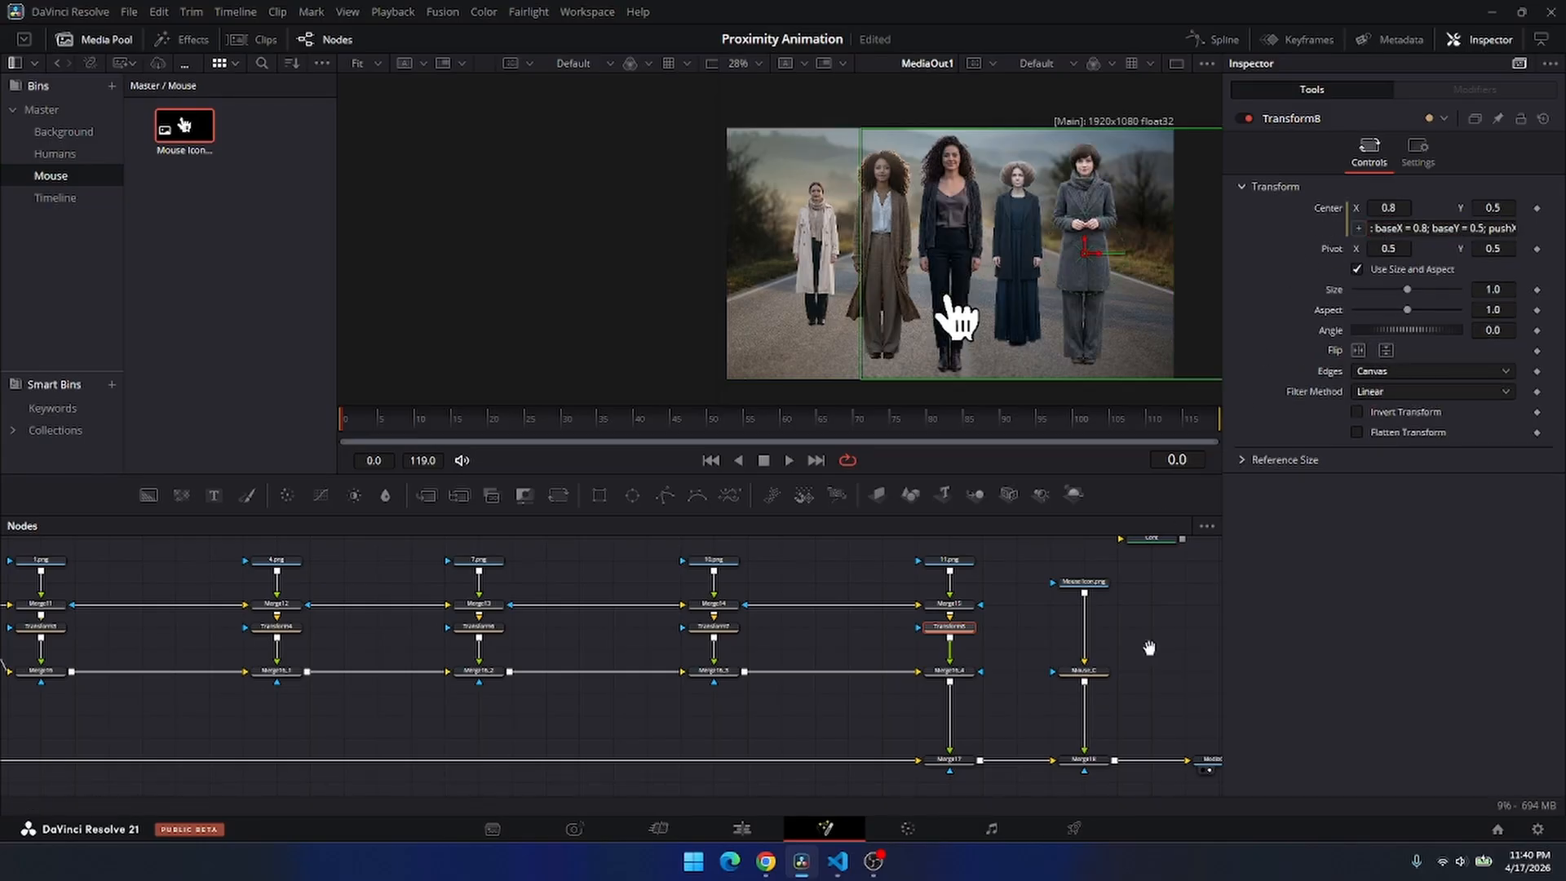
Enlarge the first human image in the viewer by scaling Transform3 to a size of about 1.11.
left_click_drag(1149, 647, 1019, 621)
left_click_drag(911, 634, 951, 653)
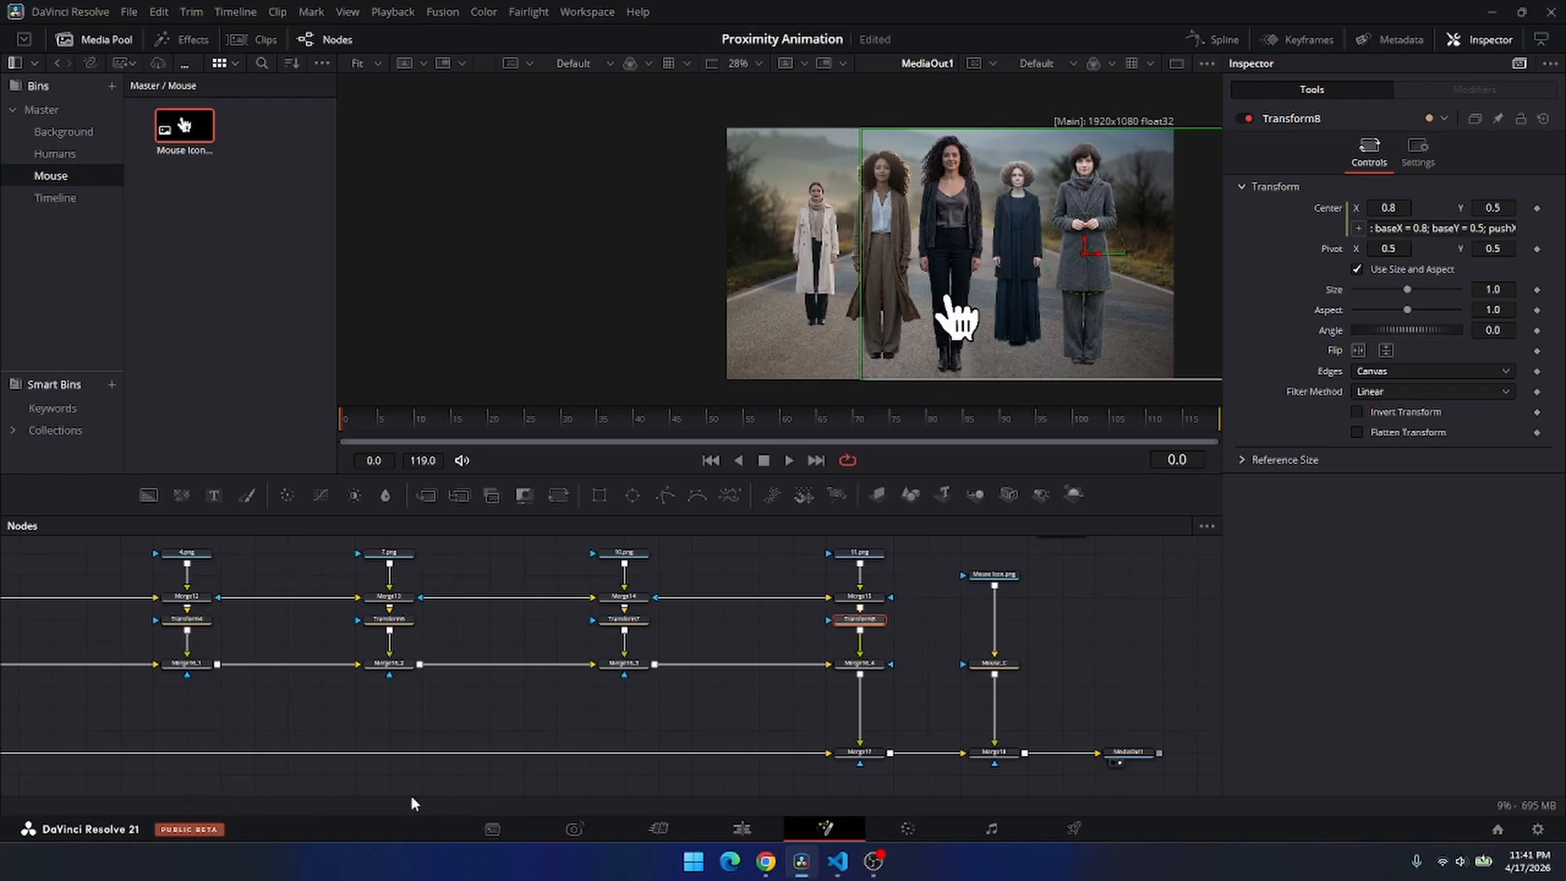
left_click_drag(373, 701, 641, 723)
left_click_drag(441, 720, 486, 728)
left_click(264, 653)
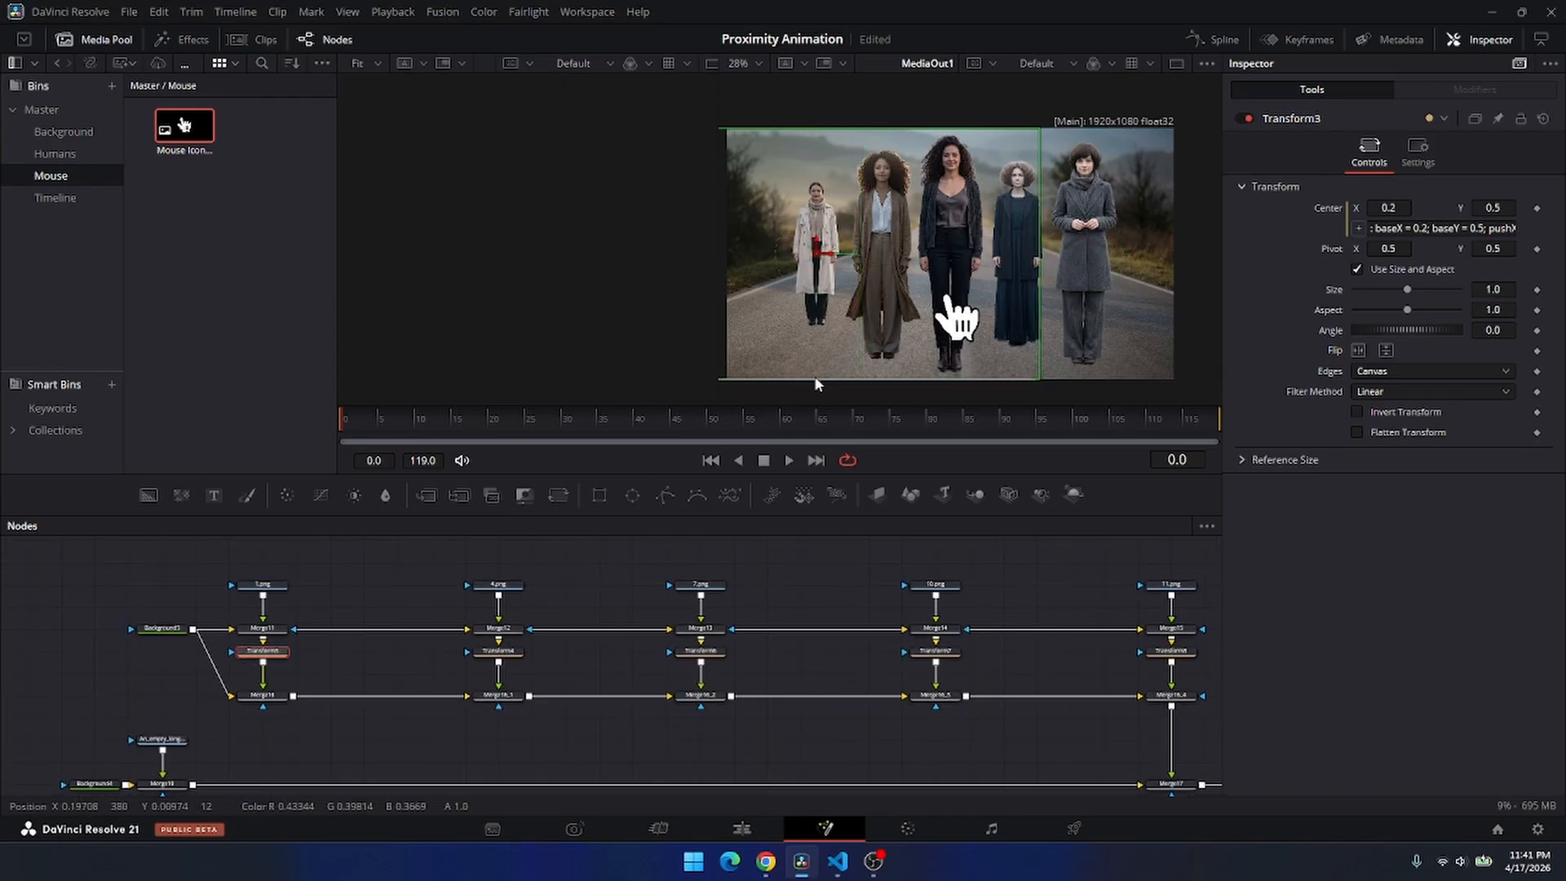
left_click_drag(814, 383, 817, 398)
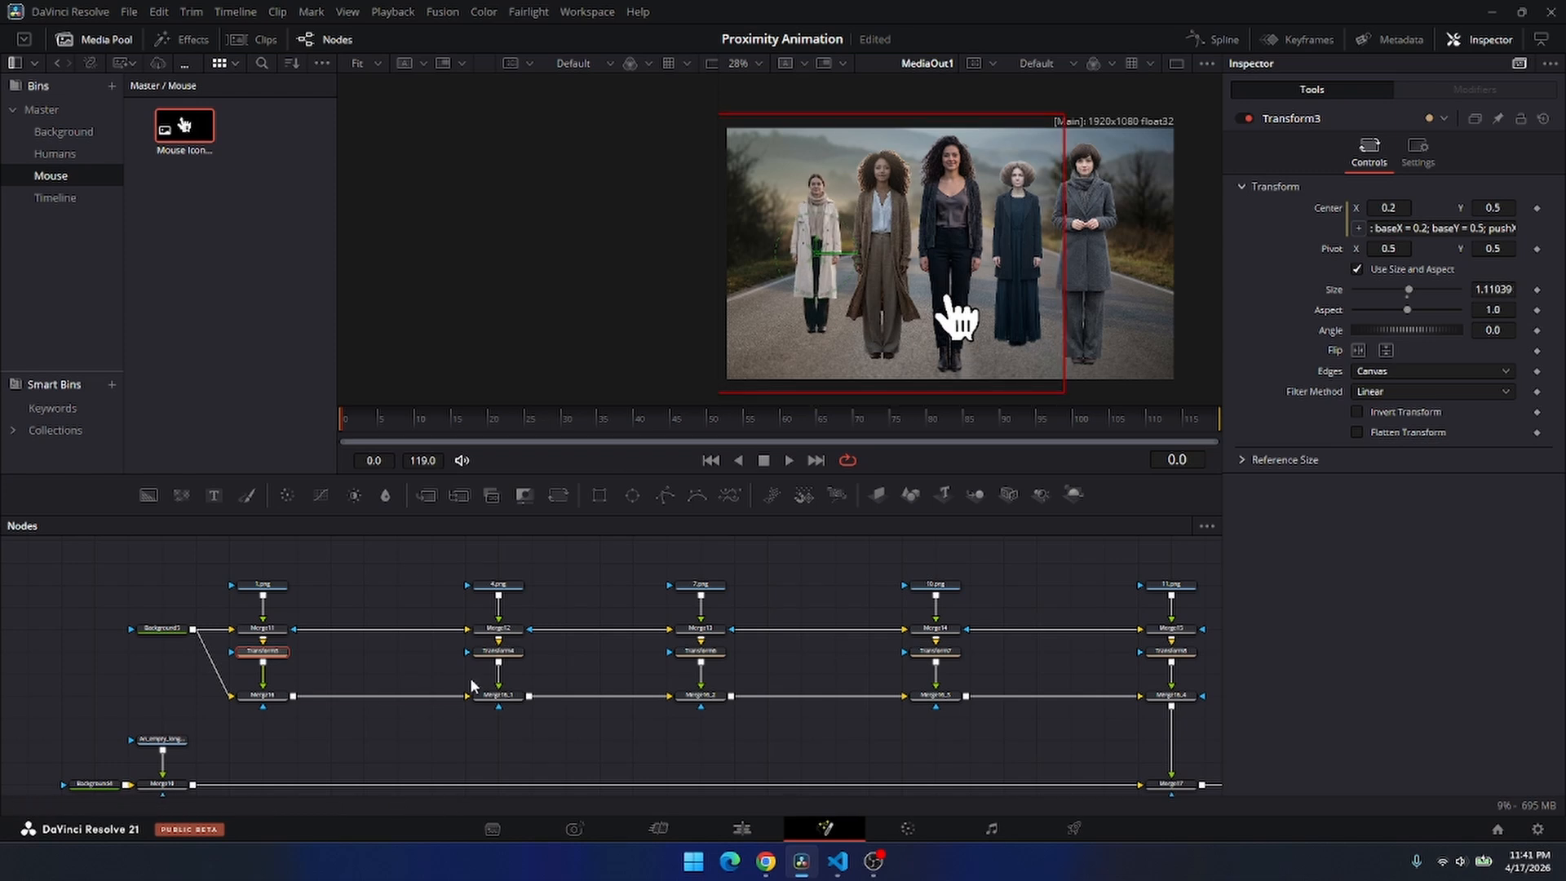
Shrink the second and third human images in the viewer, scaling Transform4 to about 0.82 and Transform6 to about 0.81.
left_click(499, 651)
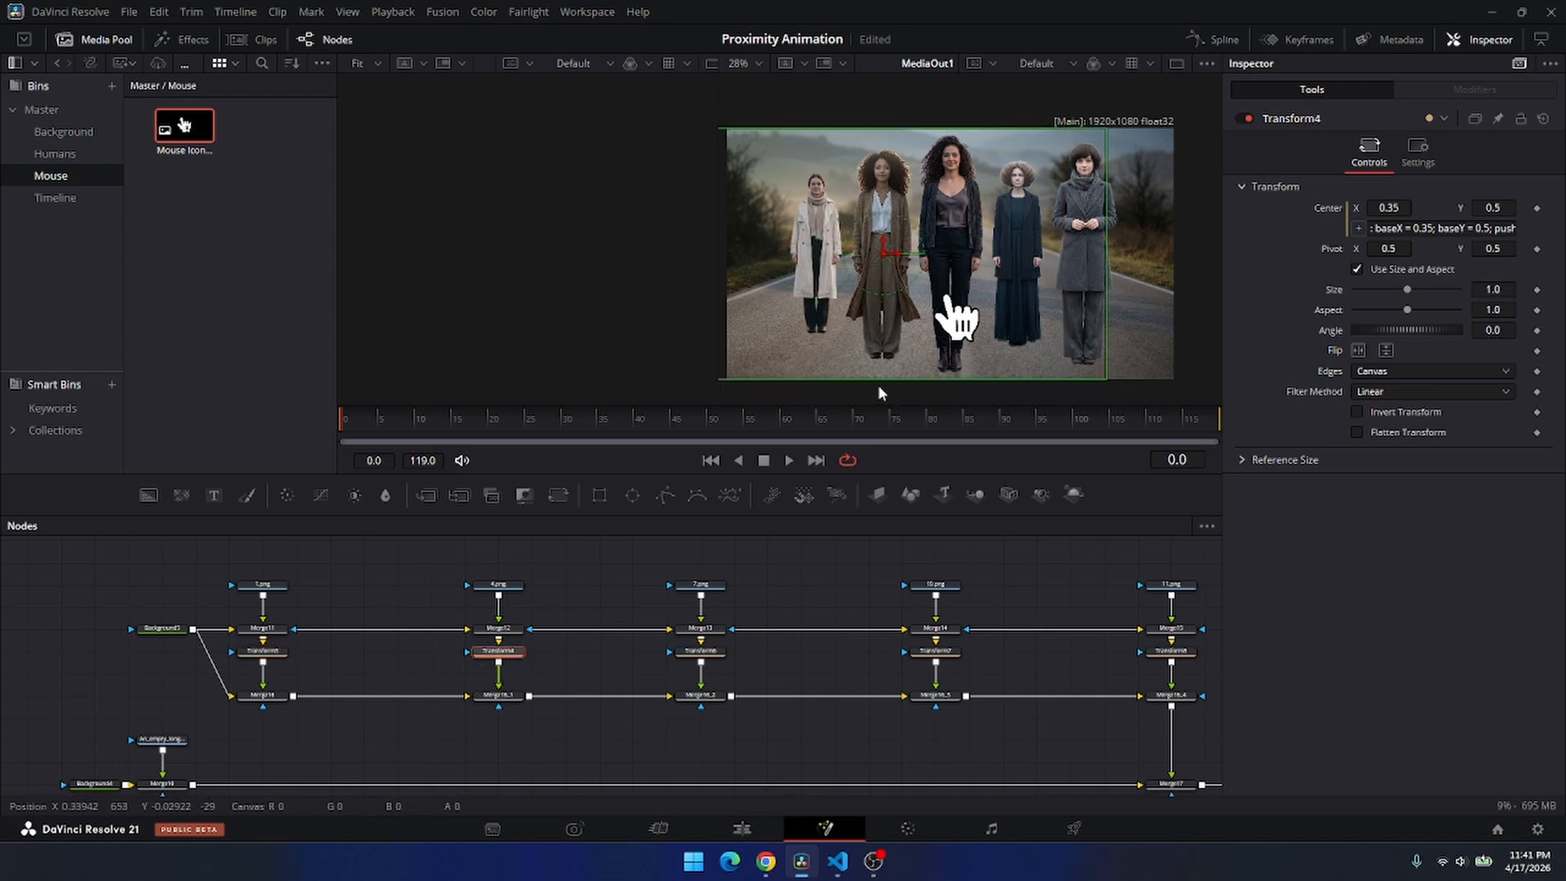
left_click_drag(878, 383, 879, 362)
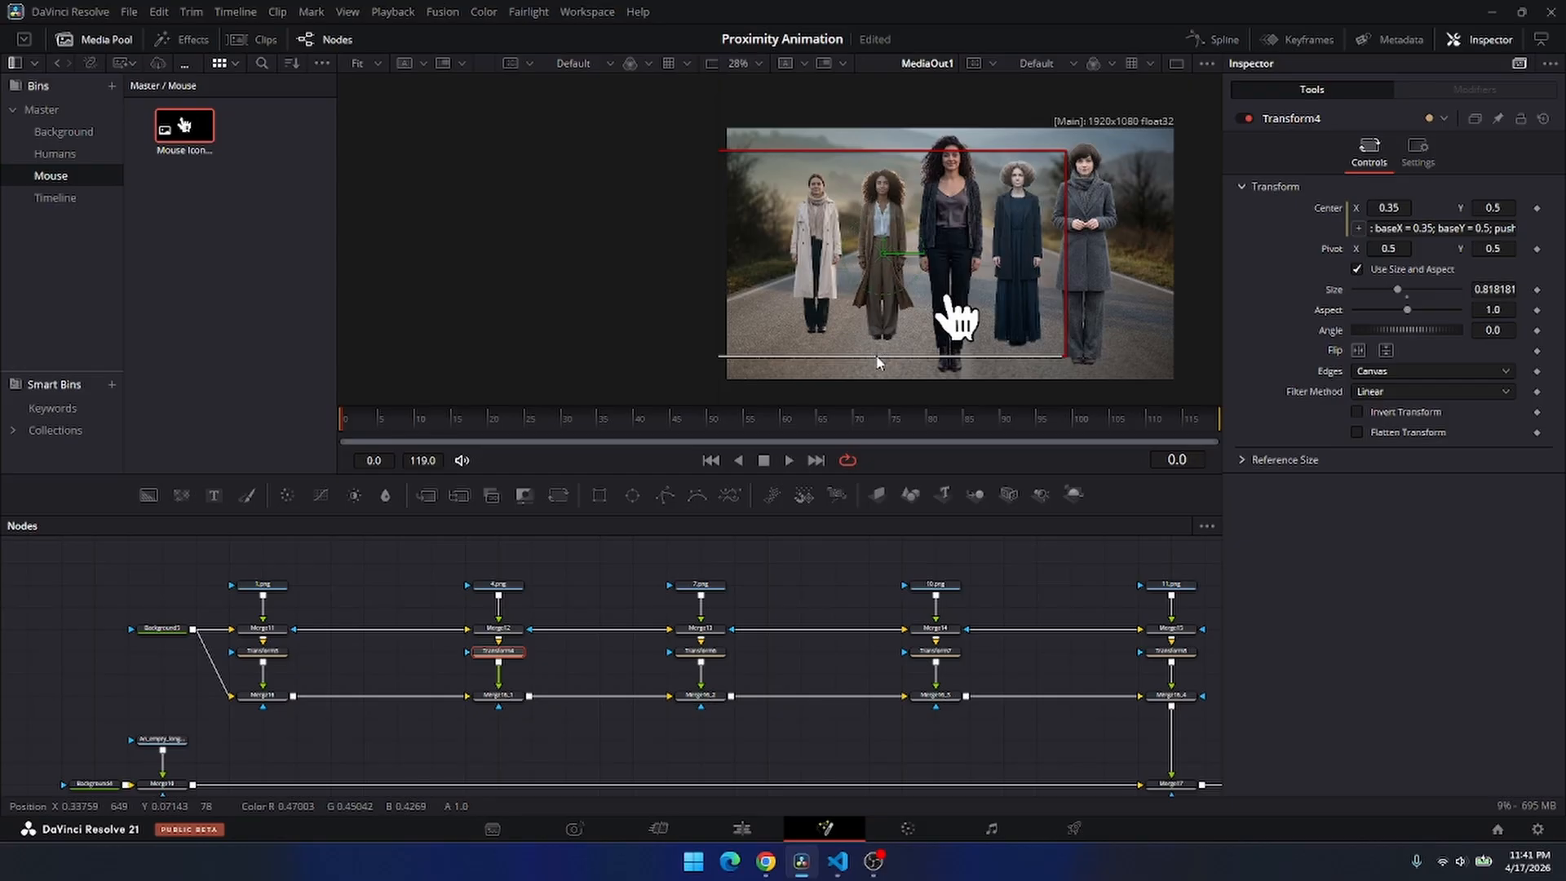
left_click(701, 652)
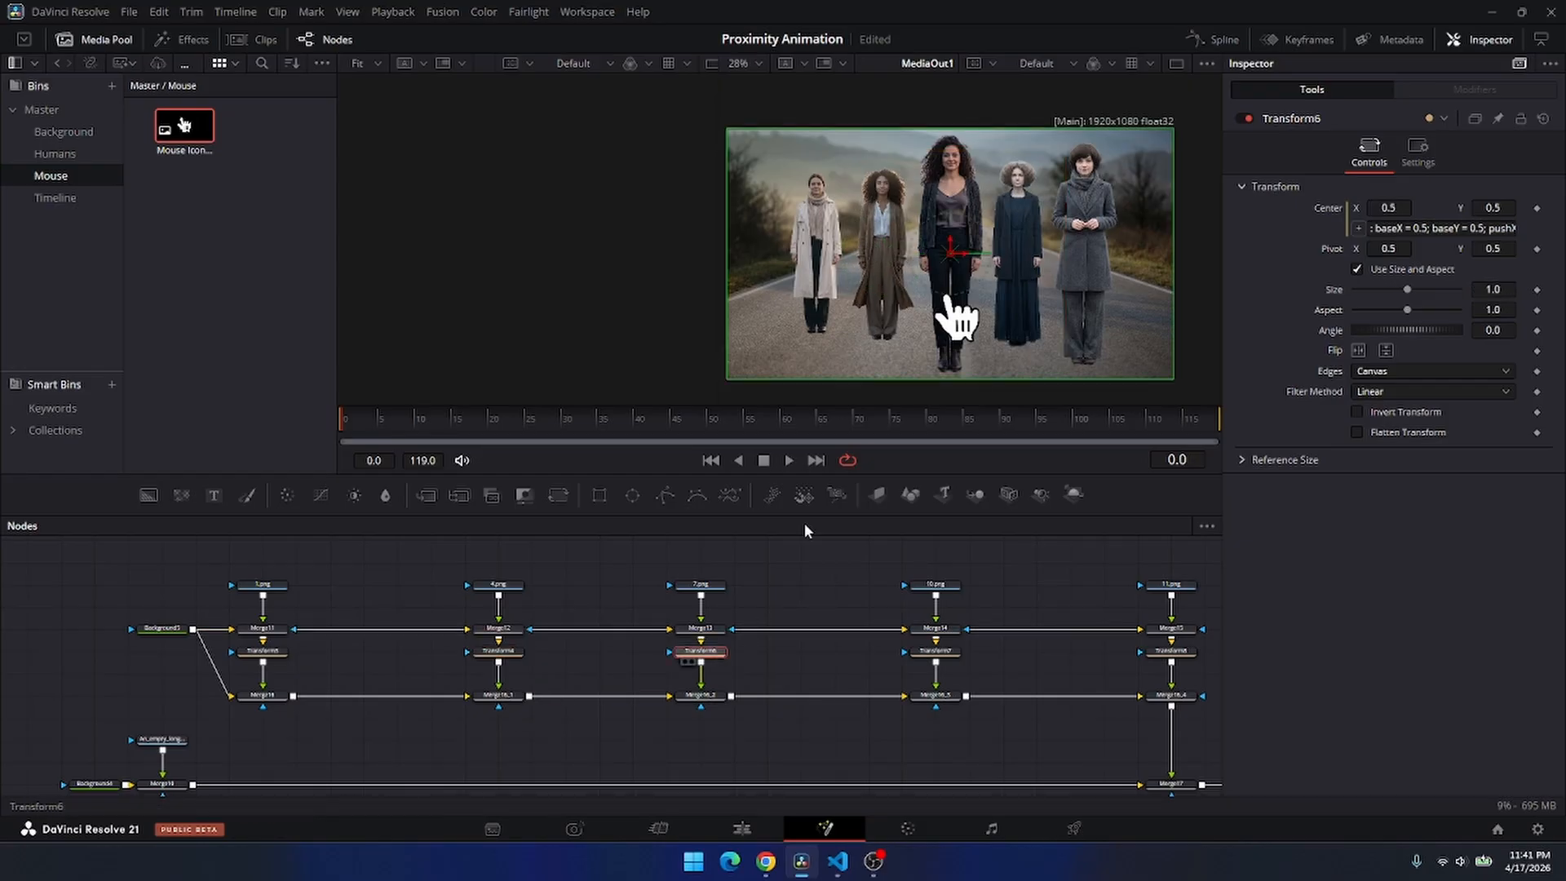
left_click_drag(908, 380, 901, 364)
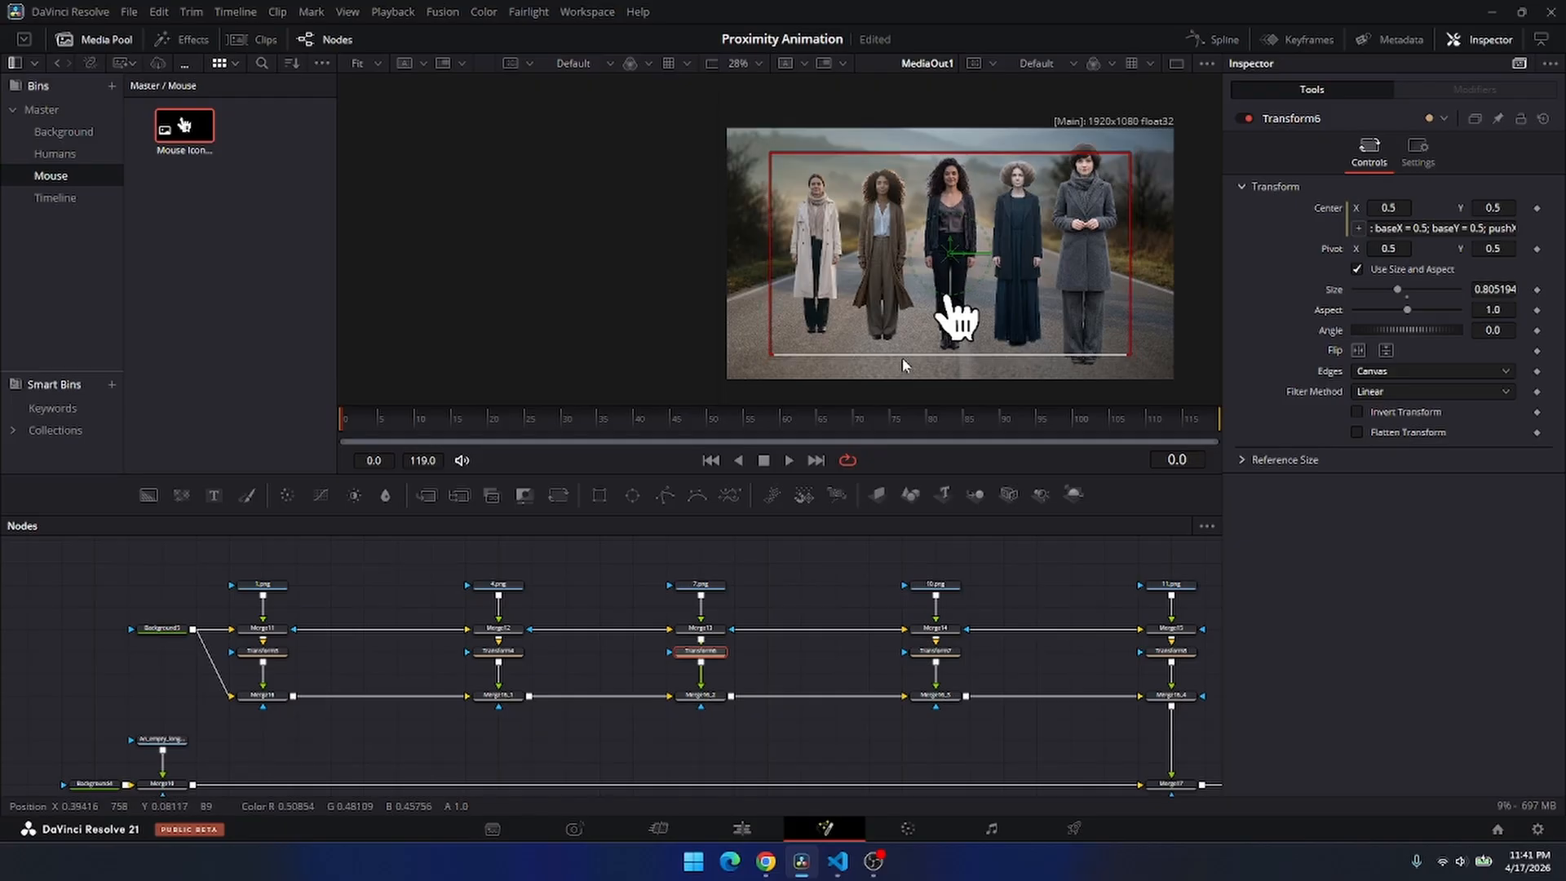
Shrink the fourth and fifth human images in the viewer, scaling Transform7 to about 0.99 and Transform8 to about 0.79.
left_click(944, 655)
mouse_move(964, 381)
left_mouse_down()
mouse_move(972, 369)
mouse_move(973, 384)
left_mouse_up()
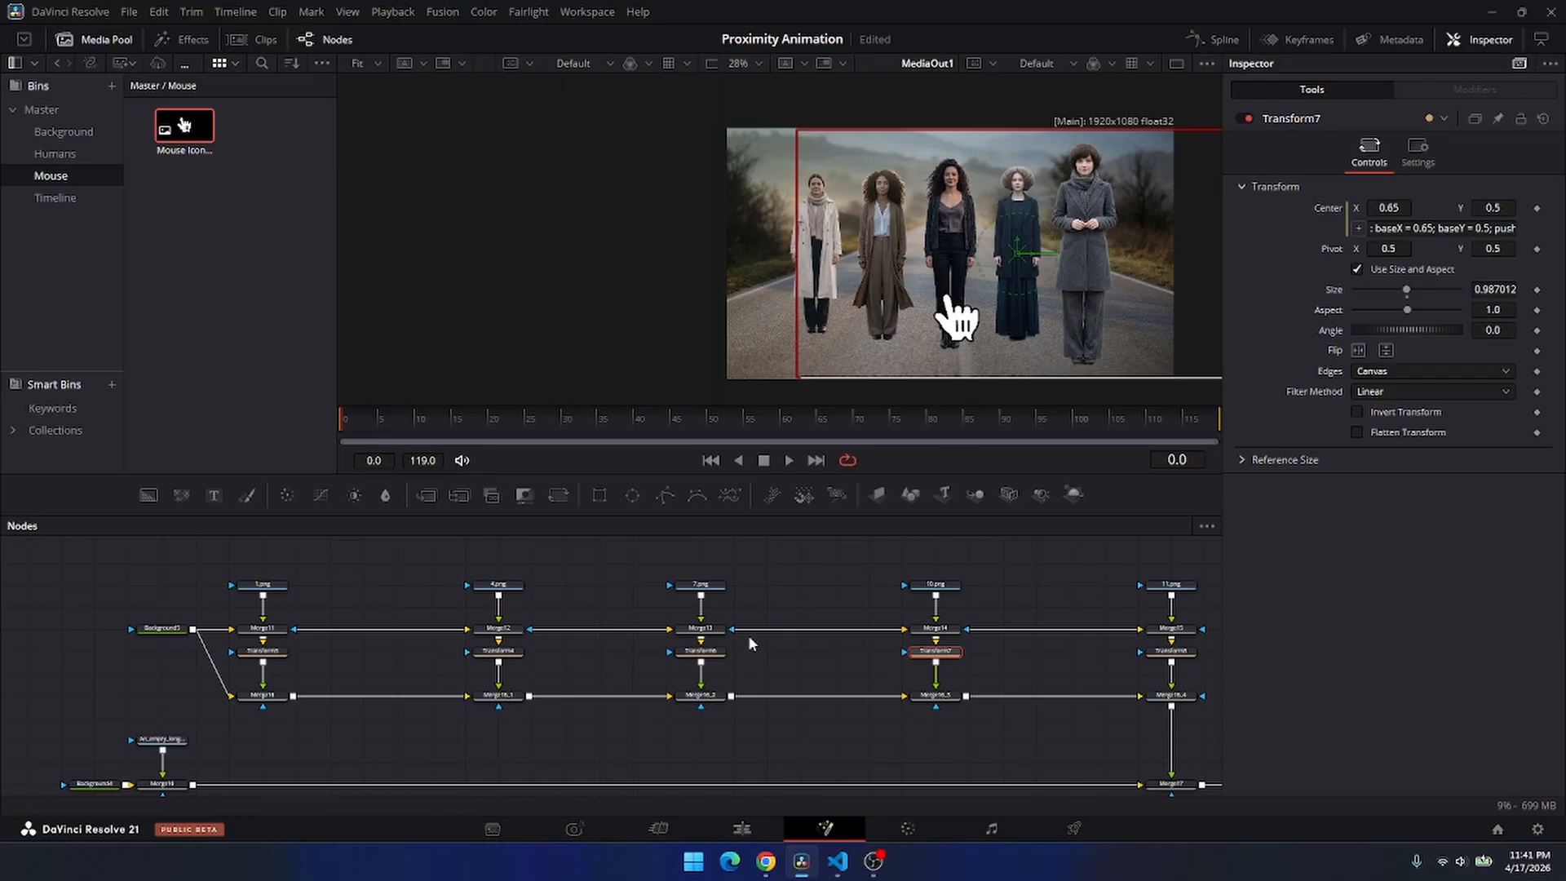
left_click_drag(1023, 719, 830, 724)
left_click(971, 657)
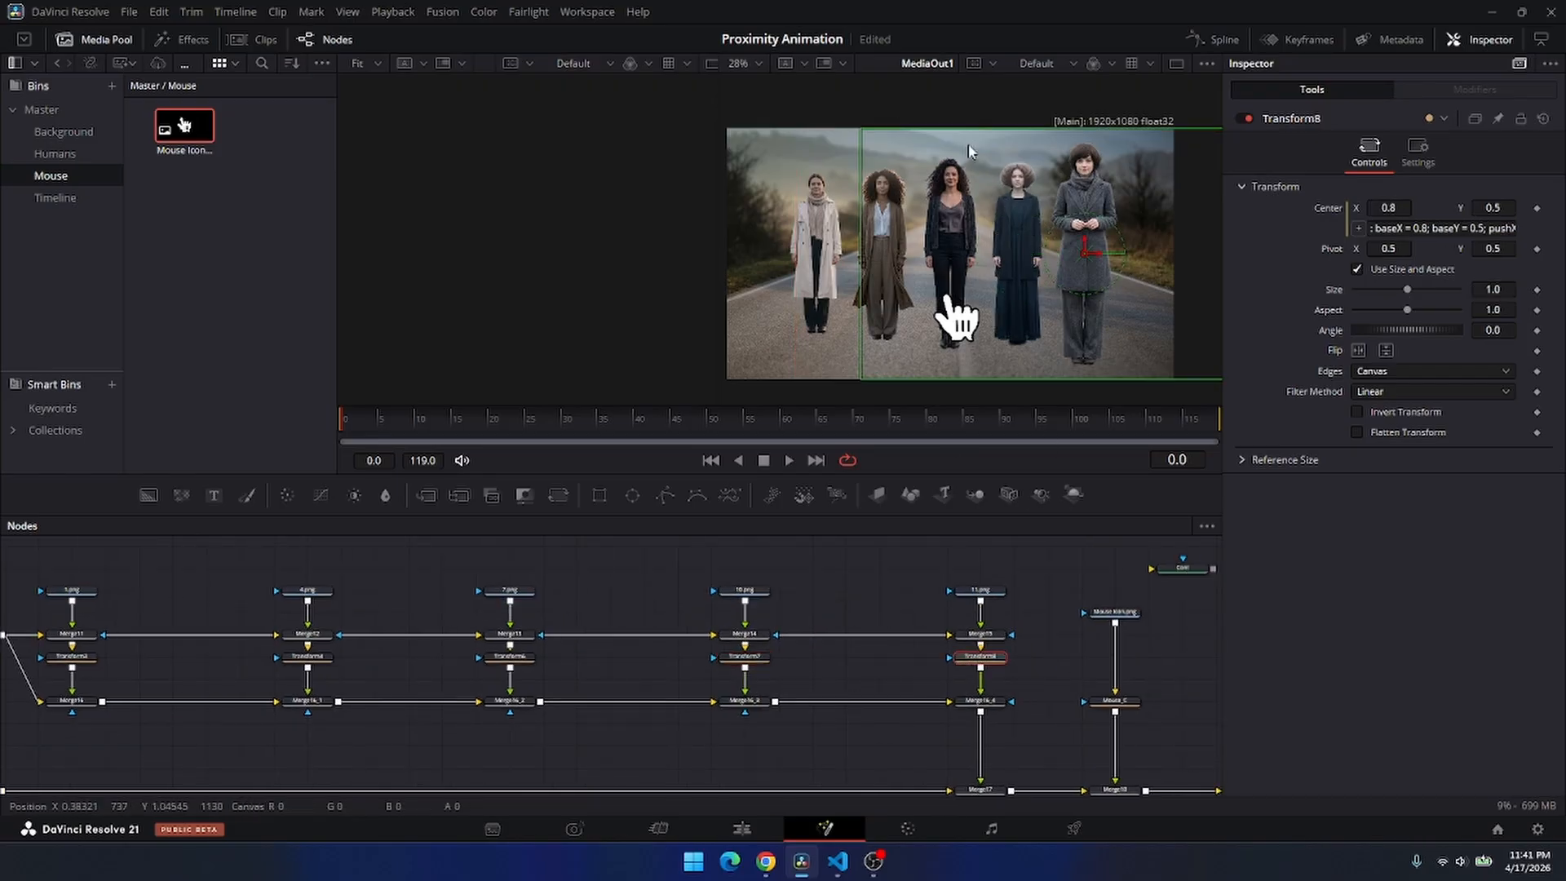
left_click_drag(1050, 379, 1036, 352)
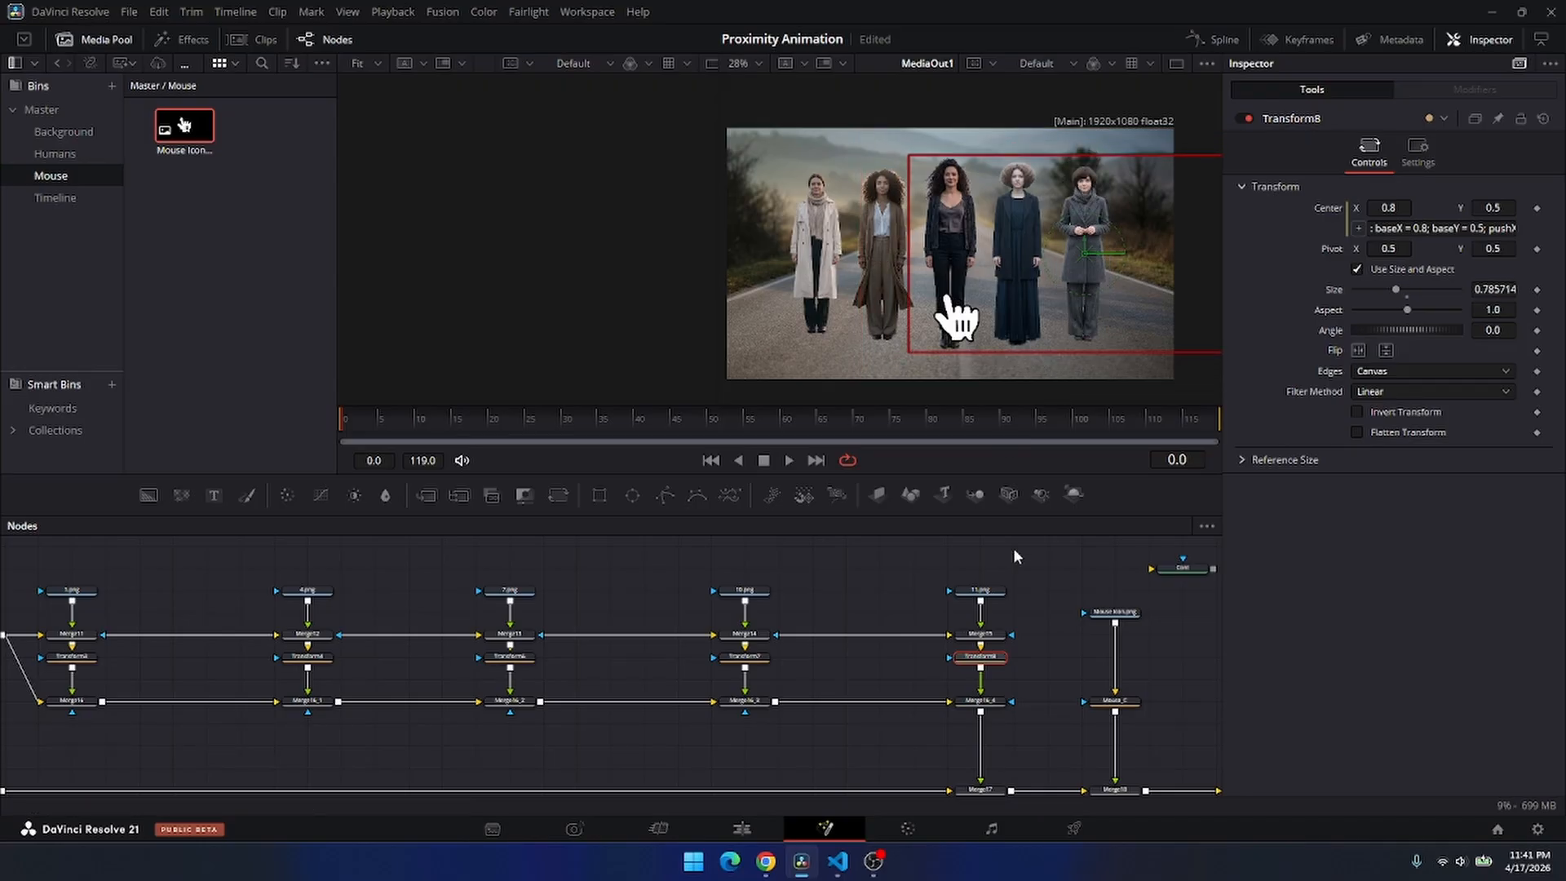
Fine-tune the last three human images in the viewer, scaling Transform7 to about 0.97, Transform8 to about 0.77 and Transform6 to about 0.85.
left_click(750, 657)
left_click_drag(991, 377, 992, 374)
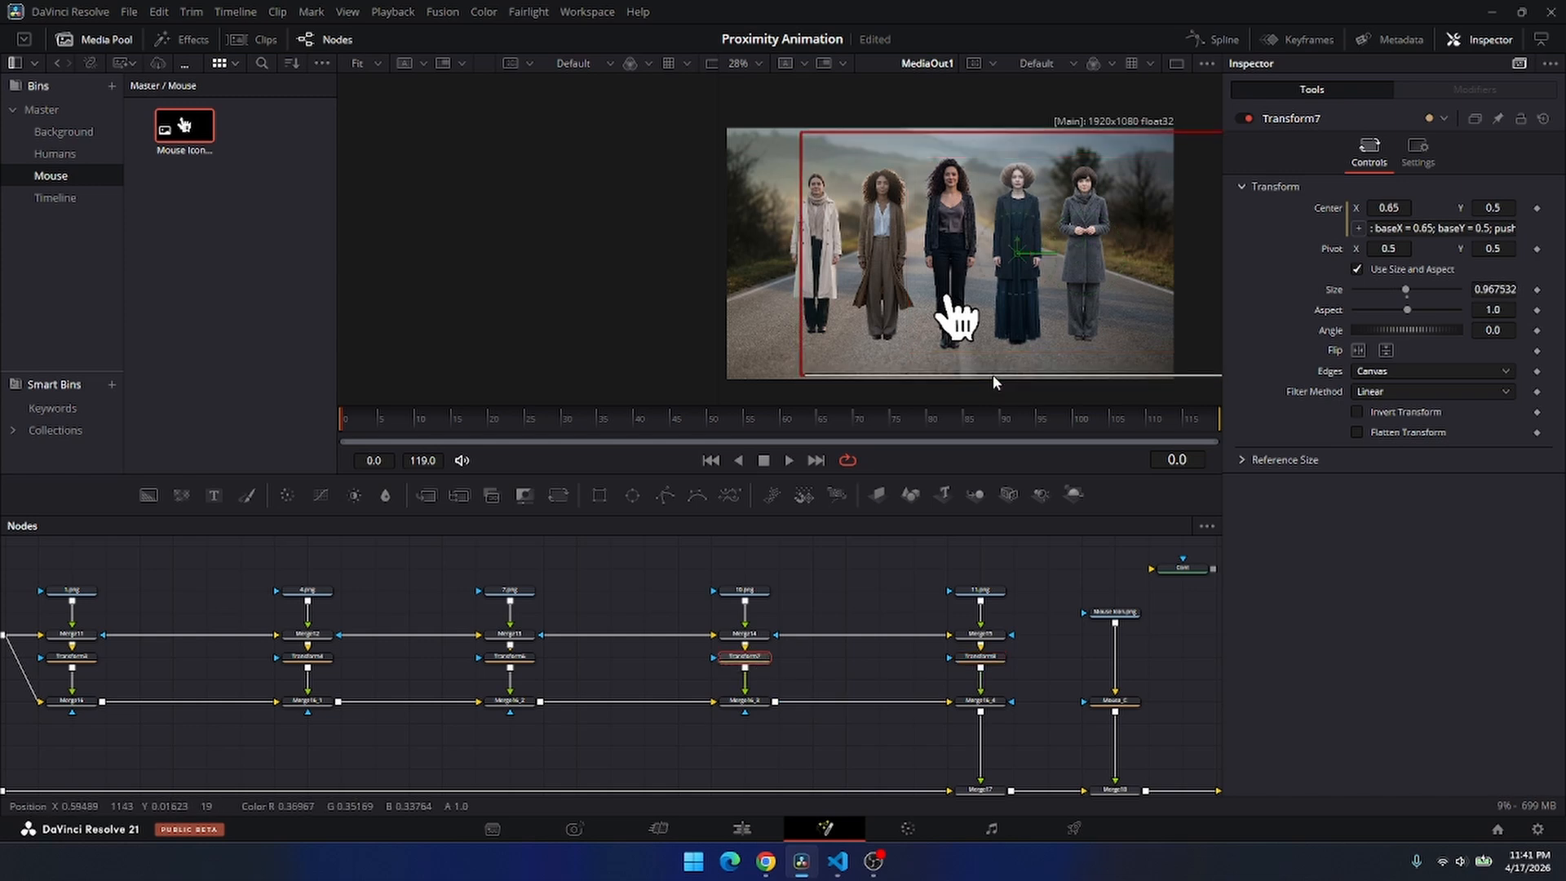
left_click(980, 657)
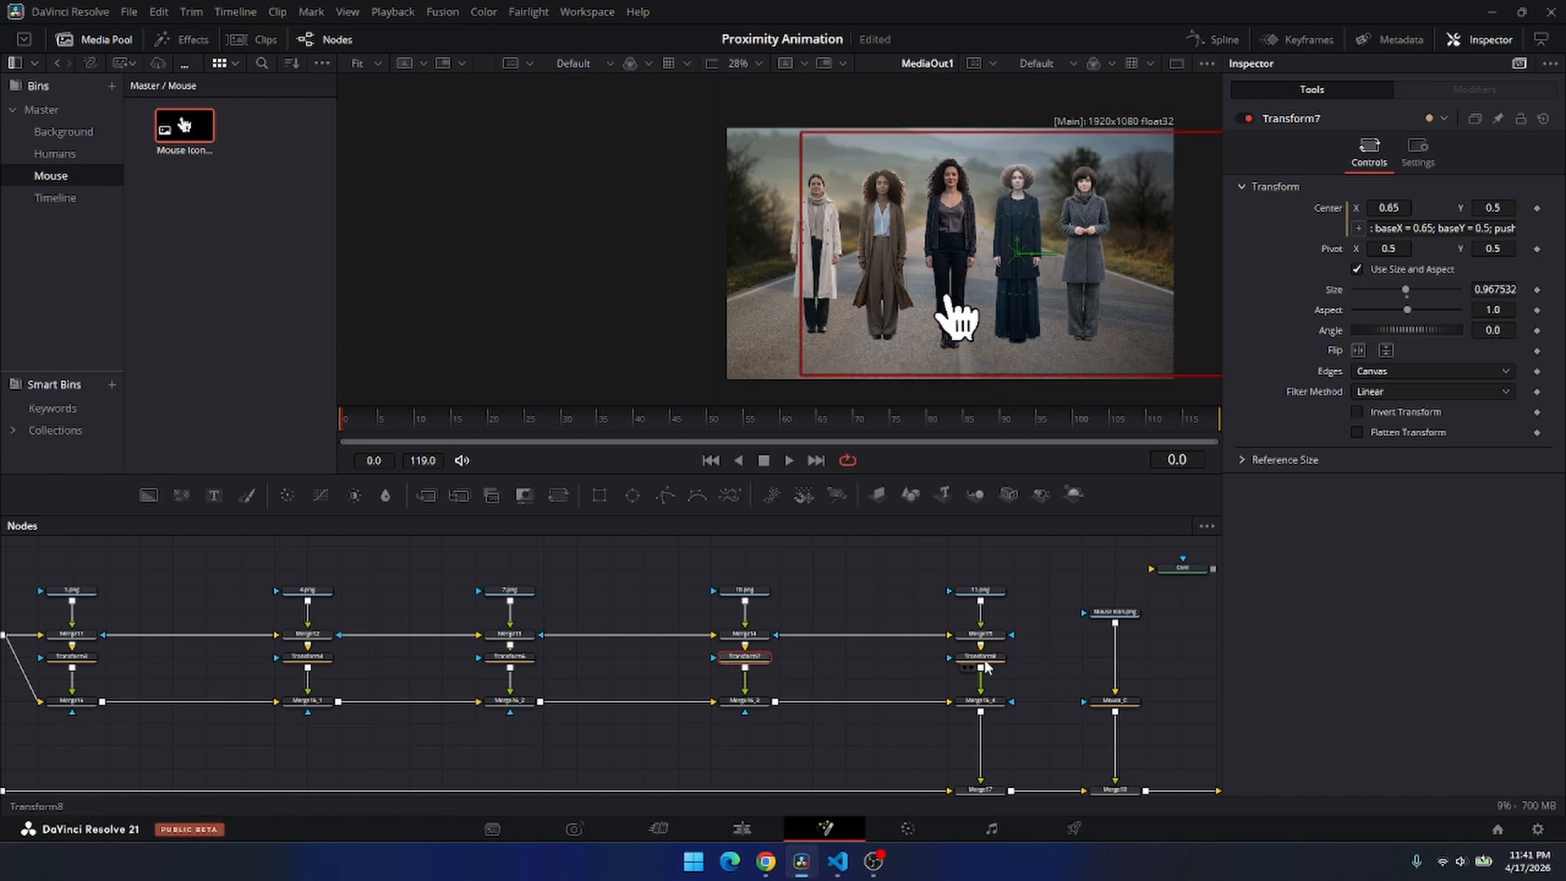
left_click_drag(1015, 352, 1017, 357)
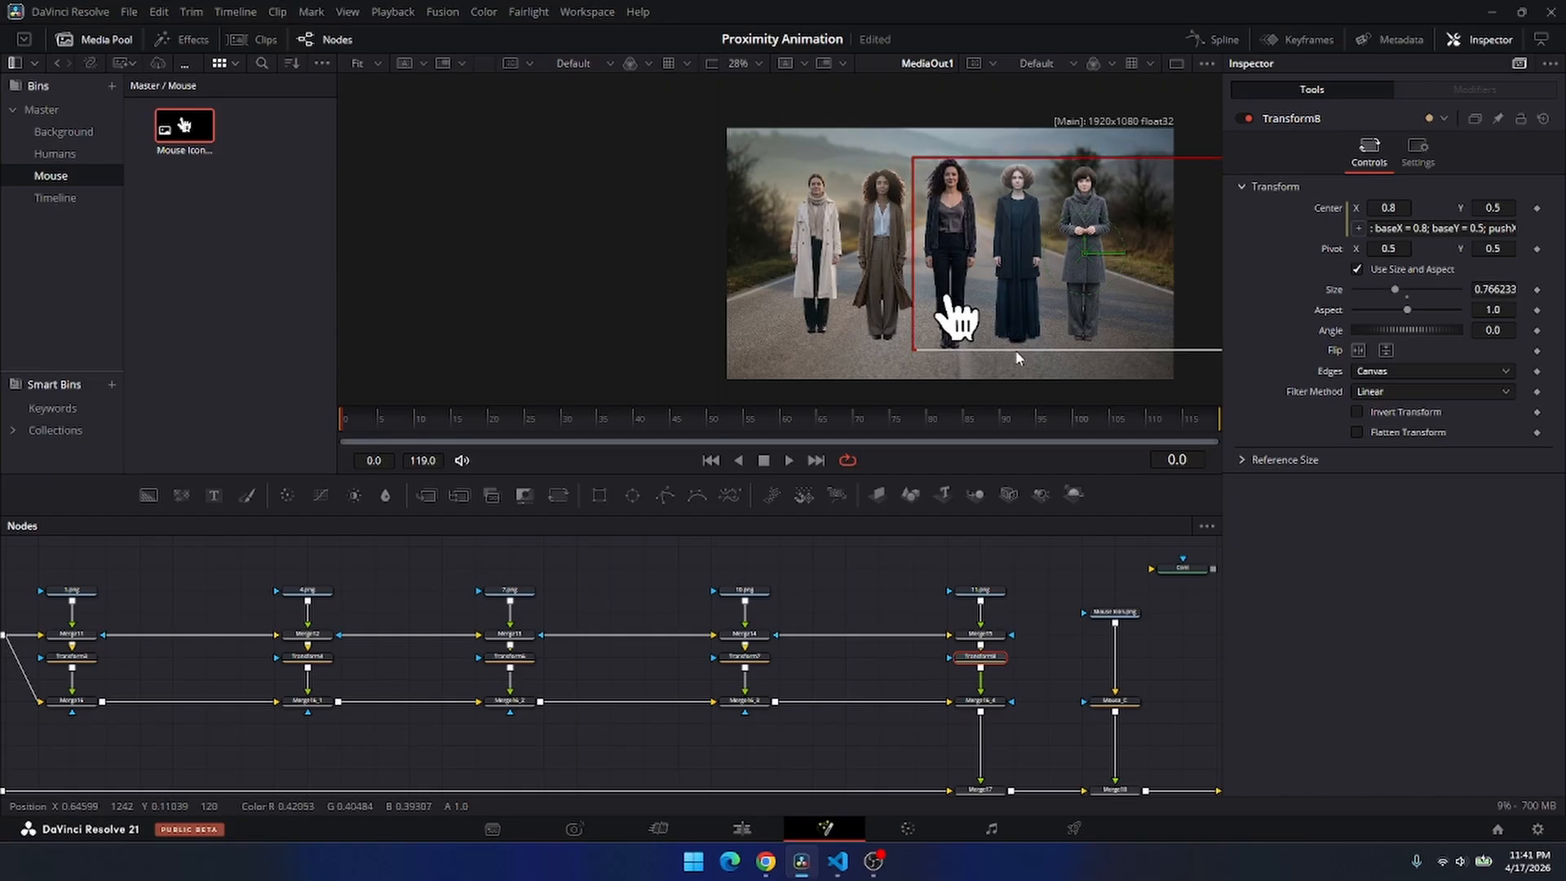
left_click(510, 657)
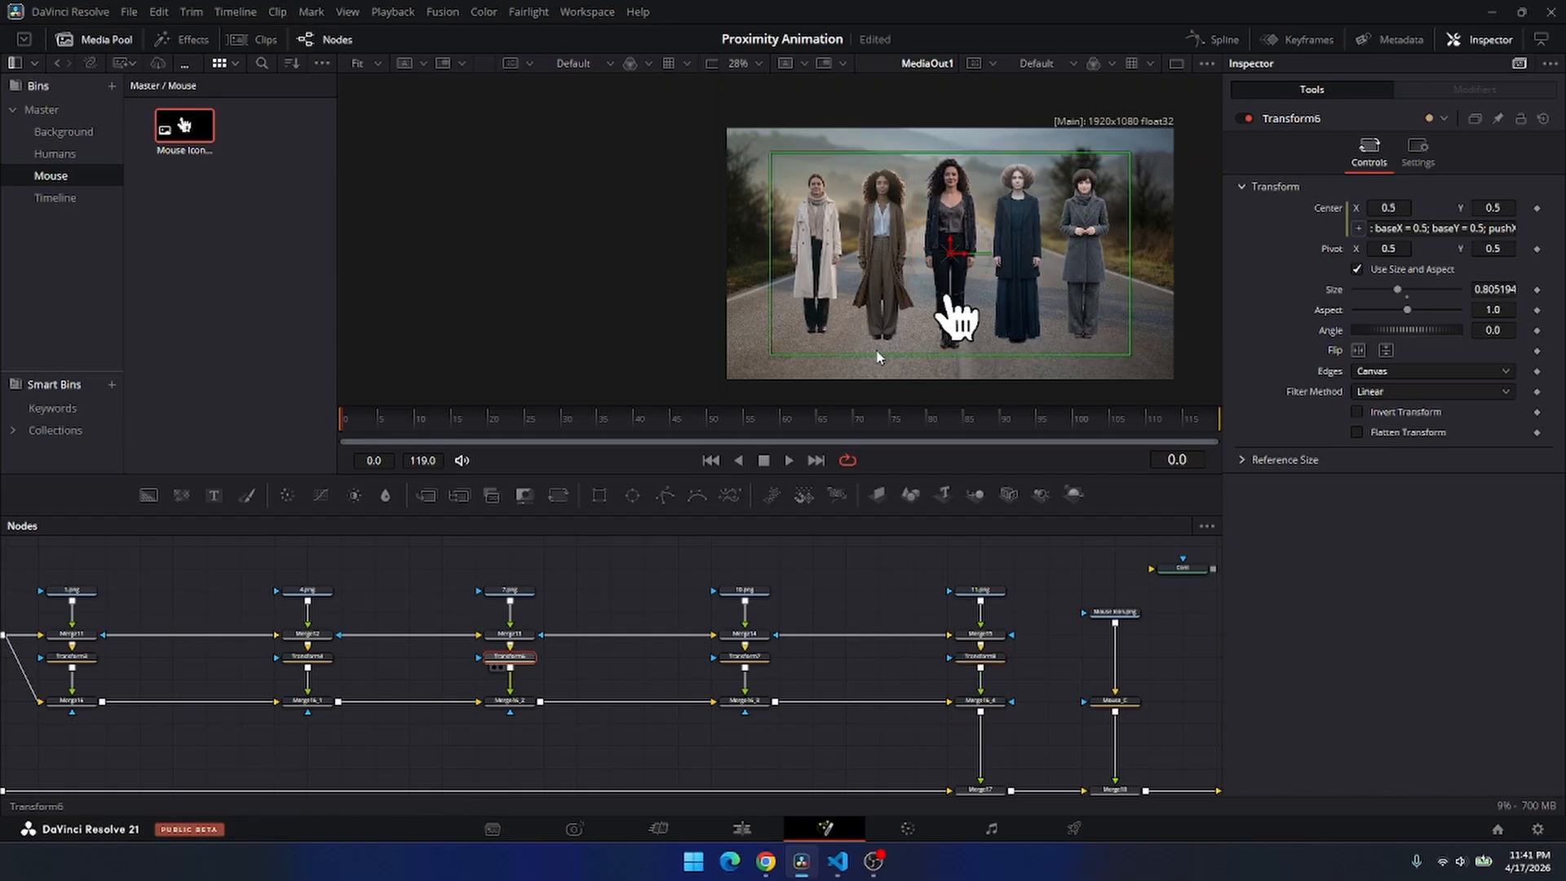
left_click_drag(949, 356, 946, 376)
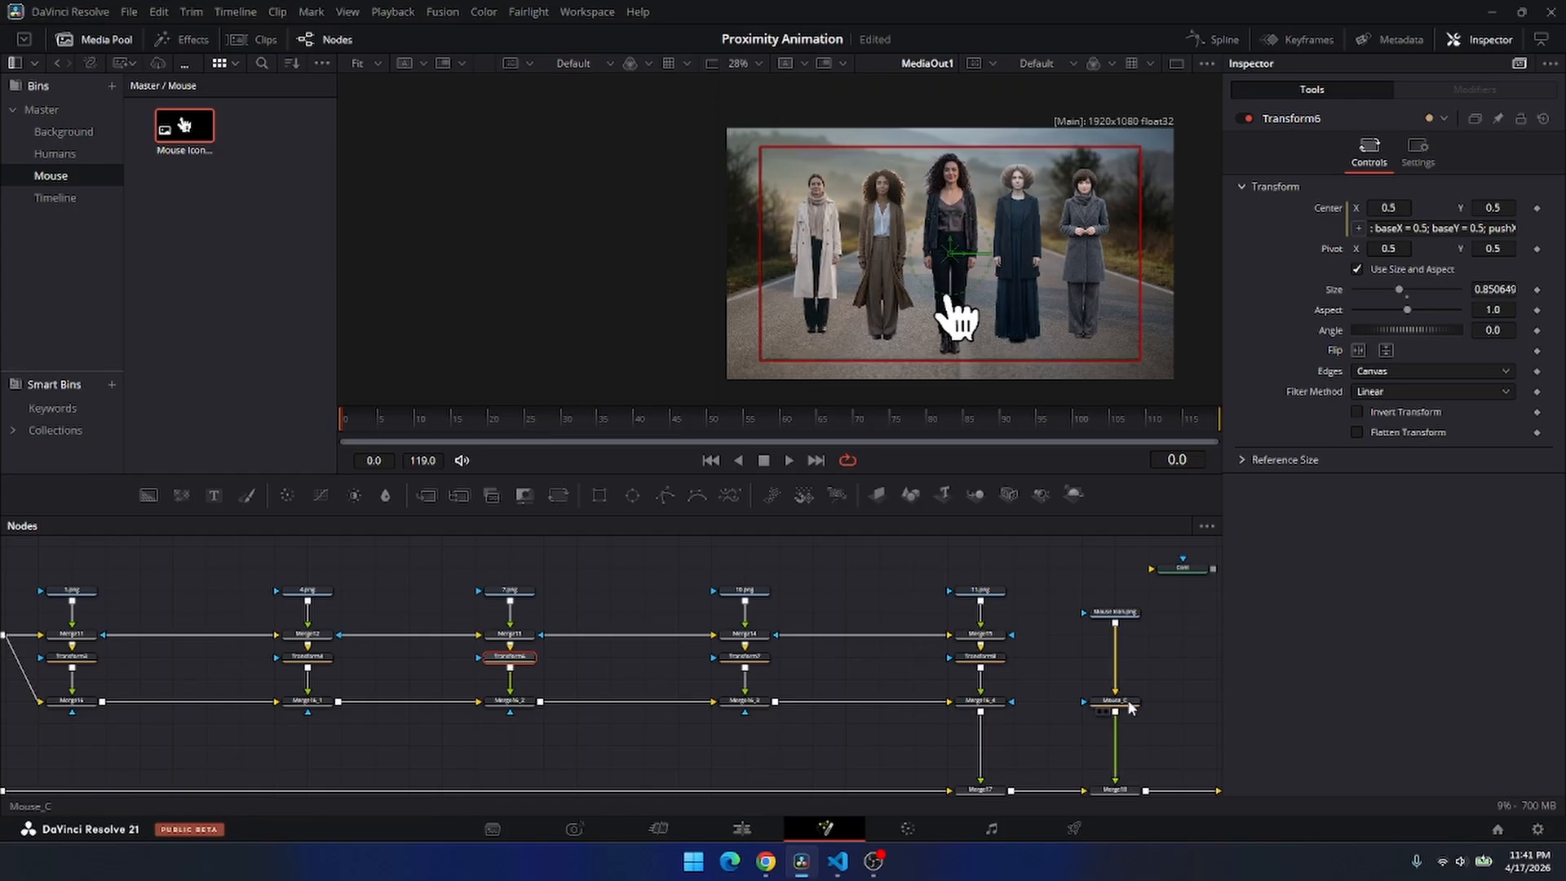
Move the Mouse_C hand icon over the fourth woman and set Cont's Distance to 0.4.
left_click(1115, 701)
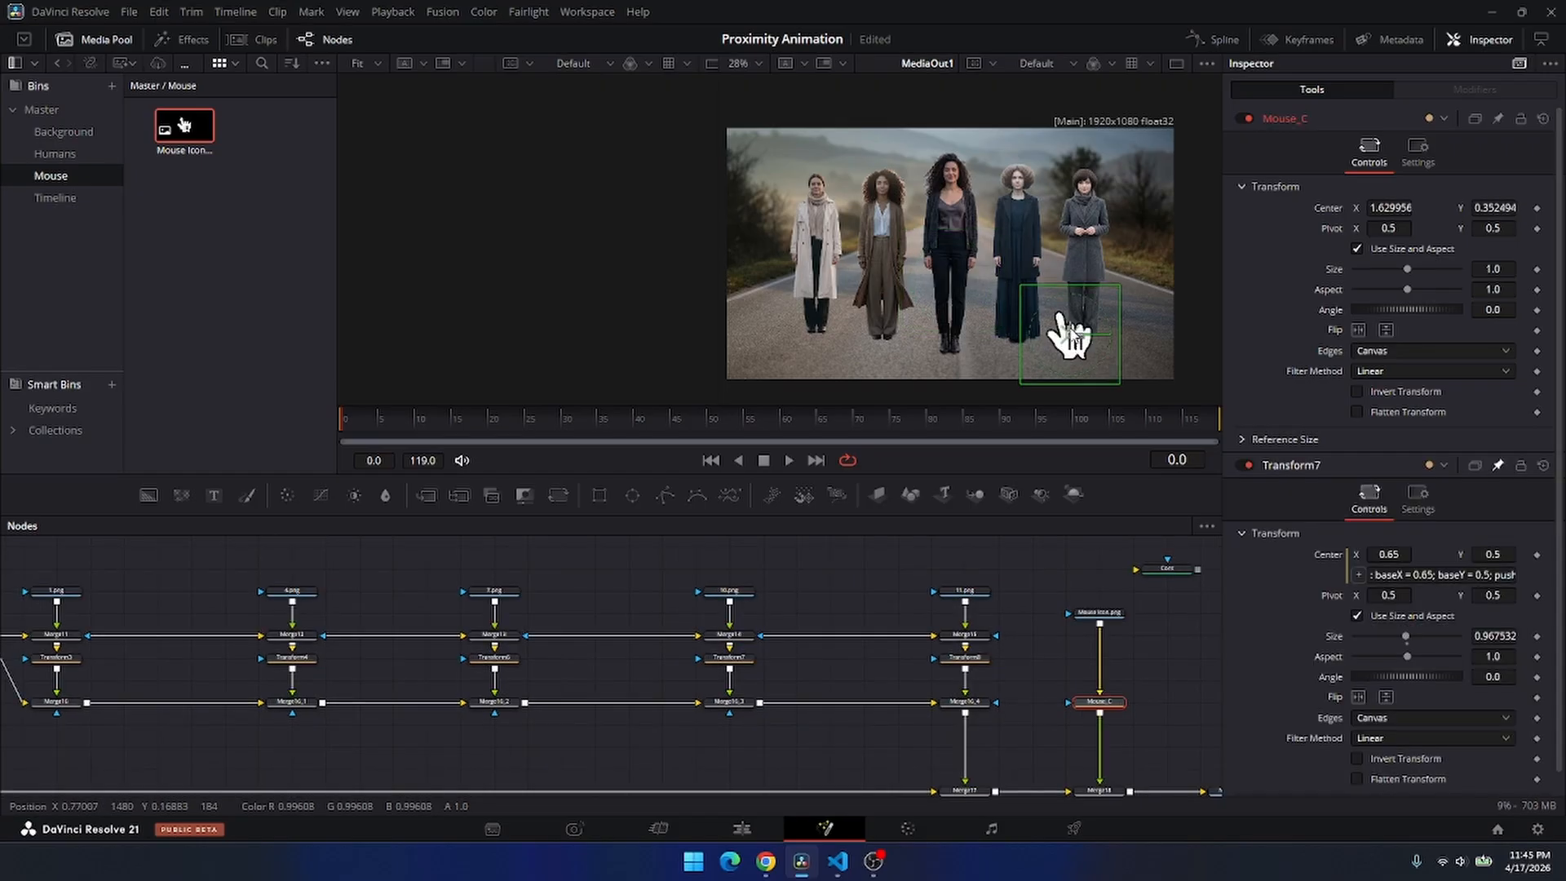
left_click_drag(993, 316, 1033, 287)
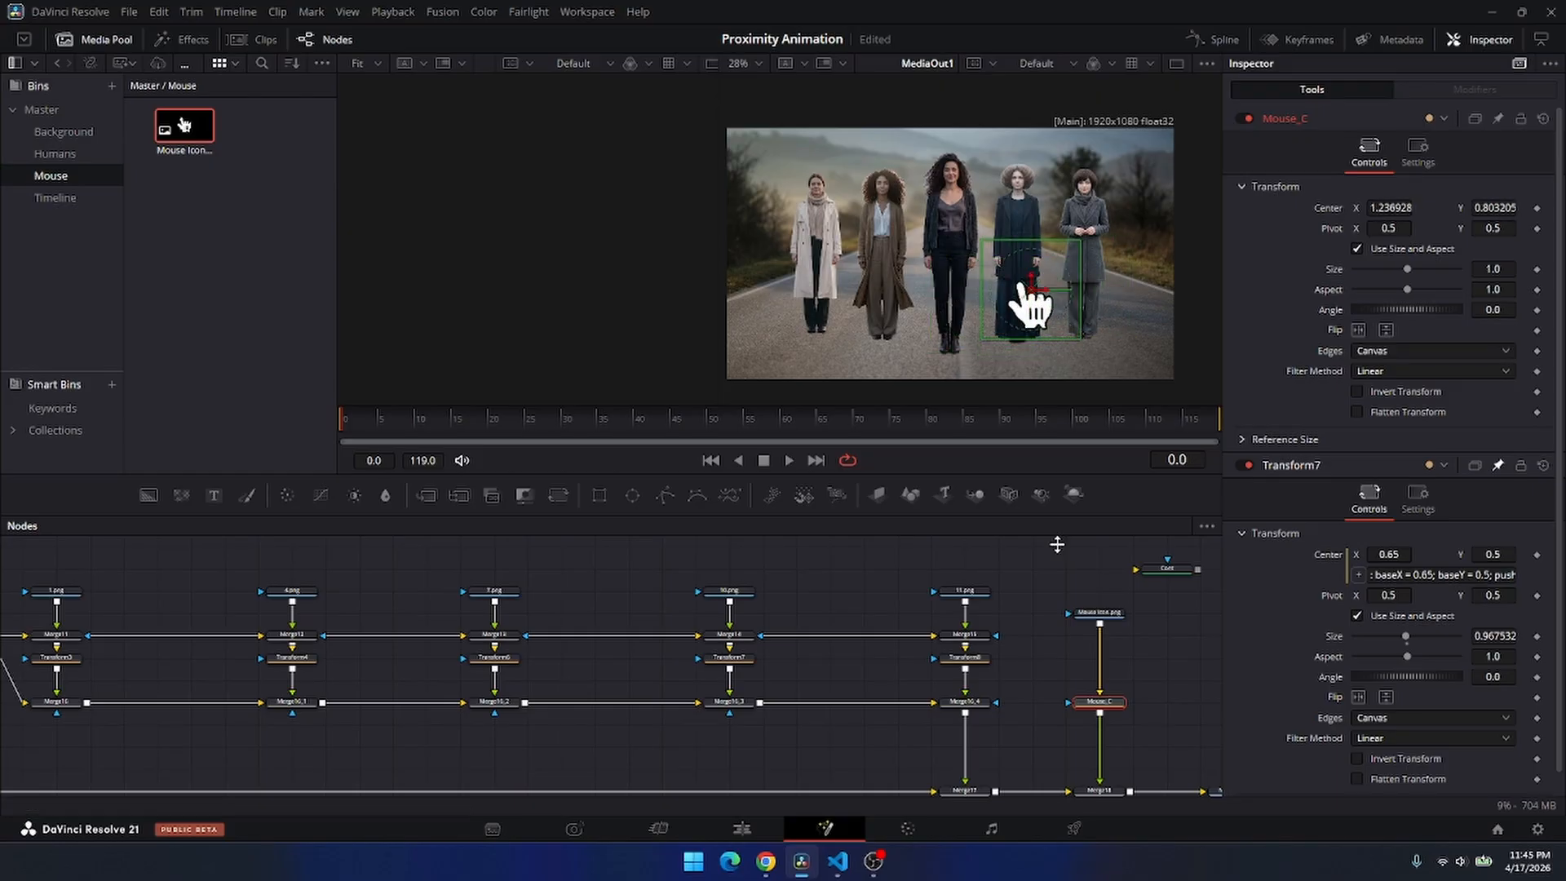
left_click(1166, 568)
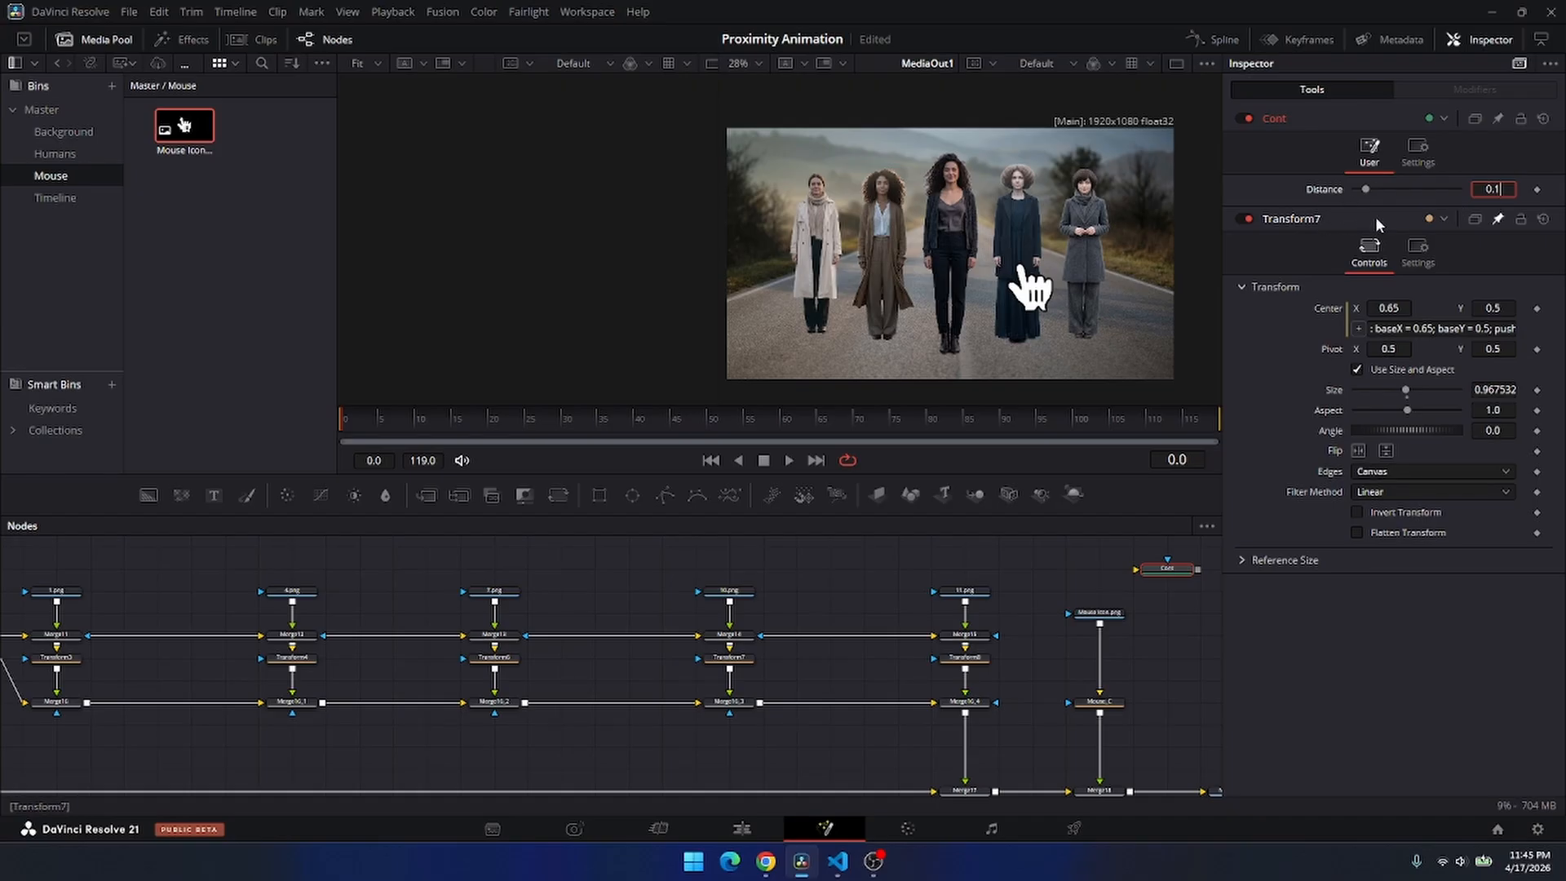
key("BackSpace")
type("2")
key("BackSpace")
type("4")
Sweep the Mouse_C hand icon over to the first woman and back past the fifth, leaving its Center at about X 2.31, Y 0.31.
left_click(1101, 703)
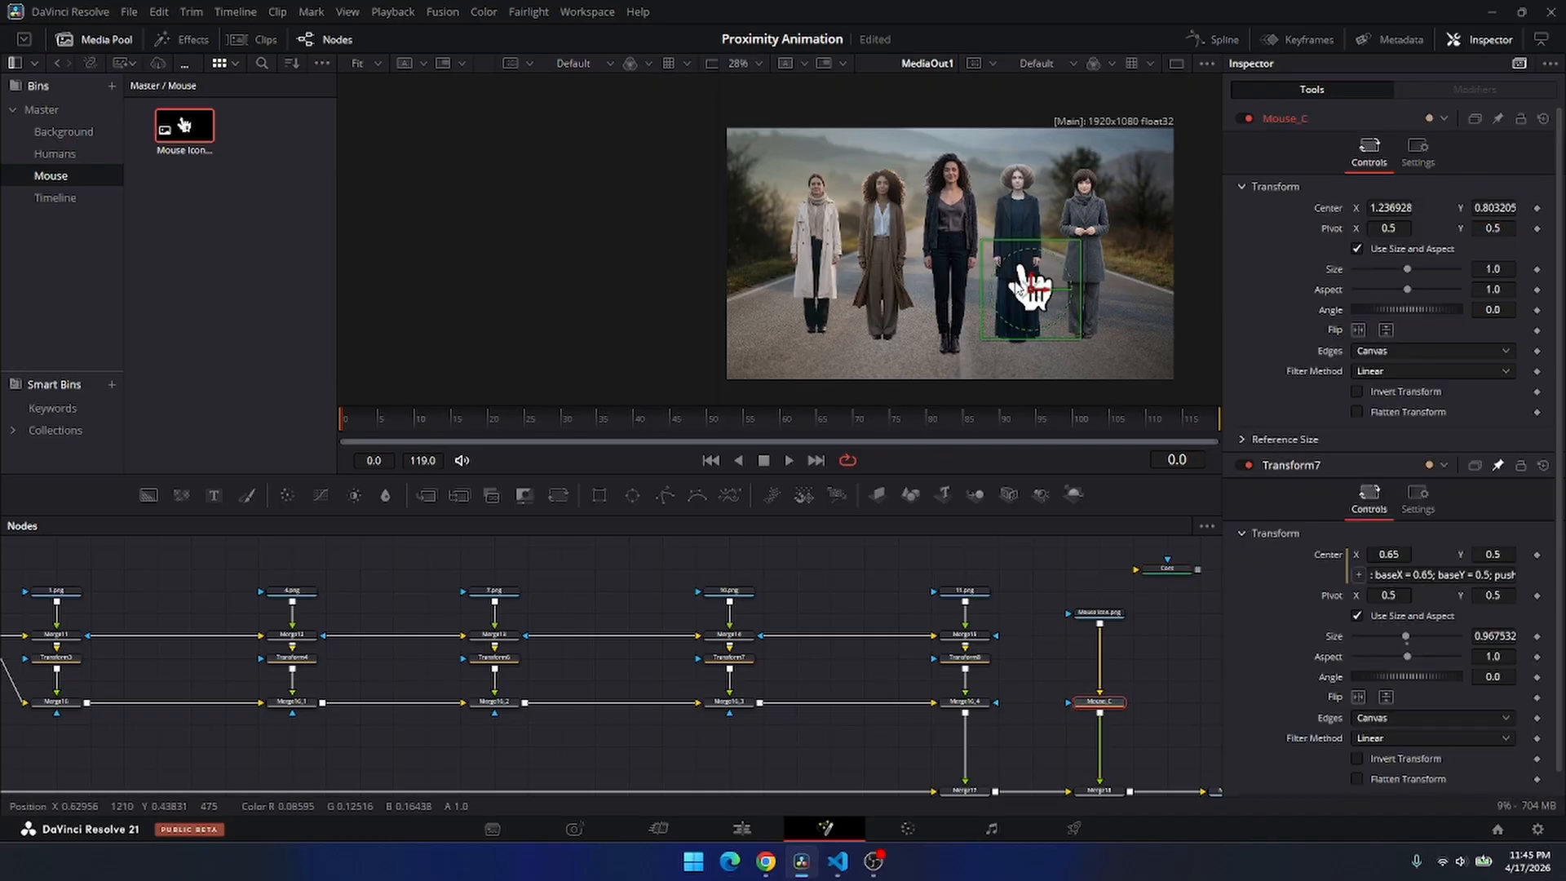
left_click_drag(1031, 290, 817, 294)
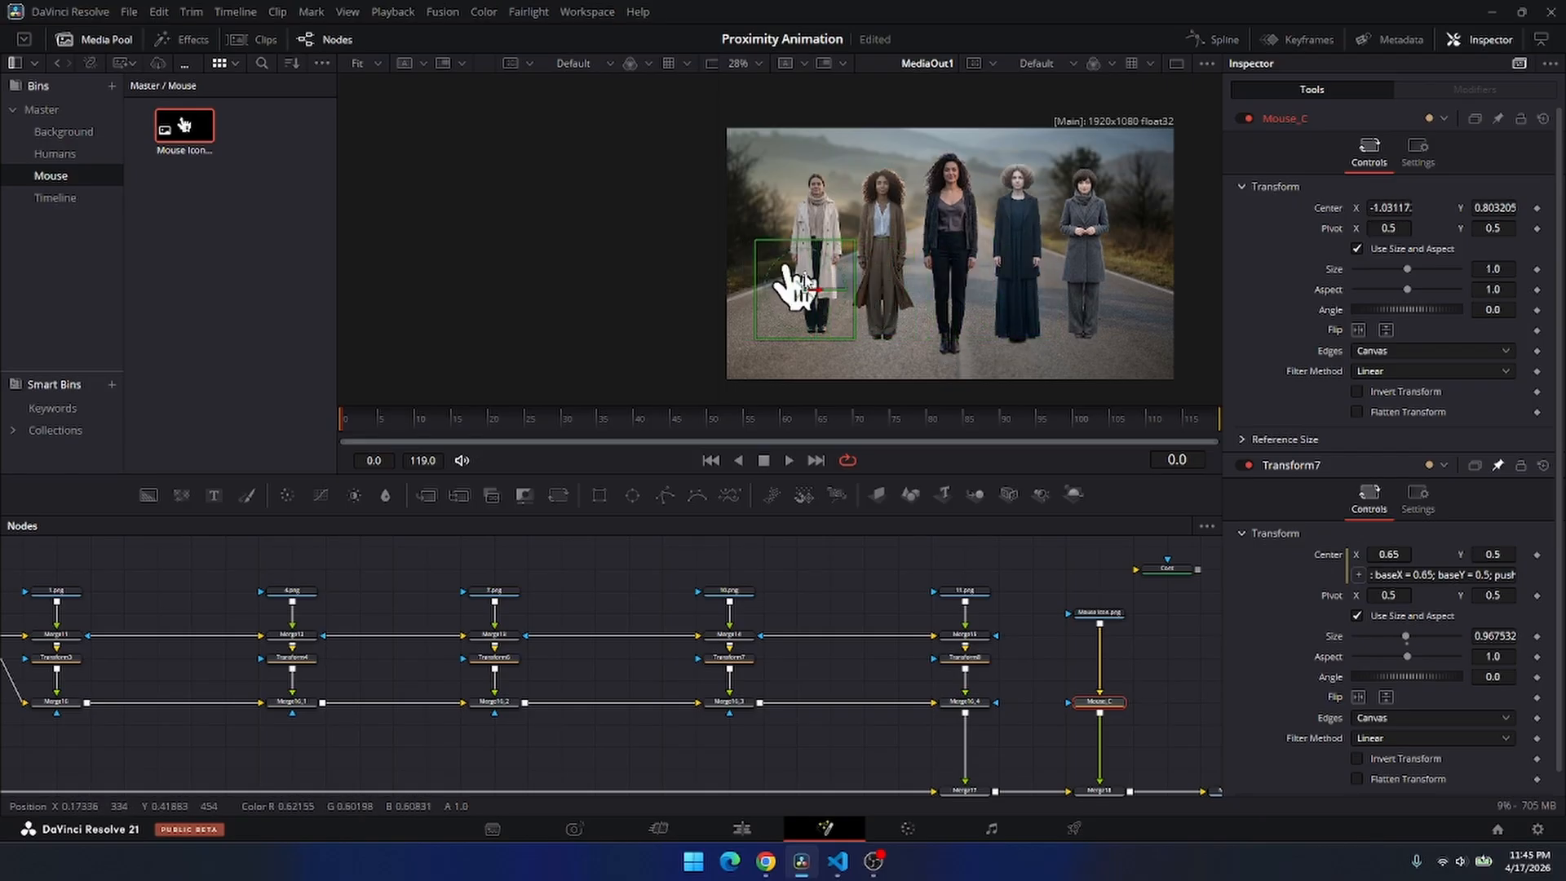
left_click_drag(805, 279, 1179, 343)
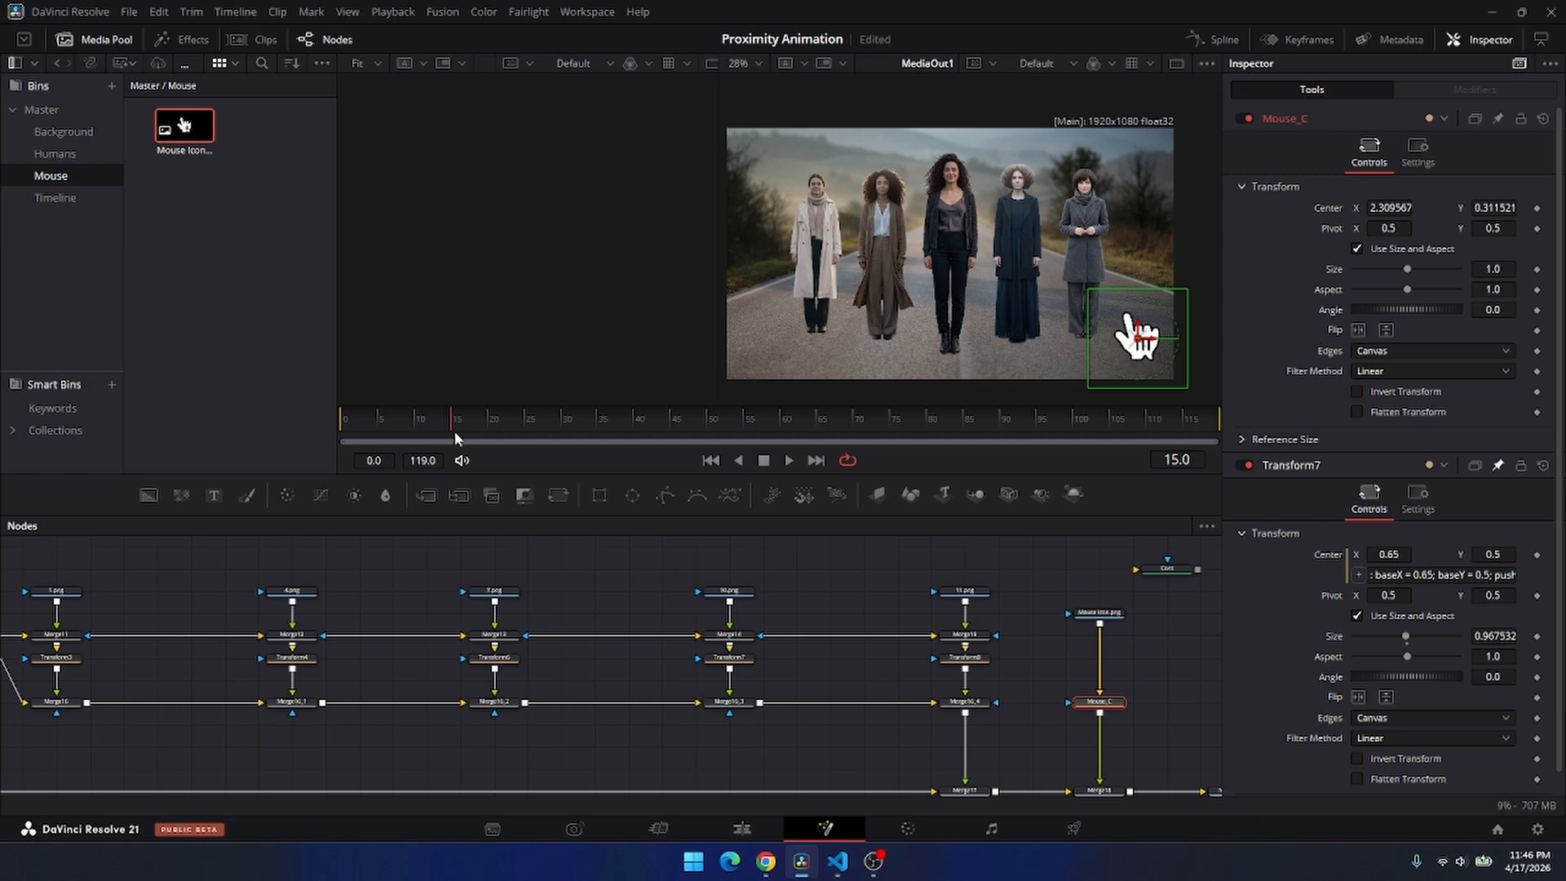
Go to frame 10 on the time ruler with Mouse_C selected.
left_click(416, 419)
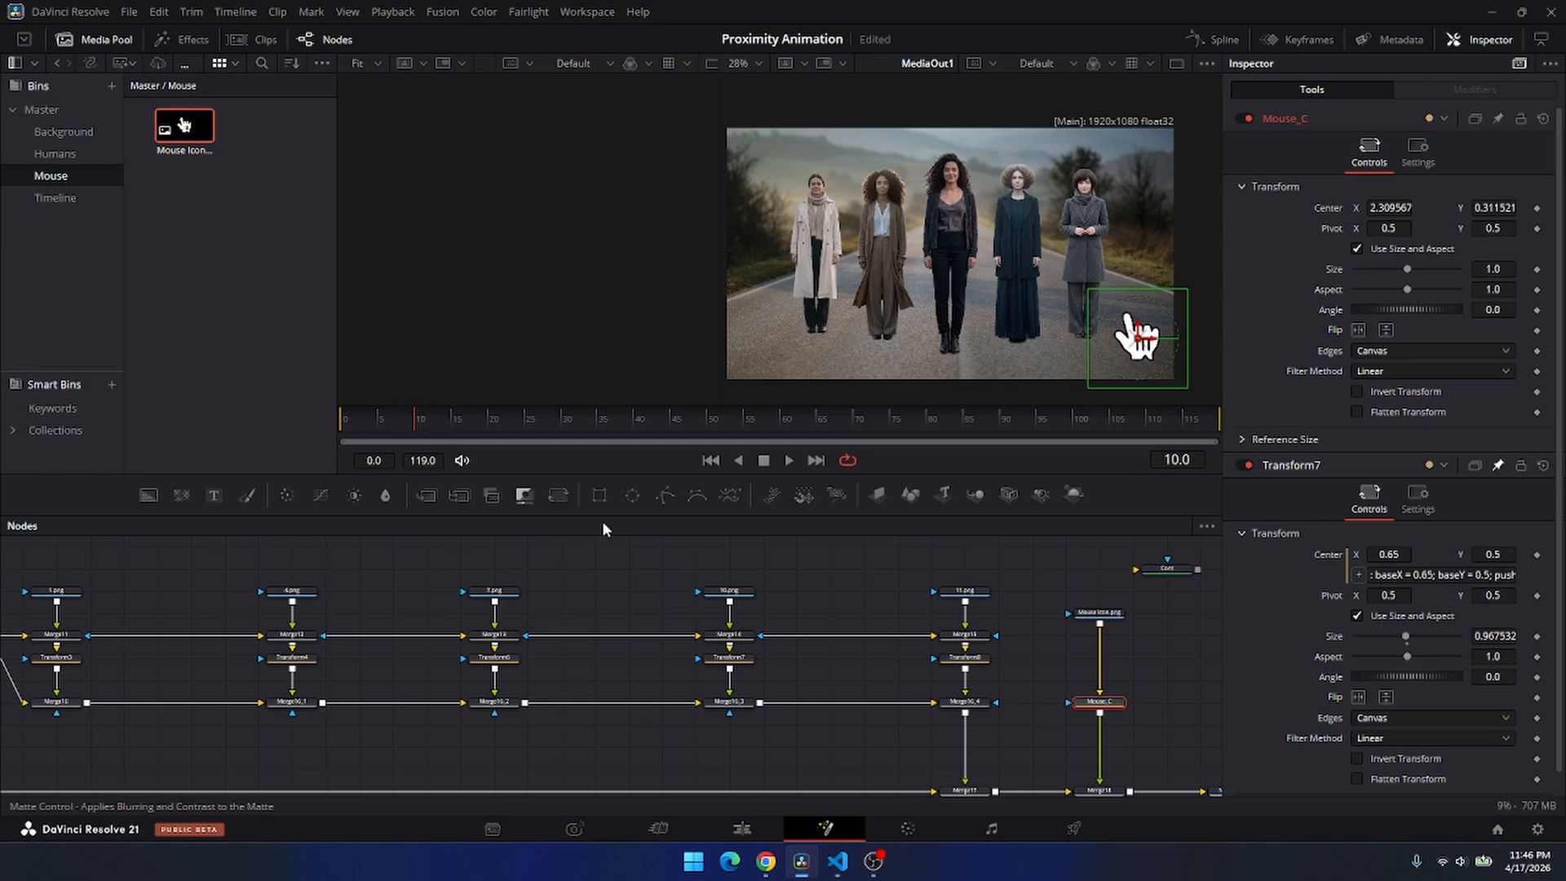